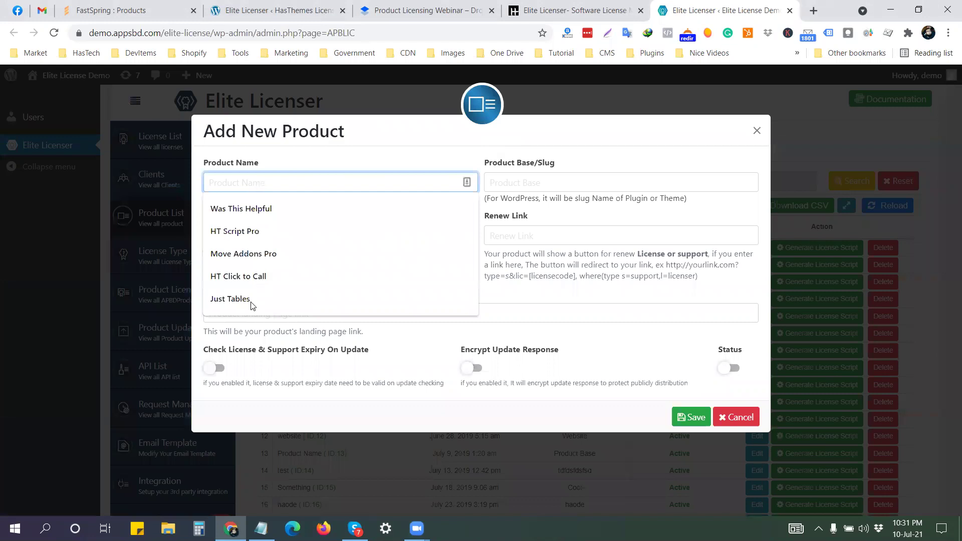
Name the new product Just Tables with the slug just-tables, and enable automatic generation of its request encryption key
click(249, 297)
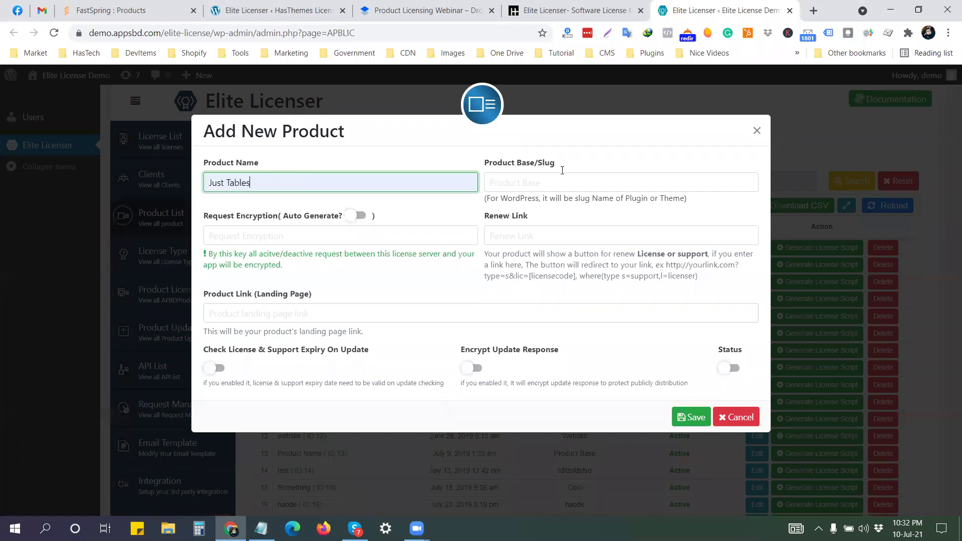
click(507, 175)
click(484, 215)
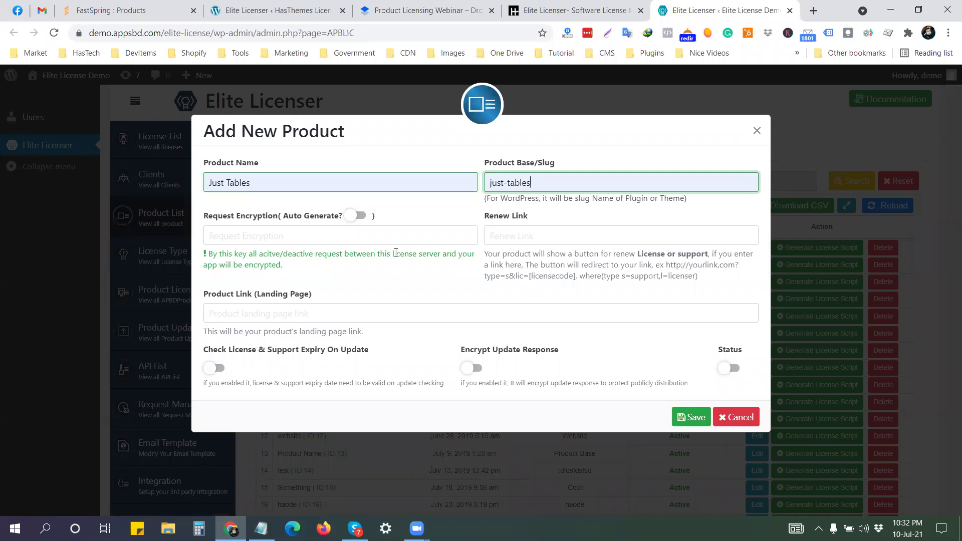
click(360, 216)
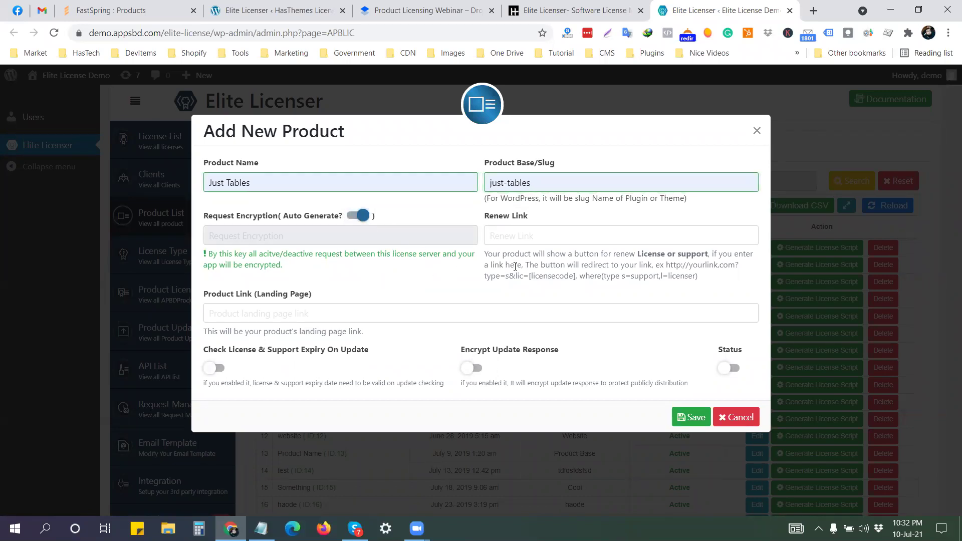
Check the web address of the HasThemes license site before filling in the product's landing page link
click(262, 308)
click(381, 295)
click(241, 315)
click(320, 10)
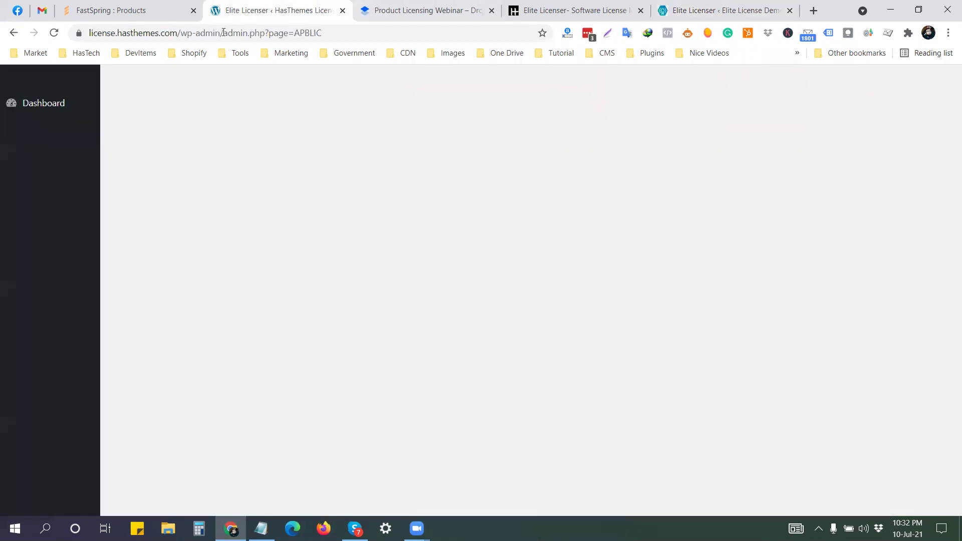
click(345, 33)
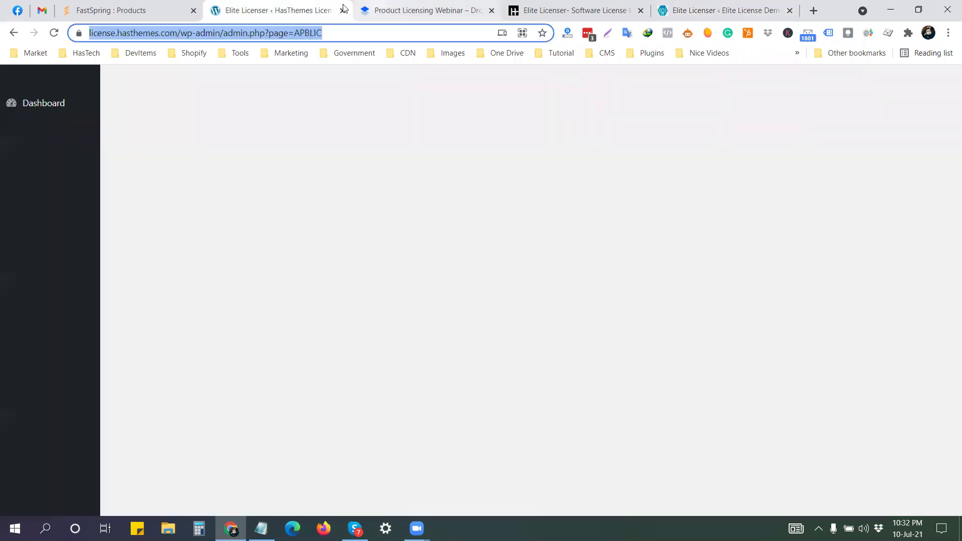
click(180, 33)
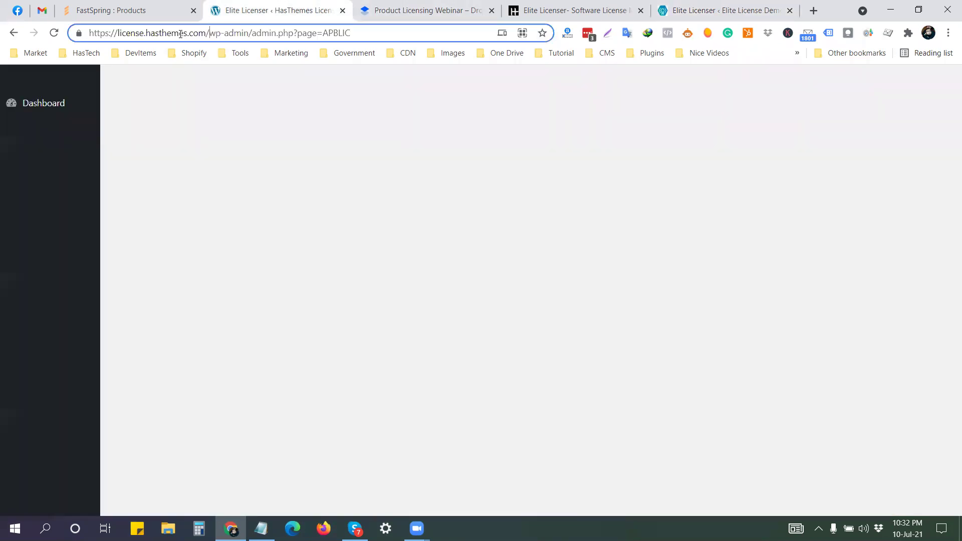
click(729, 10)
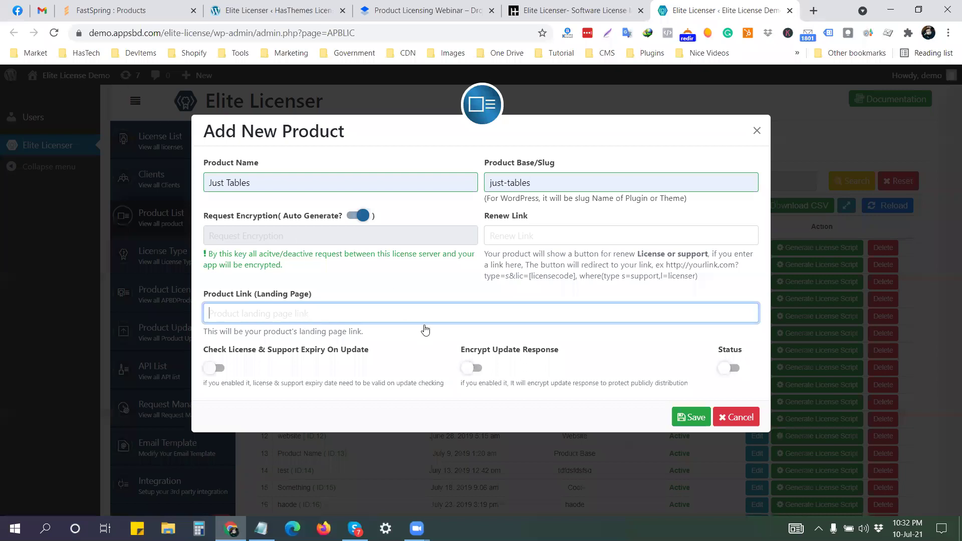
key(ctrl+t)
text(h)
key(Return)
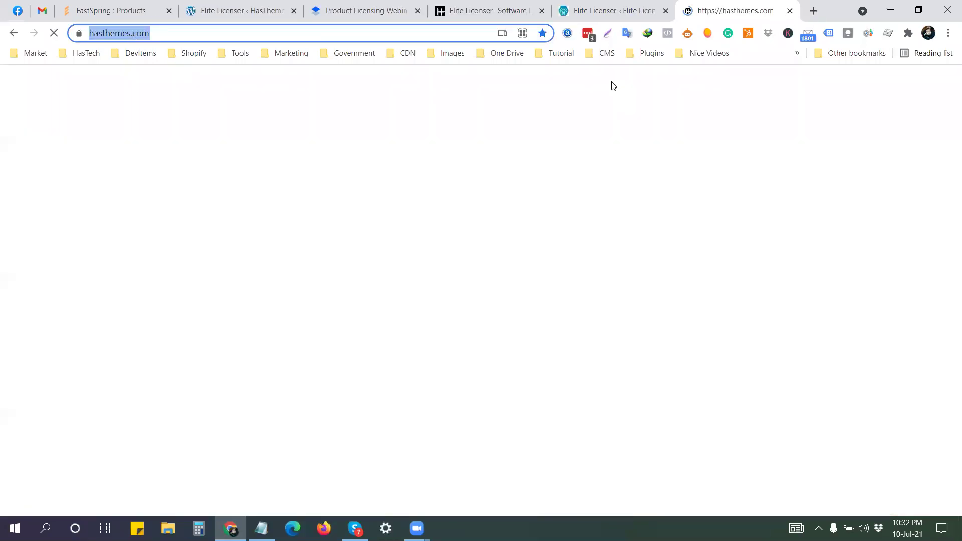
click(507, 4)
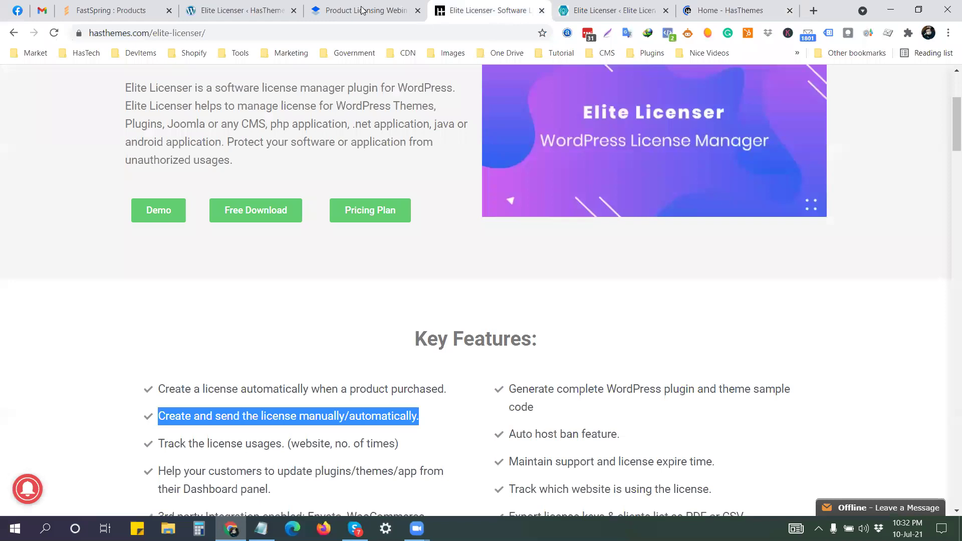
click(259, 5)
click(627, 5)
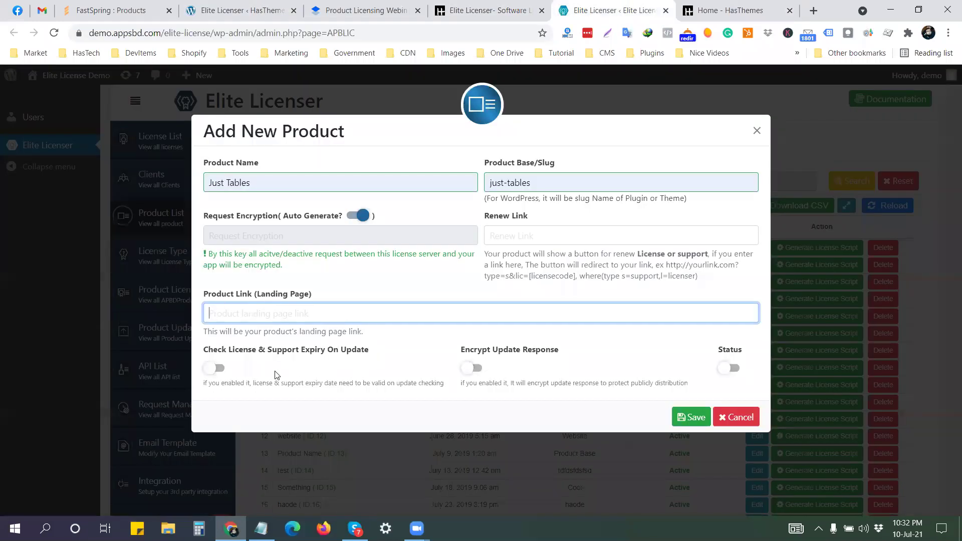
text(https://hasthemes.com/)
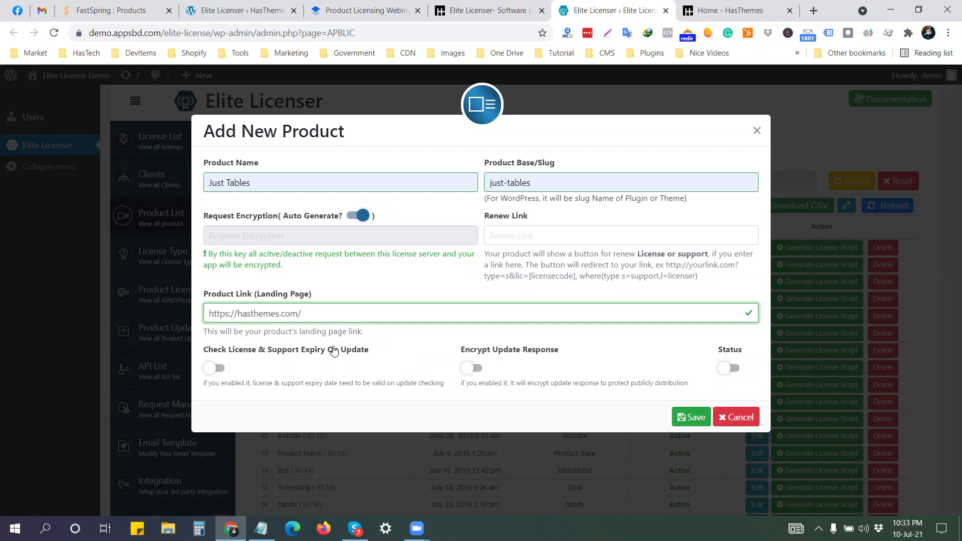
Enable the license and support expiry check on update, activate the product's status, and save the new product
click(215, 368)
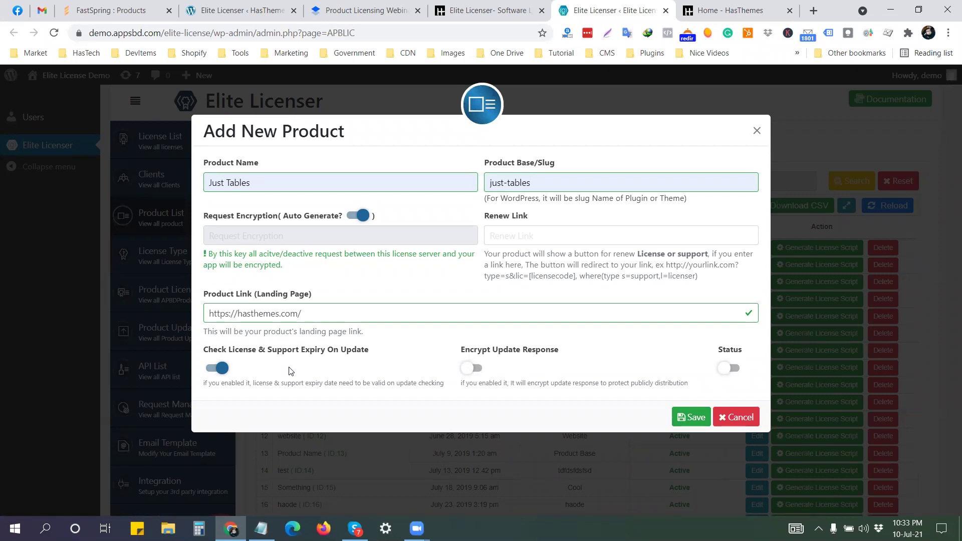
click(733, 370)
click(696, 422)
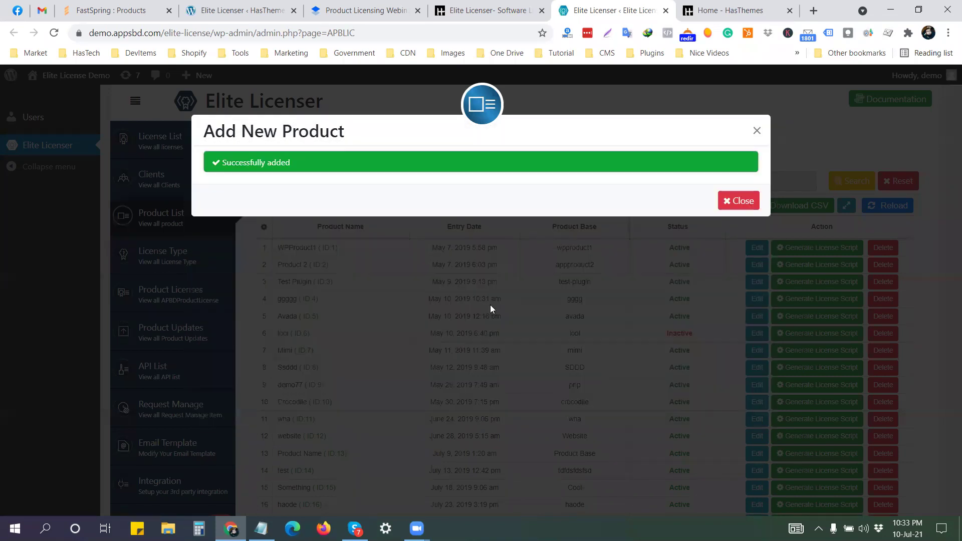
click(735, 214)
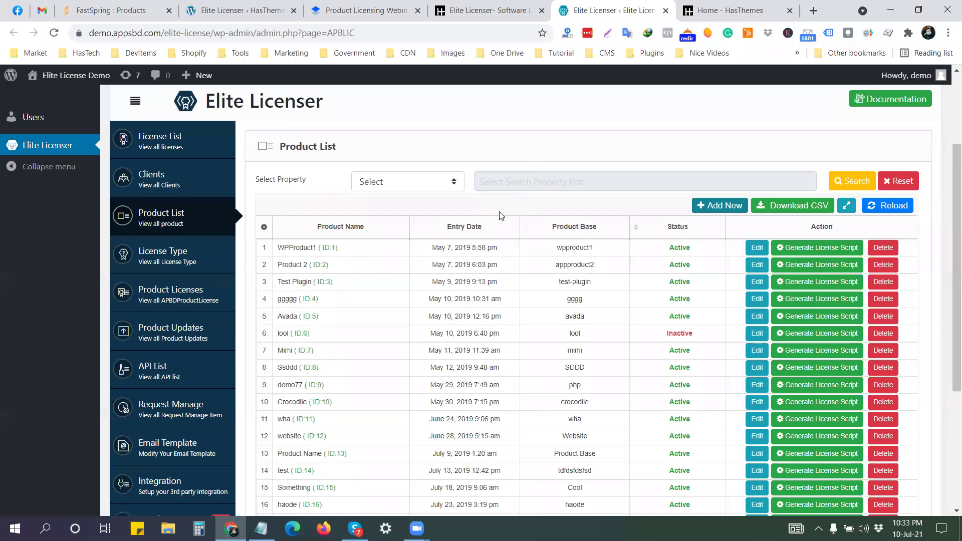
Search the product list by Product Base for just-table
scroll(515, 217, down, 10)
scroll(558, 268, up, 15)
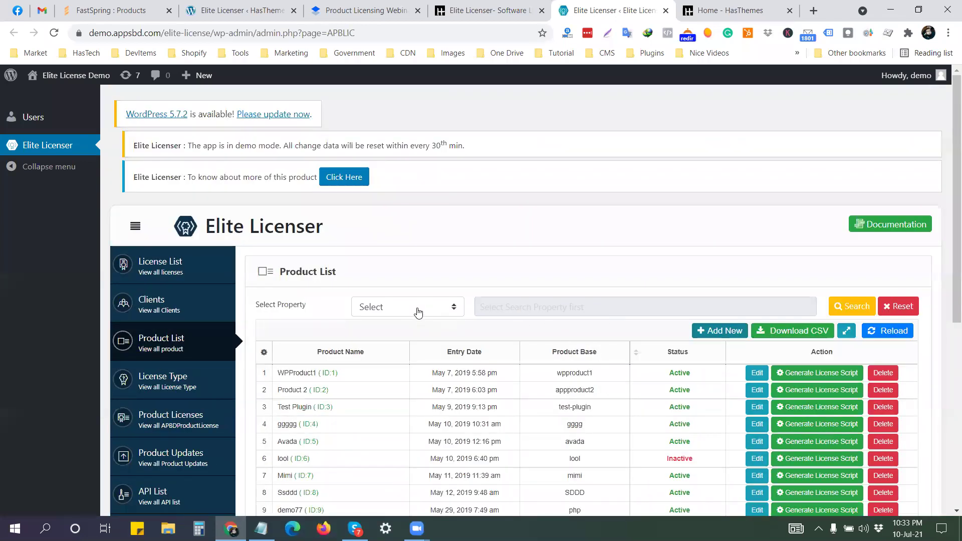
scroll(509, 311, down, 7)
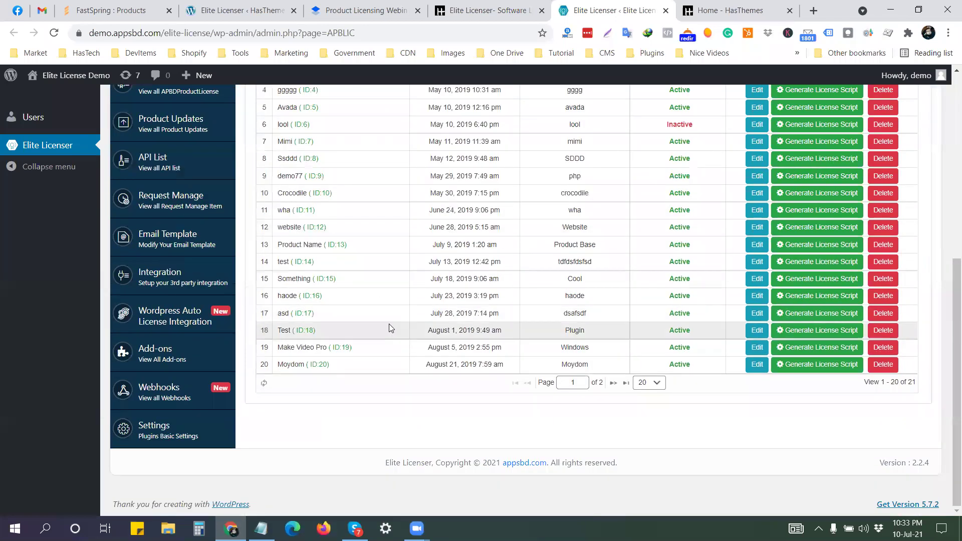
scroll(390, 326, up, 7)
scroll(398, 321, down, 4)
scroll(516, 333, up, 4)
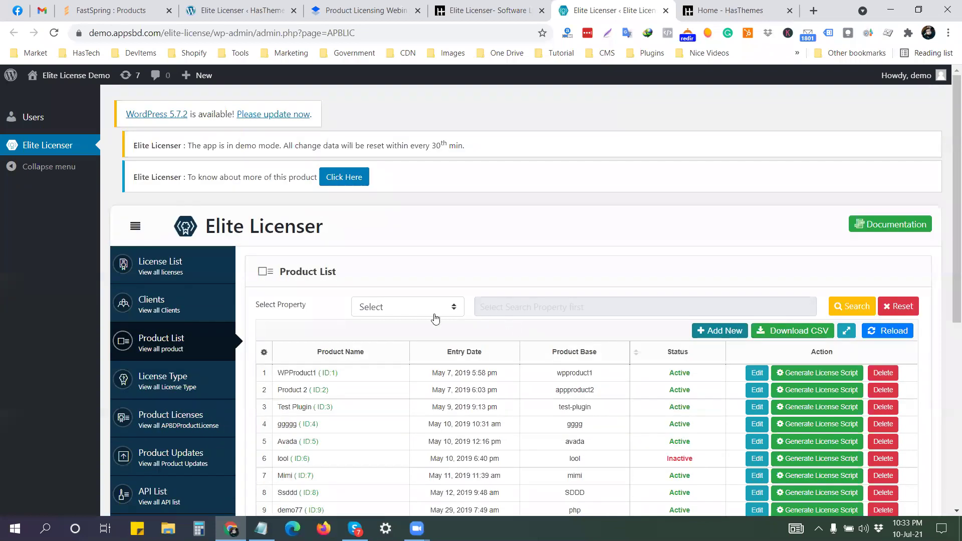
click(432, 313)
click(411, 338)
click(495, 298)
text(jus)
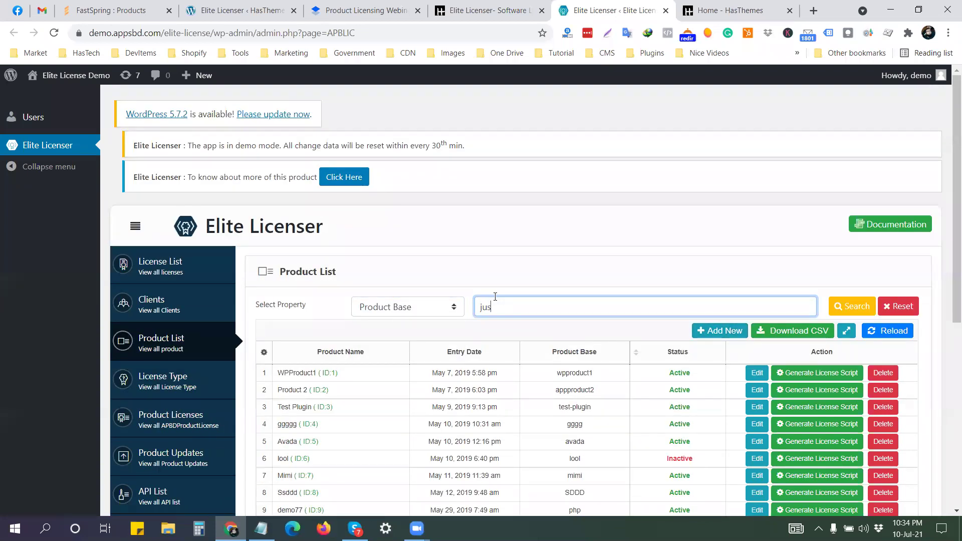
text(t-table)
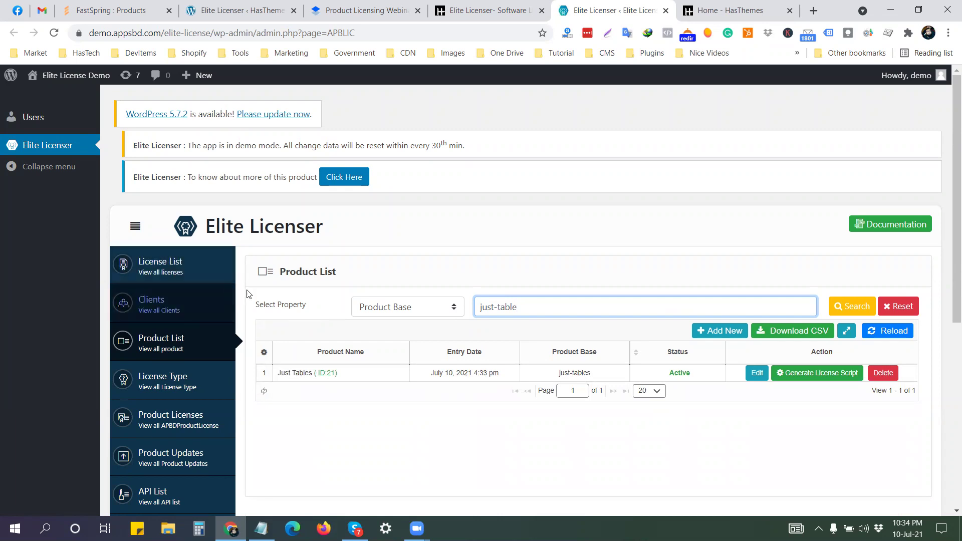
Open the License Type list in Elite Licenser
scroll(249, 294, down, 1)
click(434, 160)
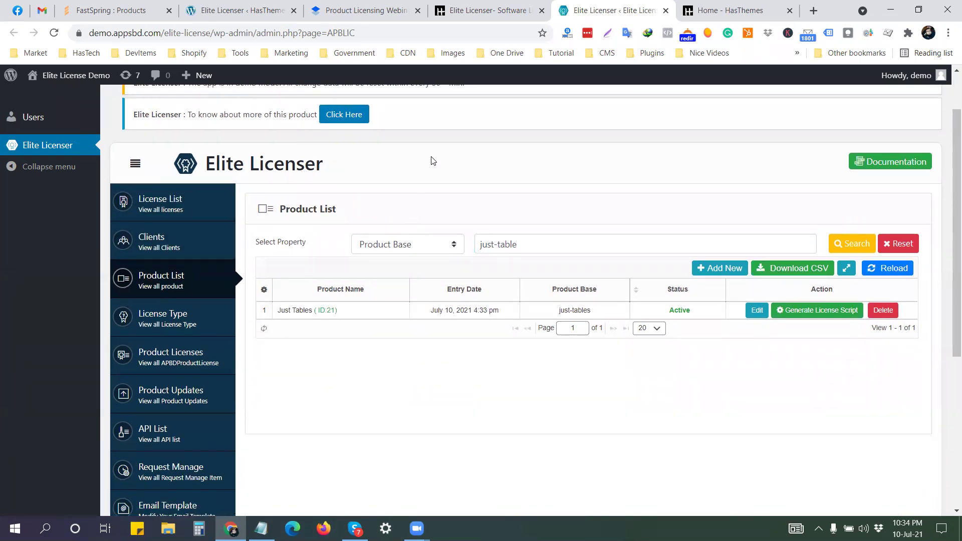
click(181, 324)
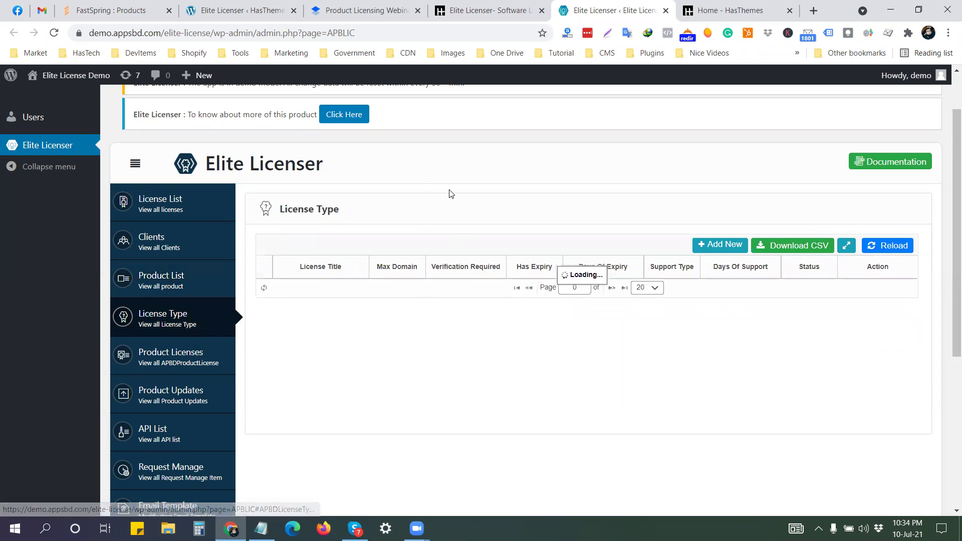
Compare the Developer and Agency licenses on the HasThemes Elite Licenser pricing page, switching the prices from lifetime to yearly
click(490, 10)
scroll(352, 330, down, 3)
scroll(352, 329, down, 15)
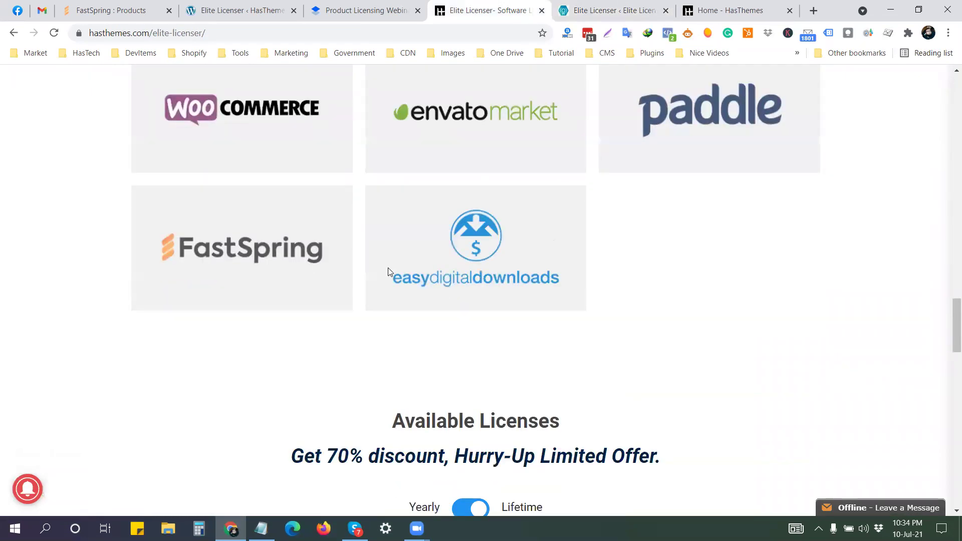
scroll(388, 271, down, 8)
scroll(312, 219, up, 1)
drag(312, 221, 172, 225)
drag(649, 222, 508, 221)
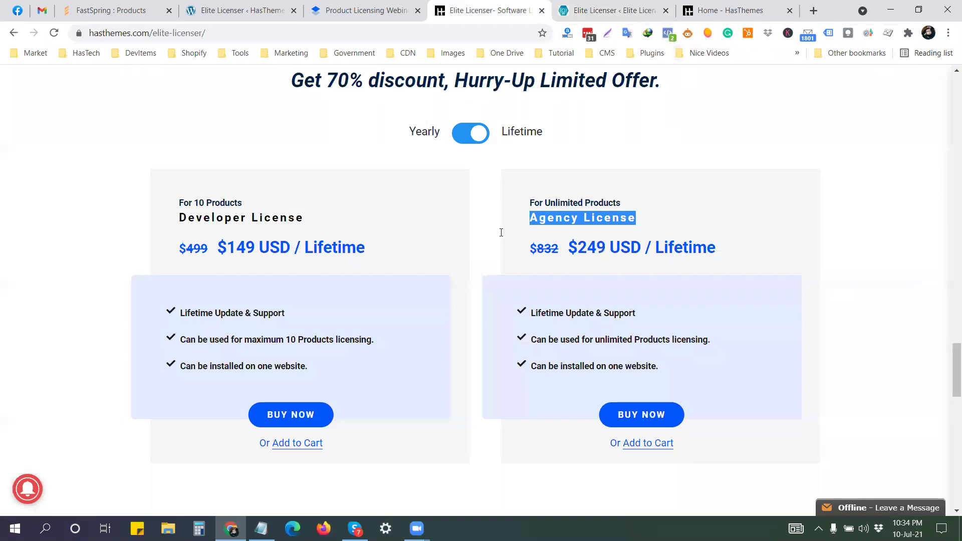
click(454, 137)
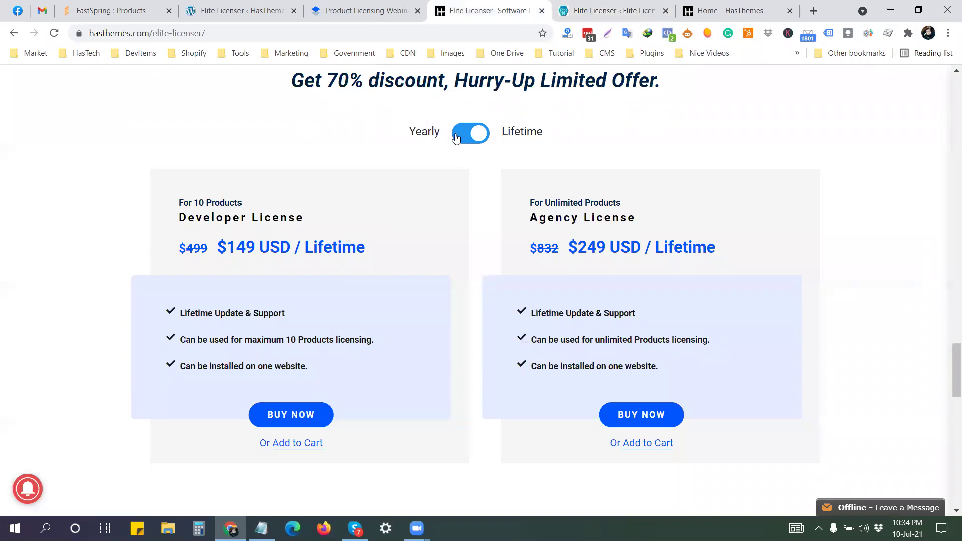
click(485, 135)
drag(251, 220, 305, 221)
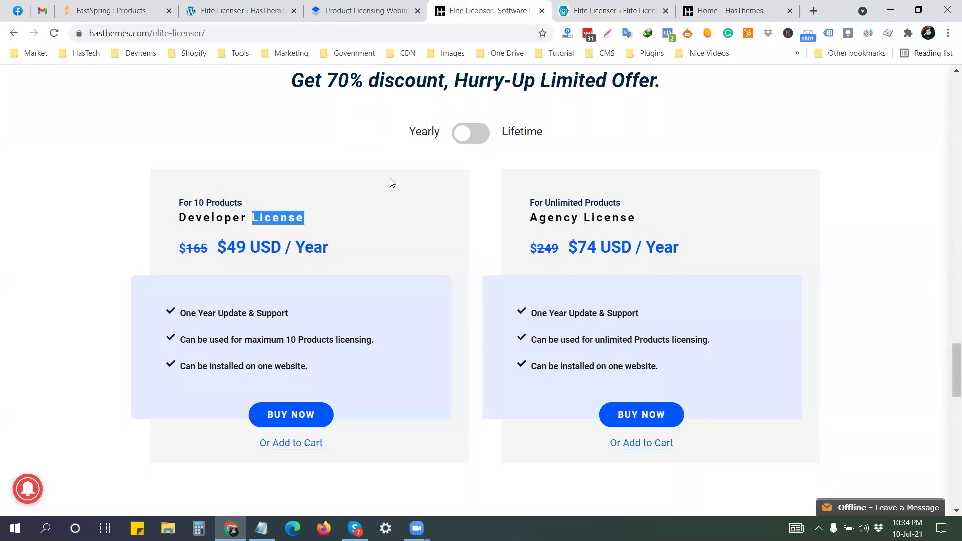
Return to the License Type list and open the form for adding a new license type
click(629, 10)
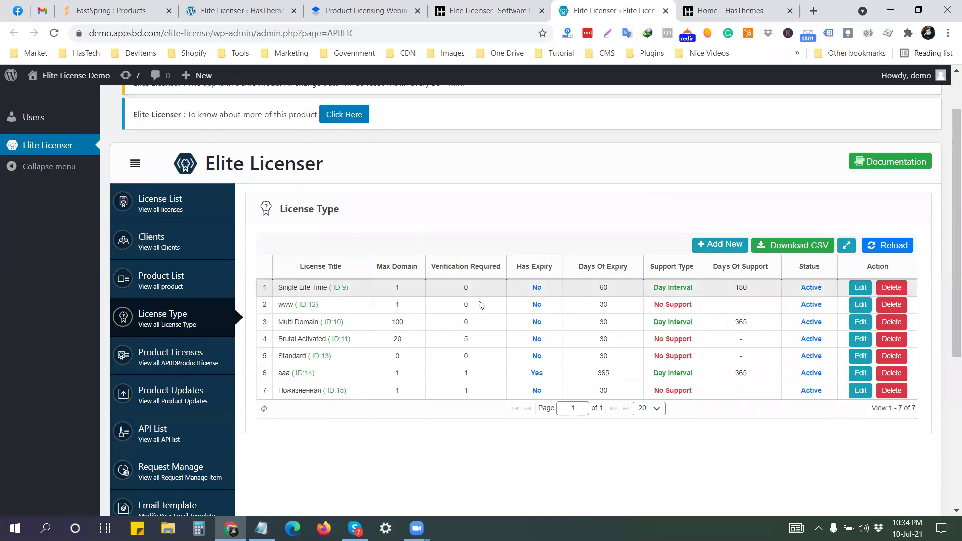
click(712, 245)
click(724, 7)
scroll(190, 358, down, 5)
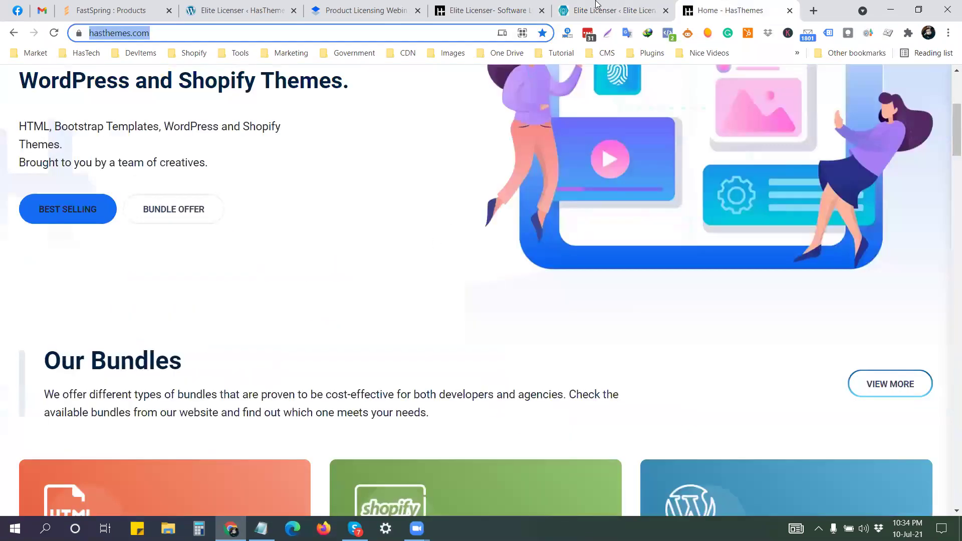
click(595, 10)
Examine the yearly Developer License plan on the HasThemes pricing page
click(493, 13)
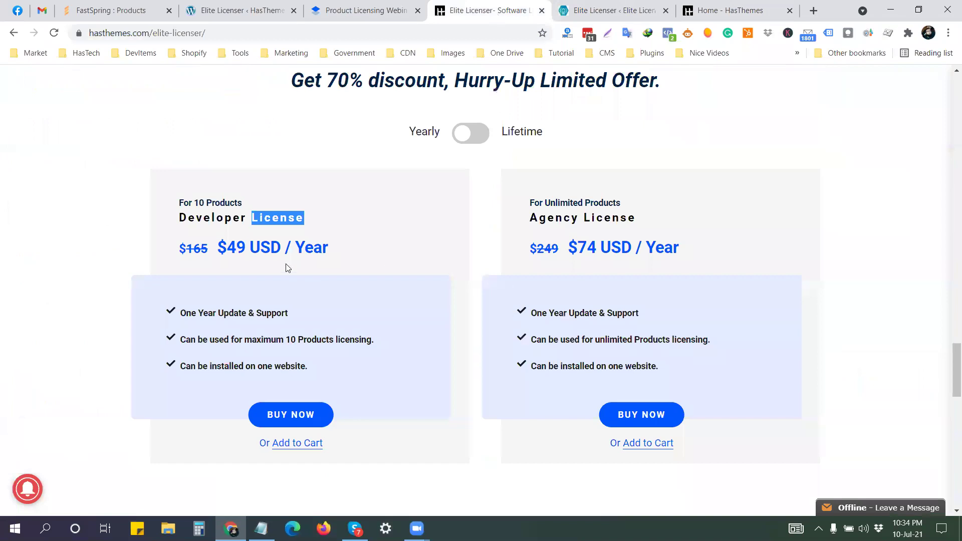
click(172, 225)
drag(174, 217, 314, 220)
click(219, 221)
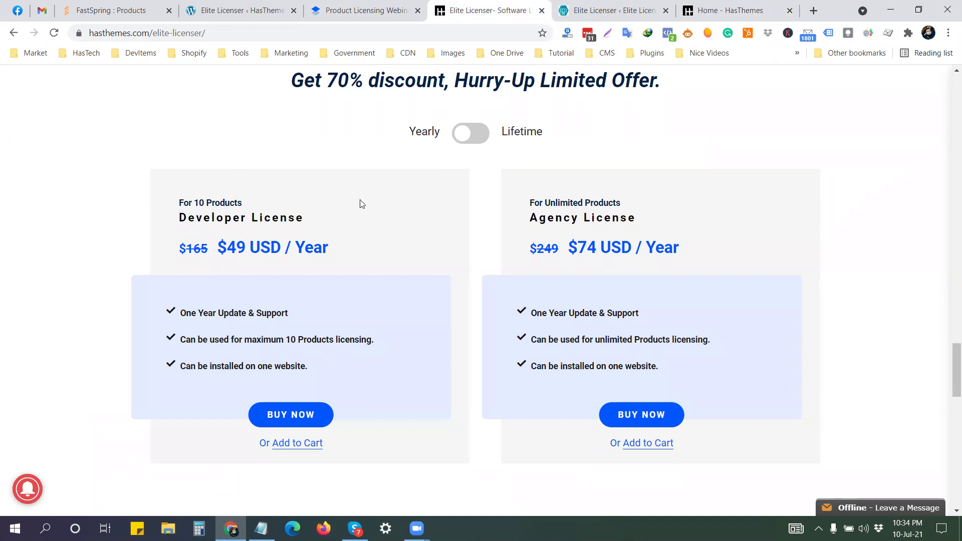
Title the new license type HasThemes Developer Yearly
key(ctrl+Tab)
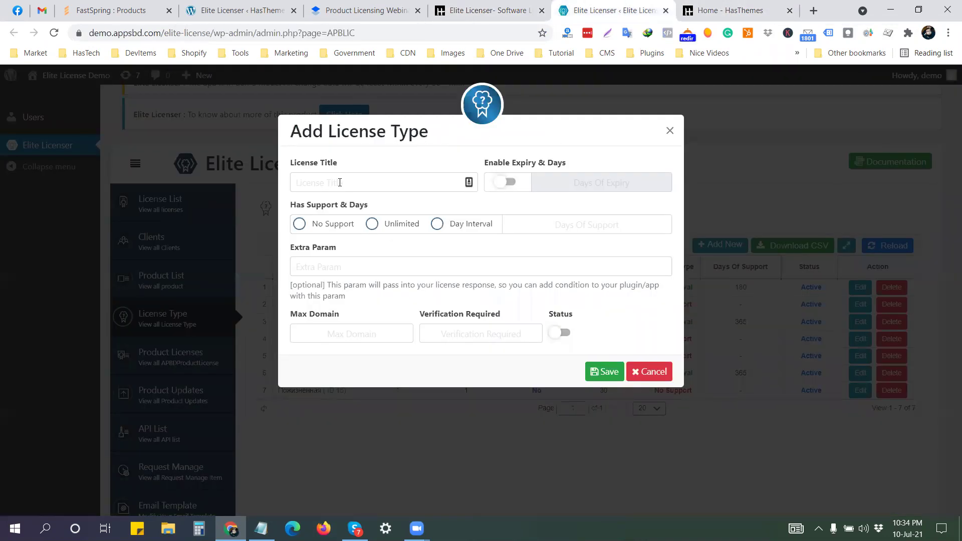
click(339, 182)
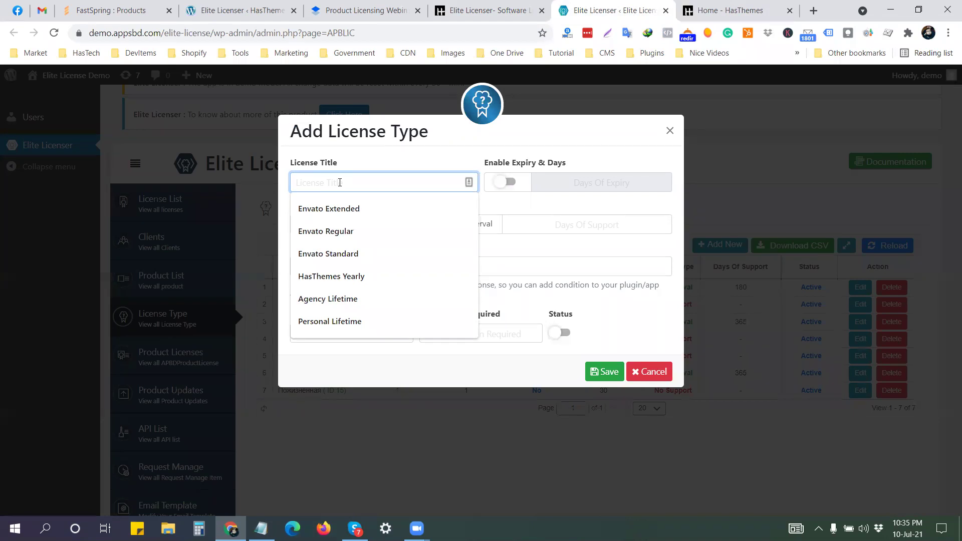
text(Has)
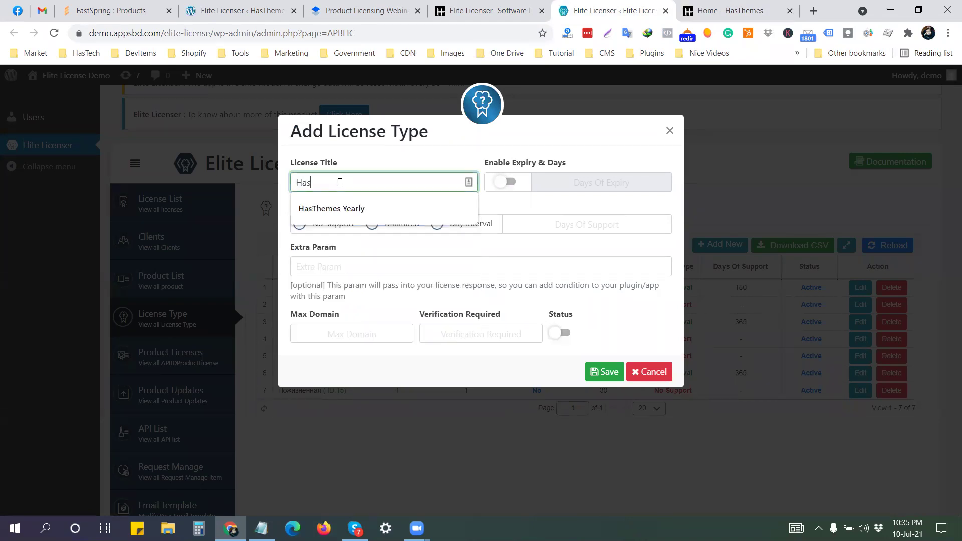
text(Themes Yearly)
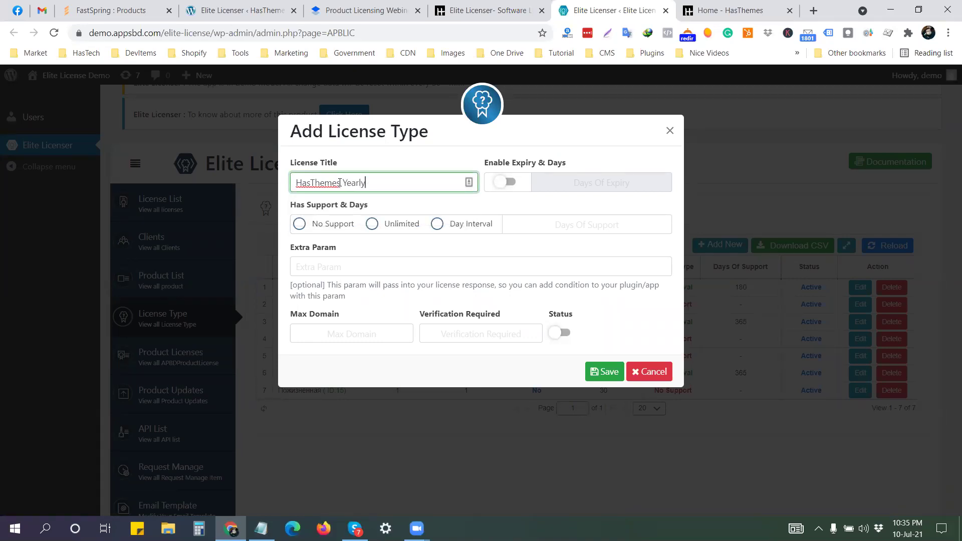
click(343, 182)
text(Developer)
click(392, 201)
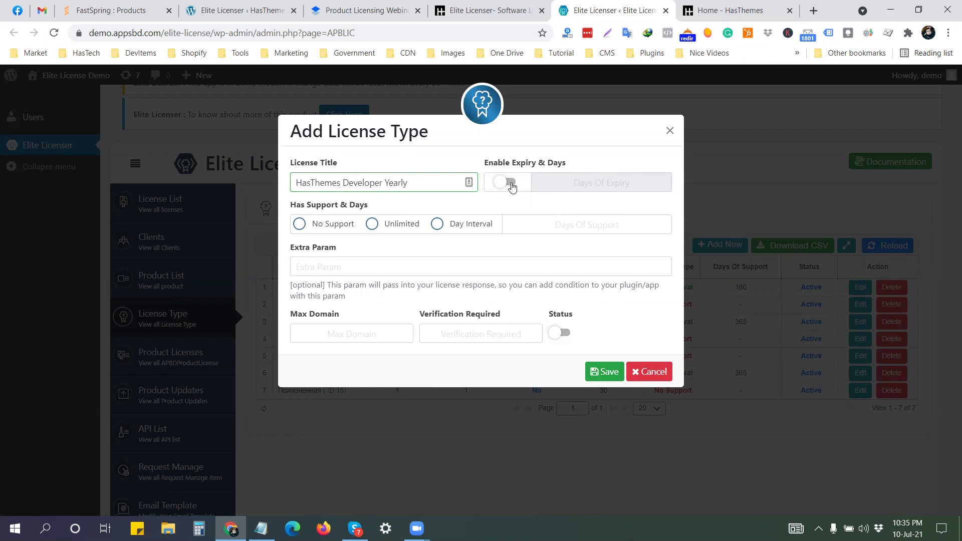
Enable expiry after 365 days and set support to a day interval of 365 days for the new license type
click(507, 186)
drag(385, 184, 426, 182)
click(572, 184)
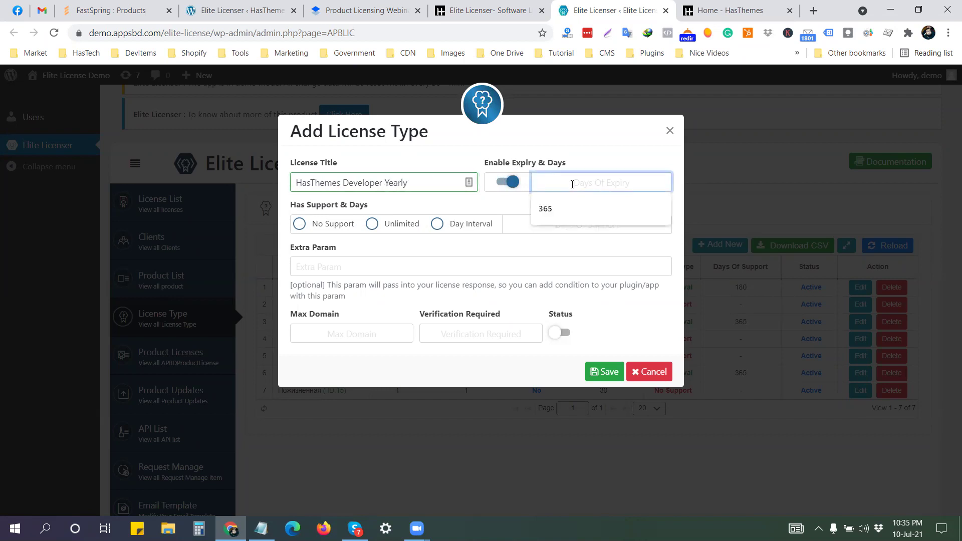
click(574, 206)
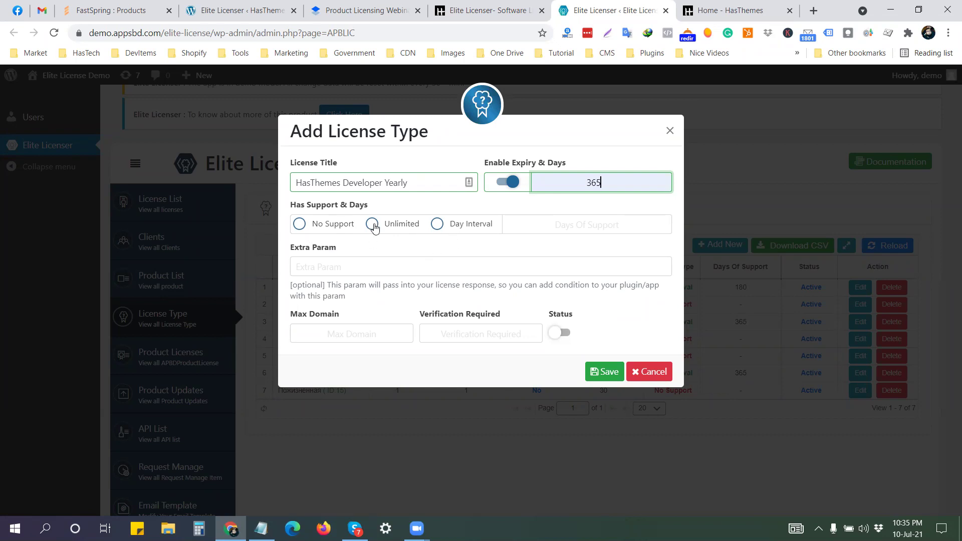
click(437, 223)
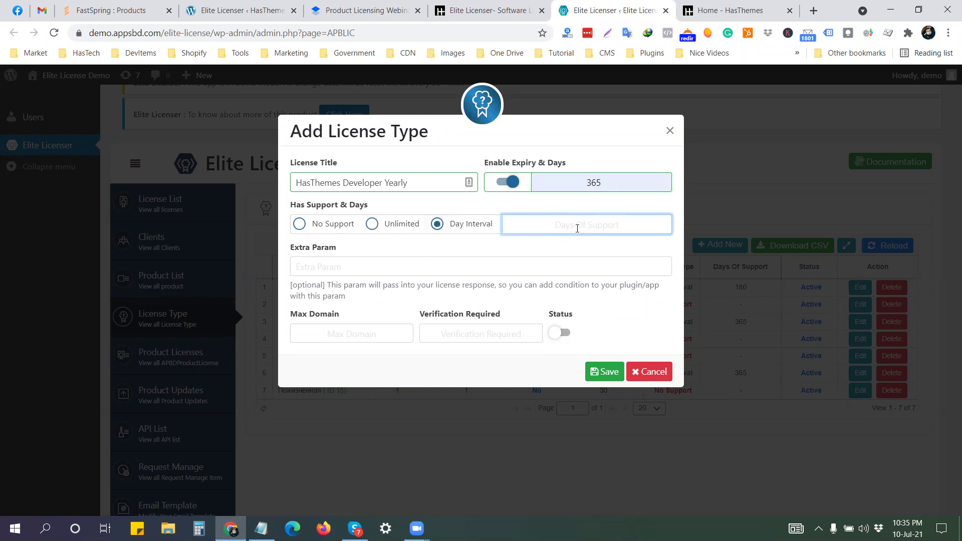
click(577, 228)
click(540, 254)
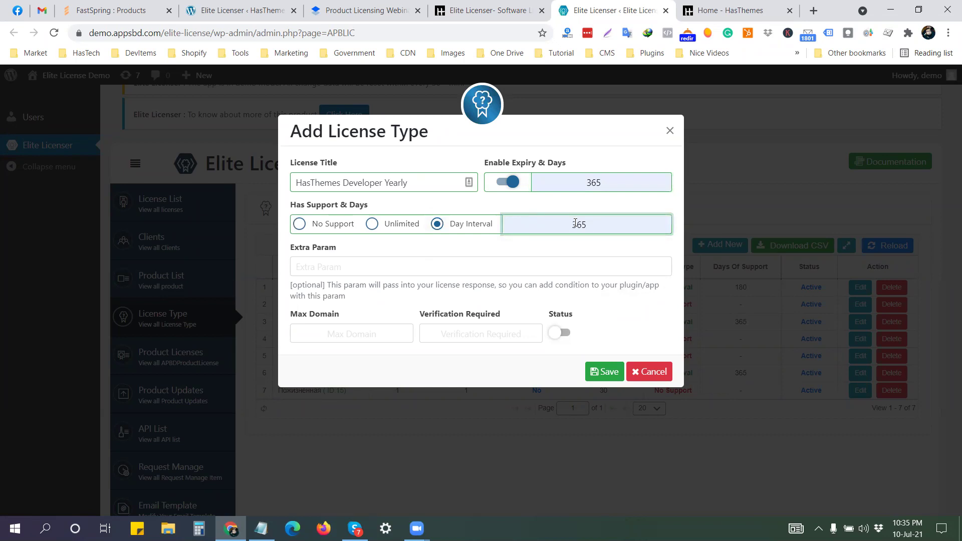
drag(598, 223, 555, 223)
Set the maximum domains to 5, checking the yearly Developer License plan on the HasThemes pricing page beforehand
click(336, 334)
click(377, 323)
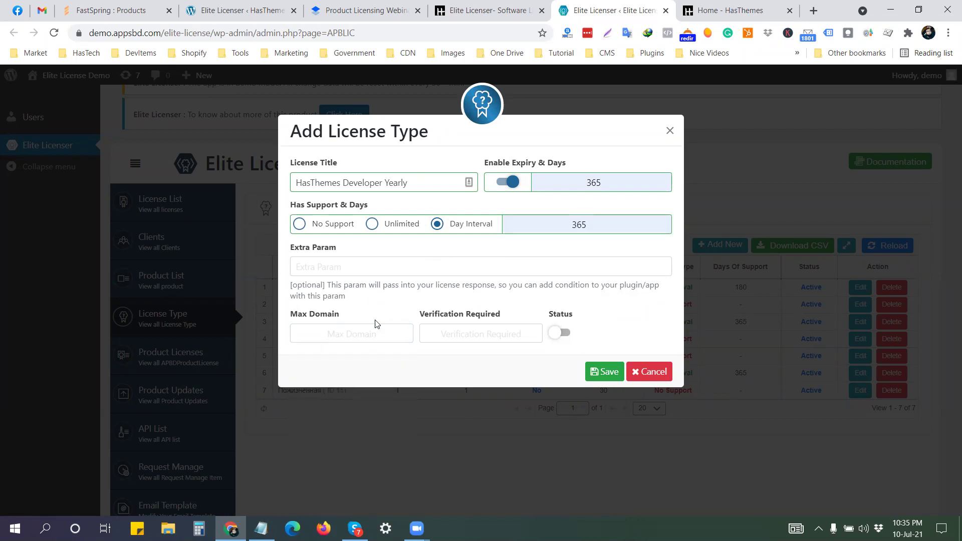
click(343, 334)
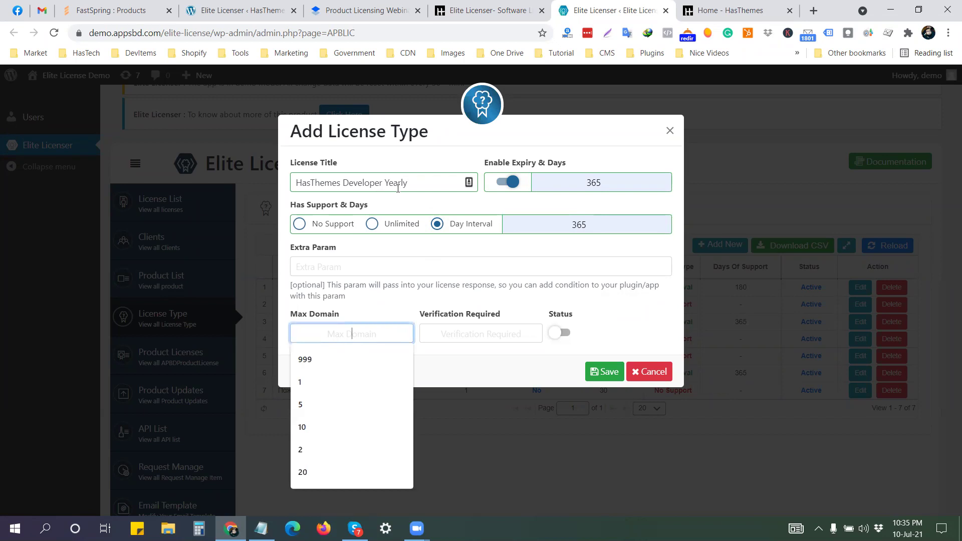
click(411, 202)
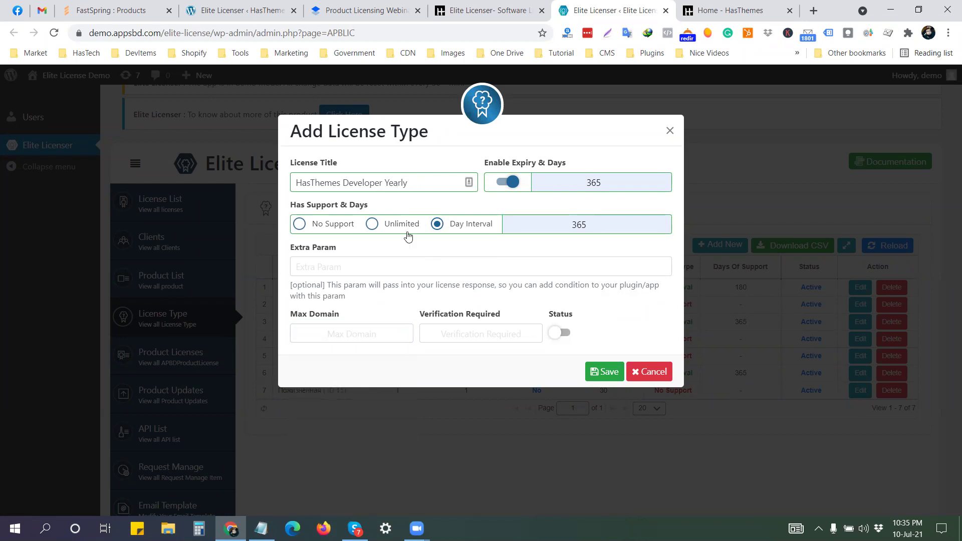
click(350, 333)
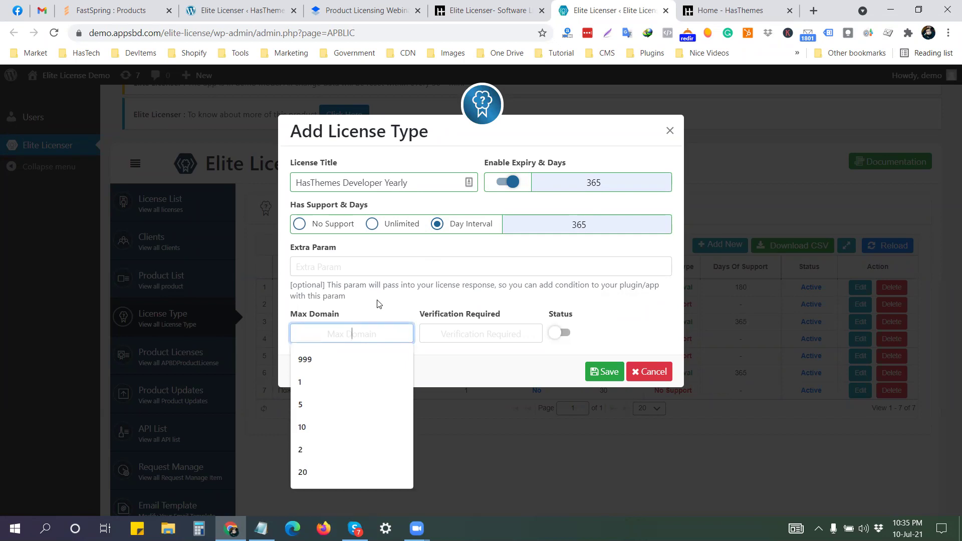
click(726, 10)
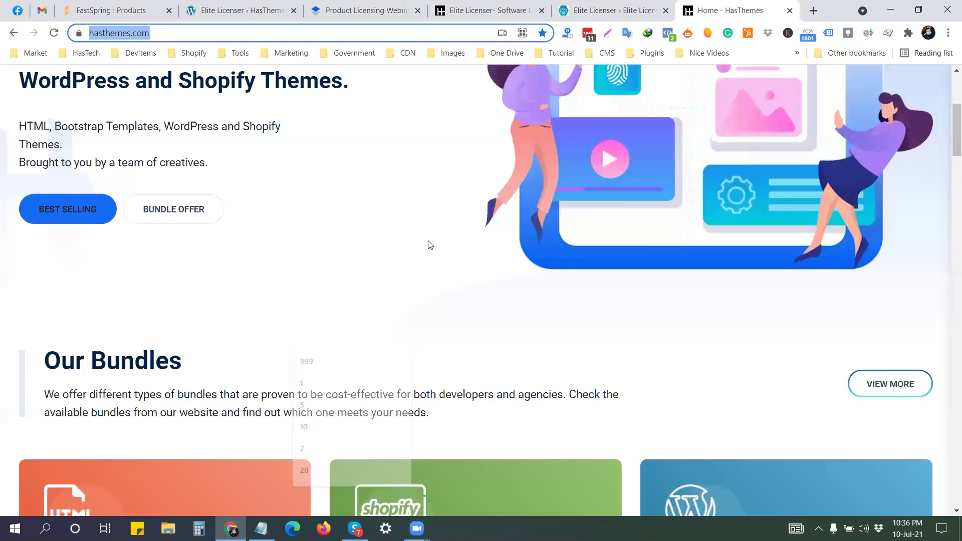
key(ctrl+6)
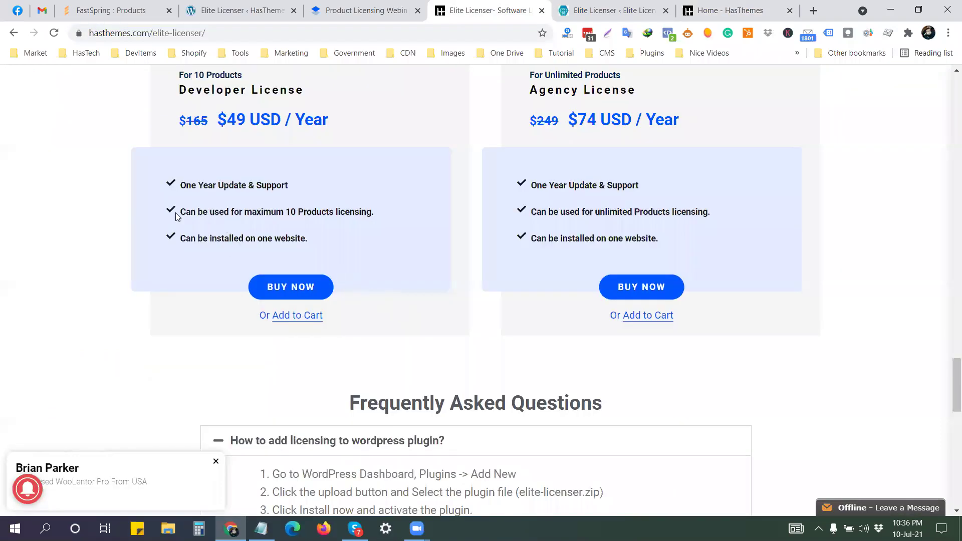
scroll(176, 216, down, 1)
click(622, 7)
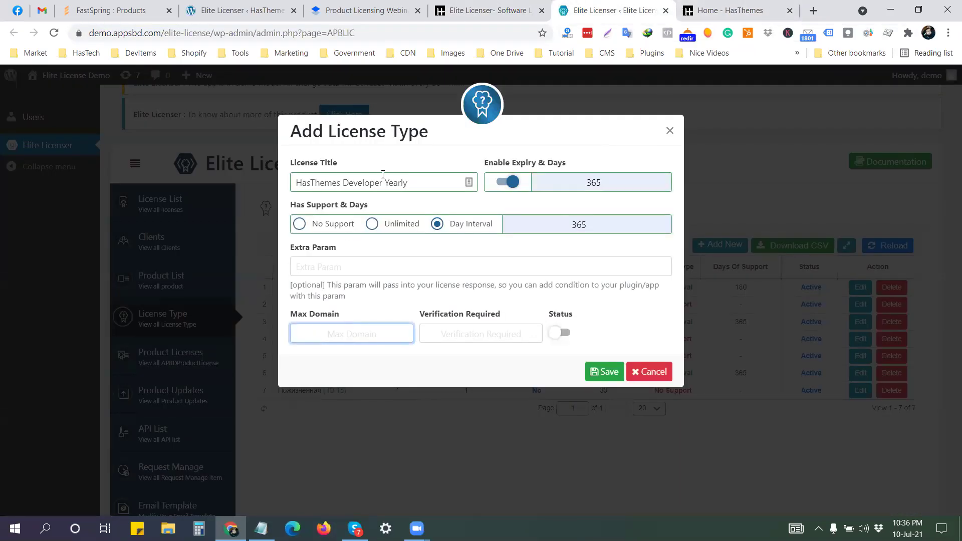
text(5)
Set the required verification to 0, turn the status on and save the yearly developer license type
click(468, 333)
click(501, 359)
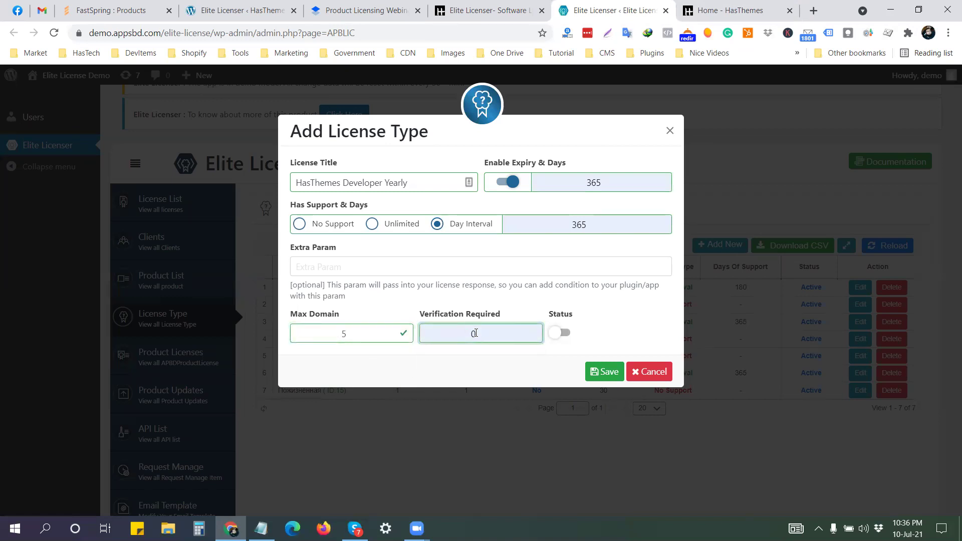
click(561, 332)
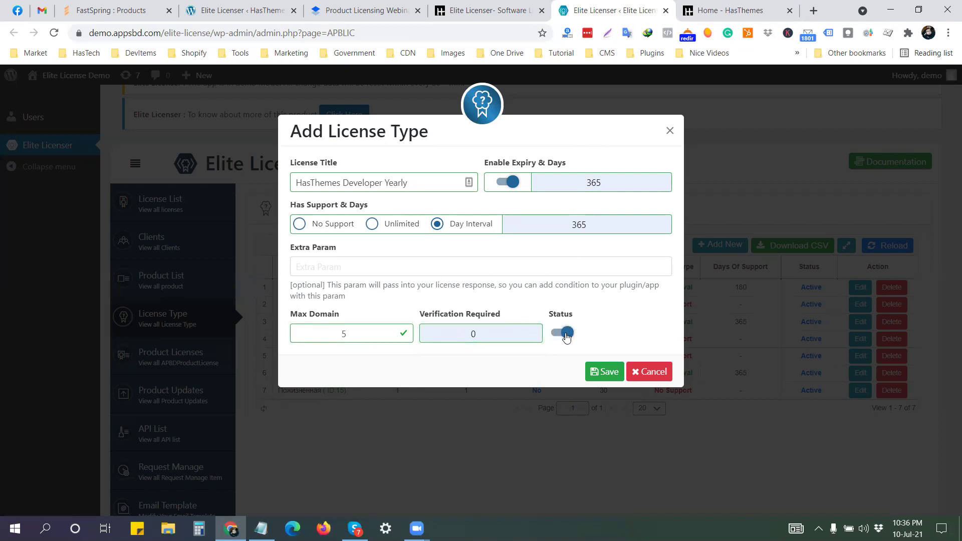
click(607, 372)
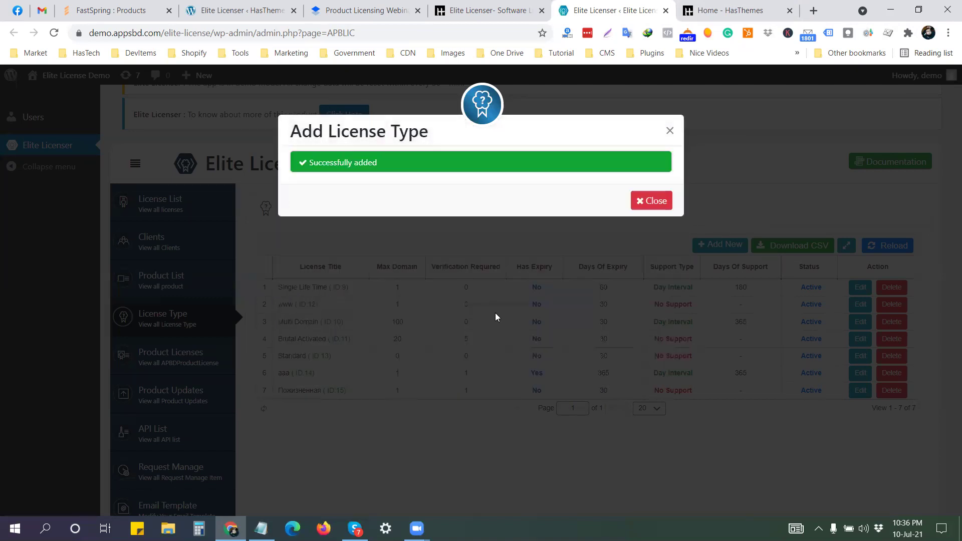
click(652, 202)
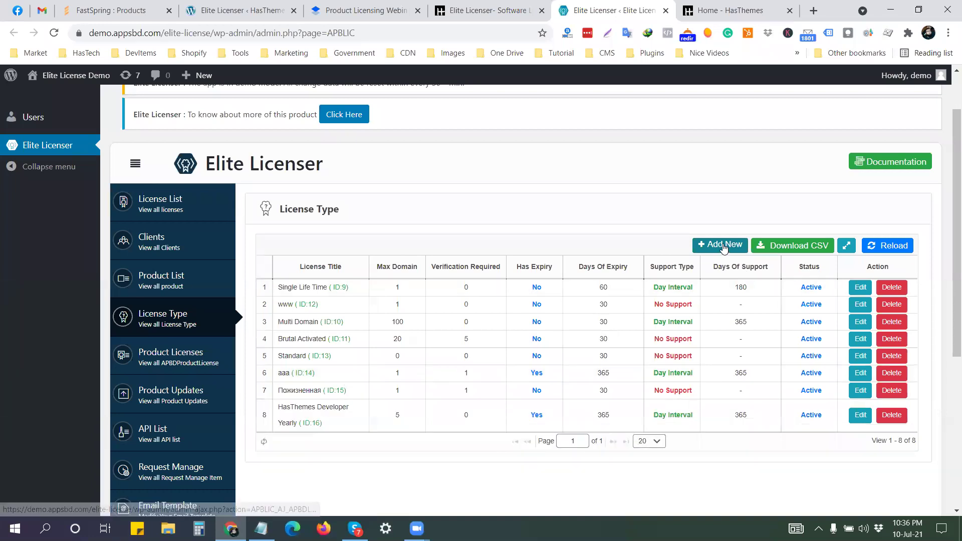
drag(275, 409, 353, 410)
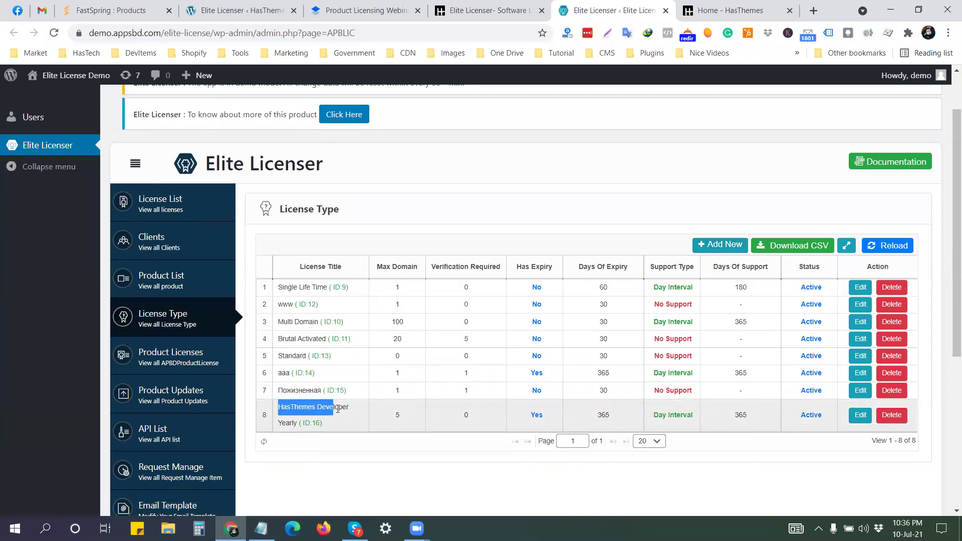
Start another license type and title it HasThemes Developer Lifetime
click(725, 245)
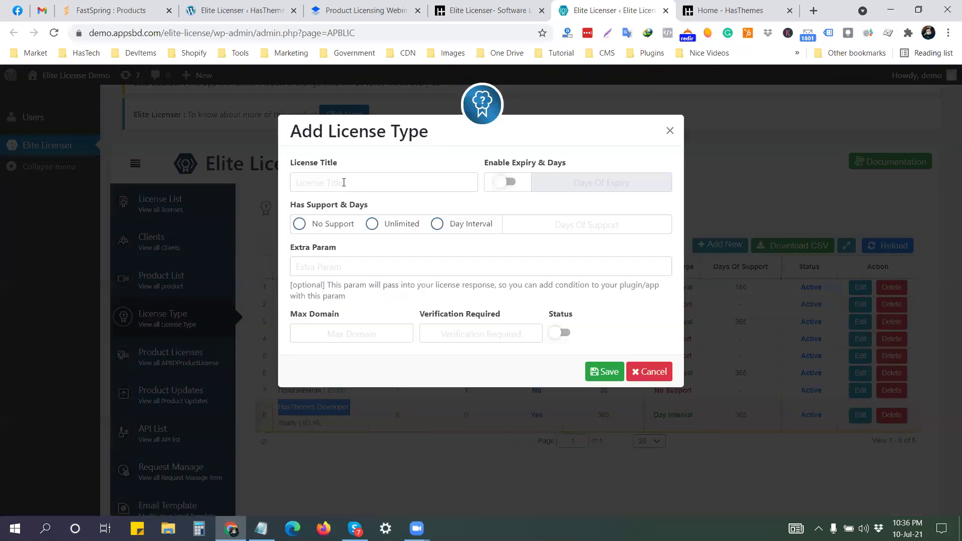
click(341, 181)
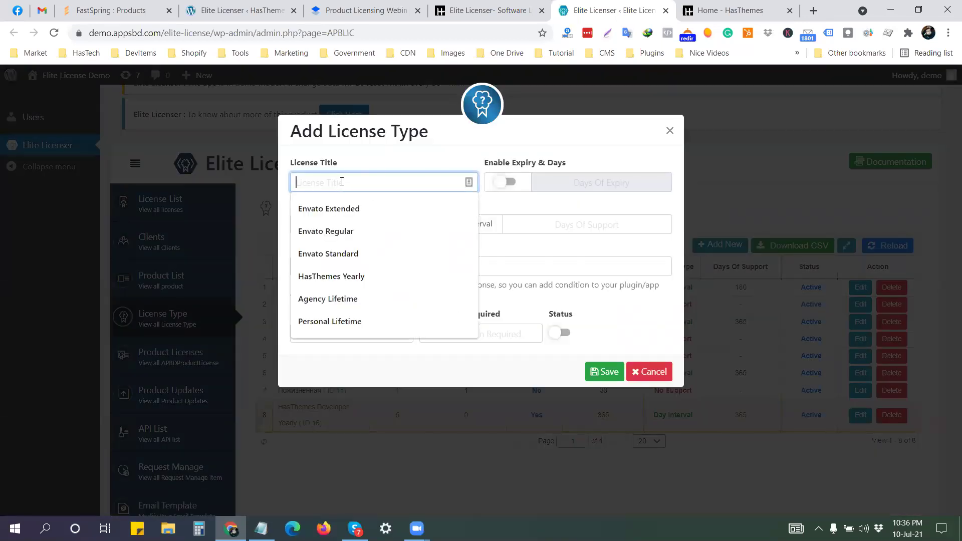
text(HasThe)
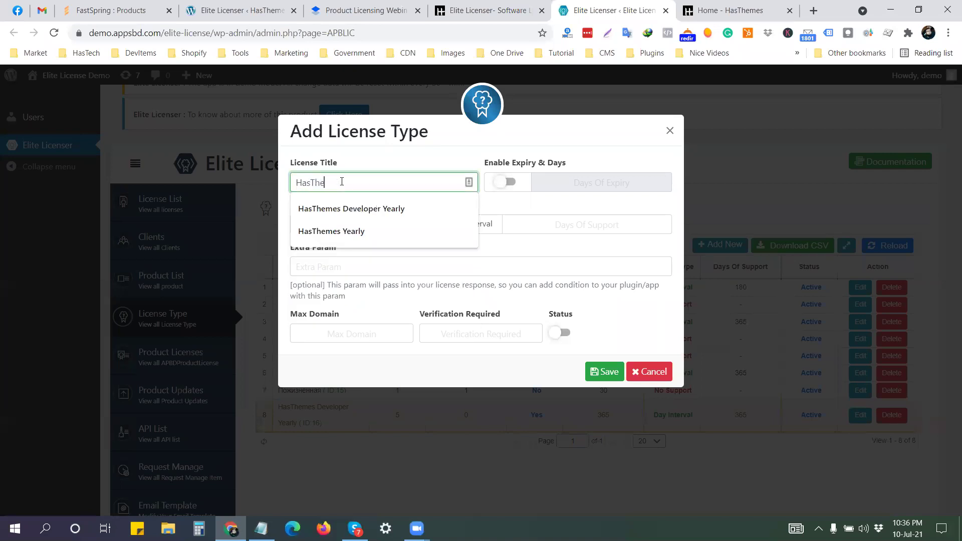
text(ems)
key(BackSpace)
key(BackSpace)
text(mes De)
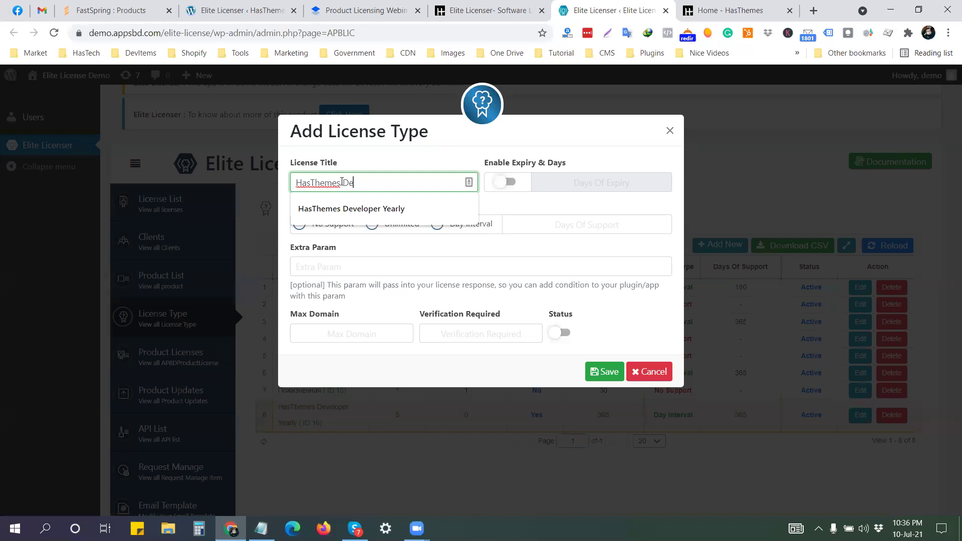
text(veloper Lifetime)
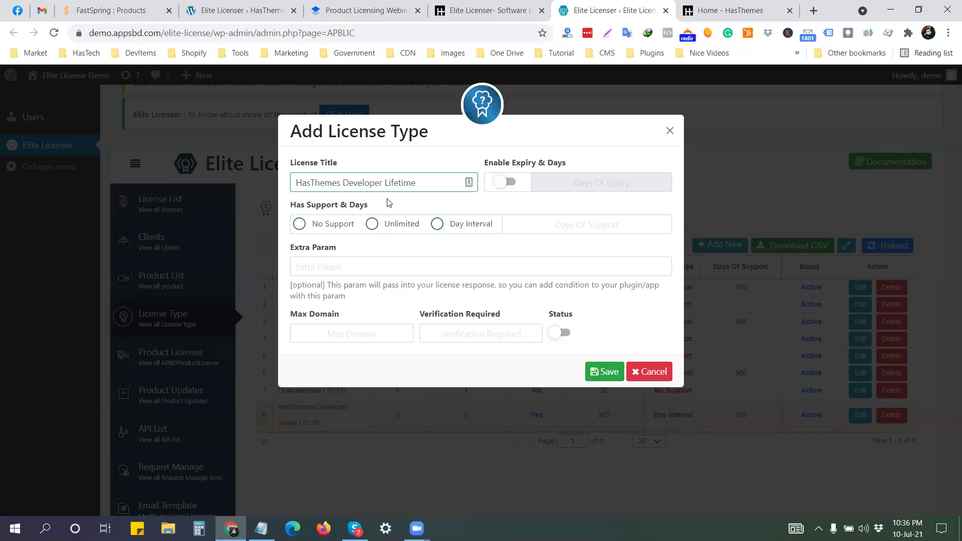
Set the lifetime developer license type to unlimited support and a maximum of 5 domains
drag(576, 164, 485, 165)
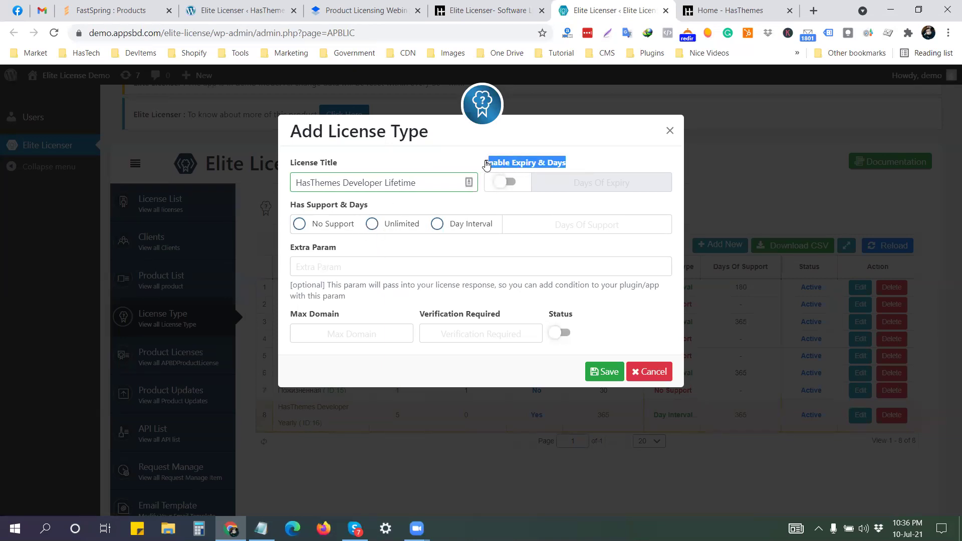
click(588, 164)
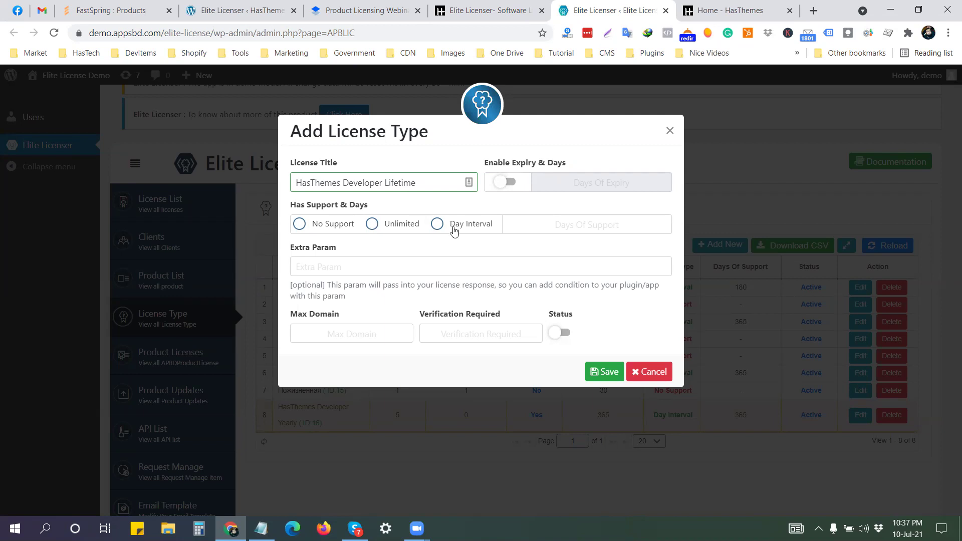
click(371, 223)
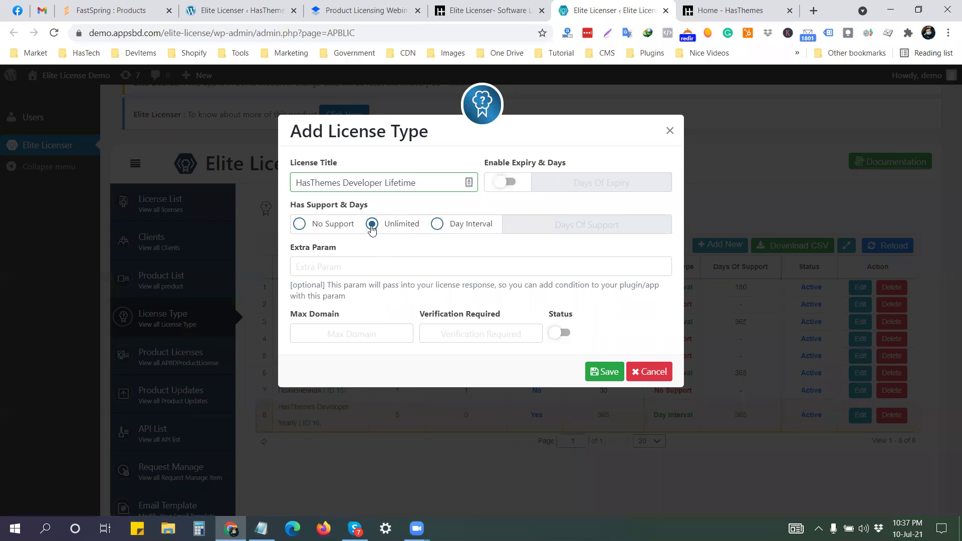
click(336, 334)
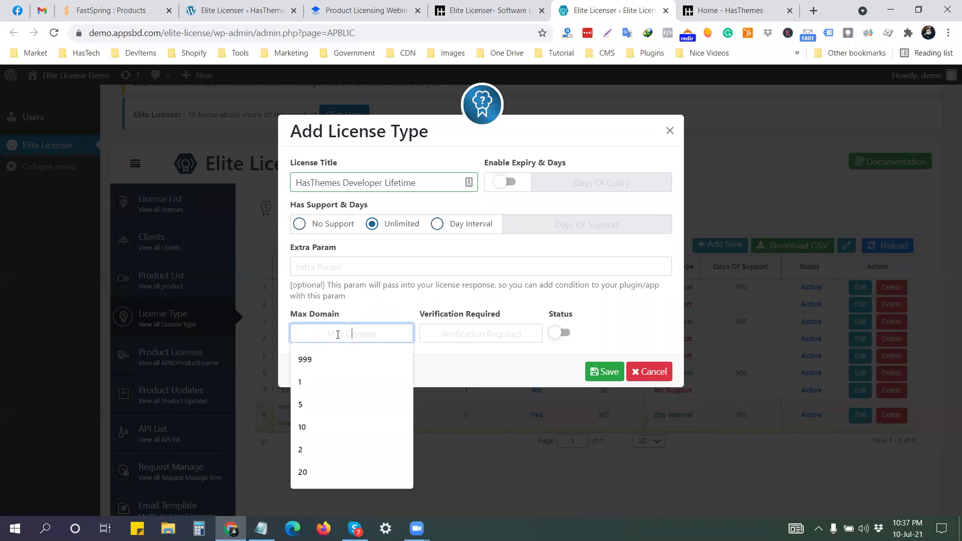
click(300, 404)
Set the required verification to 0, turn the status on and save the lifetime developer license type
click(483, 335)
click(430, 359)
click(564, 333)
click(597, 371)
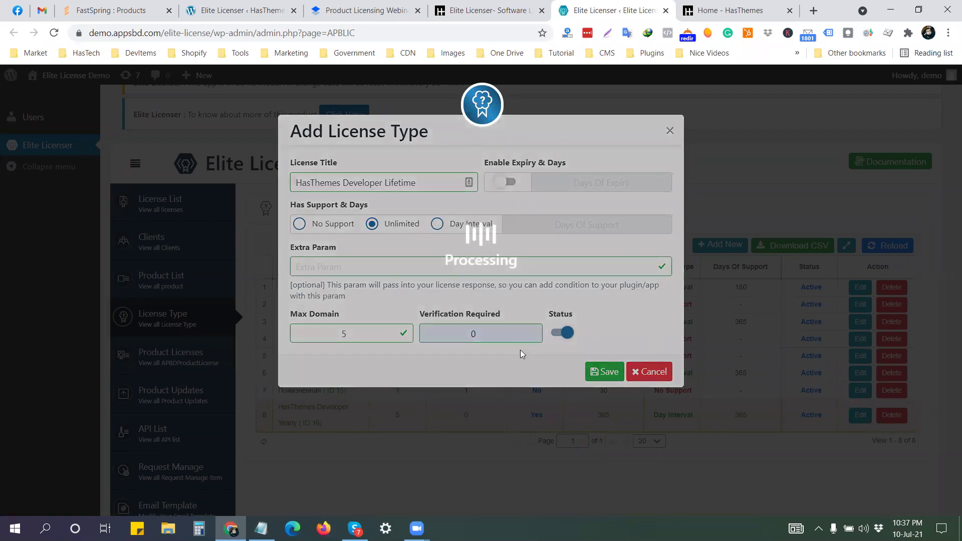
click(648, 206)
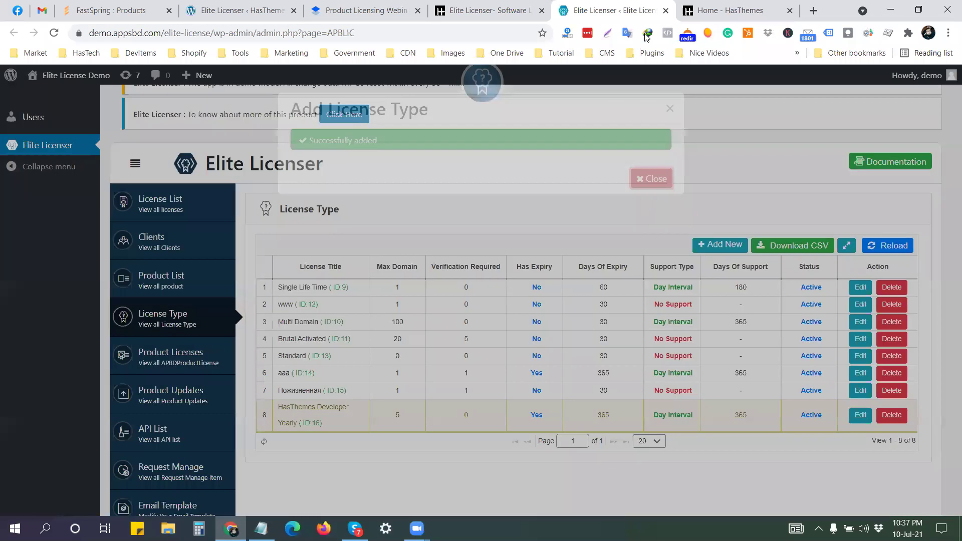
Close the HasThemes home page and compare the lifetime and yearly Agency License plans on the Elite Licenser pricing page
click(694, 19)
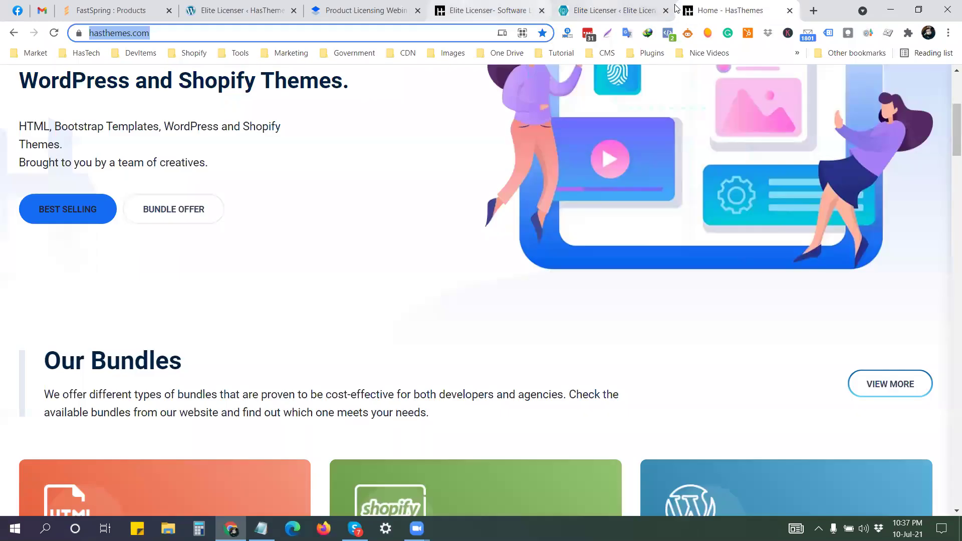
key(ctrl+w)
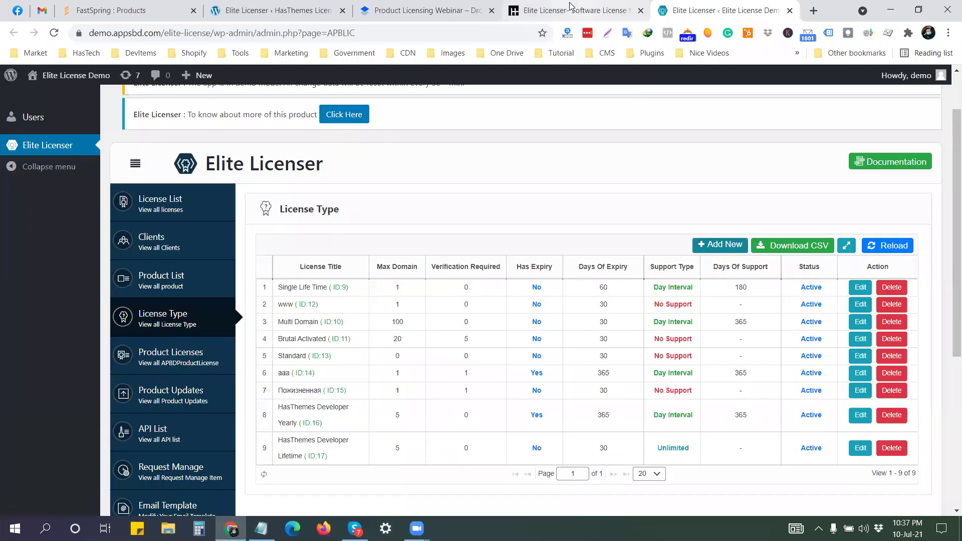
click(571, 9)
scroll(547, 236, up, 3)
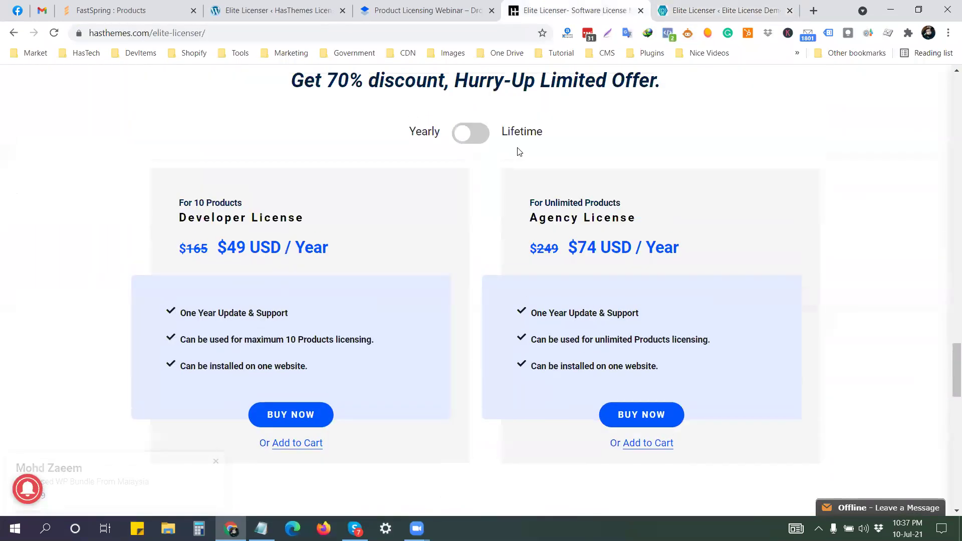
click(482, 134)
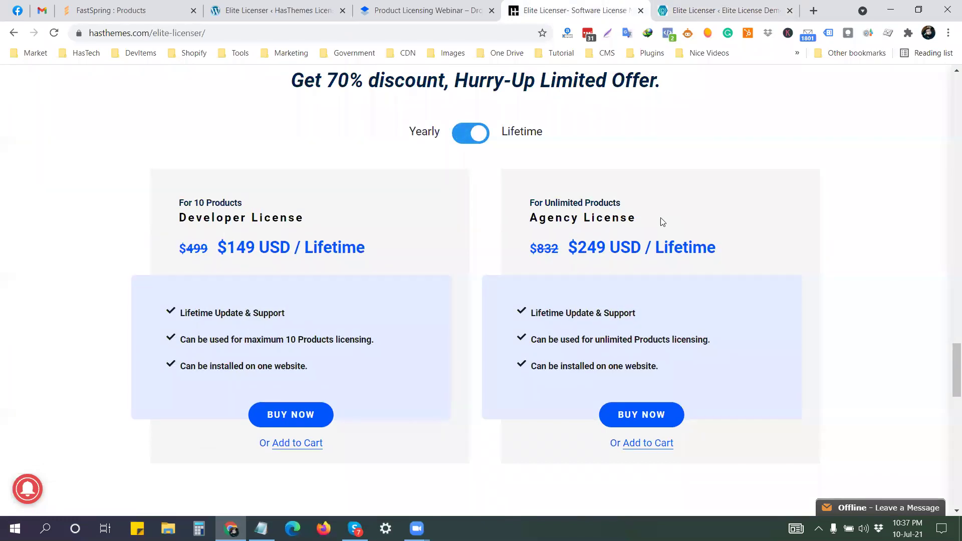
click(458, 142)
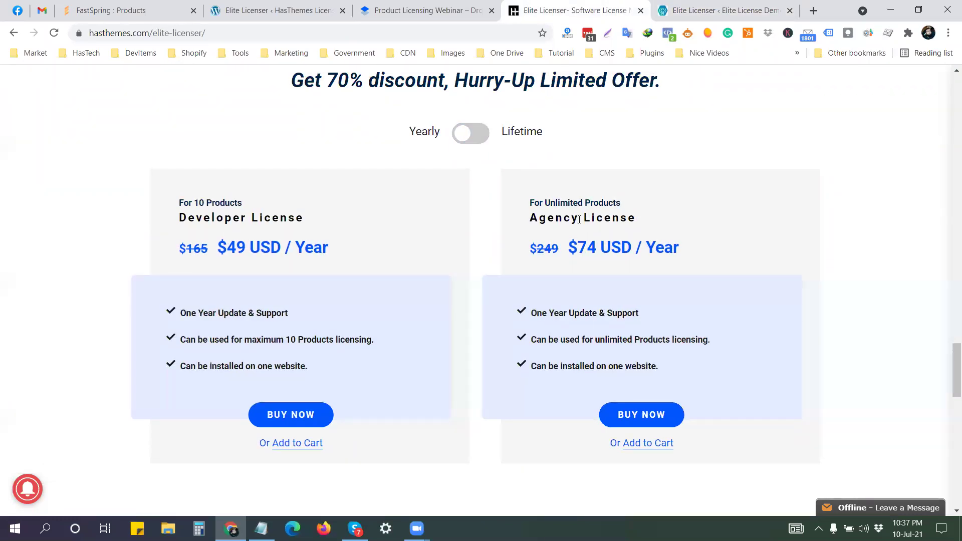
Return to the License Type list and open a blank form for another license type
click(721, 10)
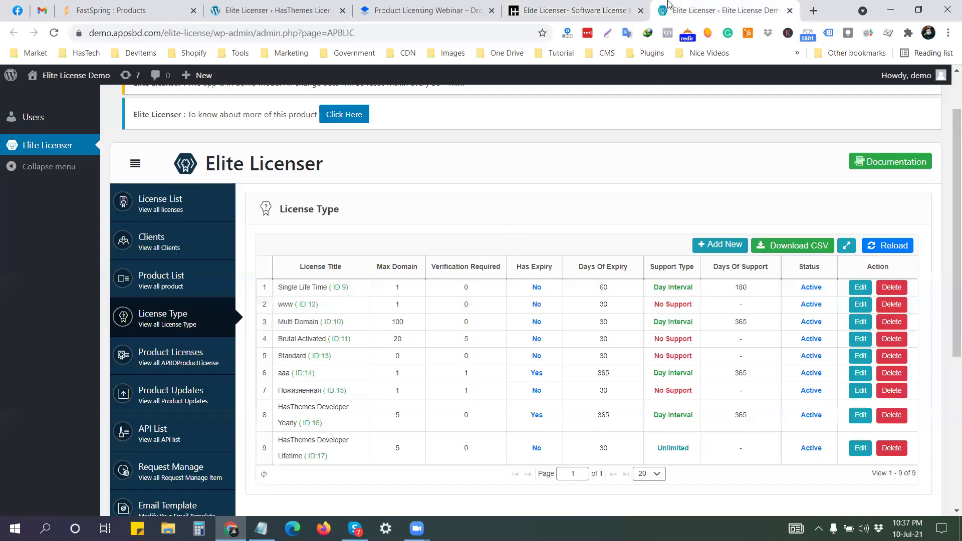
scroll(702, 205, down, 1)
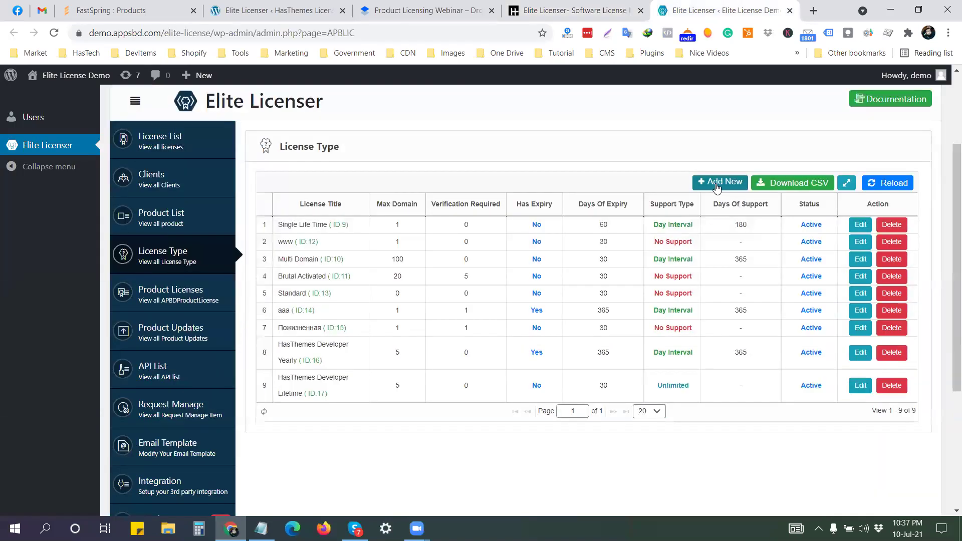
click(717, 184)
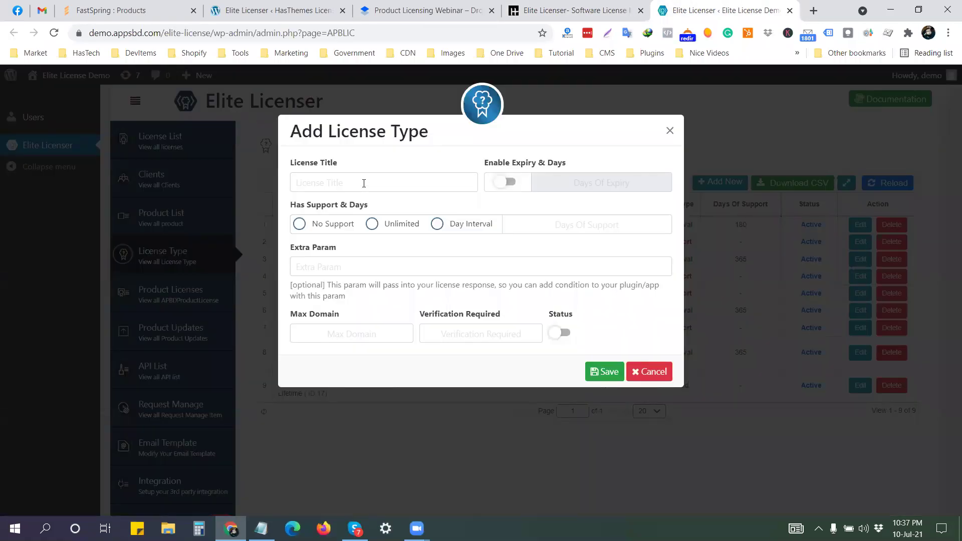
Title the new license type HasThemes Agency Lifetime and give it unlimited support
click(364, 182)
text(HasThemes )
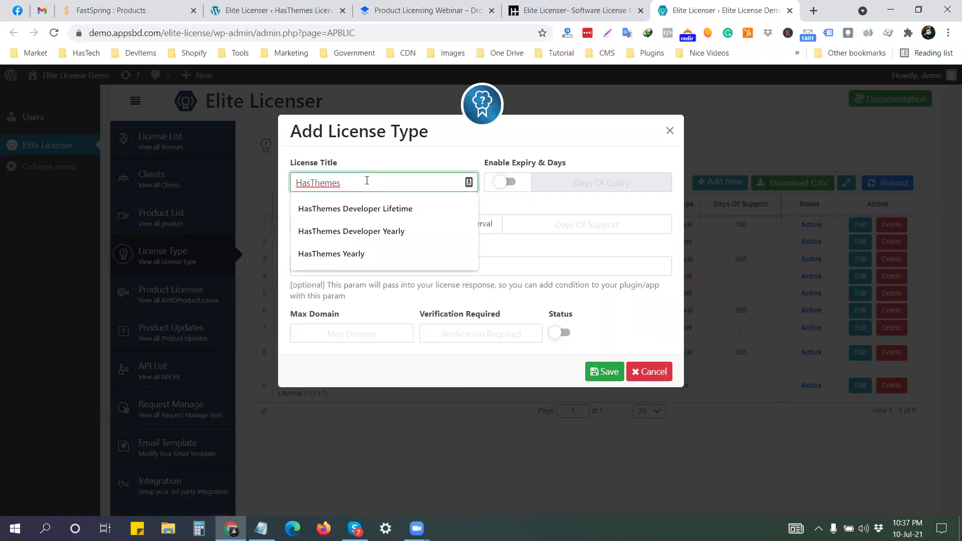
text(Agency Lifetime)
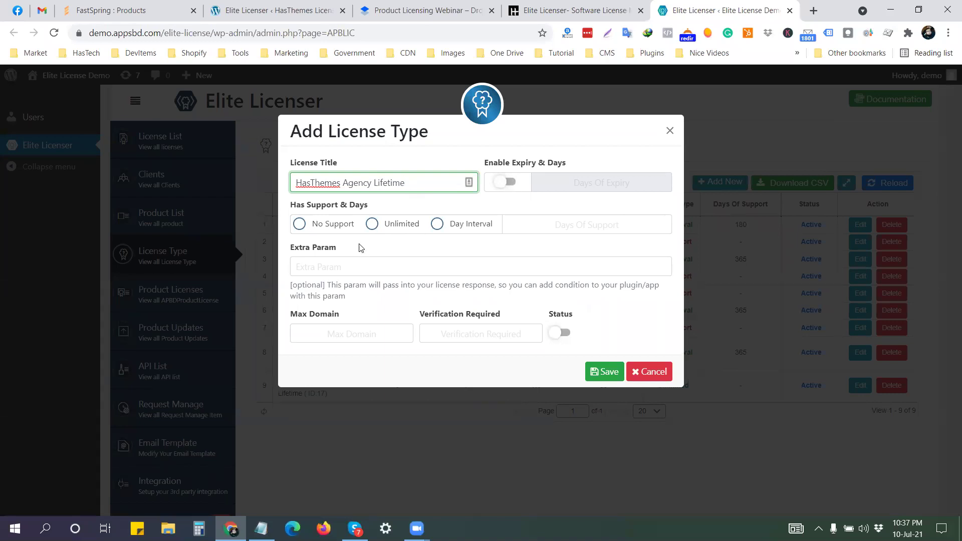
click(372, 225)
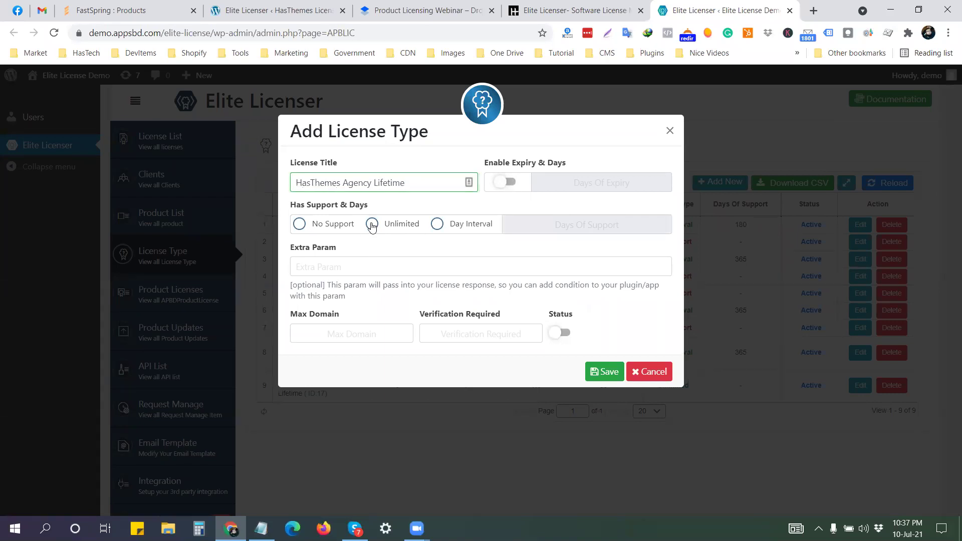
Set the maximum number of domains for the lifetime agency license type to 999
click(315, 333)
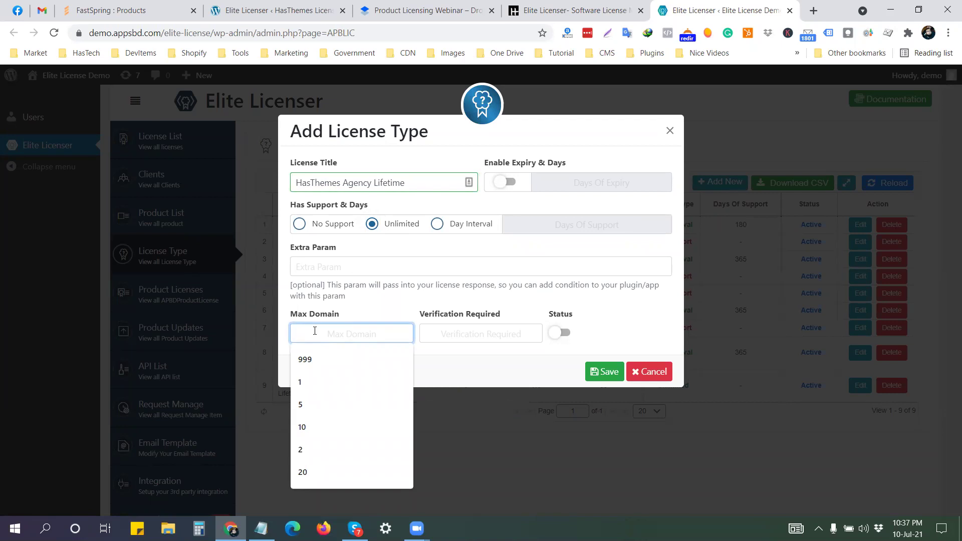
text(999)
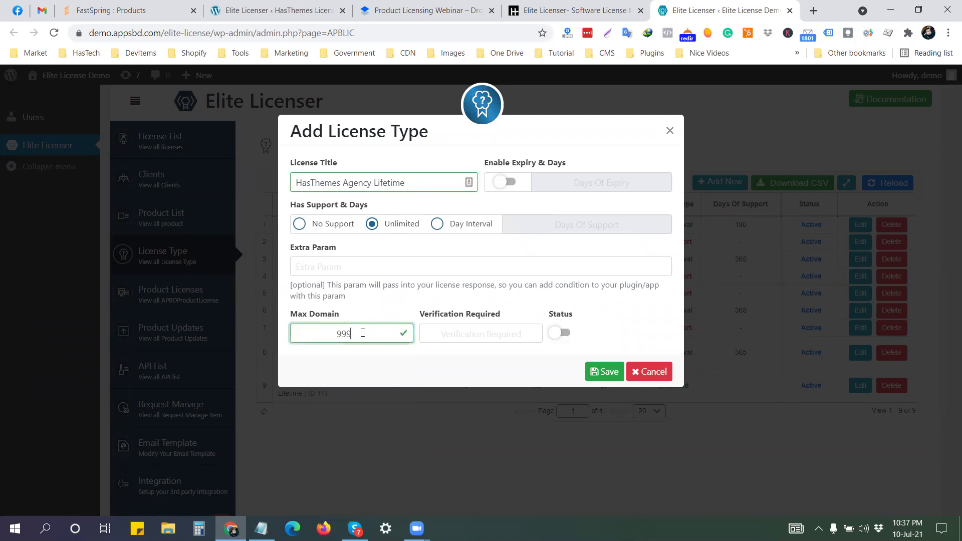
drag(363, 333, 332, 333)
click(345, 364)
click(350, 334)
text(999)
key(BackSpace)
key(BackSpace)
key(BackSpace)
Set the required verification to 0, turn the status on and save the lifetime agency license type
click(489, 335)
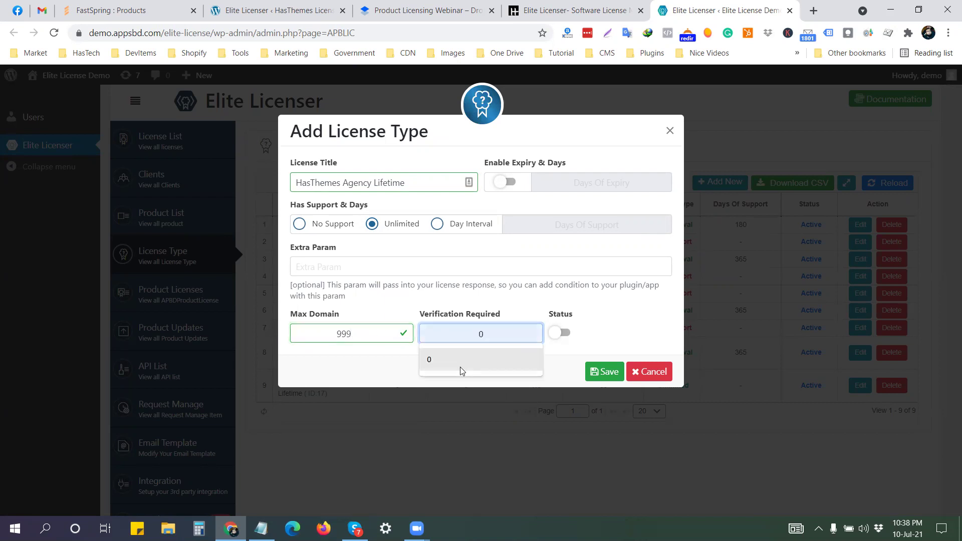
click(455, 367)
click(565, 334)
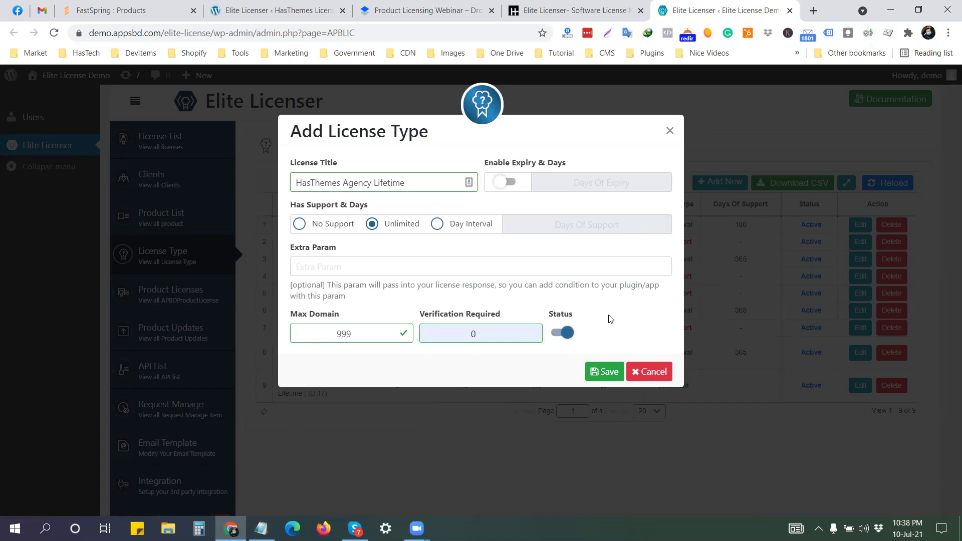
click(601, 379)
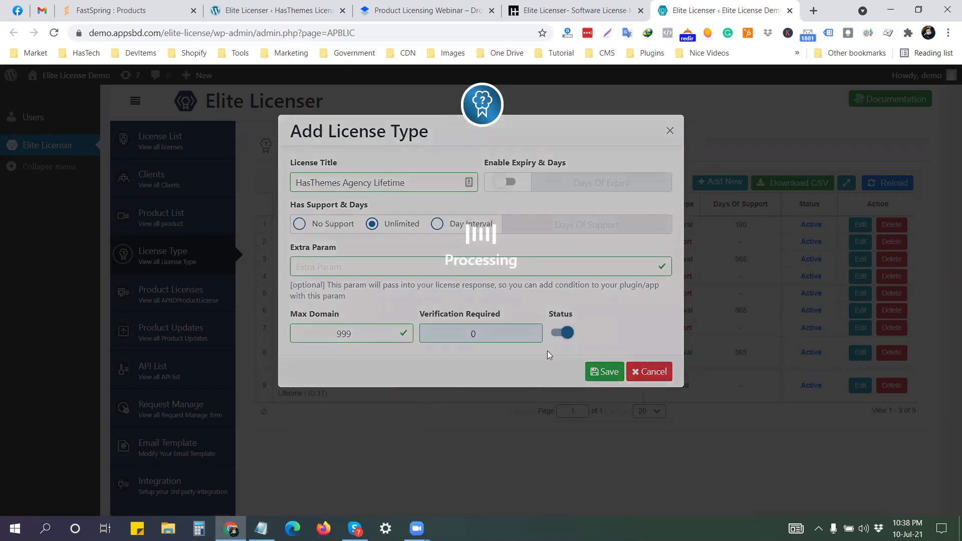
click(653, 205)
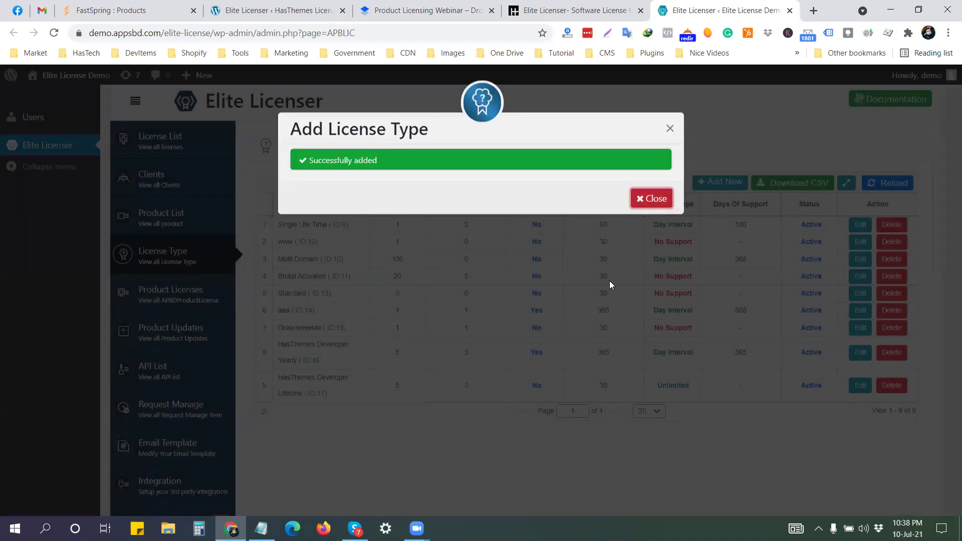
Start another license type and title it HasThemes Agency Yearly
click(729, 183)
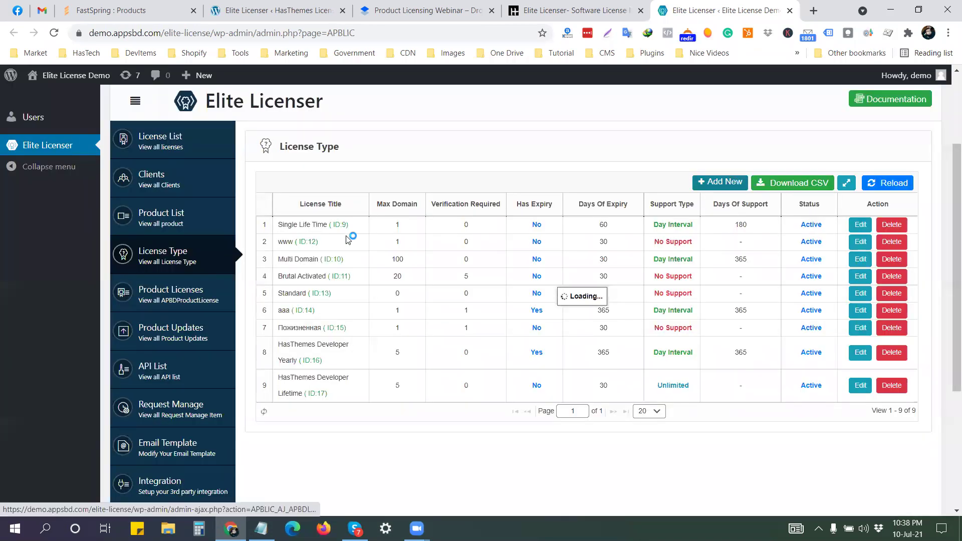
click(354, 183)
text(H)
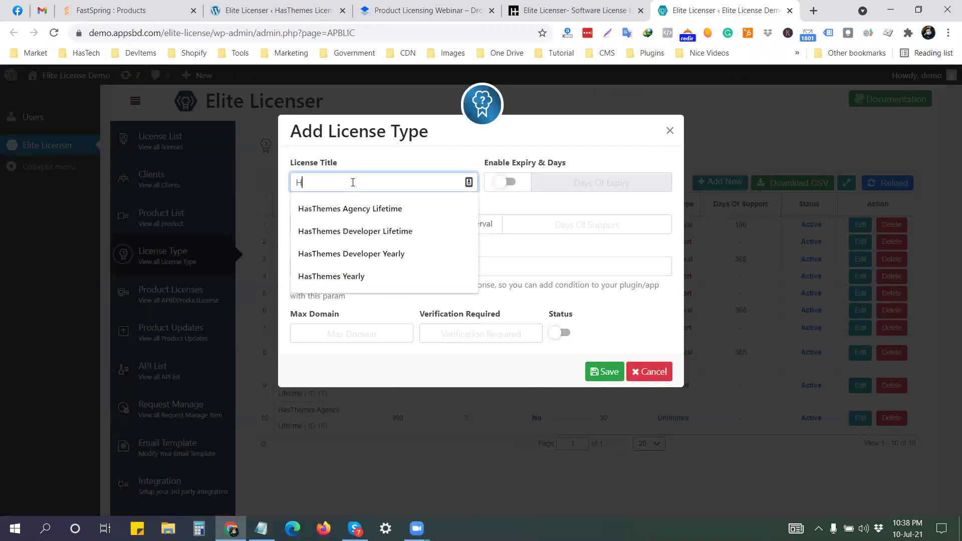
text(asThemes )
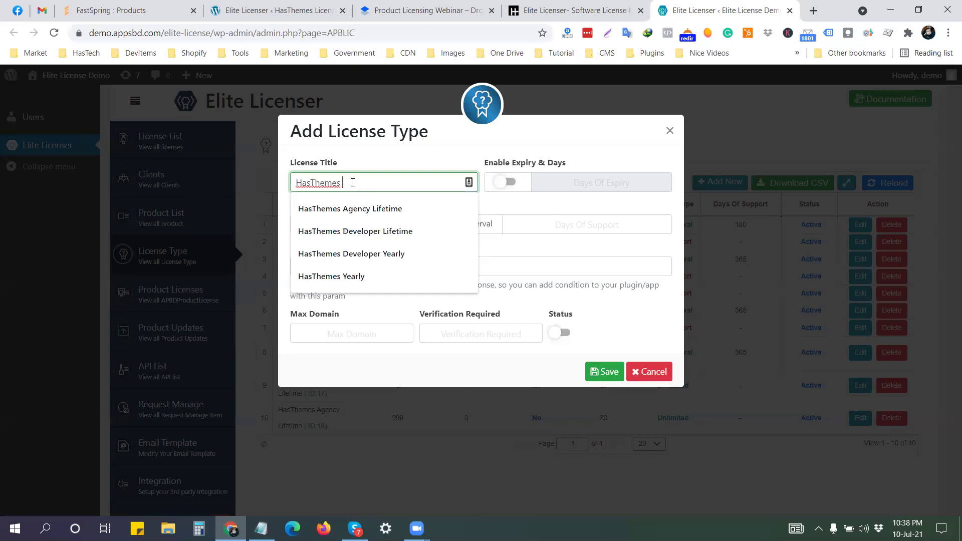
text(Agency Yea)
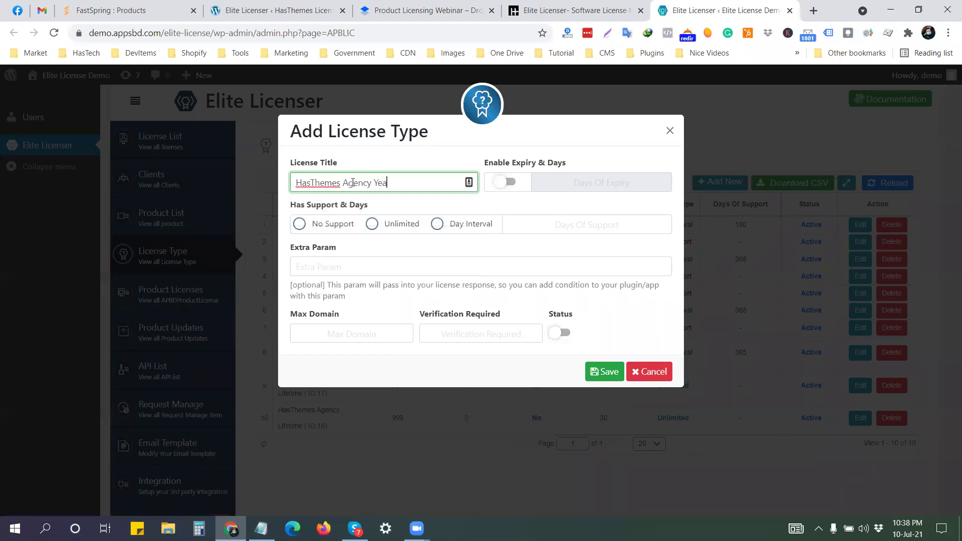
text(rly)
Enable expiry after 365 days and set support to a day interval of 365 for the yearly agency license type
click(513, 183)
click(607, 184)
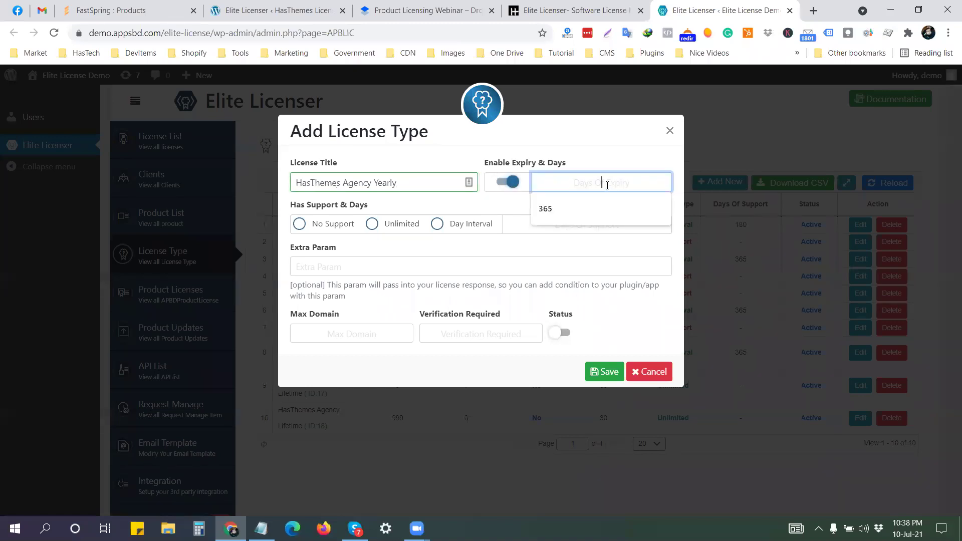
click(554, 211)
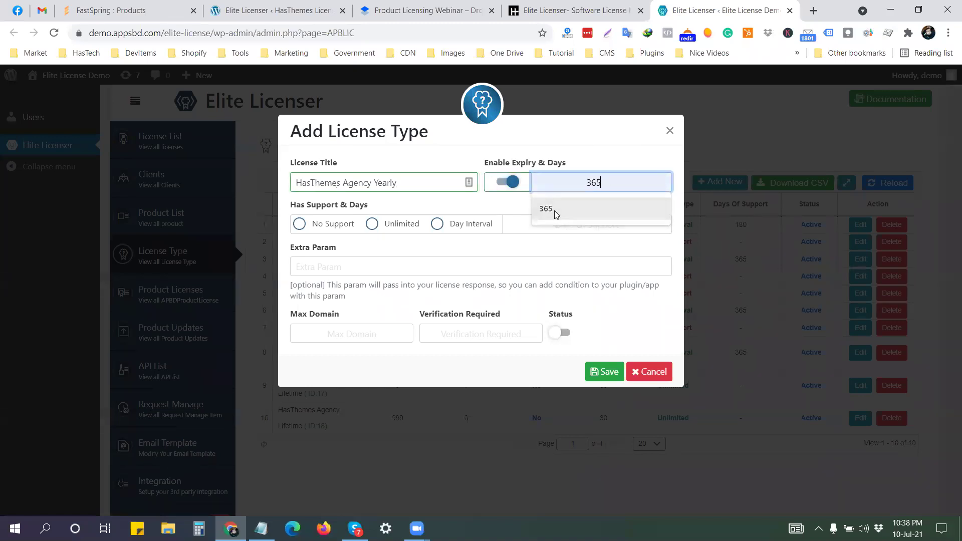
click(438, 225)
click(563, 223)
click(517, 252)
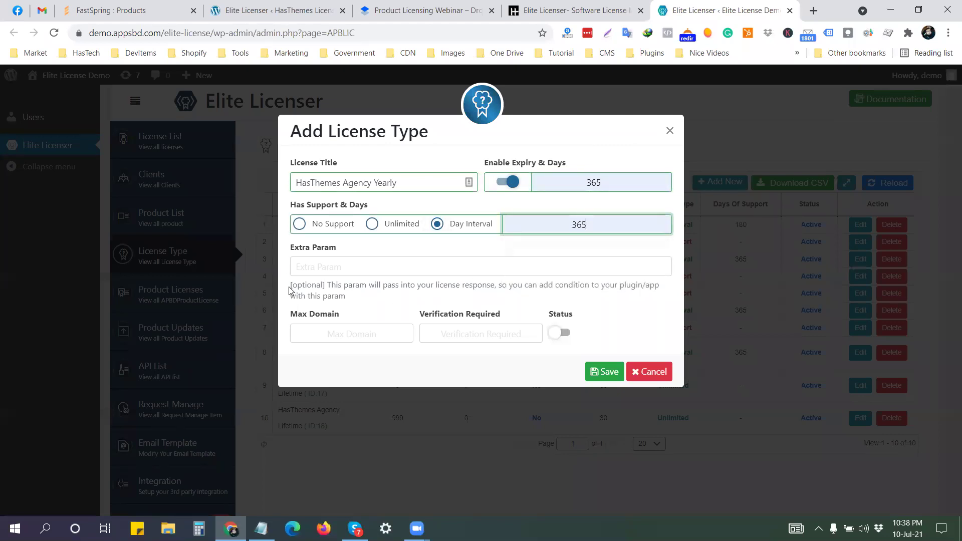
Set a maximum of 999 domains and required verification of 0, turn the status on and save the yearly agency license type
click(329, 334)
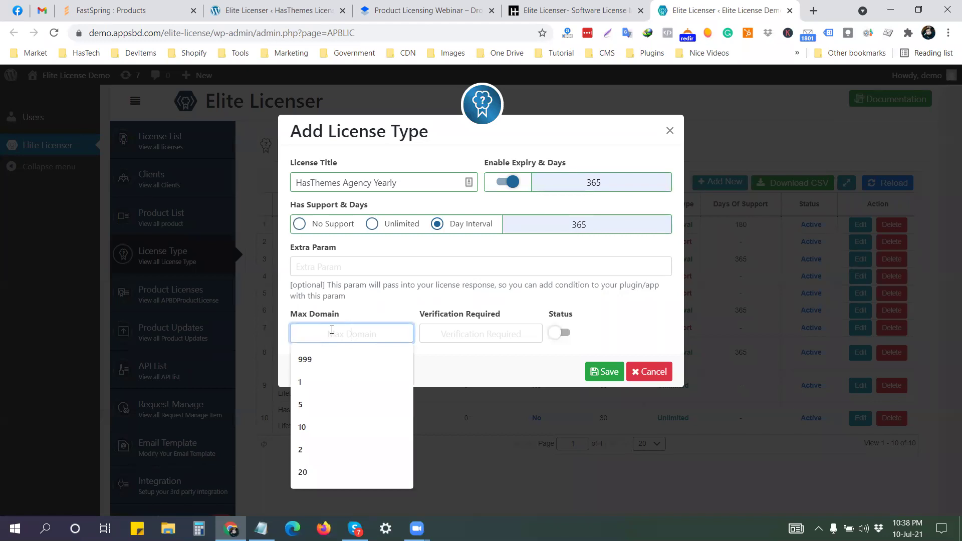
text(999)
click(455, 333)
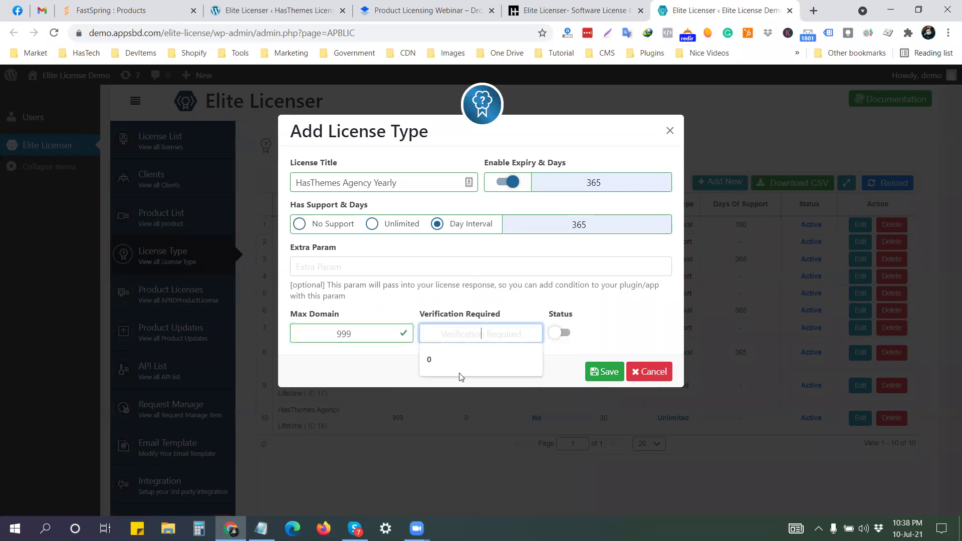
click(453, 357)
click(561, 332)
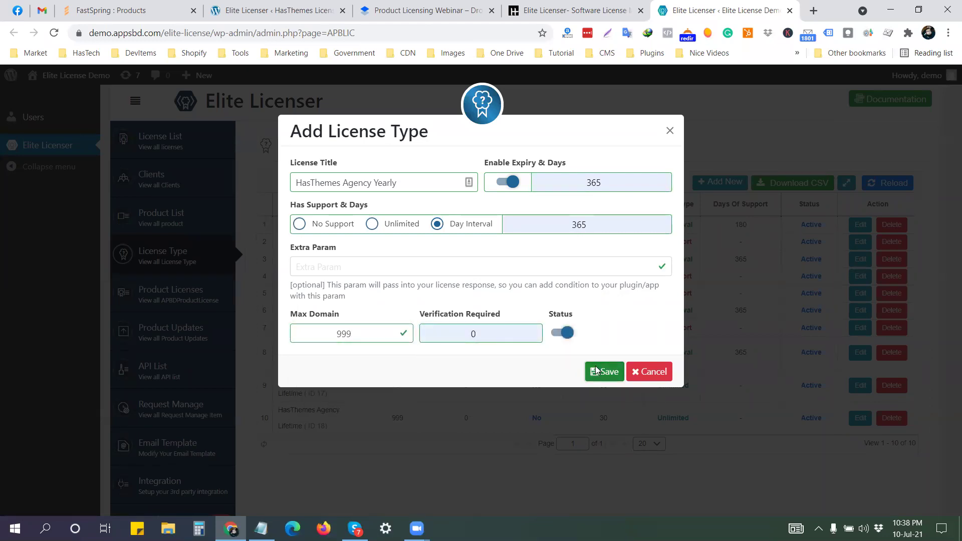
click(596, 370)
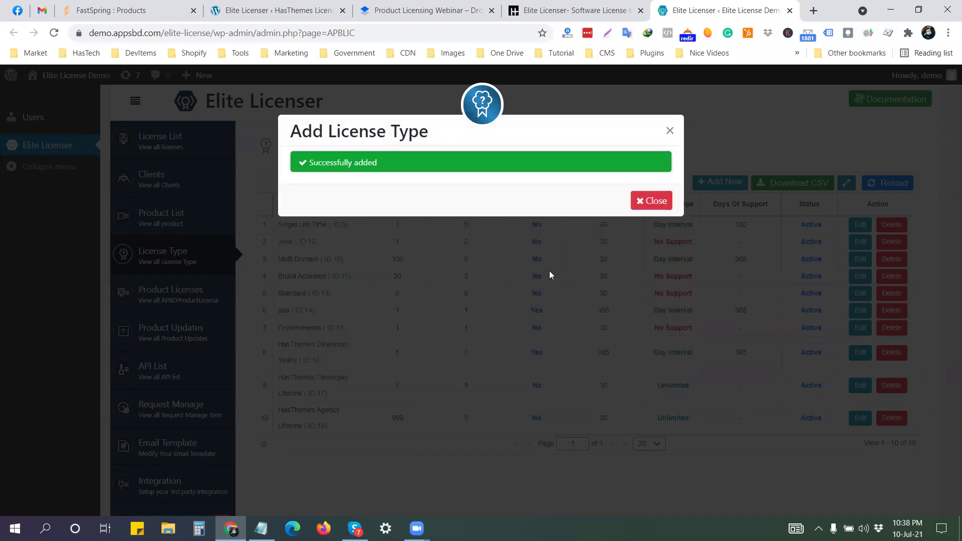
click(647, 201)
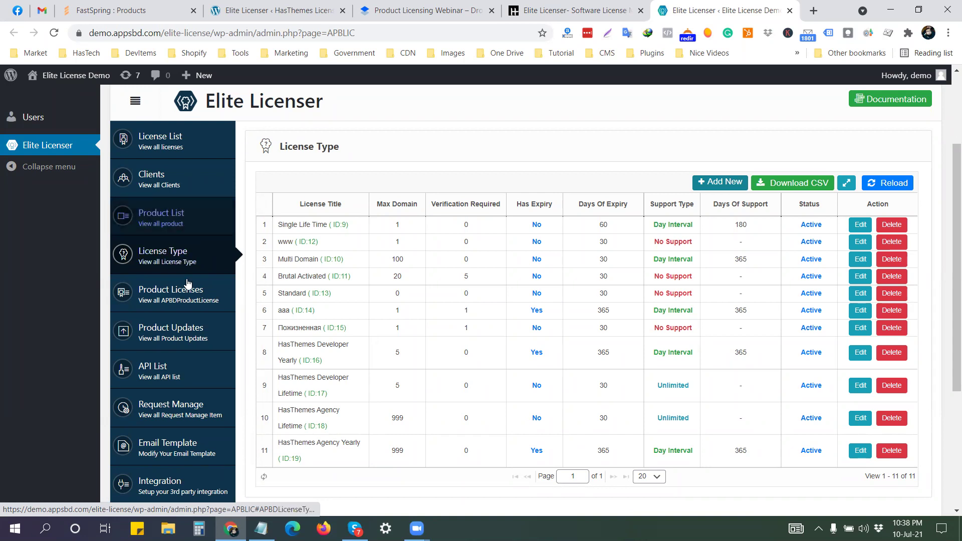
Start a new entry in Product Licenses and choose Just Tables as its product
click(217, 287)
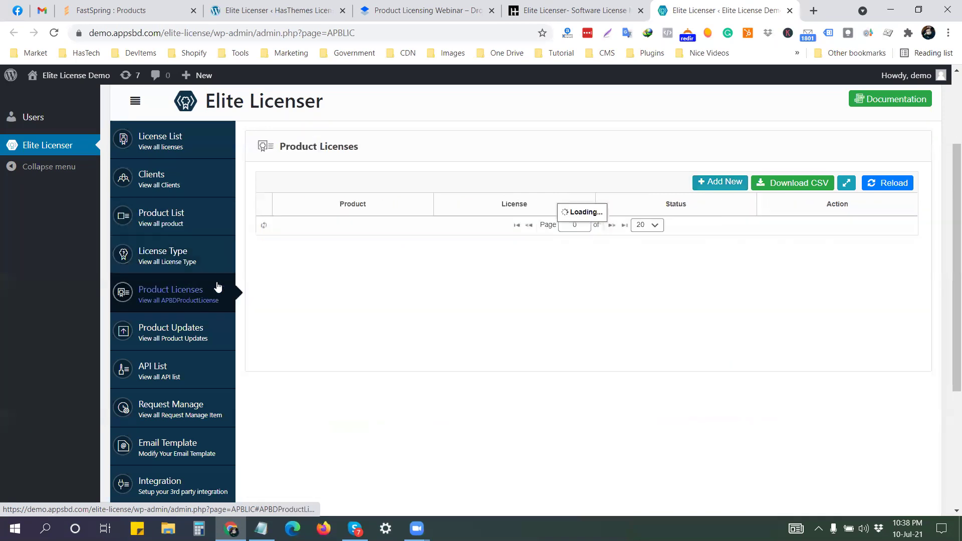
click(715, 182)
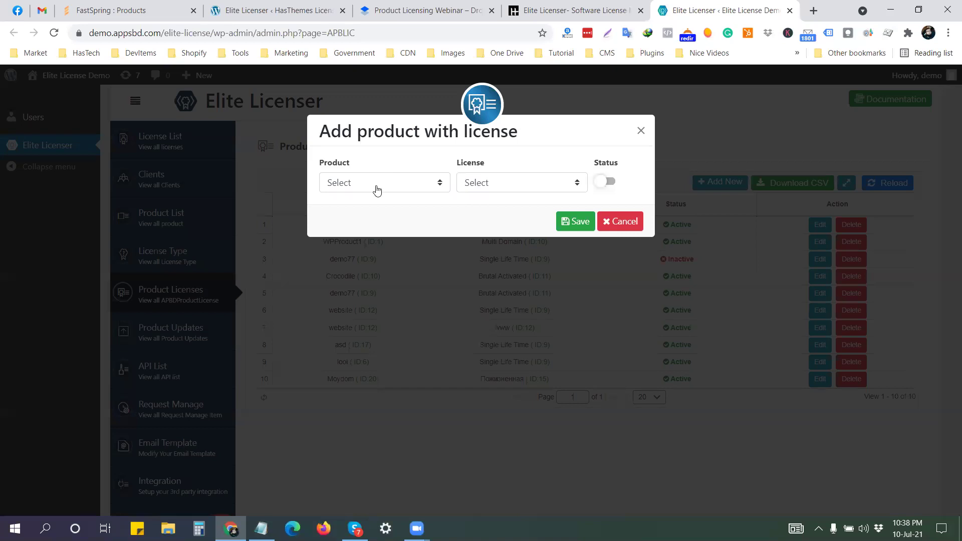
click(377, 186)
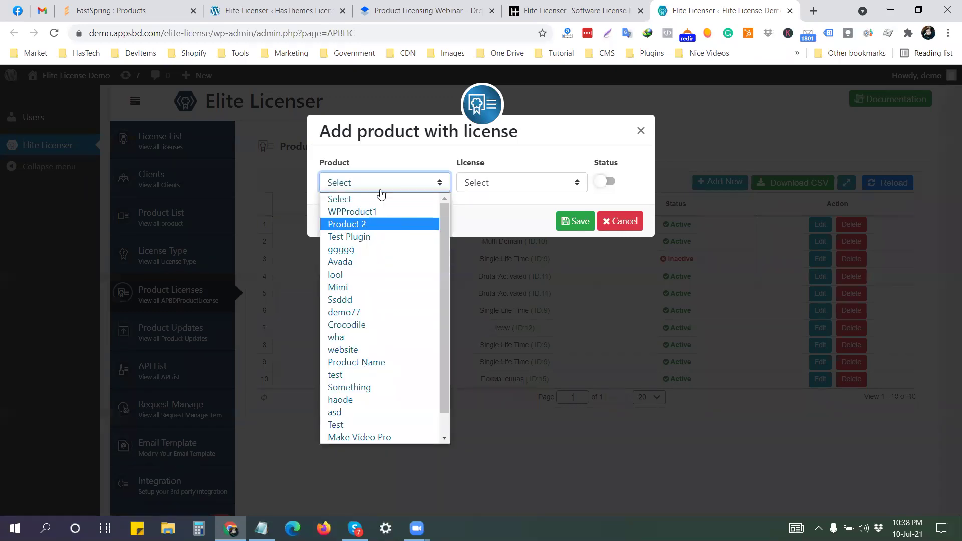
key(End)
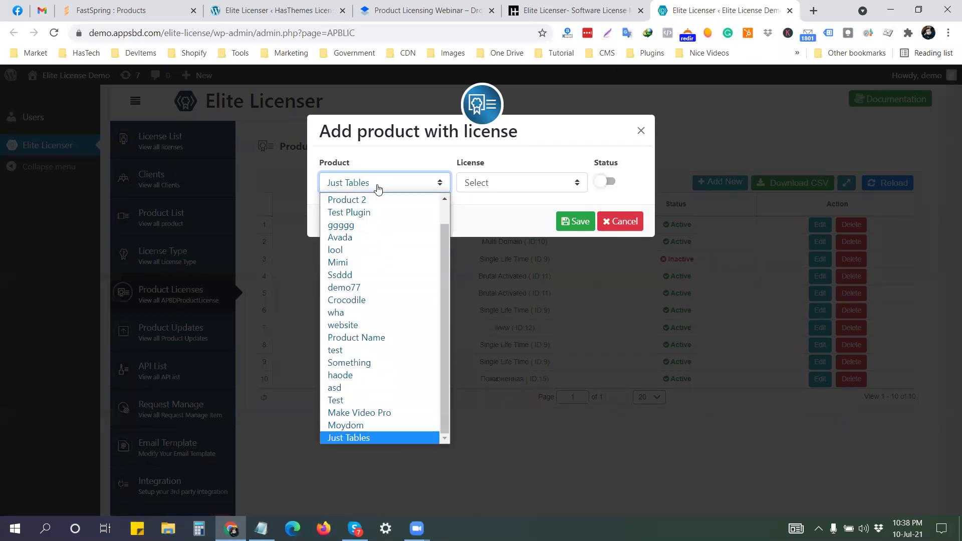
click(378, 188)
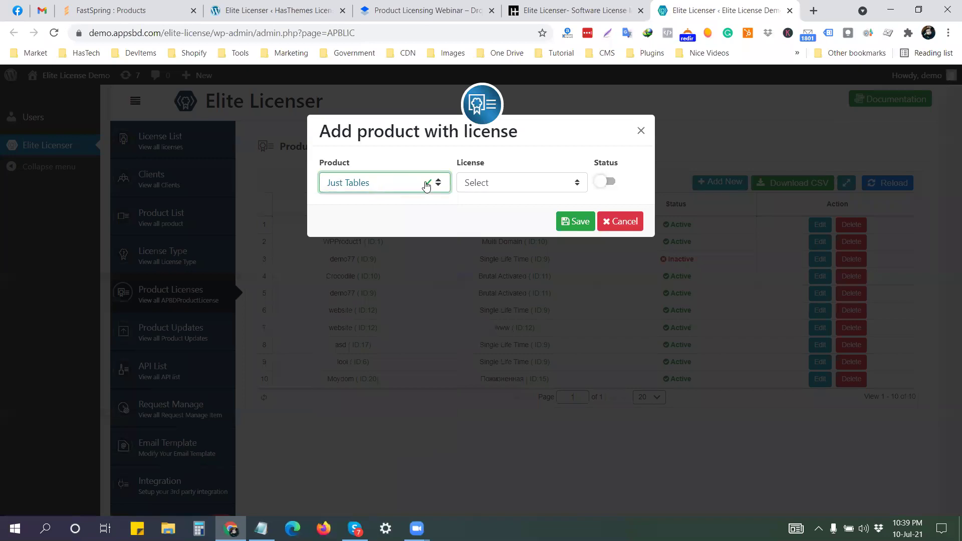
Assign the HasThemes Developer Yearly license to the Just Tables entry, turn its status on and save it
click(483, 186)
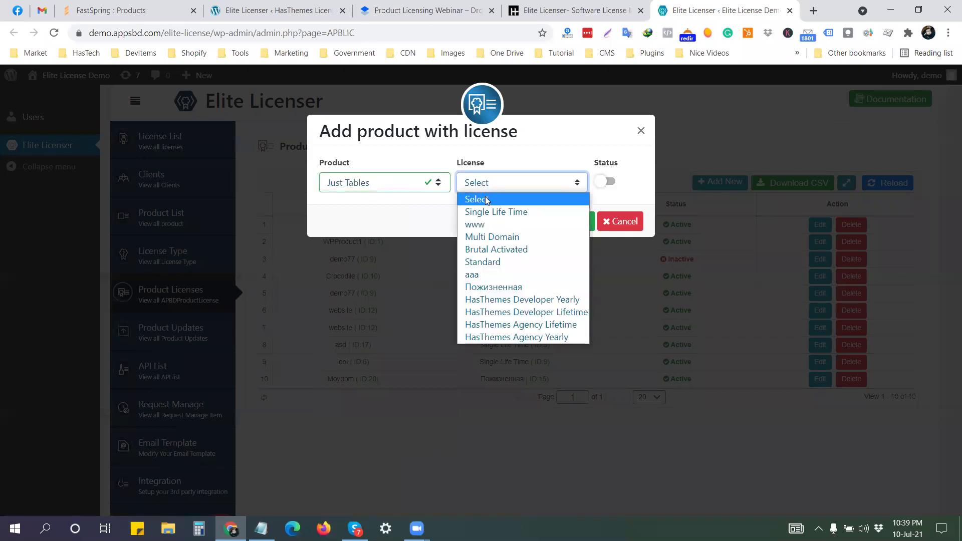
click(501, 300)
click(609, 183)
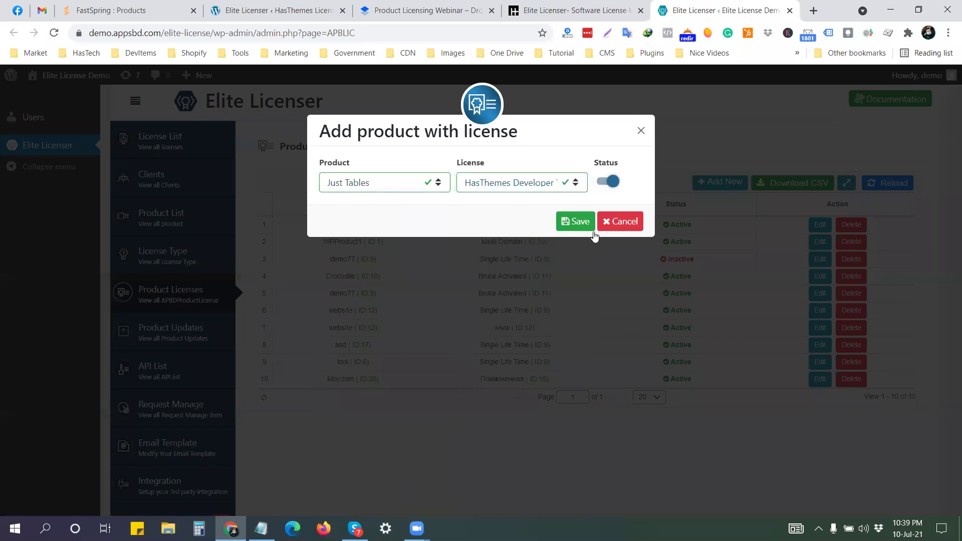
click(577, 223)
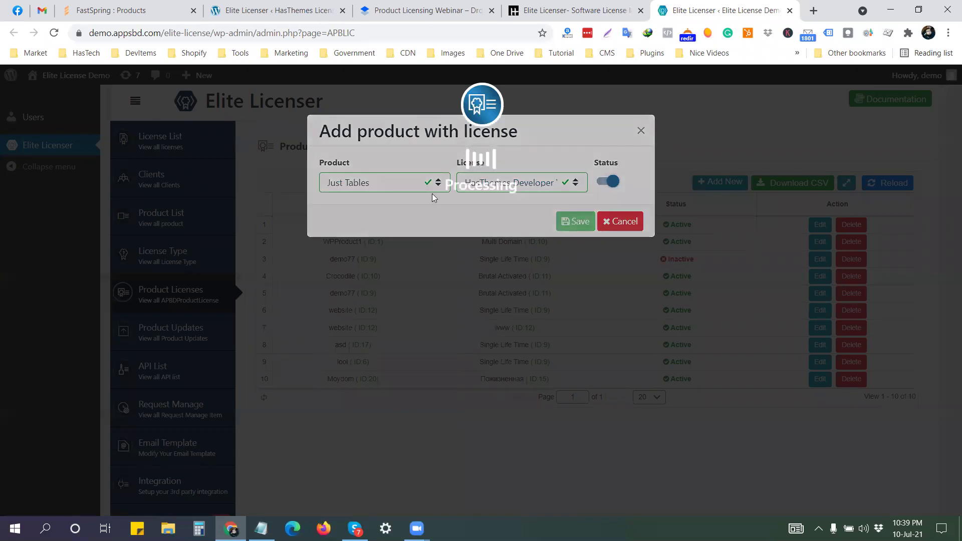
click(625, 201)
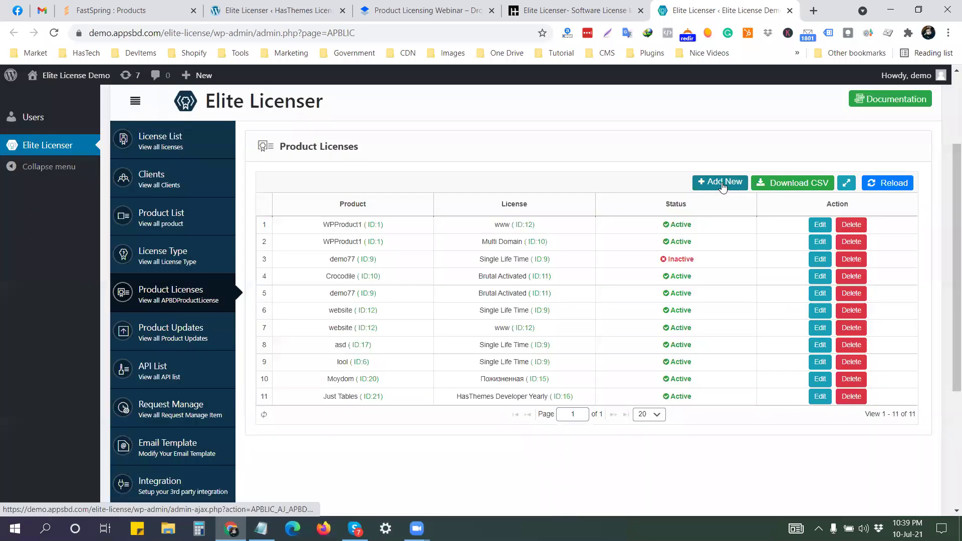
Add another product license pairing Just Tables with HasThemes Developer Lifetime, with the status turned on, and save it
click(722, 183)
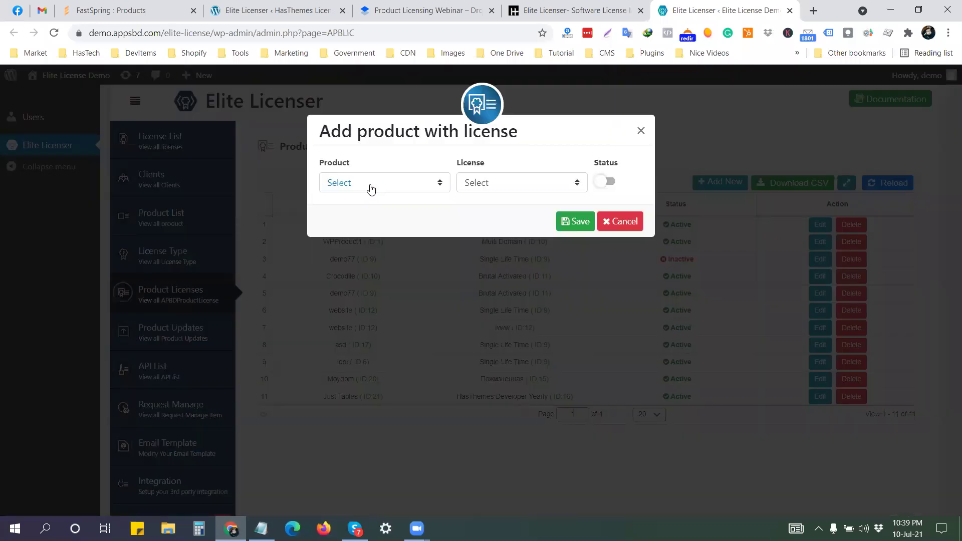
click(370, 189)
key(End)
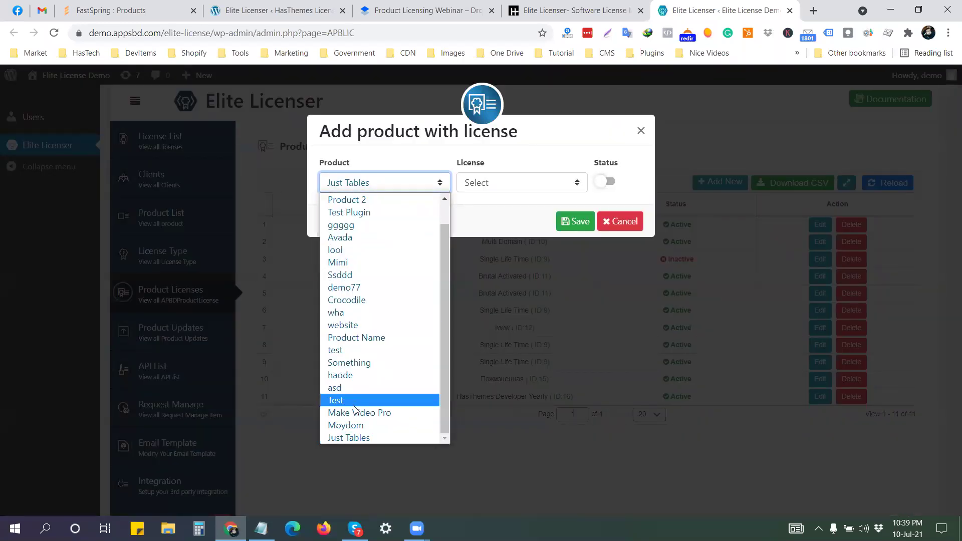
click(349, 436)
click(490, 184)
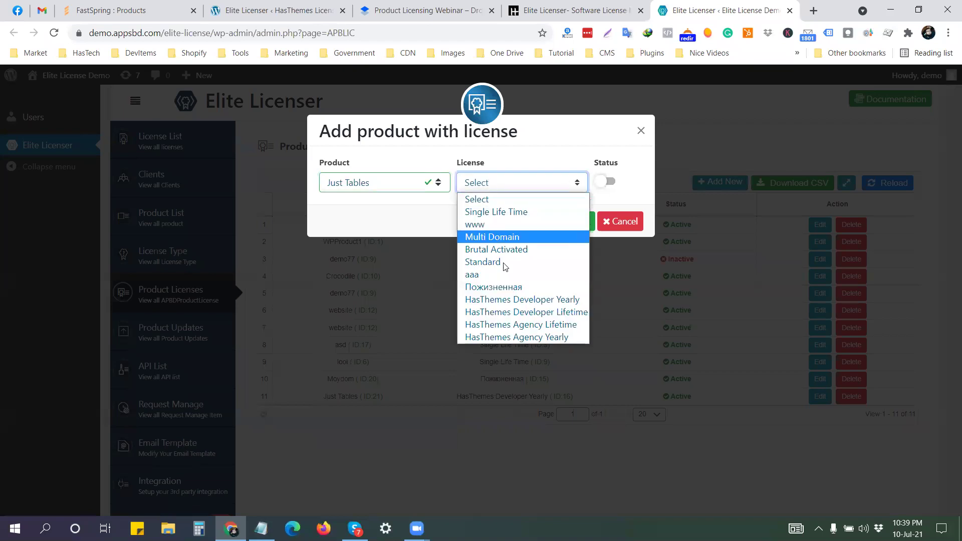
click(513, 313)
click(608, 181)
click(575, 221)
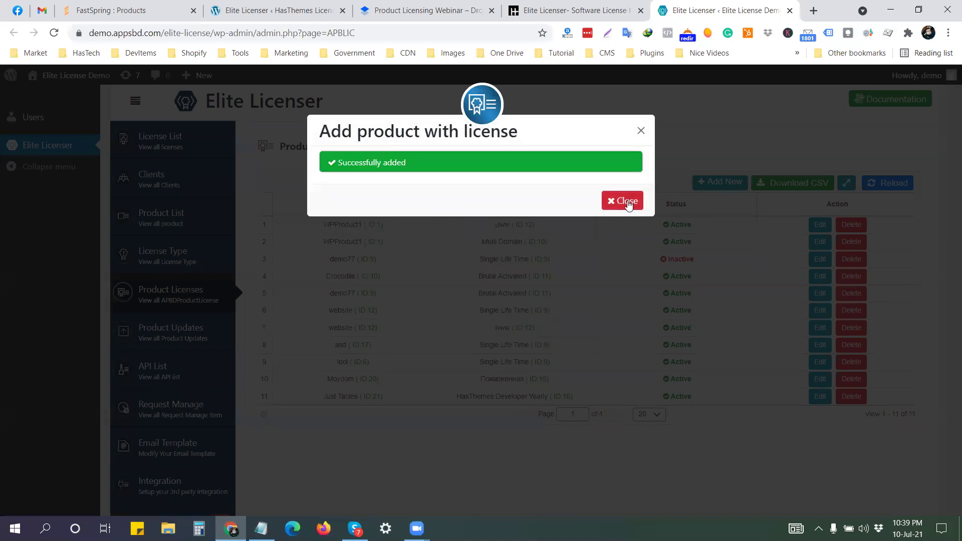
click(626, 201)
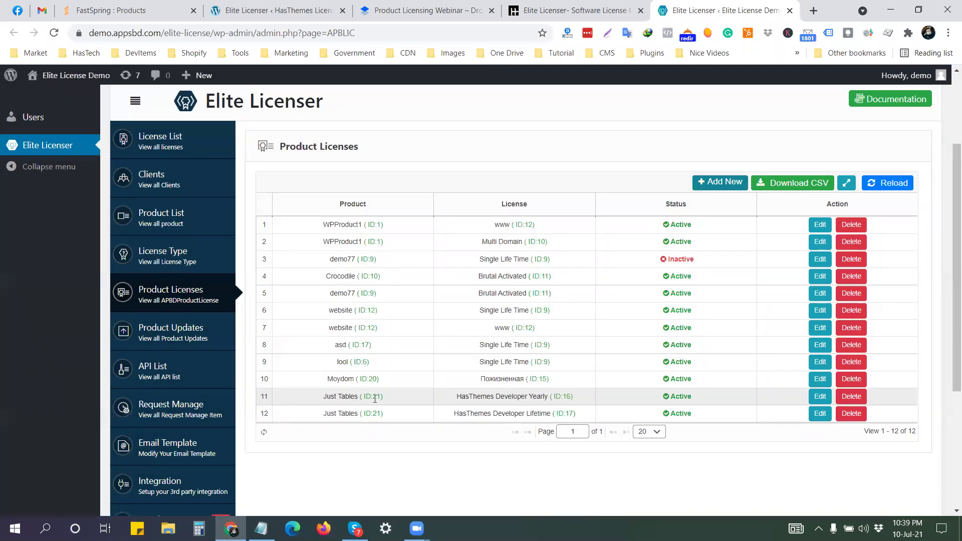
Examine the product and license IDs of the two Just Tables entries in Product Licenses
drag(332, 394, 363, 395)
drag(451, 394, 592, 397)
drag(354, 413, 397, 412)
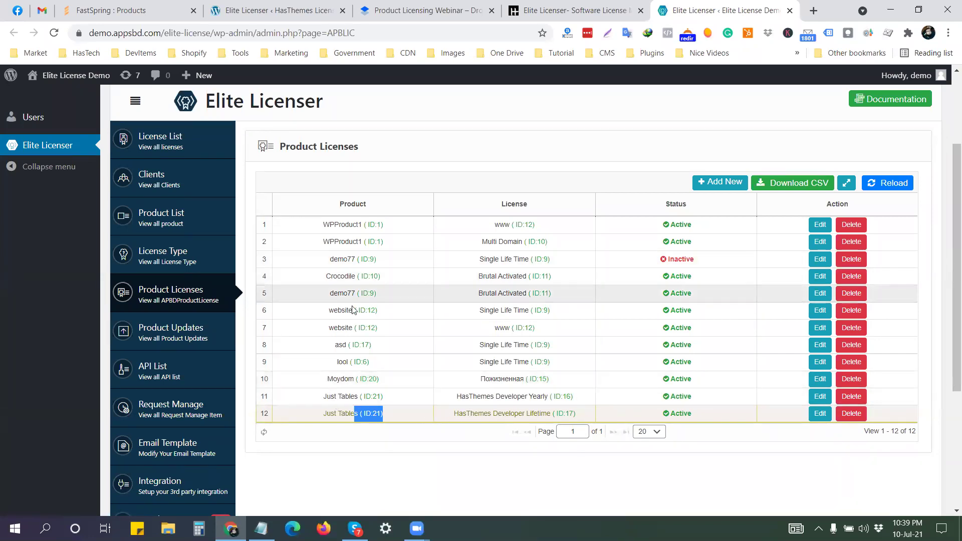
click(376, 412)
drag(372, 415, 383, 414)
click(373, 416)
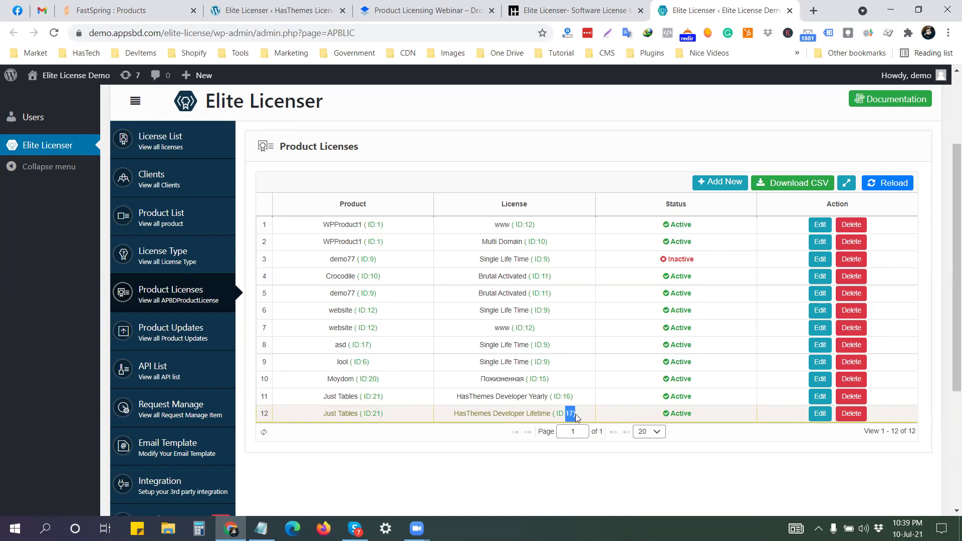
drag(566, 397, 570, 399)
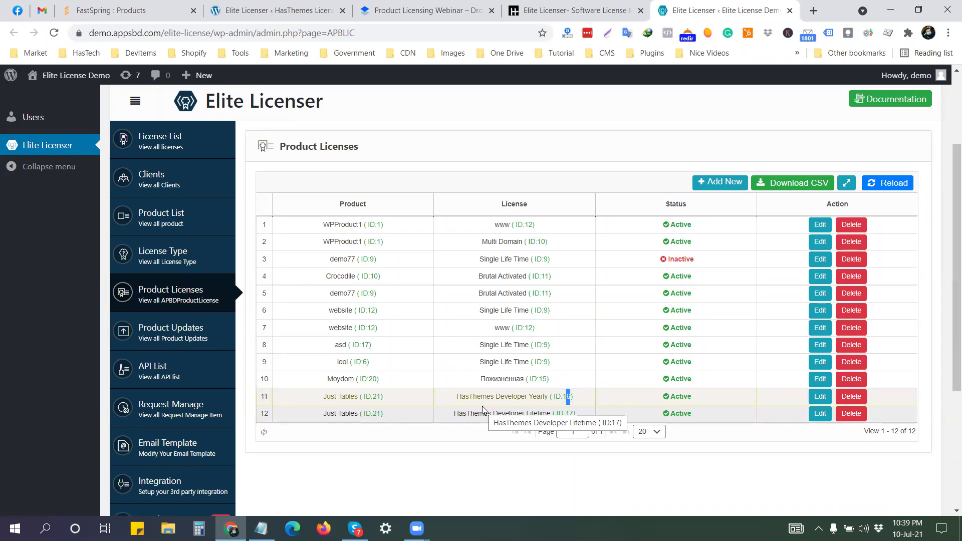
click(477, 149)
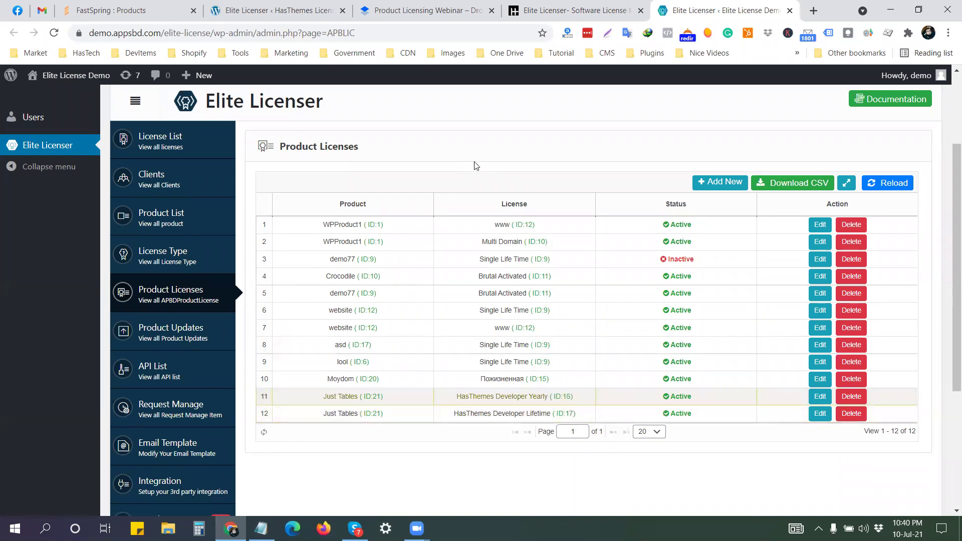
click(195, 342)
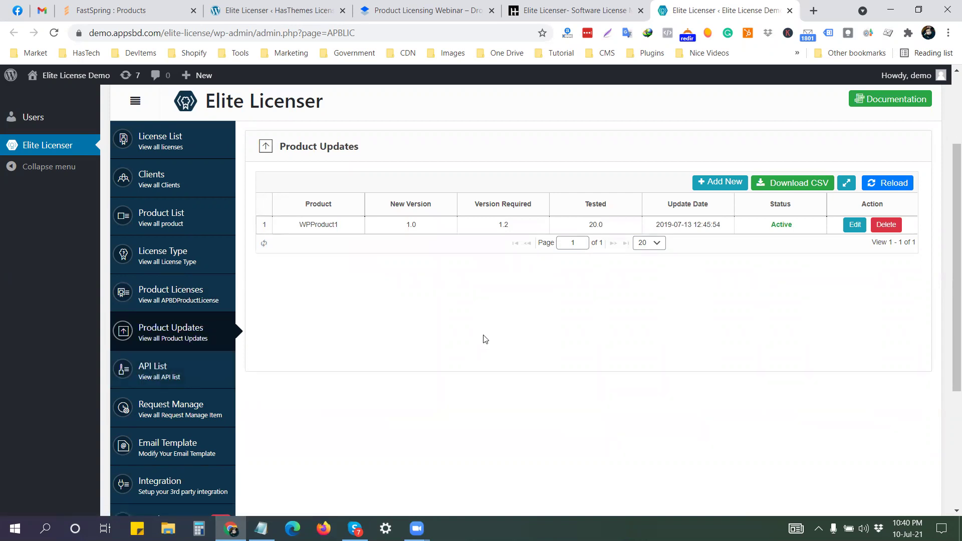
click(76, 10)
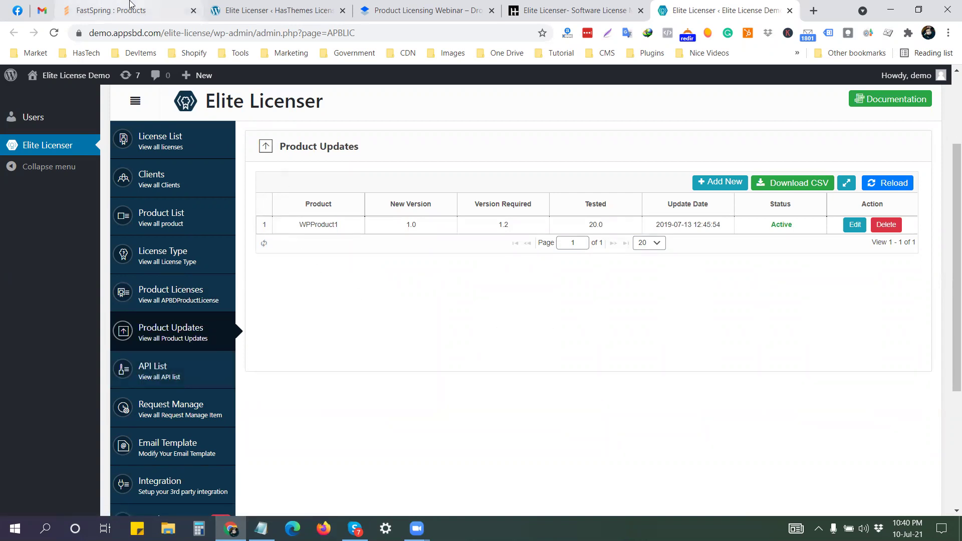
click(660, 6)
click(429, 11)
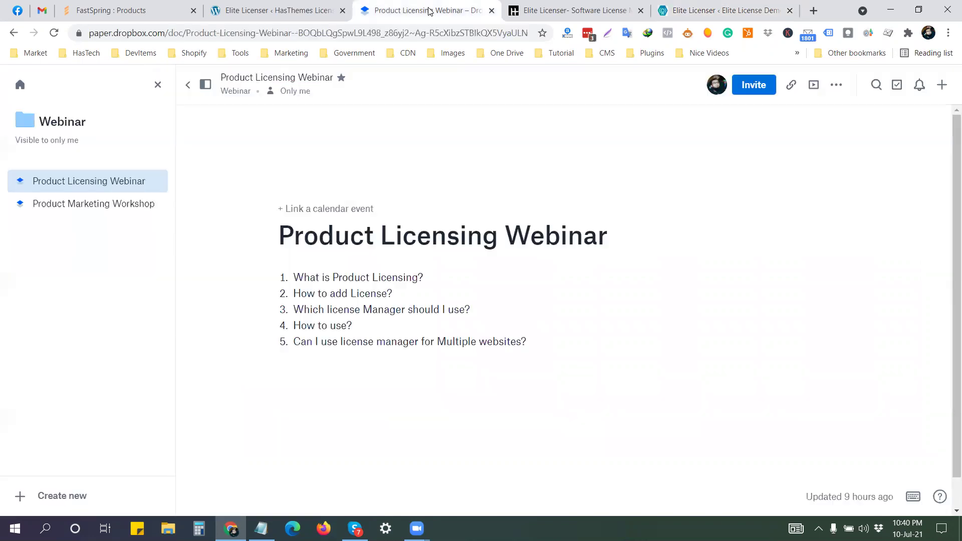
click(586, 11)
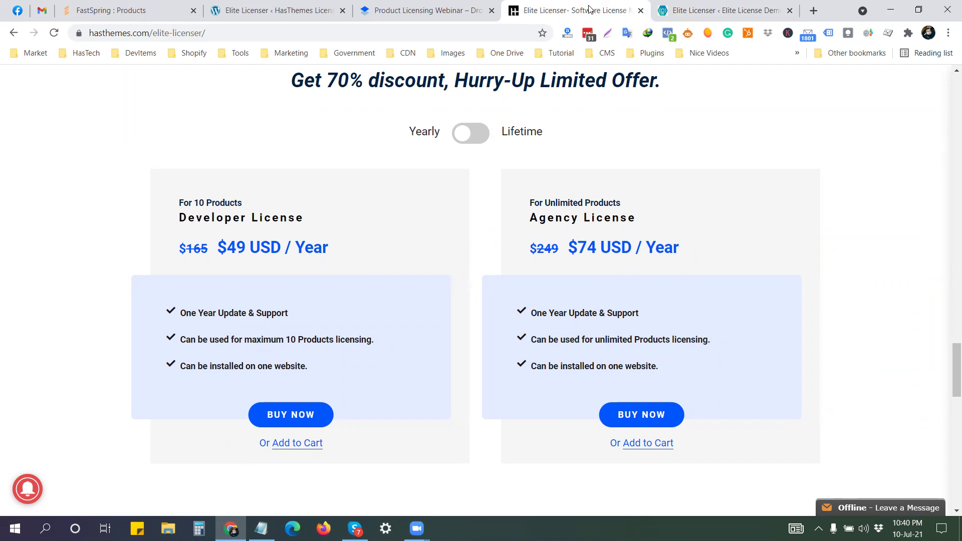
click(730, 9)
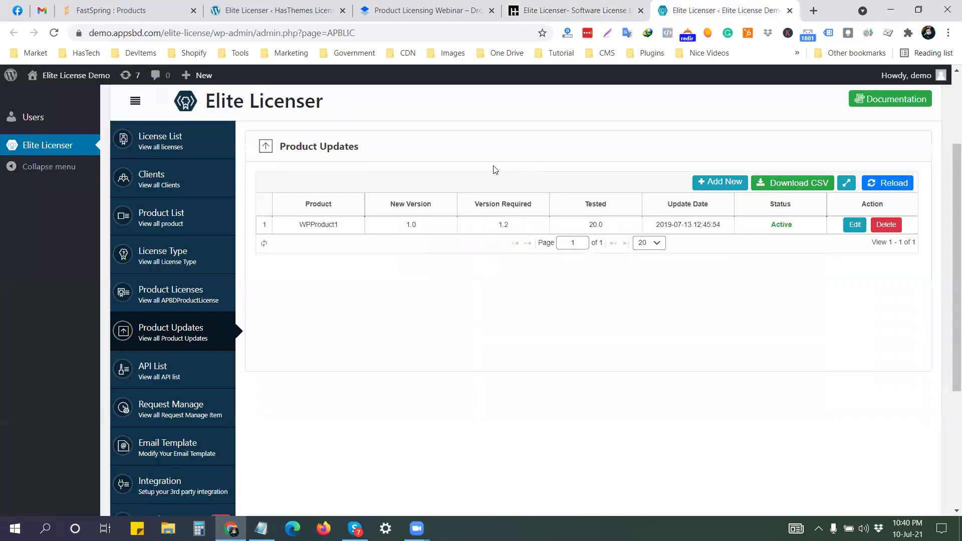
Review the Product Licenses and License Type entries, and examine the licenses issued to clients in the License List
click(191, 302)
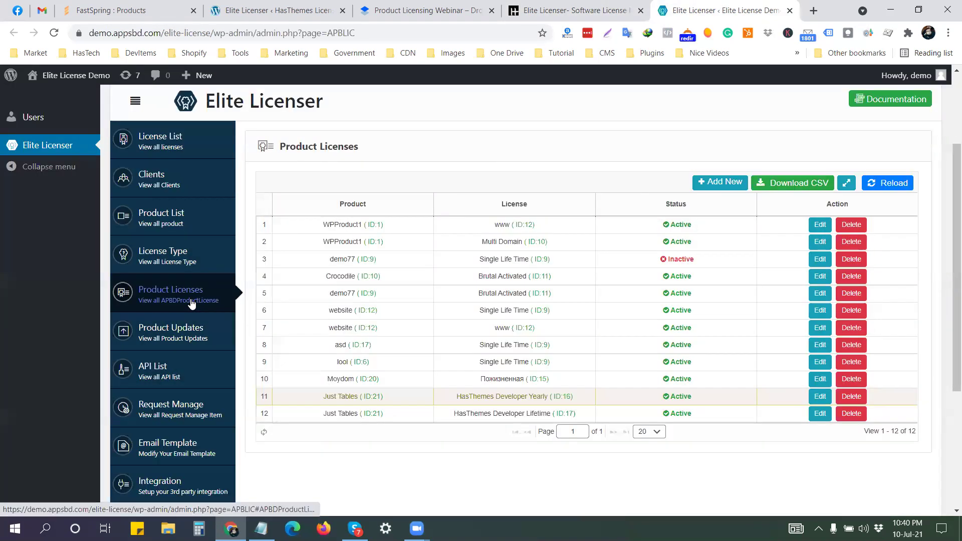
click(178, 223)
click(178, 260)
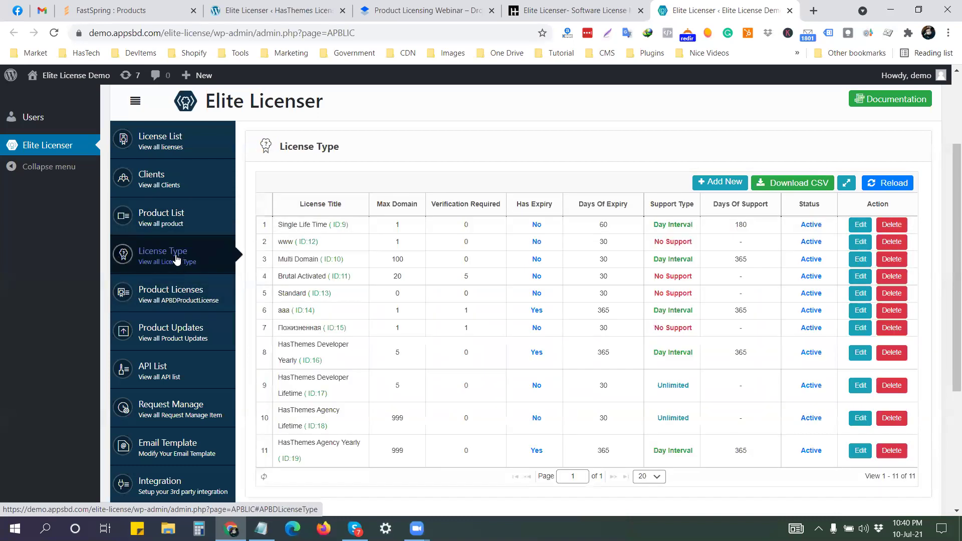
click(183, 298)
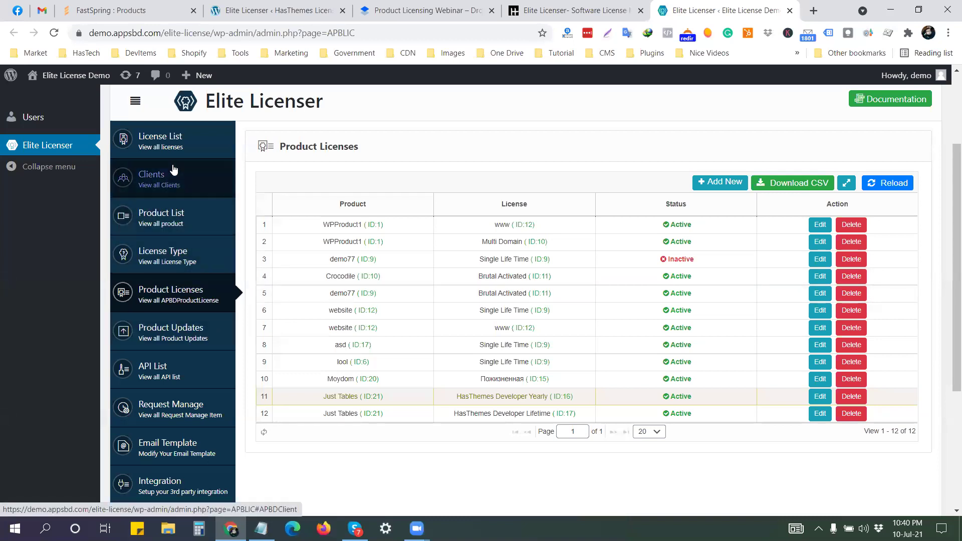
click(175, 147)
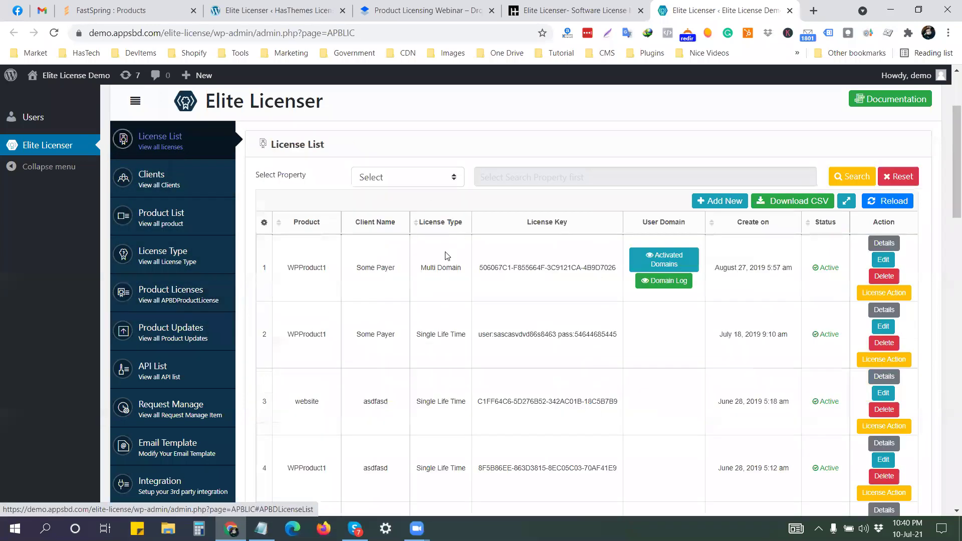
scroll(575, 278, down, 5)
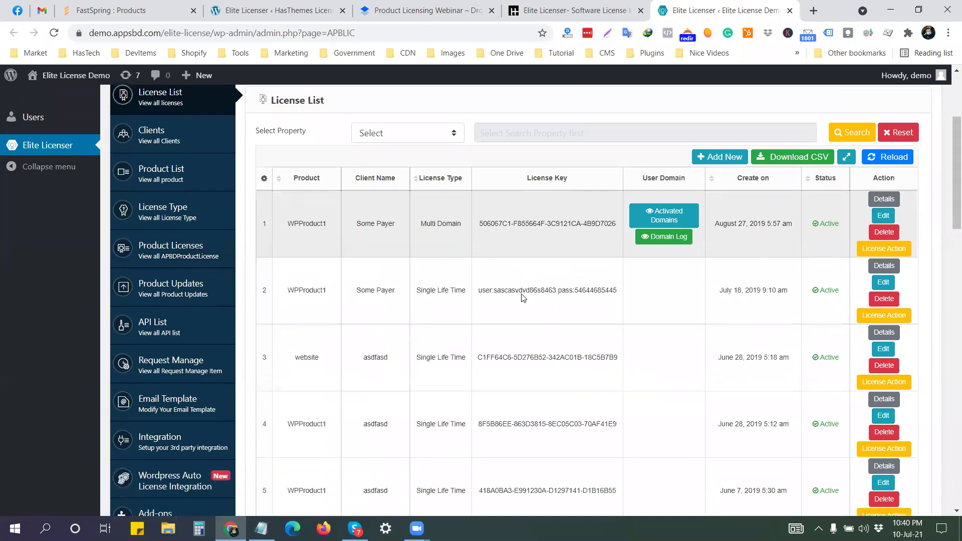
scroll(562, 287, up, 6)
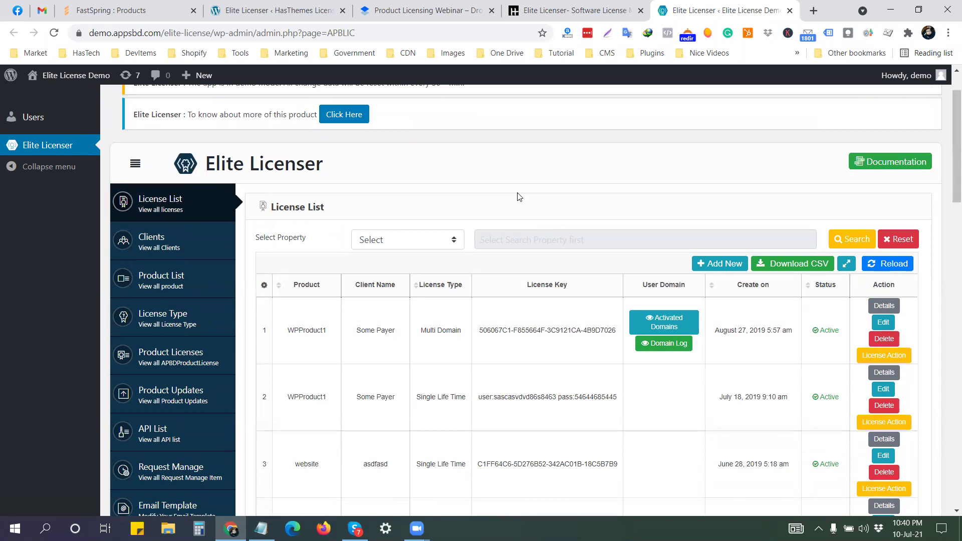
scroll(499, 211, down, 3)
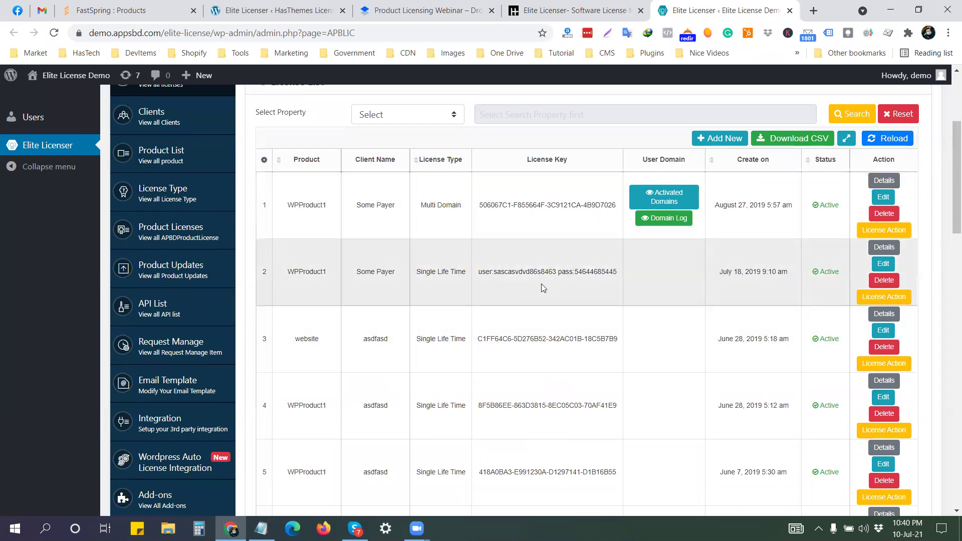
scroll(504, 241, up, 2)
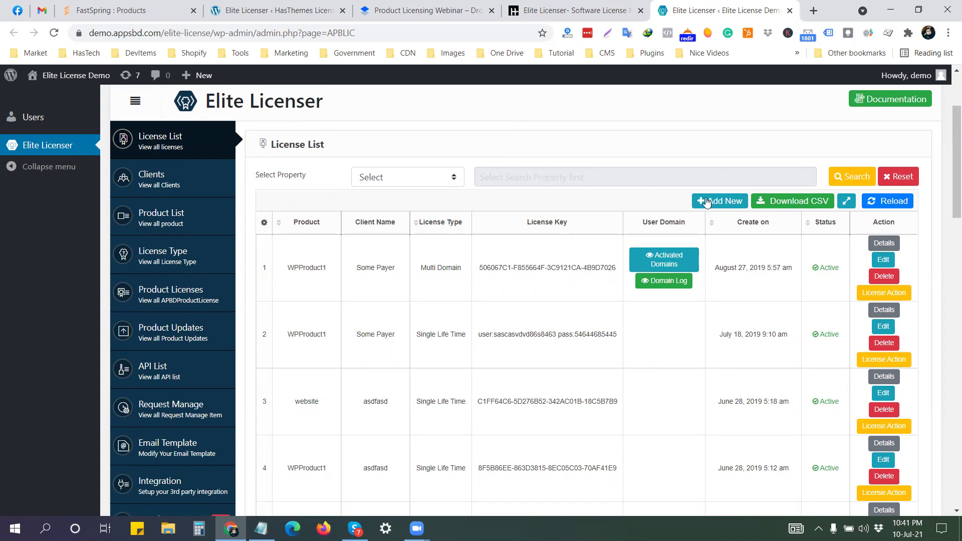
Add a client using the saved name and e-mail details with Bangladesh as country, turn the status on and save it
click(168, 184)
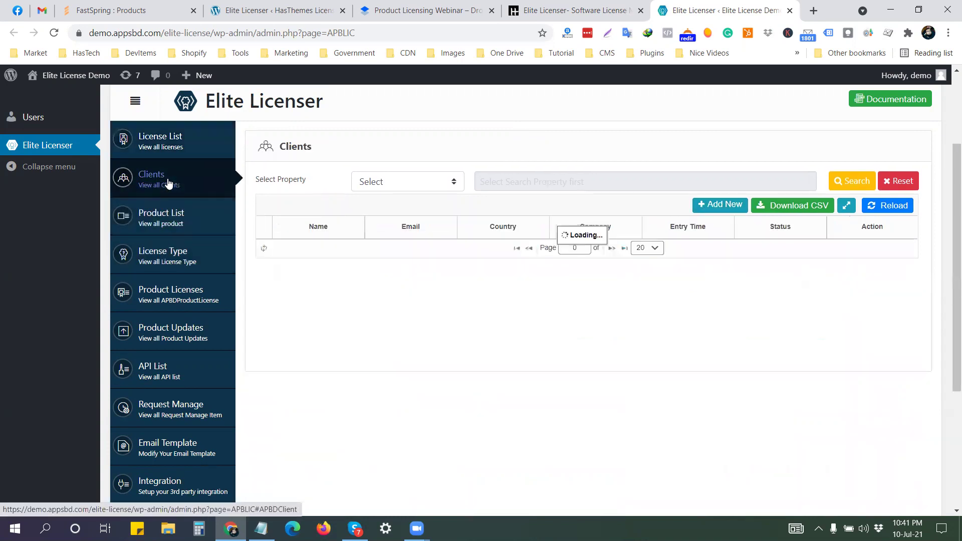
click(720, 205)
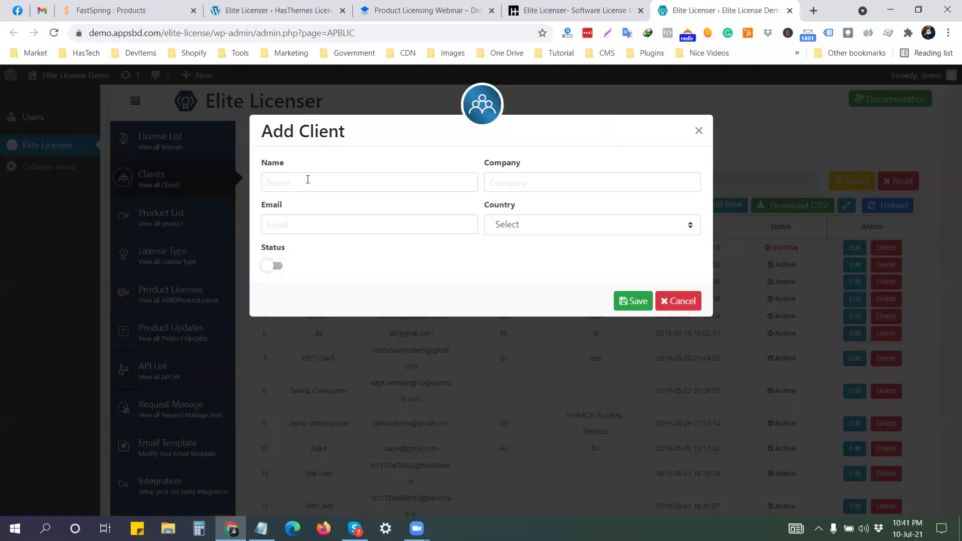
click(307, 181)
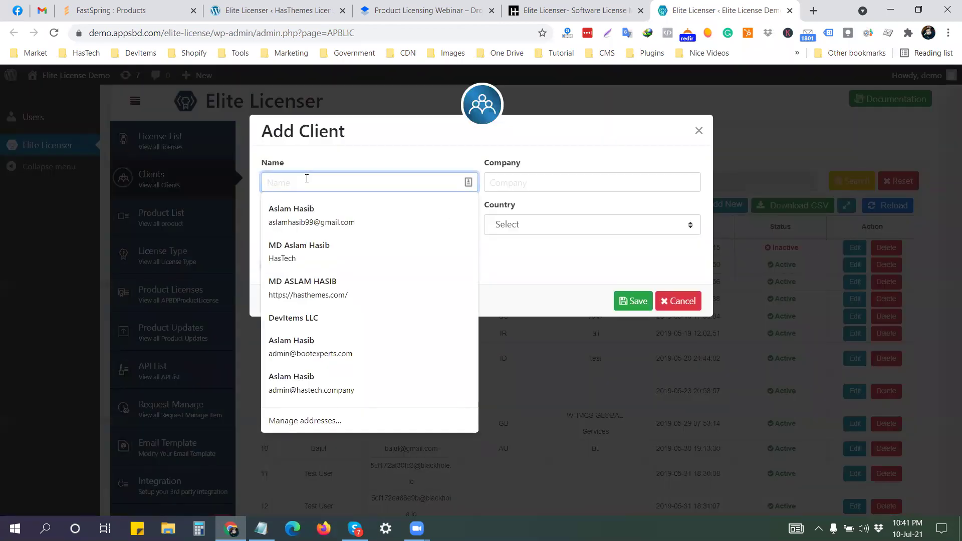
click(318, 219)
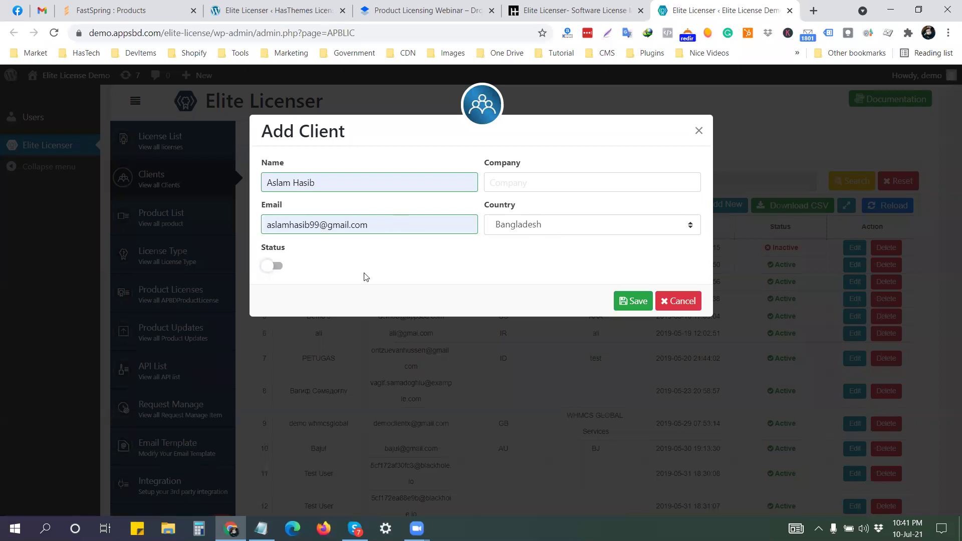
click(274, 265)
click(636, 301)
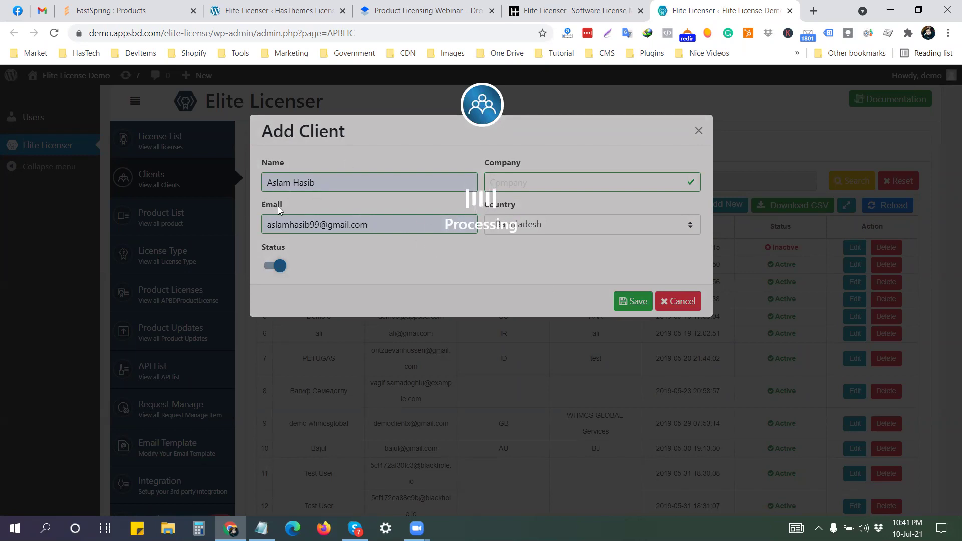
click(680, 188)
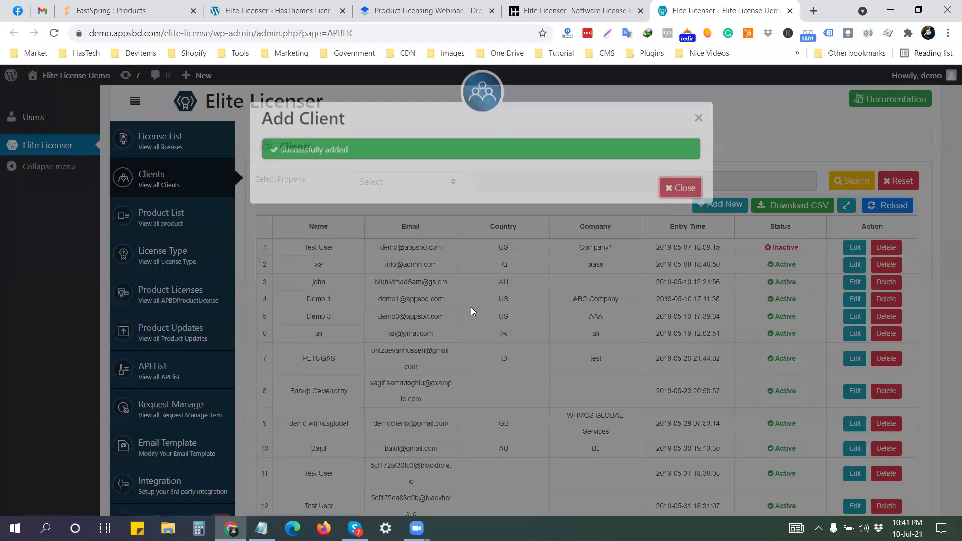
Start a new license in the License List and assign it to the newly added client
click(173, 146)
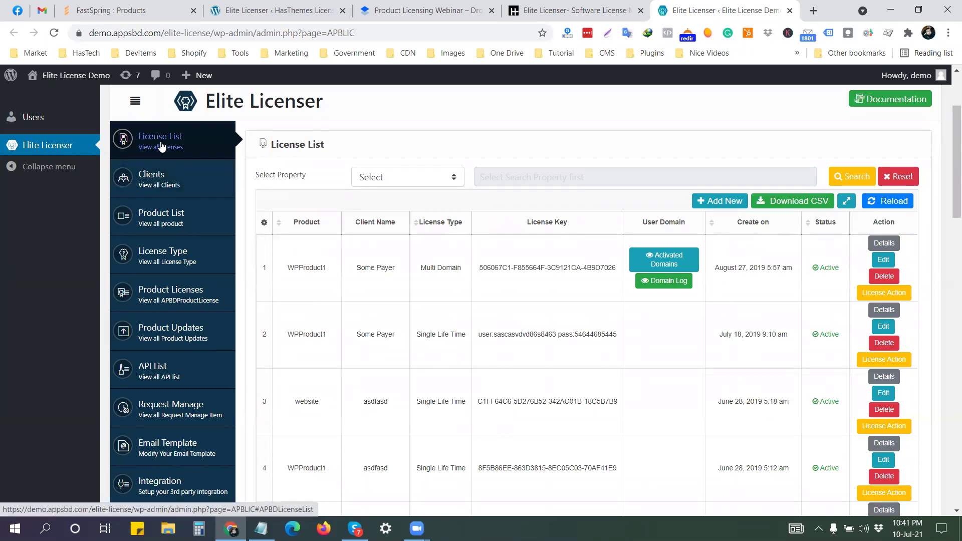
click(719, 200)
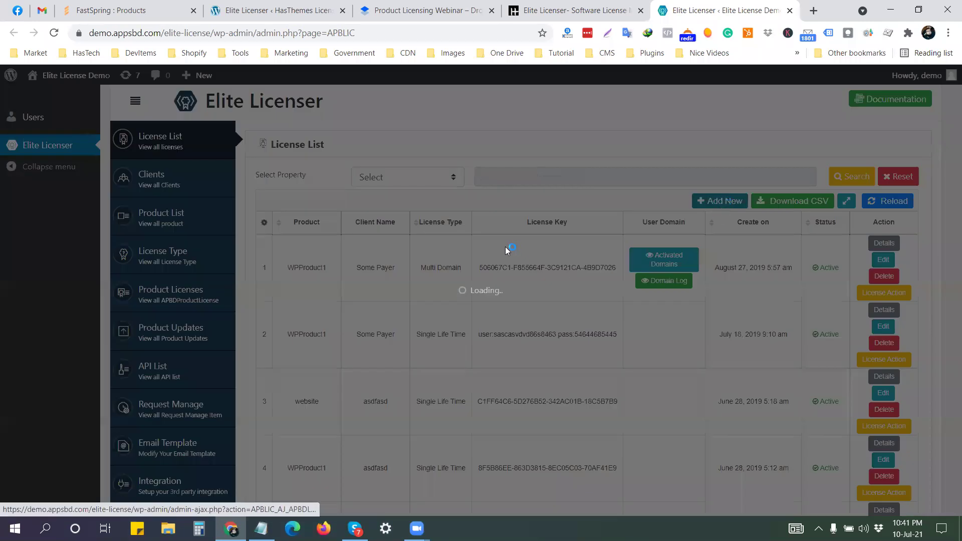
click(344, 183)
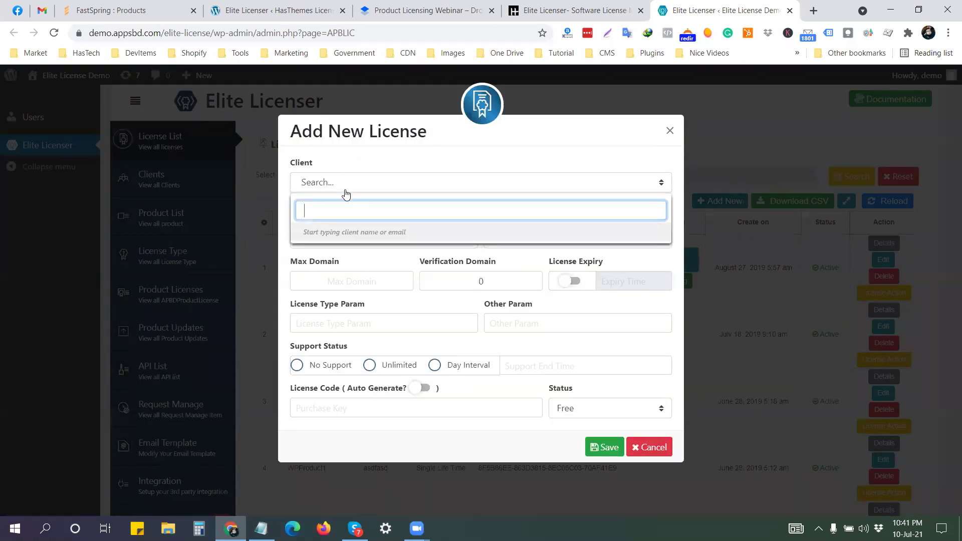
text(Aslam)
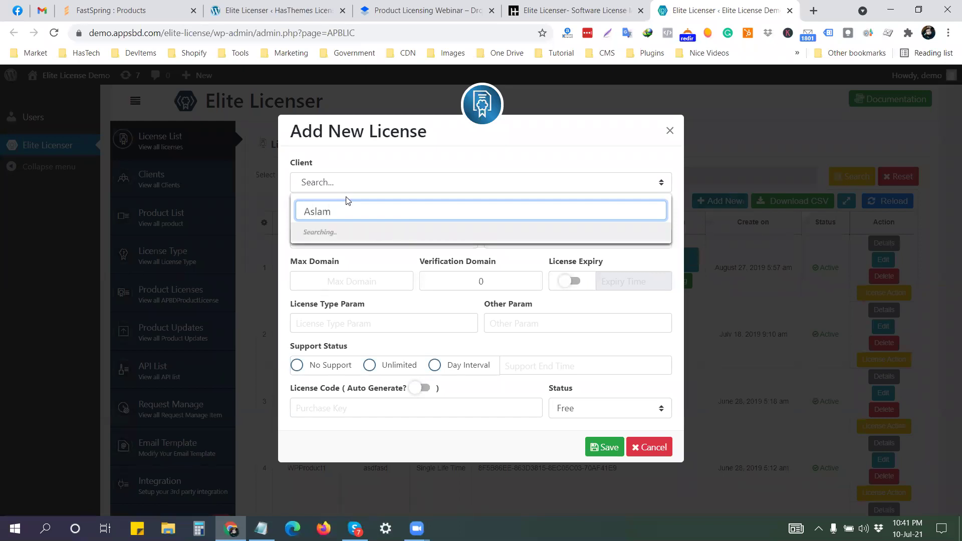
click(353, 232)
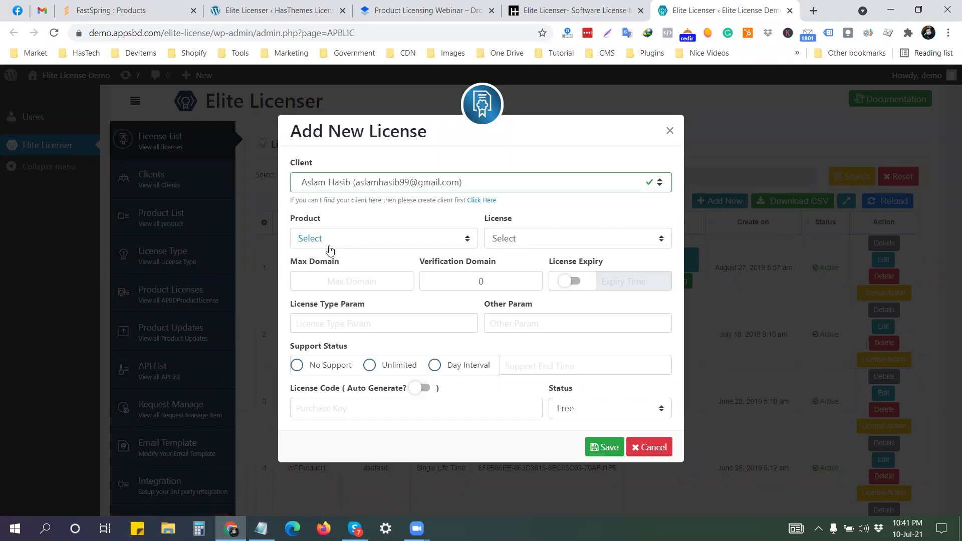
click(328, 245)
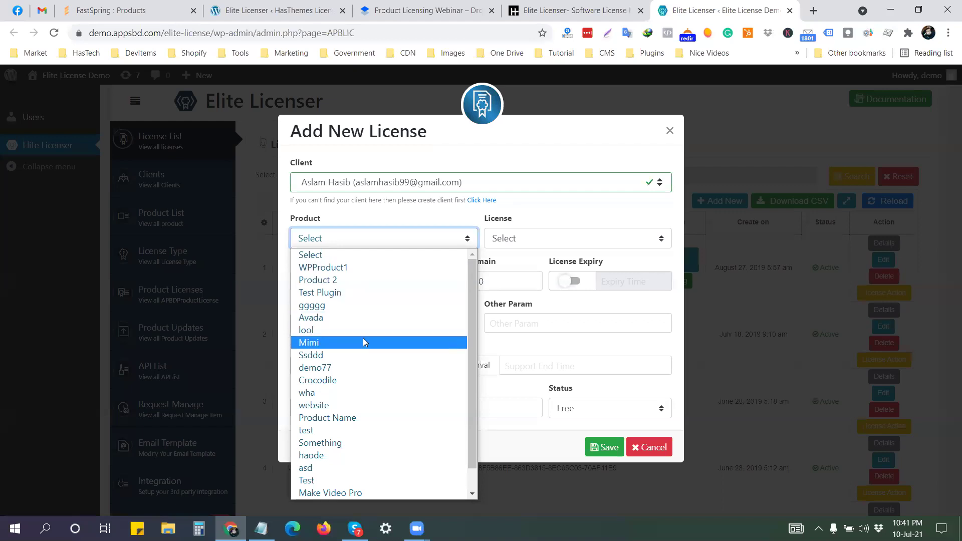
scroll(373, 425, down, 1)
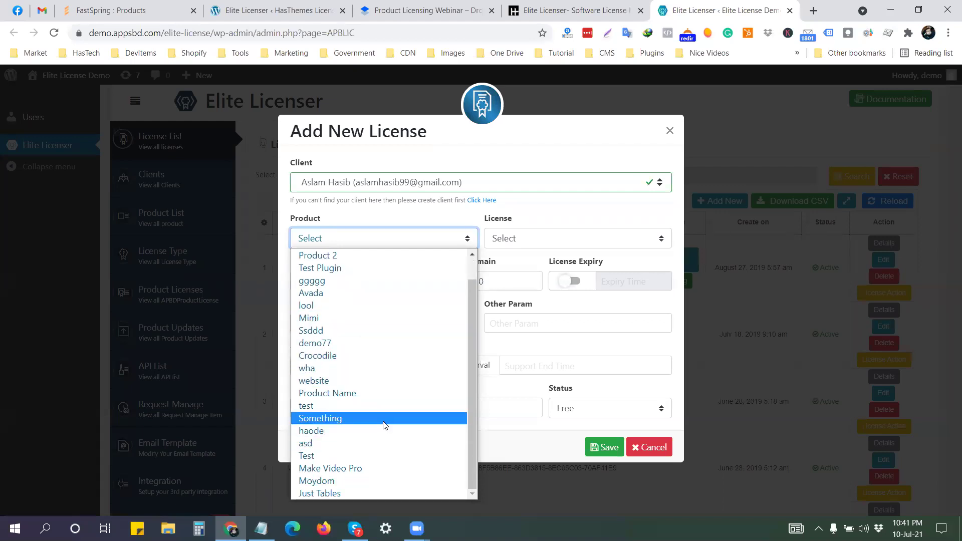
key(End)
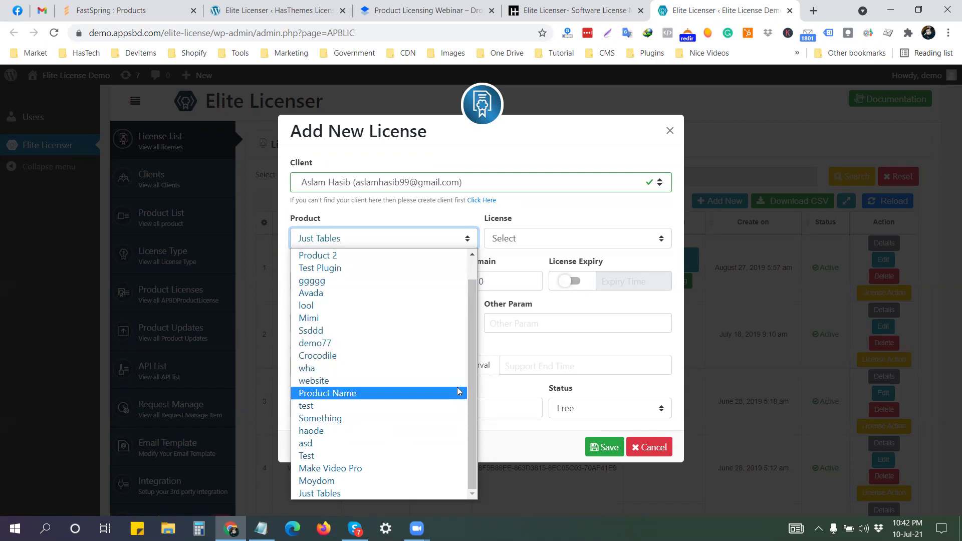
click(315, 456)
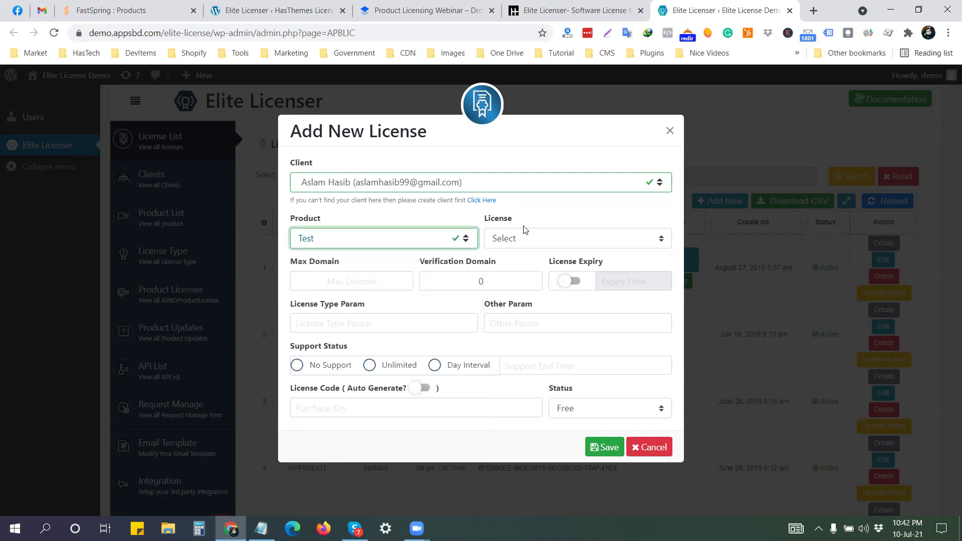
click(401, 237)
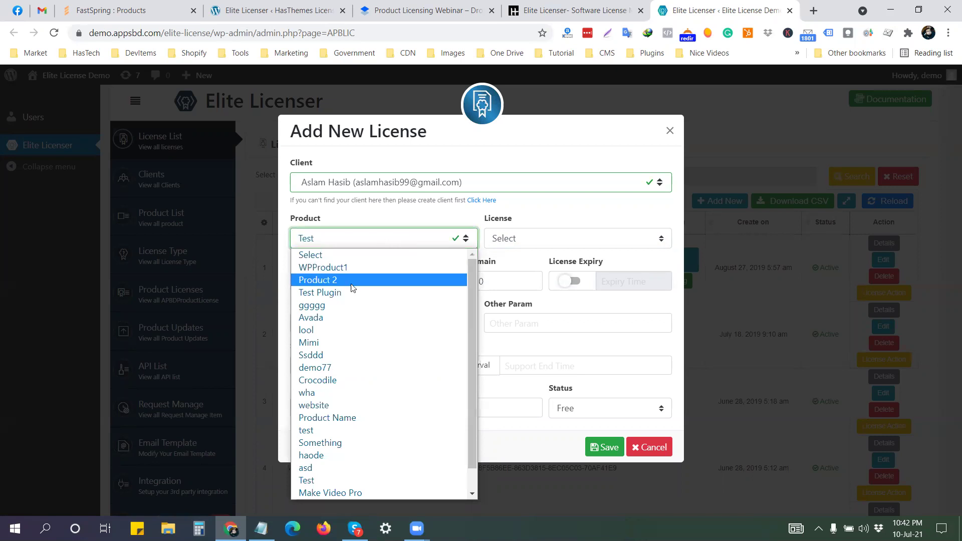
click(331, 279)
Choose WPProduct1 as the new license's product and Multi Domain as its license type
click(340, 245)
click(332, 269)
click(523, 240)
click(530, 269)
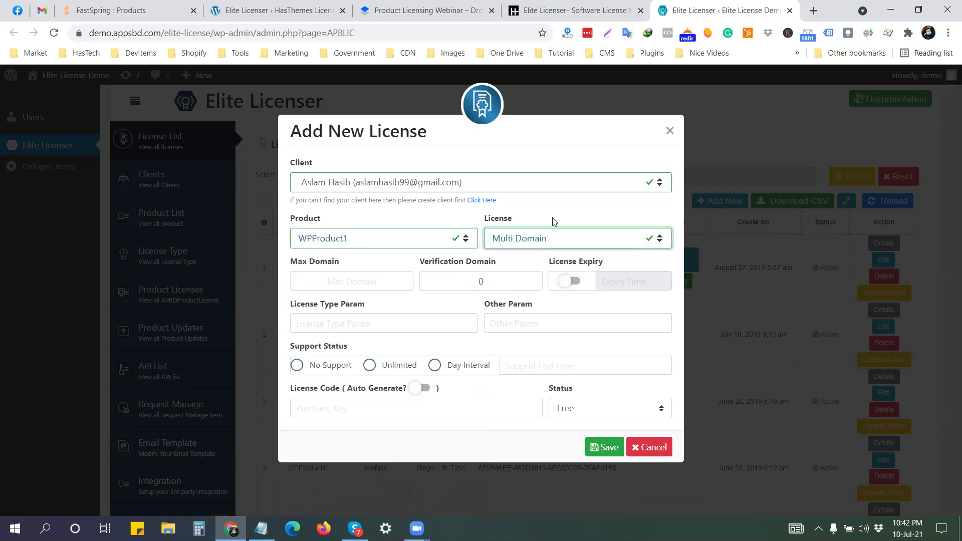
click(533, 129)
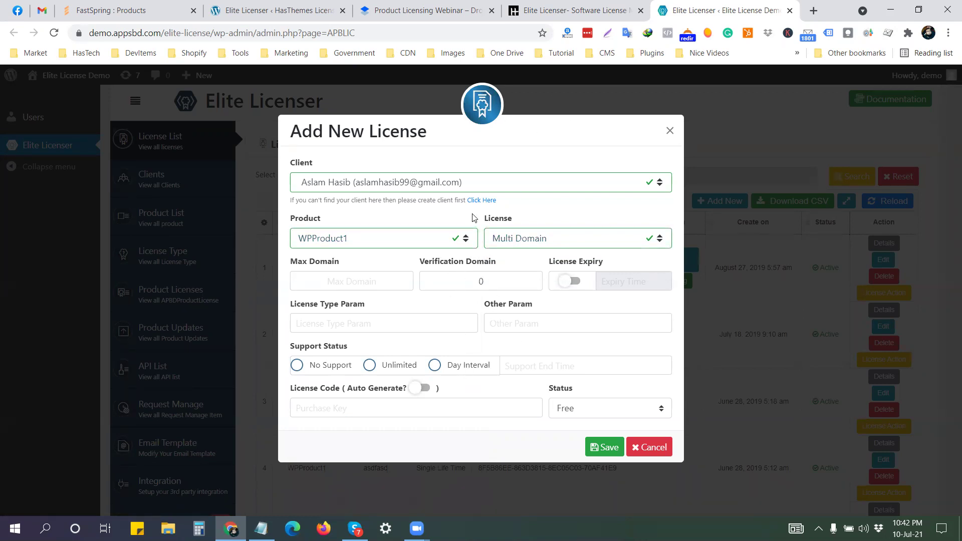
Set the new license's max domain to 5, choose unlimited support, and turn on automatic license code generation
click(333, 280)
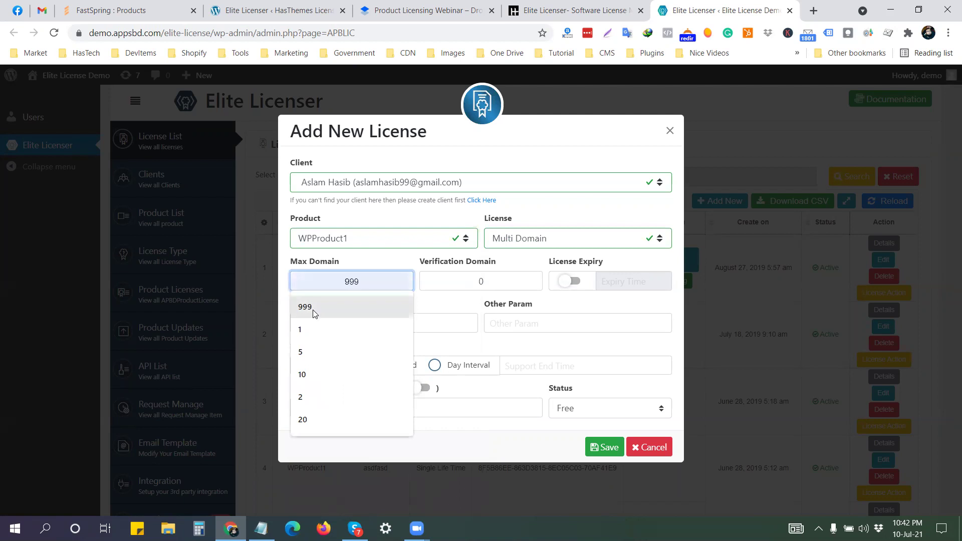
click(310, 352)
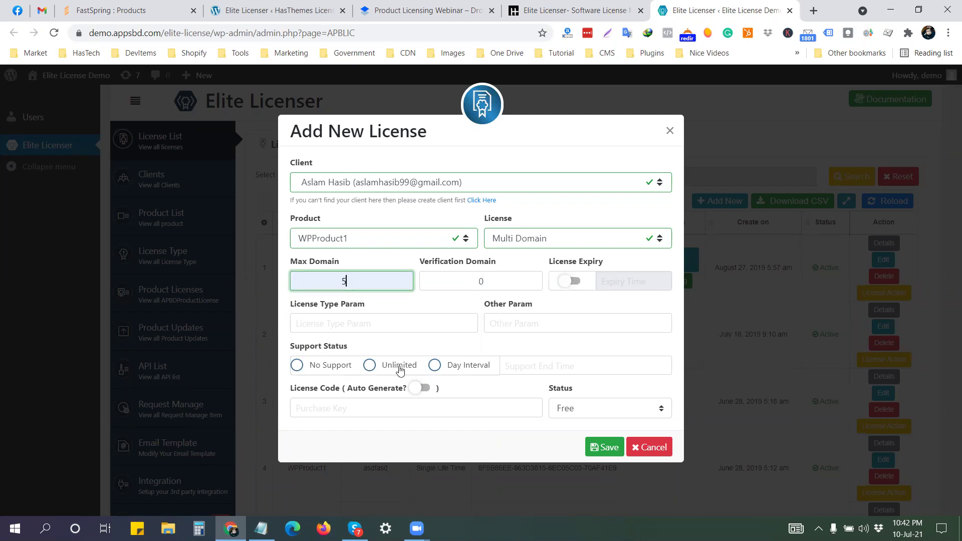
click(370, 365)
click(425, 389)
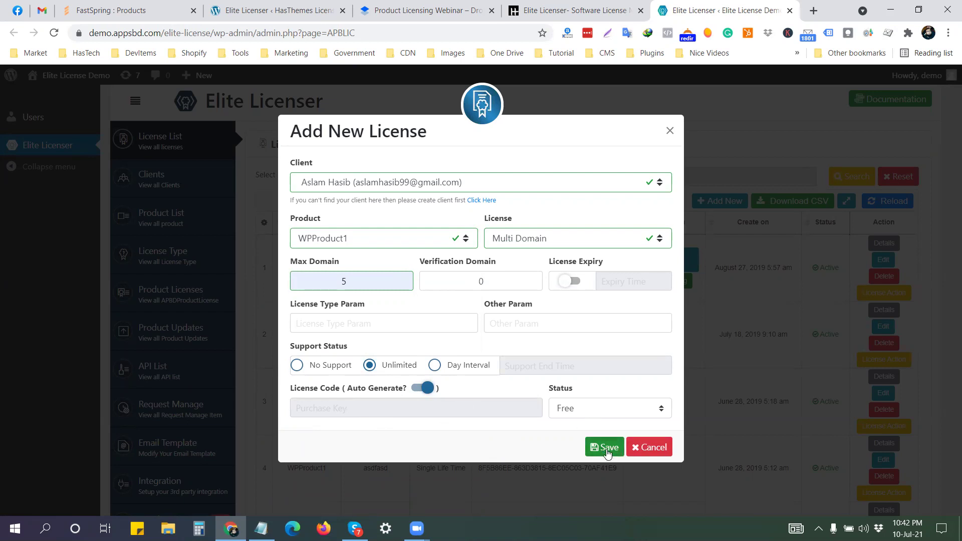
Keep the new license's status as Free and save the license
click(603, 414)
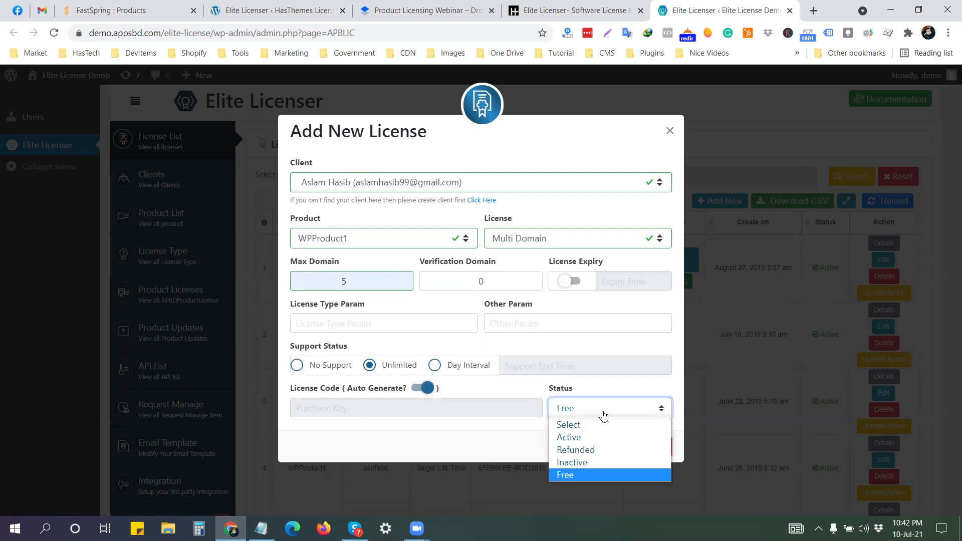
click(582, 476)
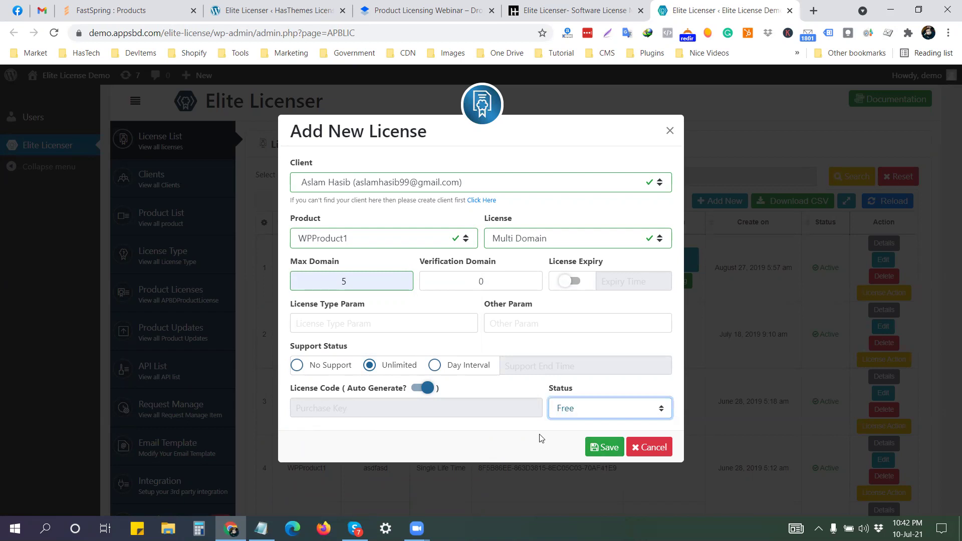
click(559, 416)
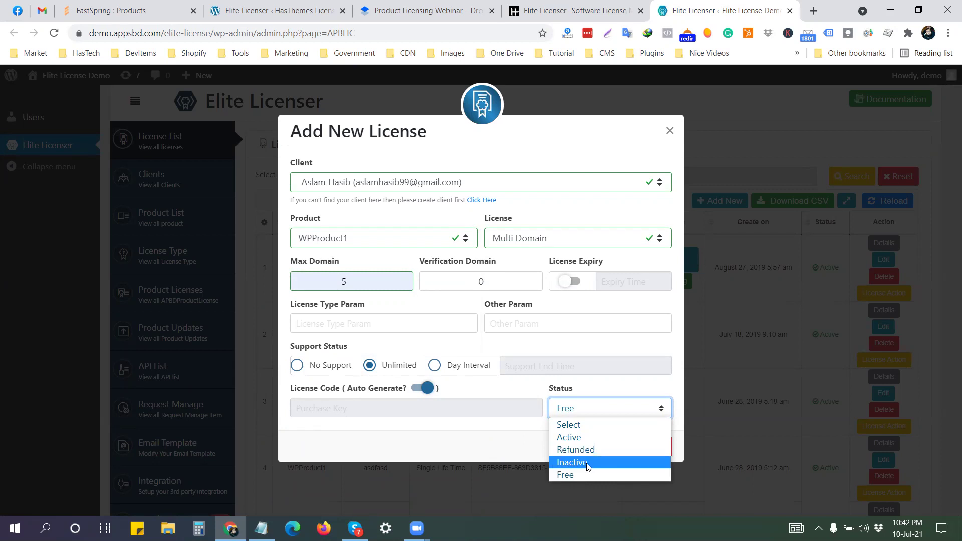
click(579, 475)
click(605, 447)
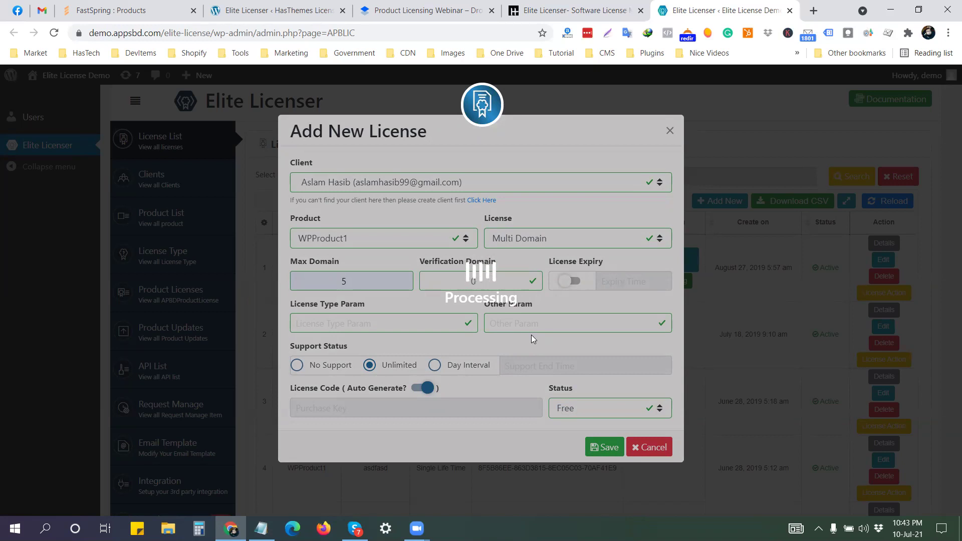
click(653, 200)
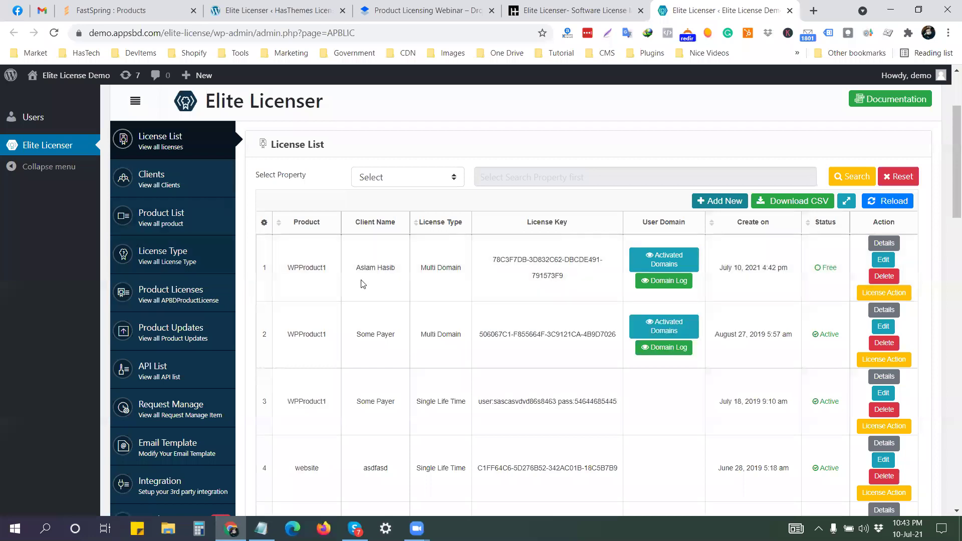
Examine the license key generated for the newly added client in the License List
drag(564, 278, 486, 261)
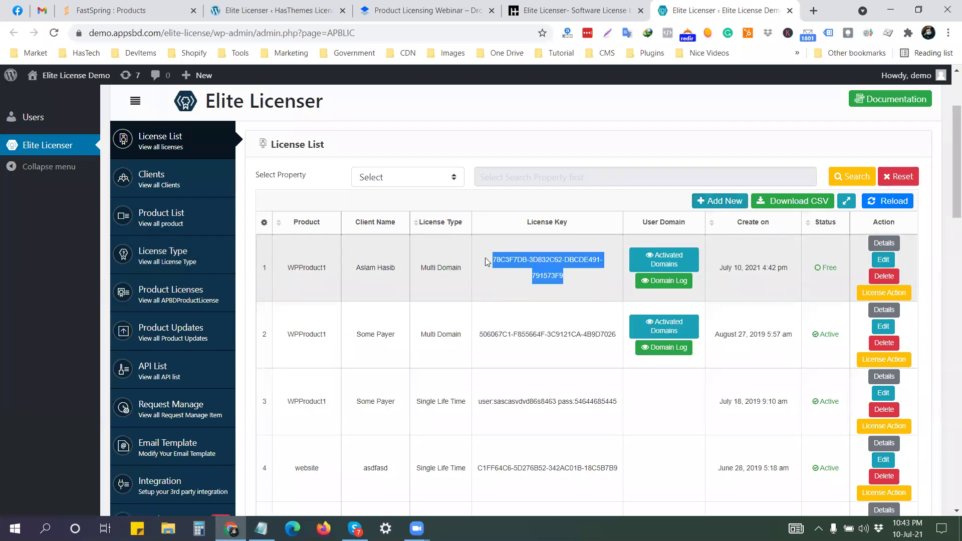
drag(580, 287, 482, 256)
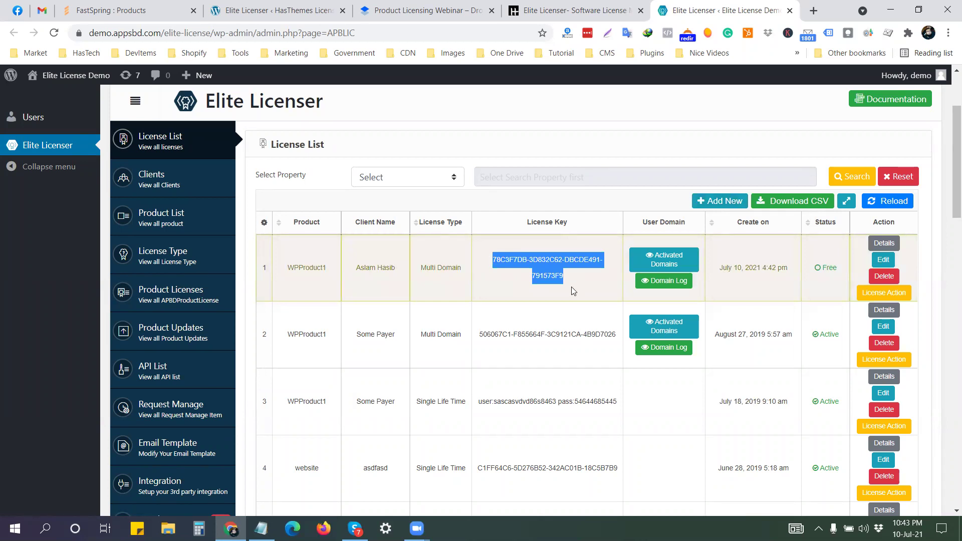
click(599, 138)
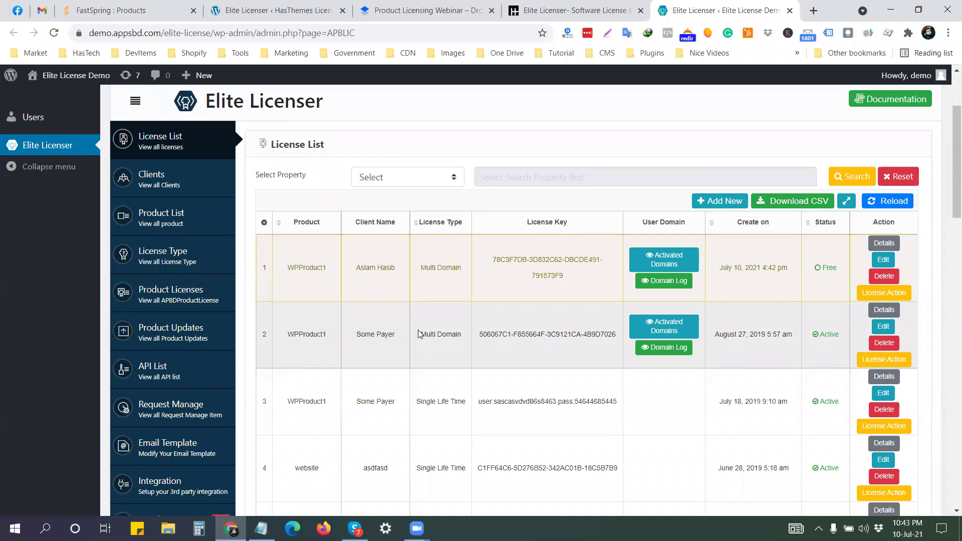
Check the domain log and the activated domains of the second license in the list, closing each view
drag(332, 334, 314, 334)
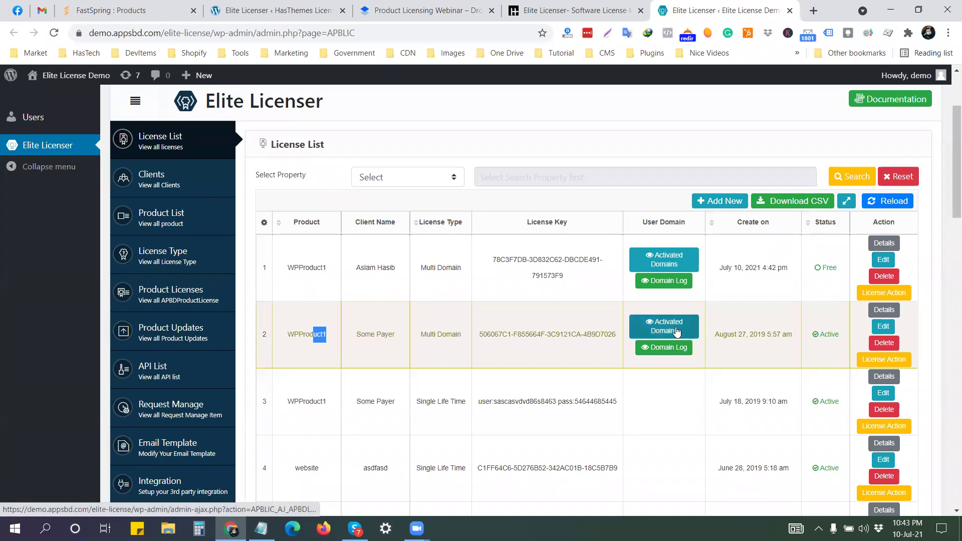
click(669, 349)
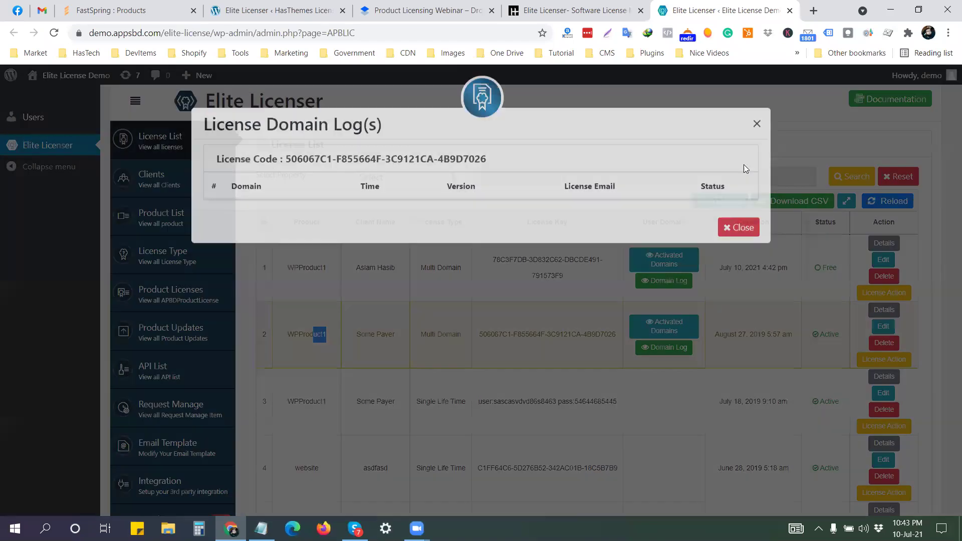
click(738, 227)
click(663, 326)
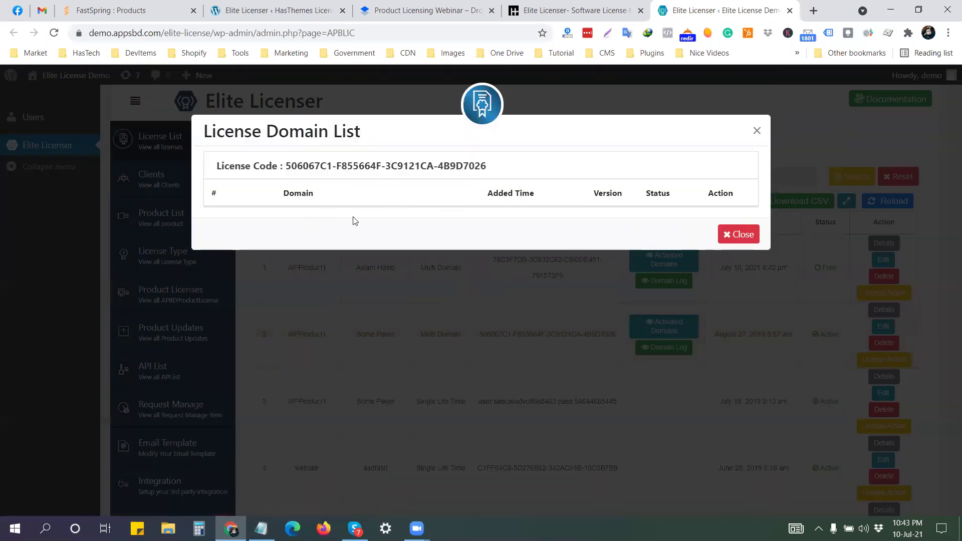
click(756, 134)
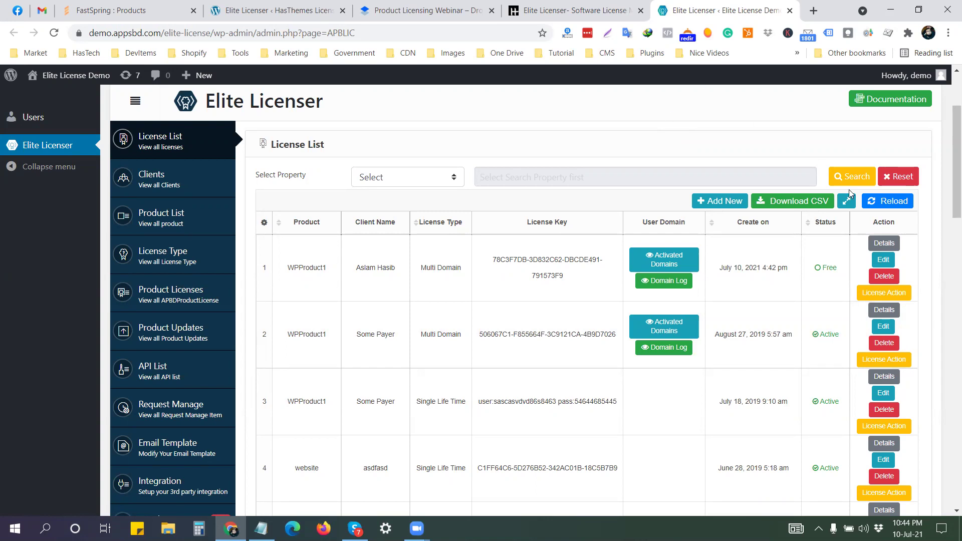
Look at the delete confirmation and the License Actions form for the new license, dismissing both
click(883, 276)
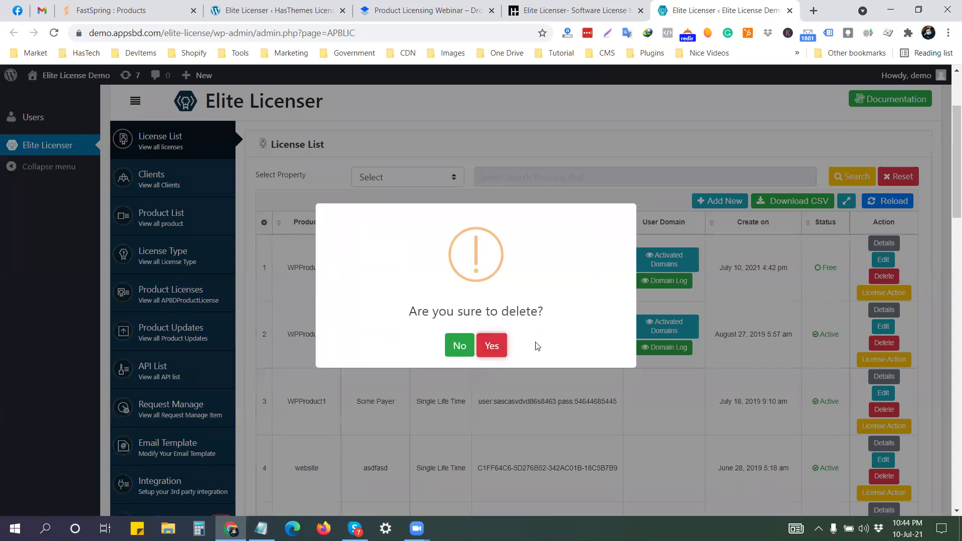
click(454, 348)
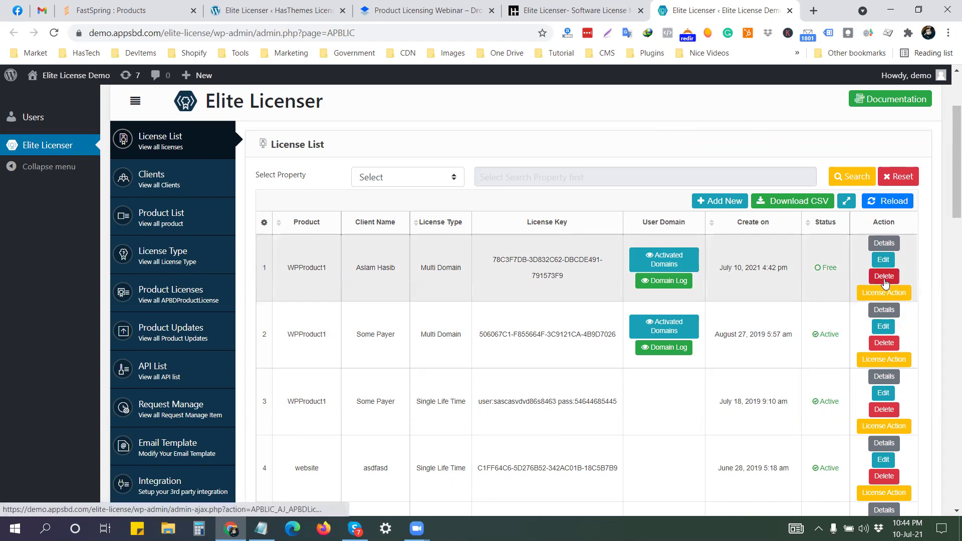
click(893, 294)
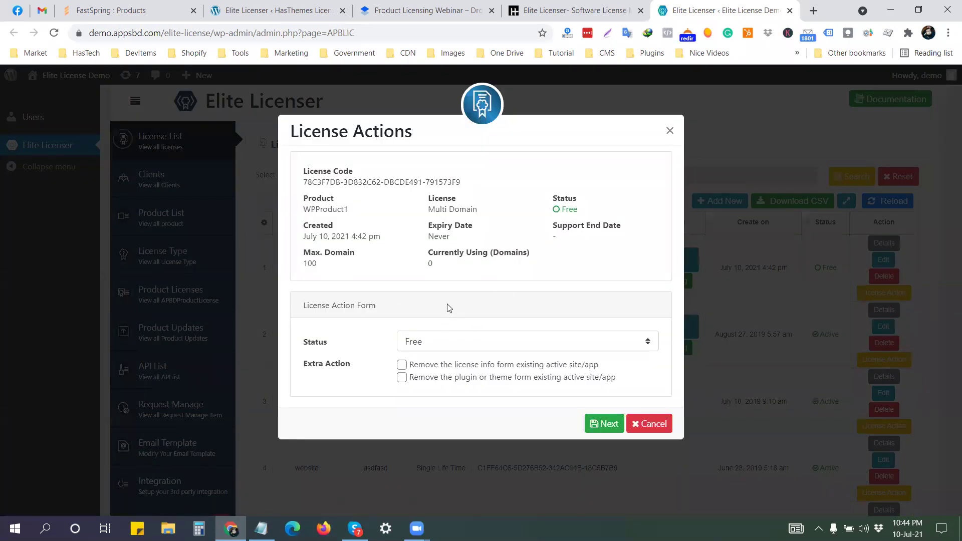
click(670, 132)
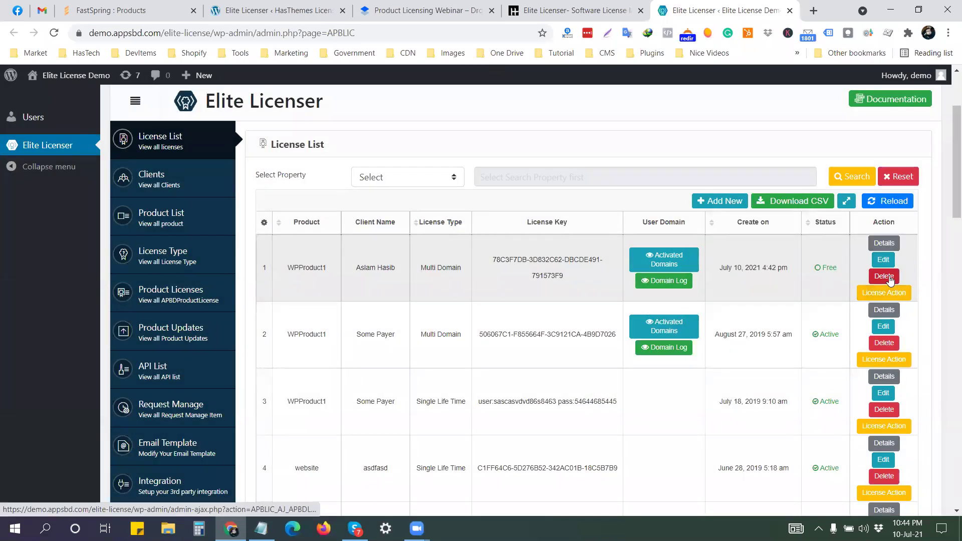
Try setting the new license's status to Refunded in its License Actions form
click(889, 278)
click(439, 342)
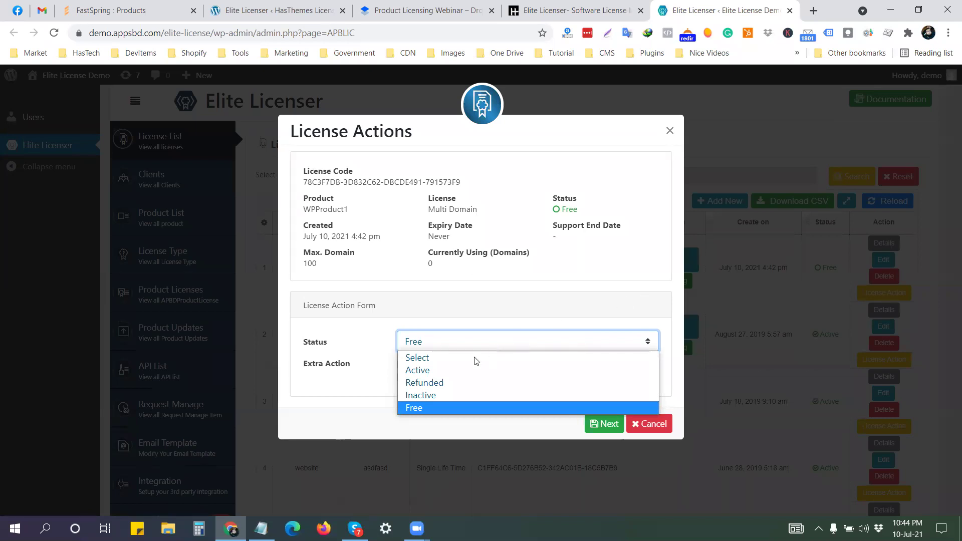
click(353, 388)
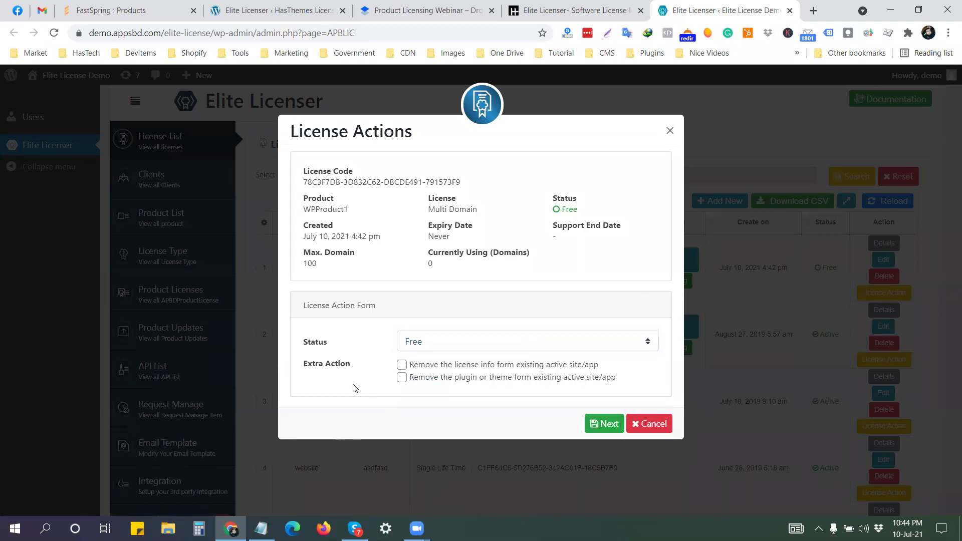
click(430, 343)
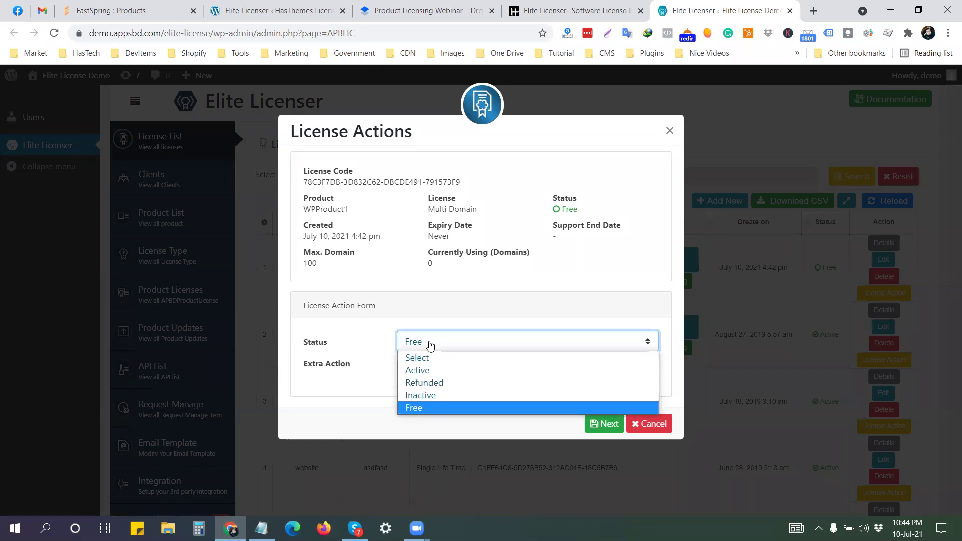
click(429, 383)
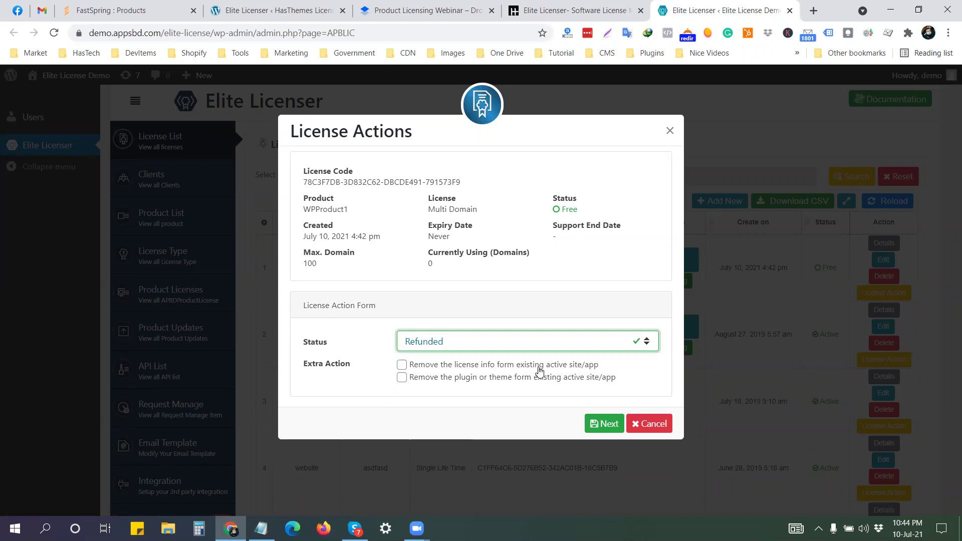
click(348, 402)
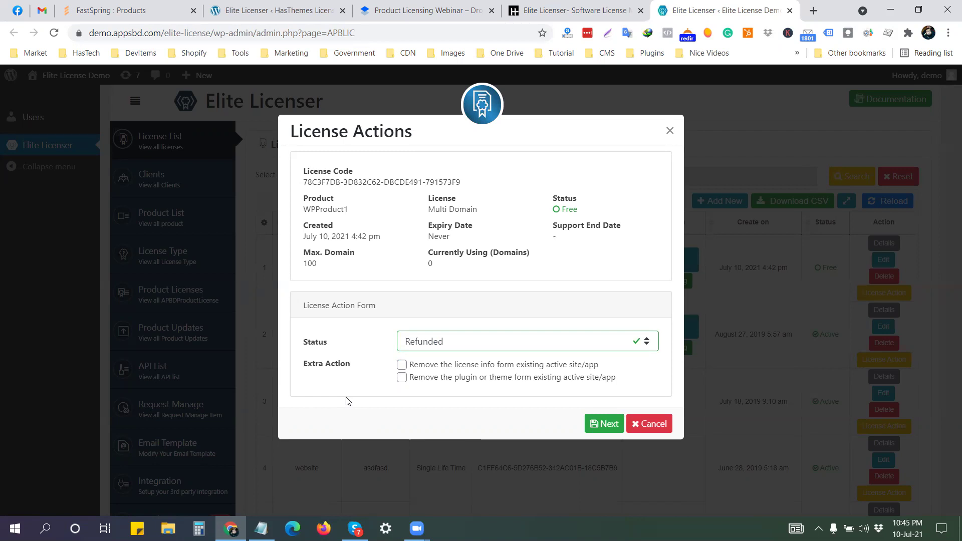
Try the extra action that removes the plugin or theme from the existing active site, and cancel the license actions
click(485, 341)
click(386, 395)
click(401, 378)
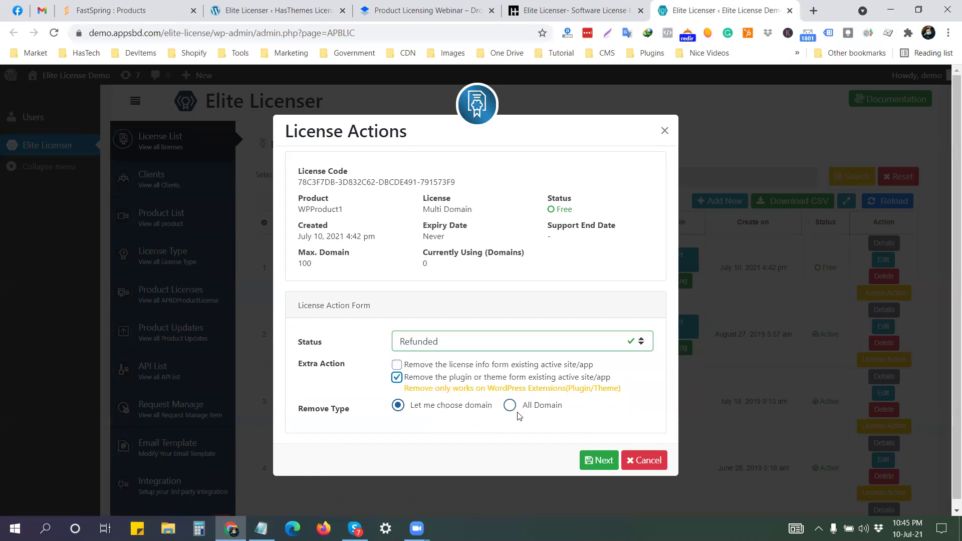
click(650, 465)
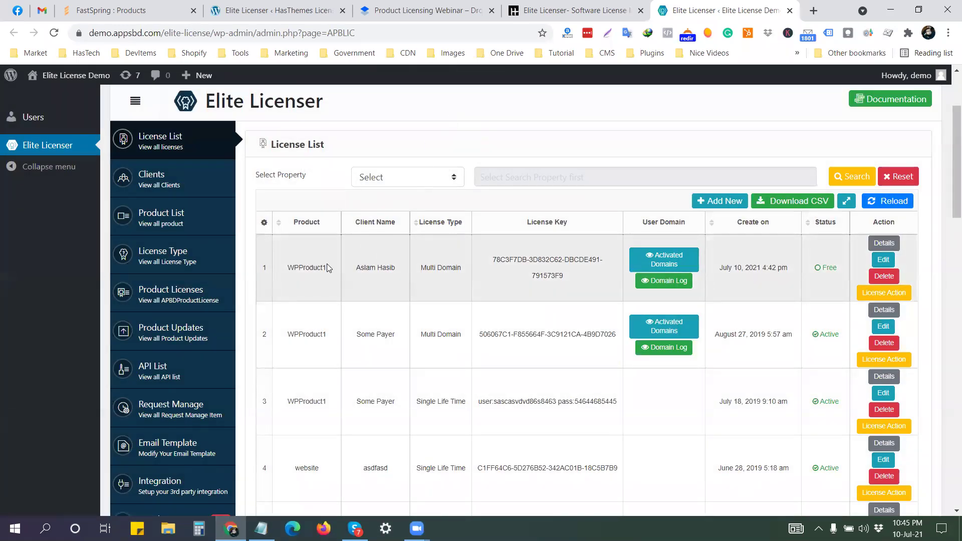
Go to the Email Template section and examine the client welcome message's title and subject
scroll(280, 296, down, 4)
scroll(224, 335, down, 3)
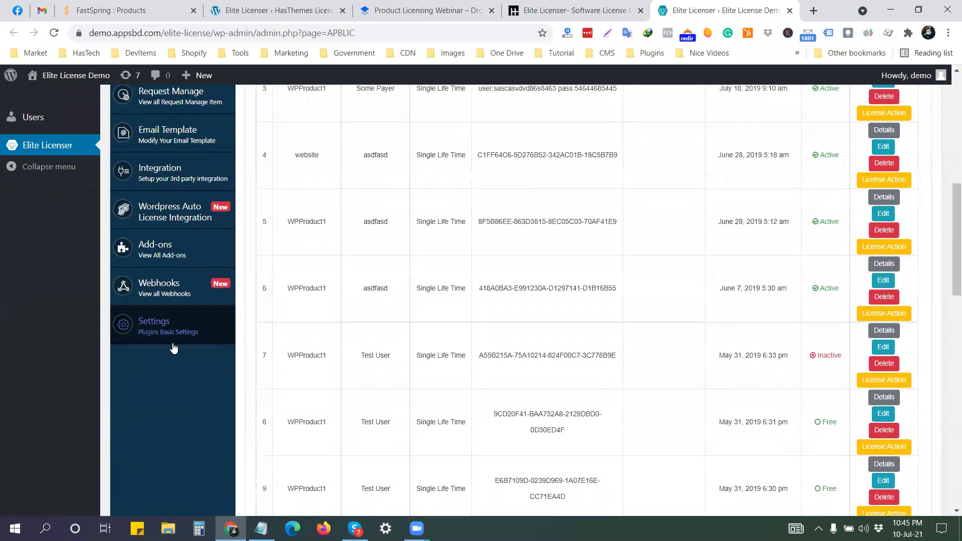
scroll(173, 348, up, 3)
click(175, 261)
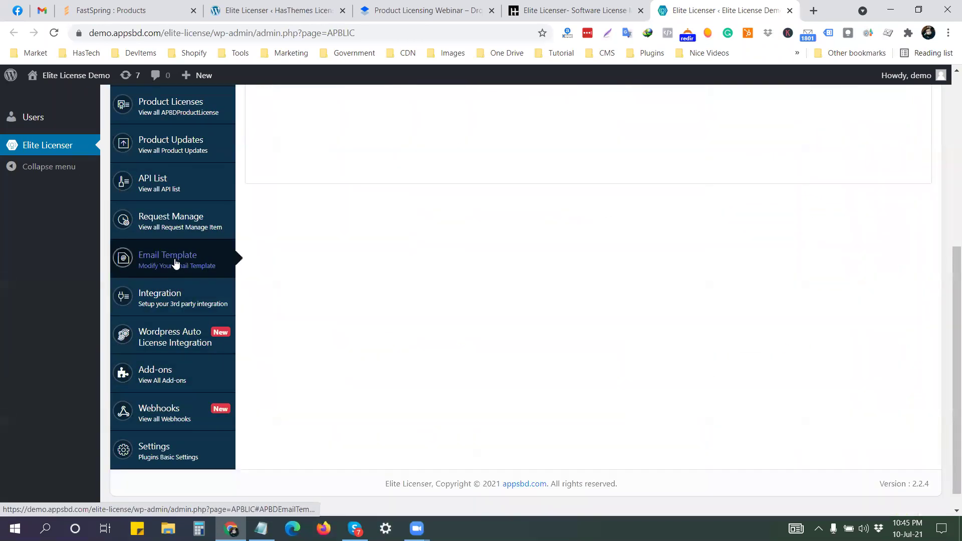
scroll(416, 332, up, 4)
scroll(396, 292, down, 1)
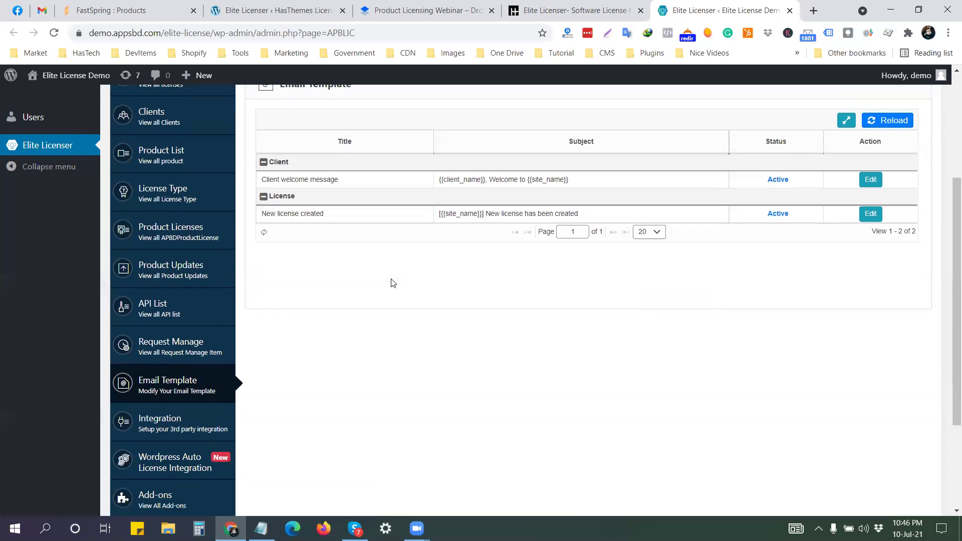
scroll(389, 275, up, 1)
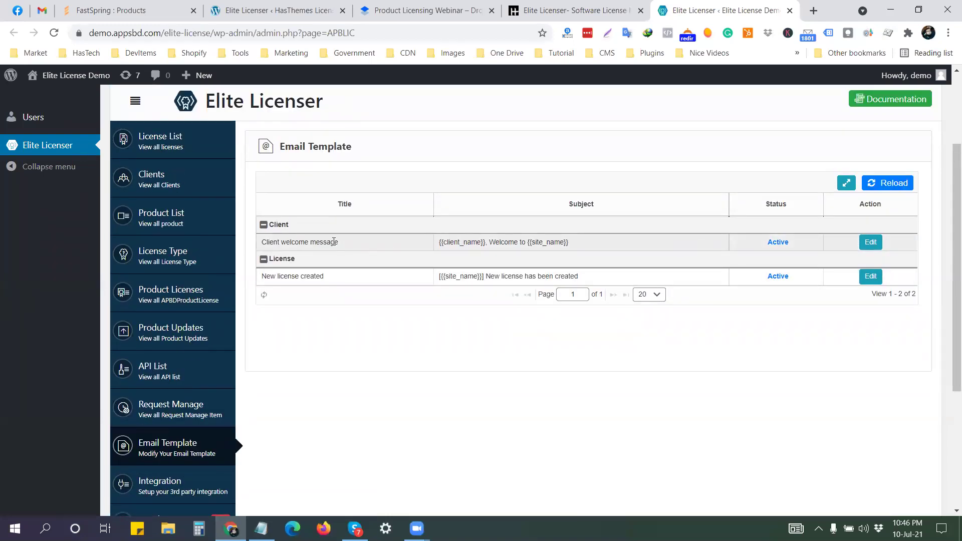
drag(342, 246, 260, 242)
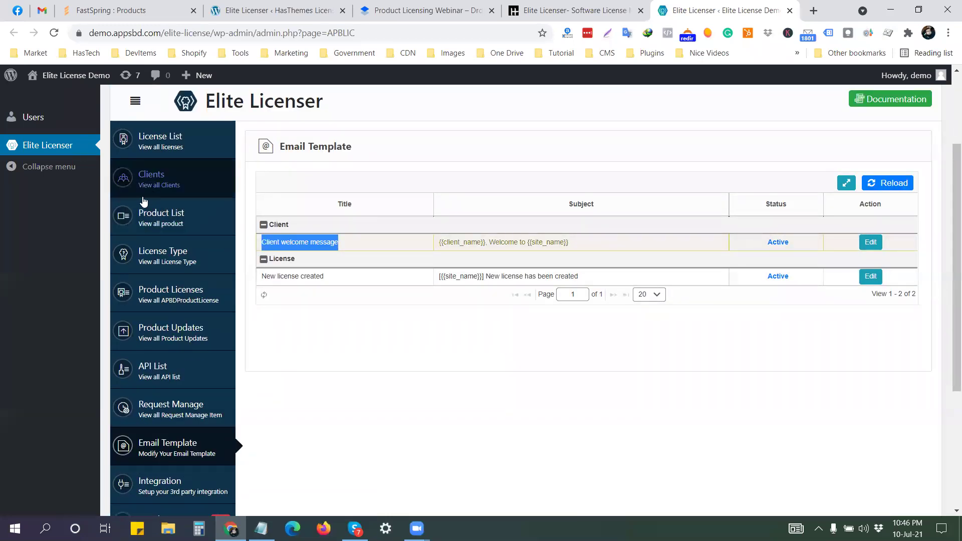
drag(581, 245, 440, 245)
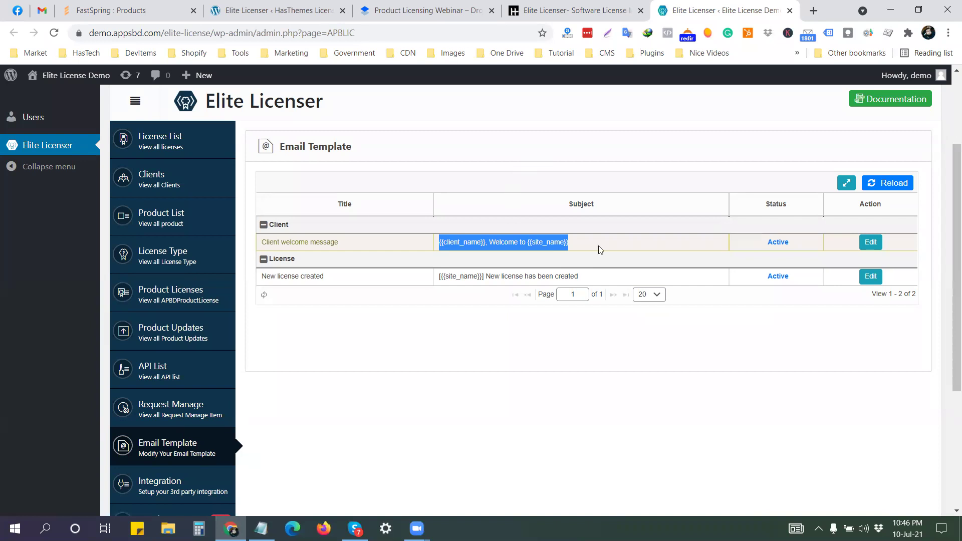
Review the client welcome message template's content and available properties, and close it without updating
click(864, 243)
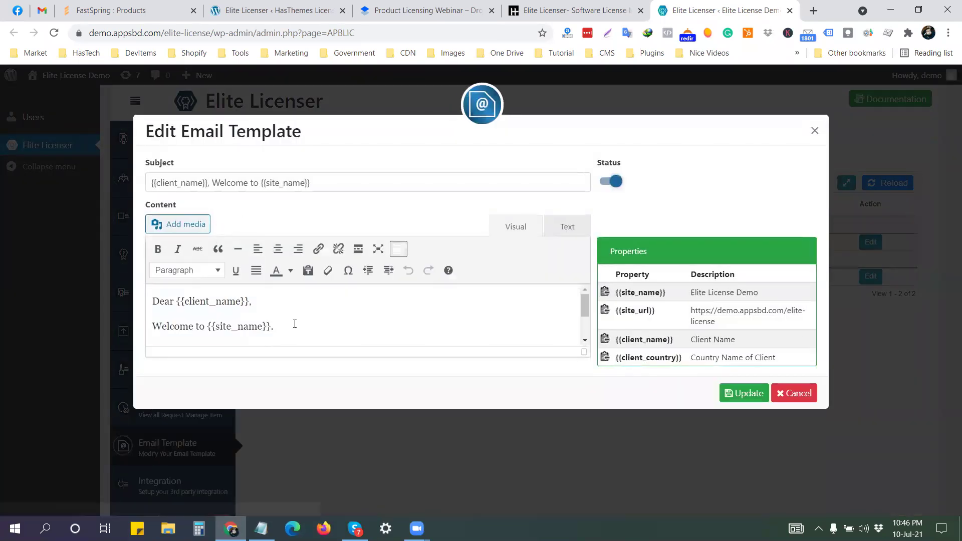
scroll(296, 316, down, 3)
scroll(257, 338, up, 3)
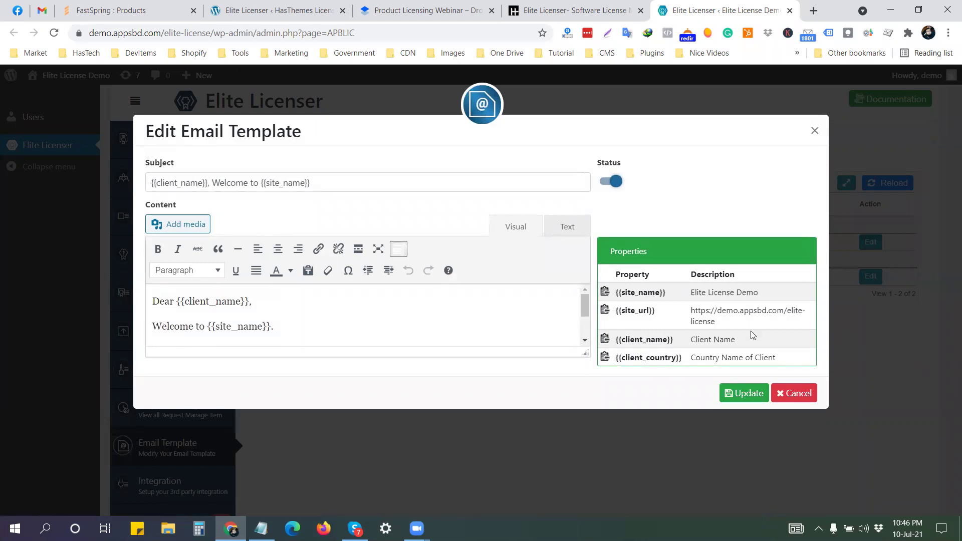
click(800, 393)
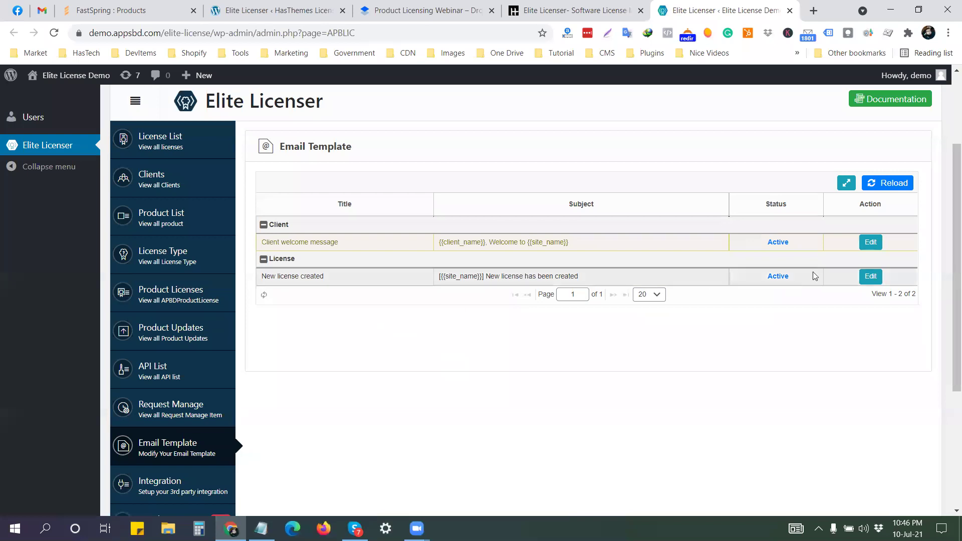
Set the Client welcome message email template's status to Inactive and confirm the change
click(778, 243)
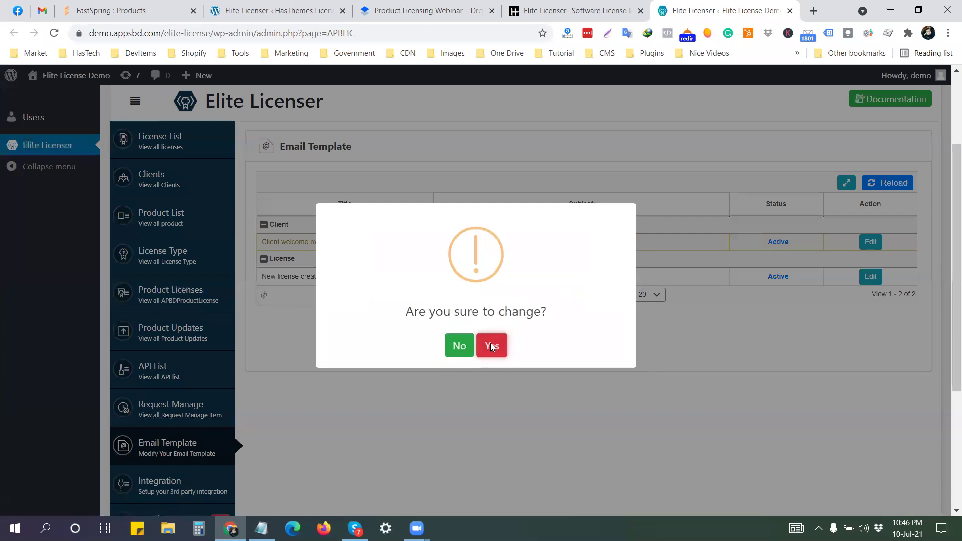
click(490, 346)
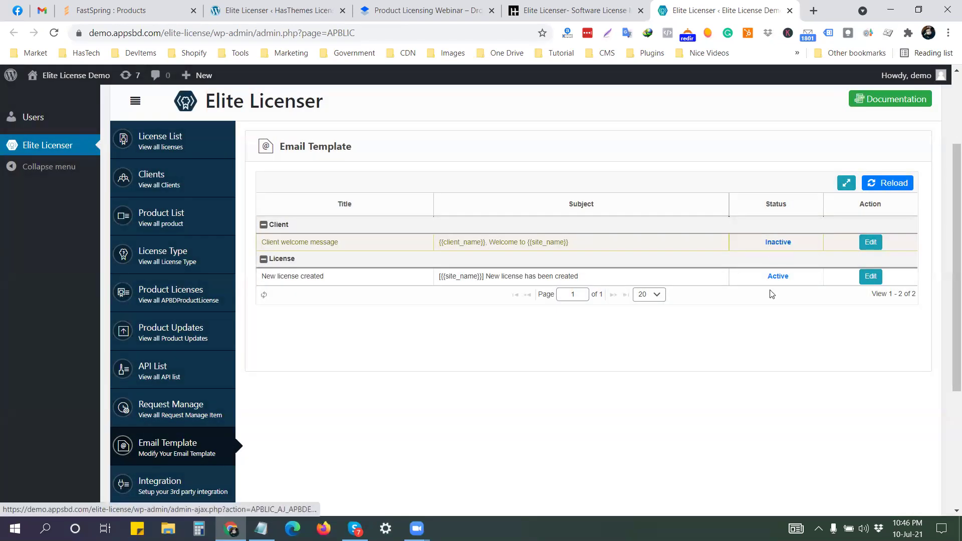
drag(333, 281, 260, 276)
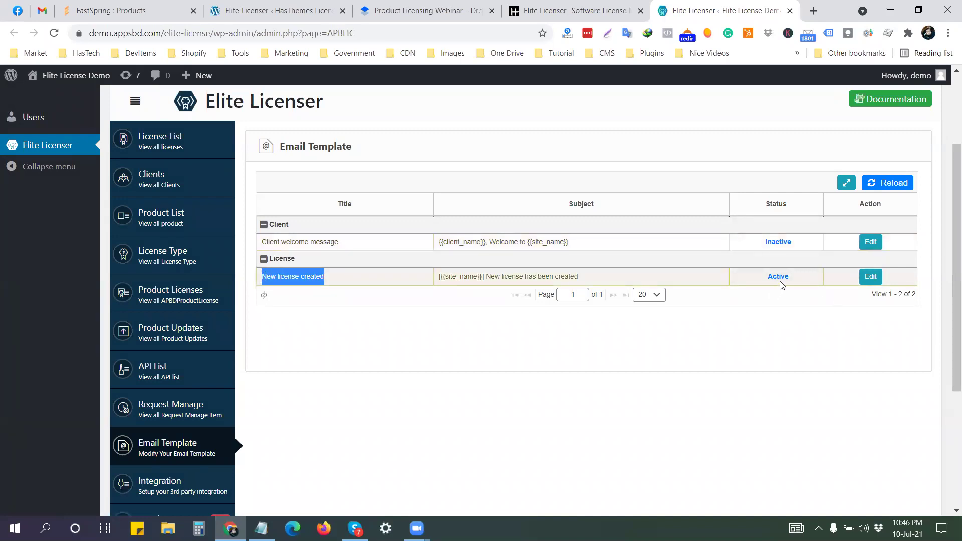
click(740, 325)
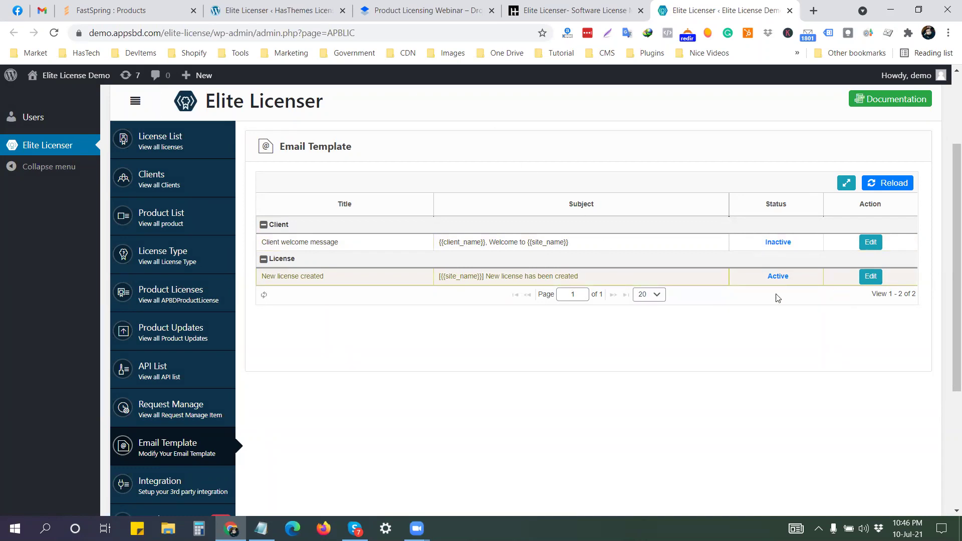
Copy the text of the listed email template rows and switch to another Gmail account's inbox
drag(327, 277, 268, 223)
key(ctrl+c)
click(42, 11)
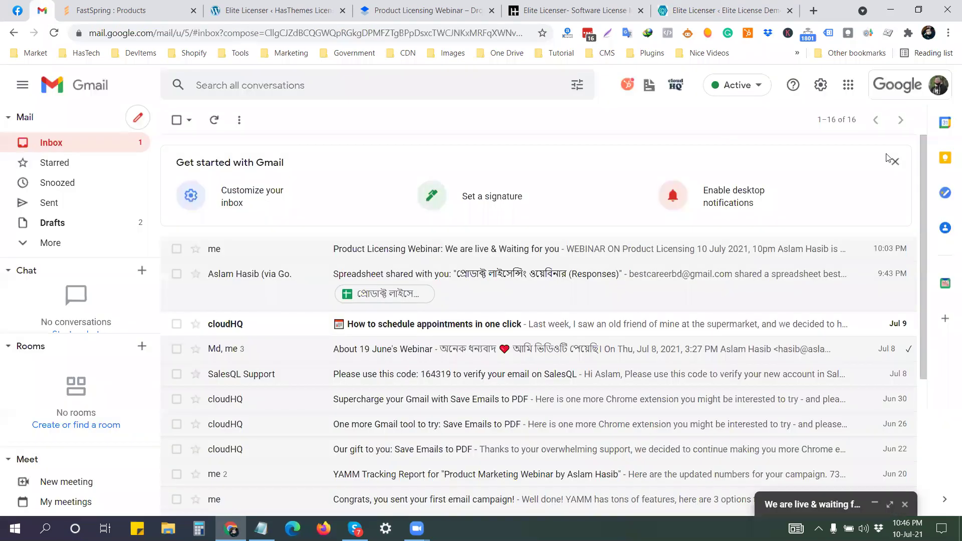
click(927, 85)
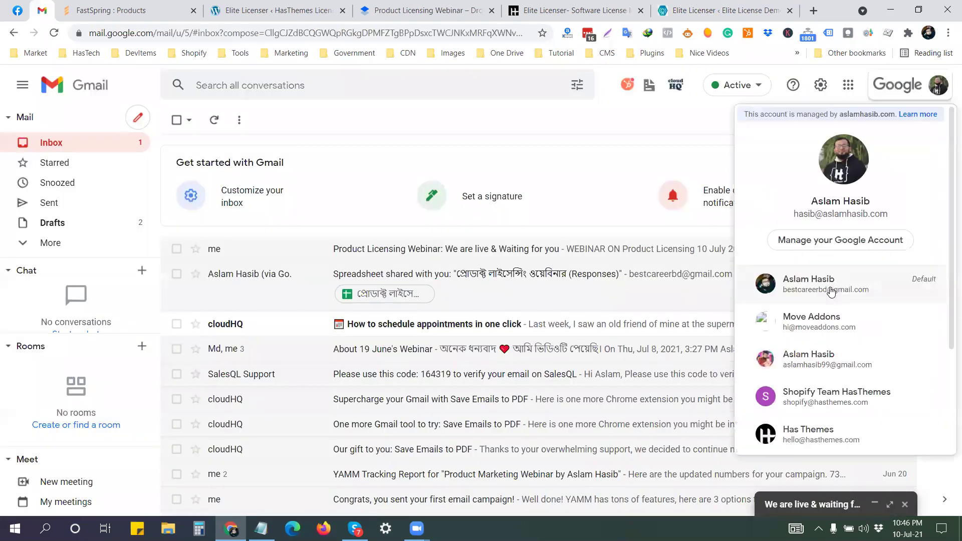
click(833, 361)
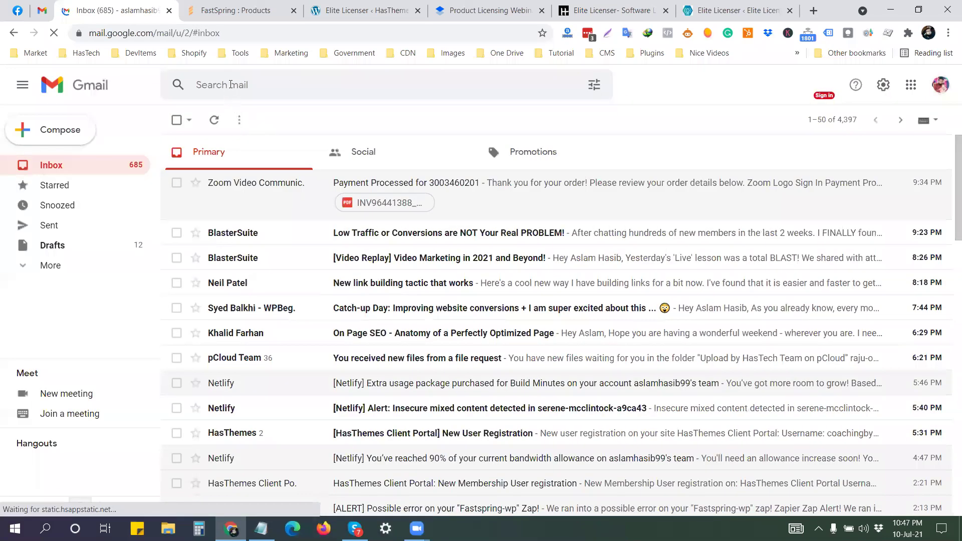
Try searching the mailbox for the copied text of the email template rows
click(230, 84)
key(ctrl+v)
key(Return)
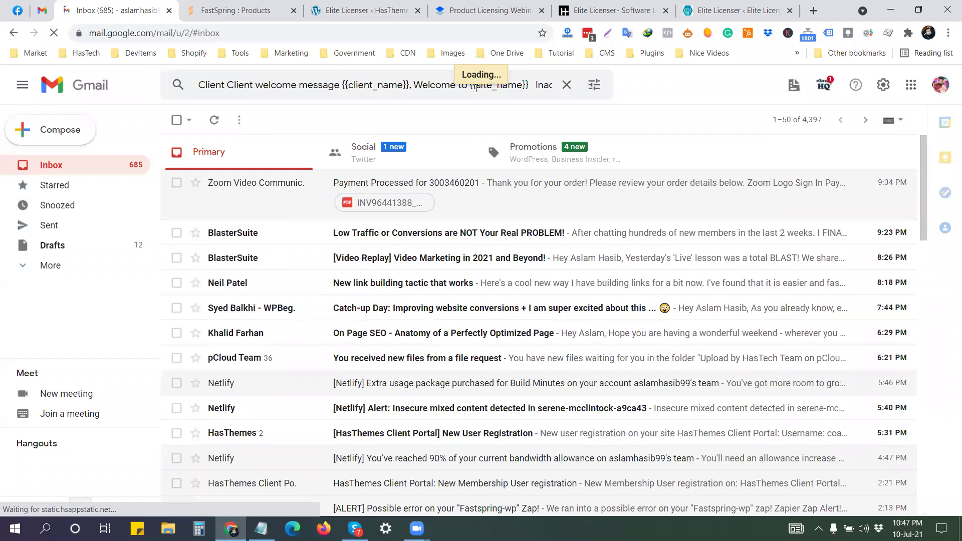
click(609, 10)
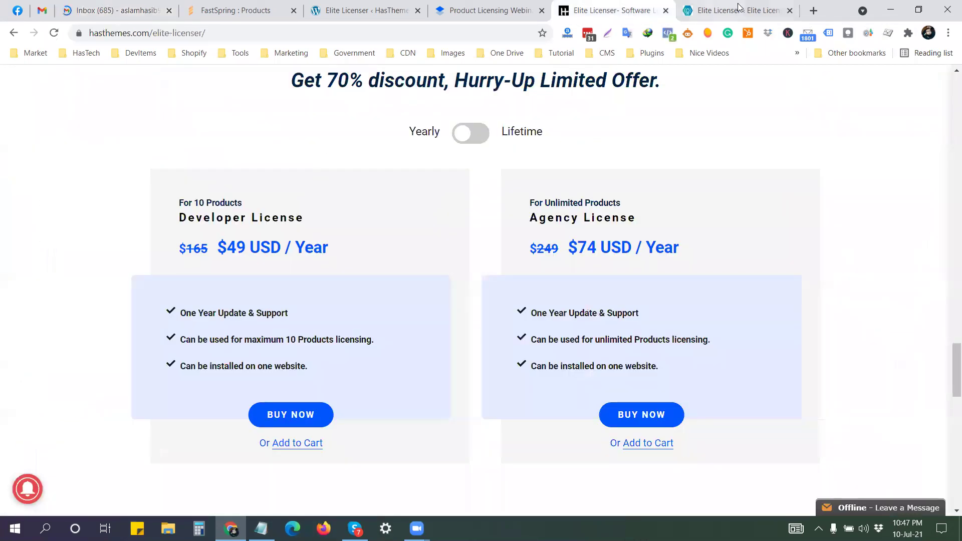
Copy only the "New license created" title from the Email Template list and search the Gmail mailbox for it
click(736, 11)
click(587, 239)
drag(338, 277, 262, 277)
right_click(280, 277)
click(315, 289)
click(124, 6)
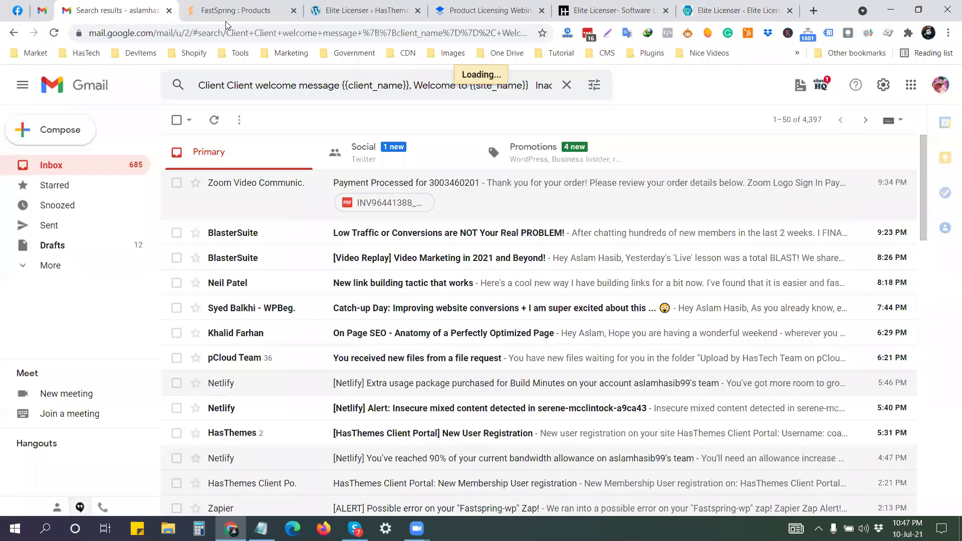
click(566, 84)
key(ctrl+v)
key(Return)
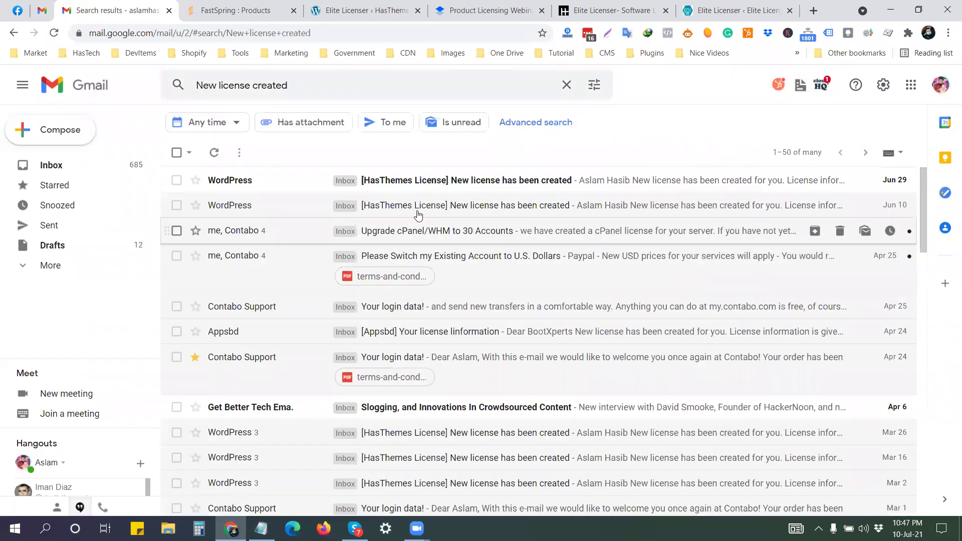
Open the June 10 "[HasThemes License] New license has been created" email and read through its license information
click(470, 207)
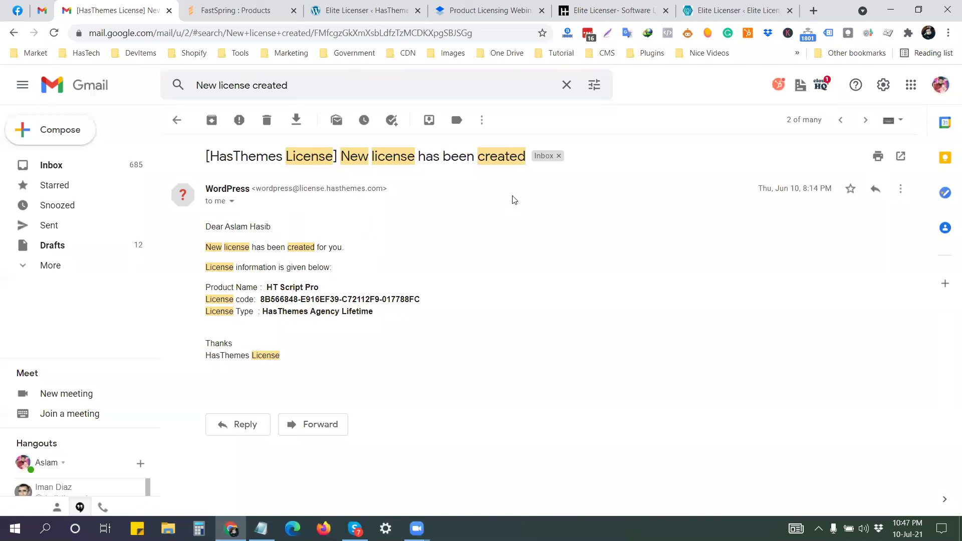
click(569, 87)
click(652, 298)
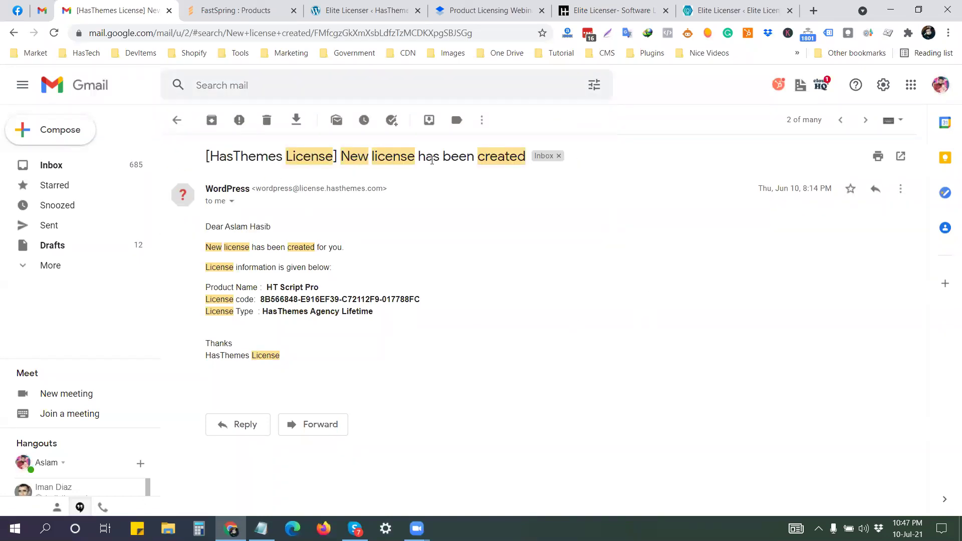
drag(292, 249, 361, 253)
drag(234, 267, 204, 275)
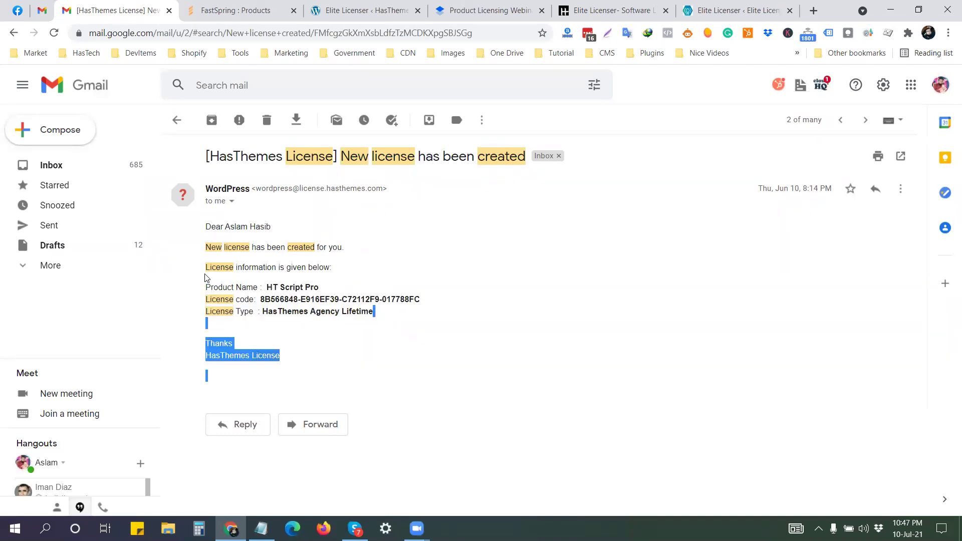
click(344, 276)
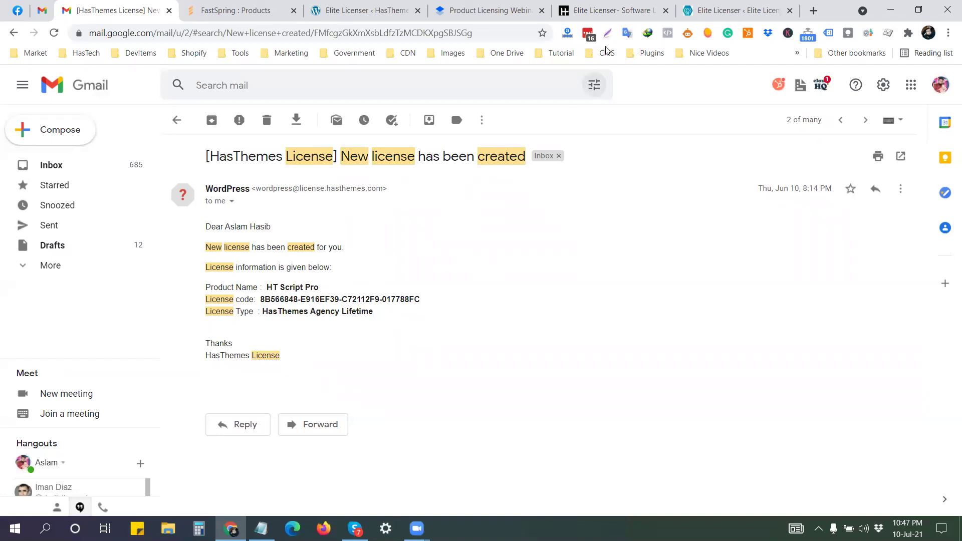
Return to Elite Licenser's Email Template list and look over the remaining sections of the plugin
click(751, 7)
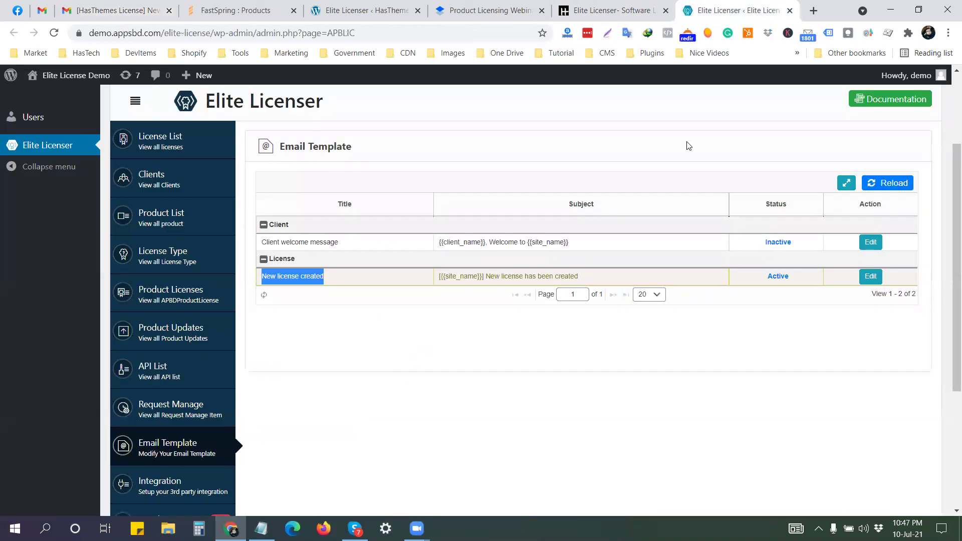
scroll(206, 357, down, 4)
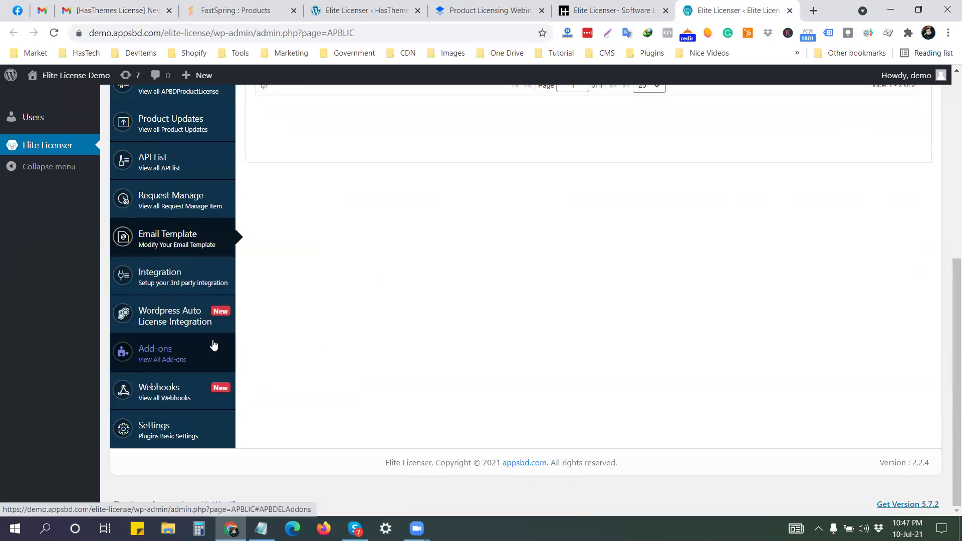
scroll(212, 339, up, 3)
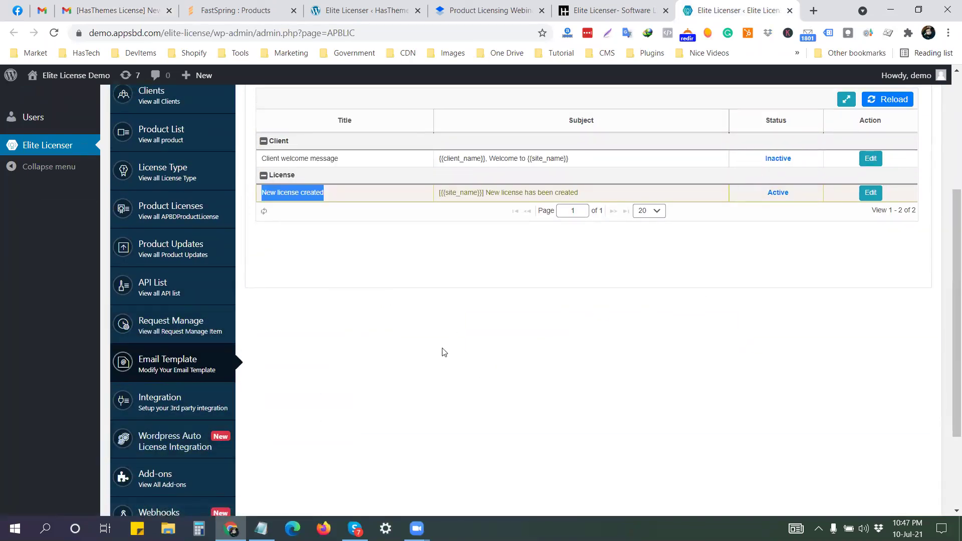
scroll(430, 298, up, 1)
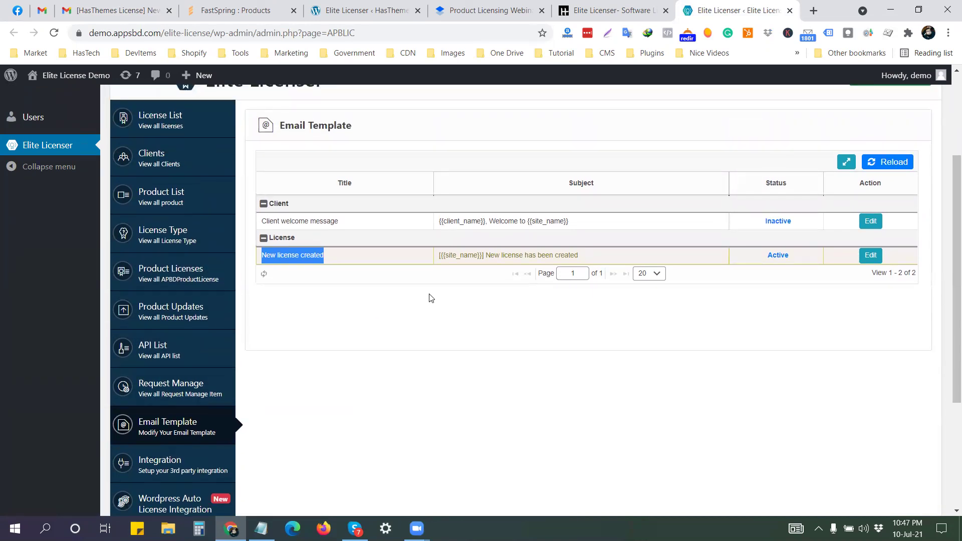
click(442, 130)
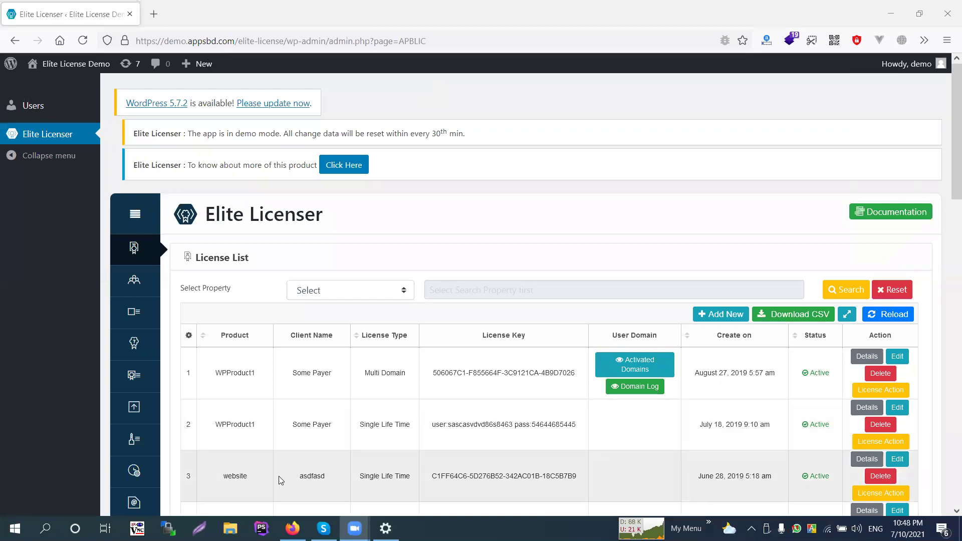
Switch to the WP503 site's Elite Licenser Product List, expand the plugin's section labels and collapse the WordPress admin menu
click(315, 493)
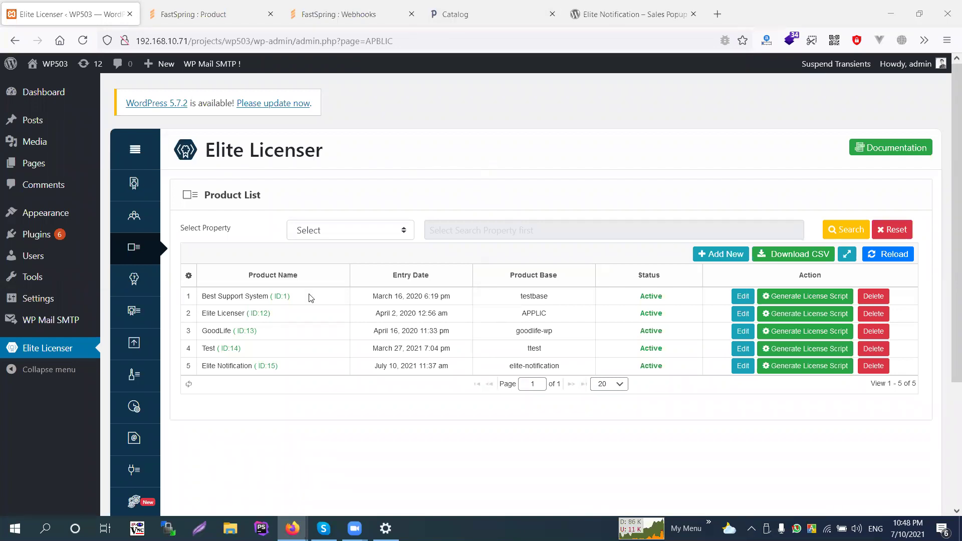
click(144, 156)
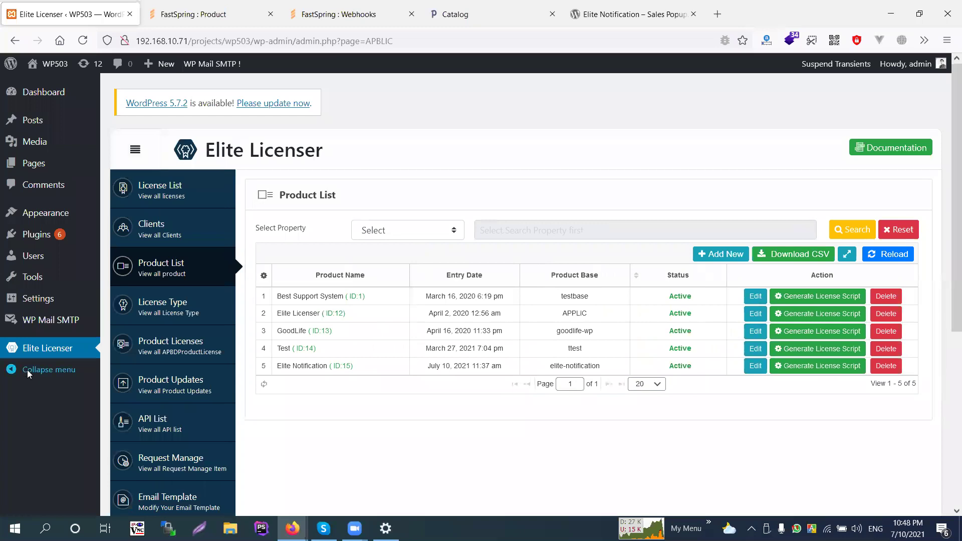
click(27, 370)
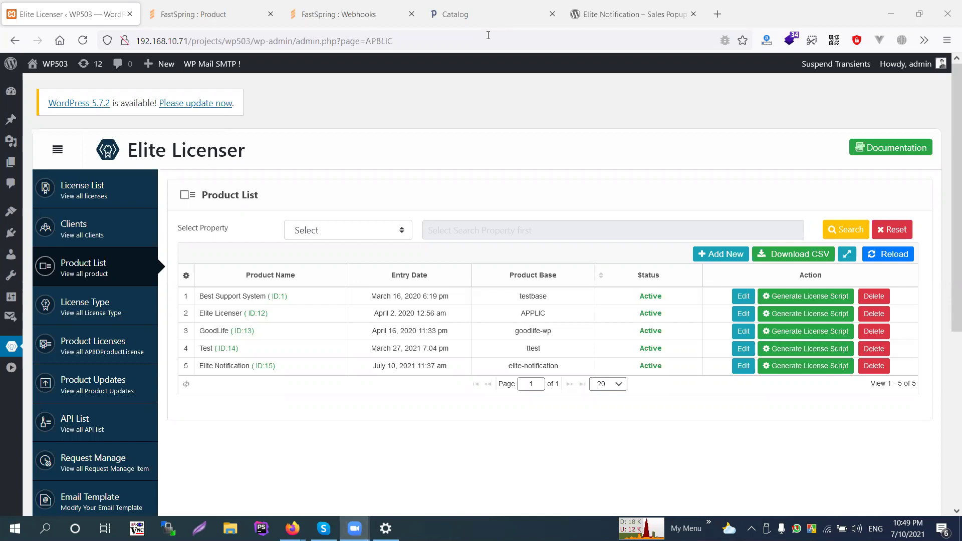
mouse_move(354, 528)
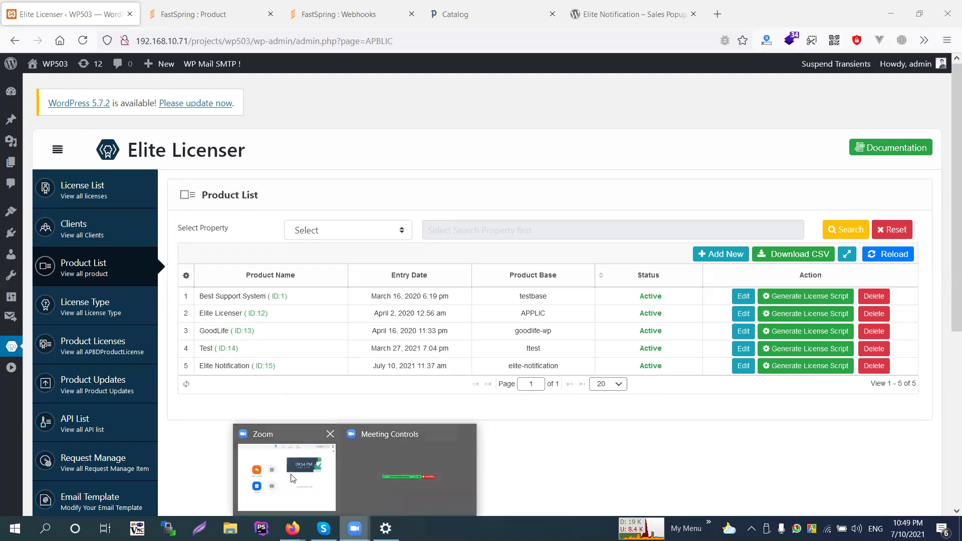
click(372, 458)
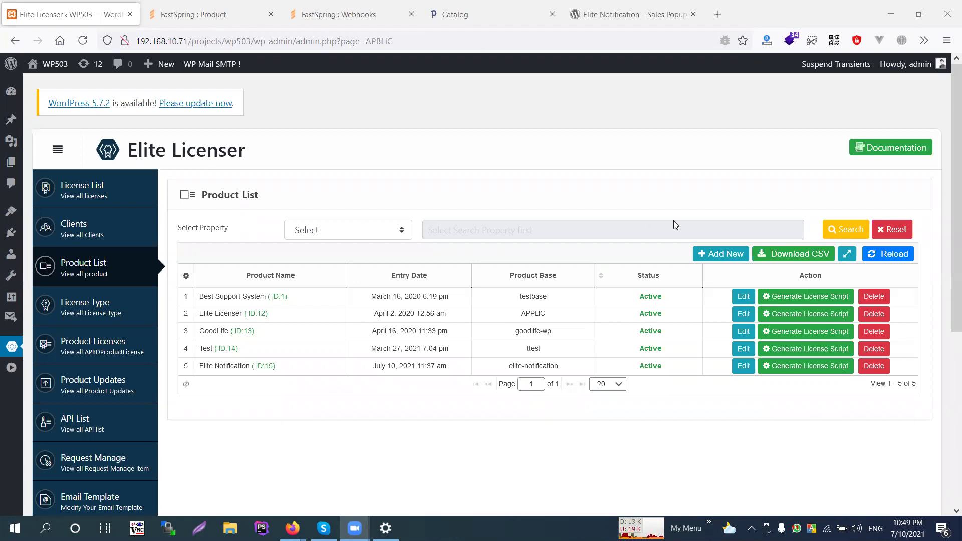
Open the Elite Licenser documentation and expand the License - View entry for third-party app actions
click(894, 148)
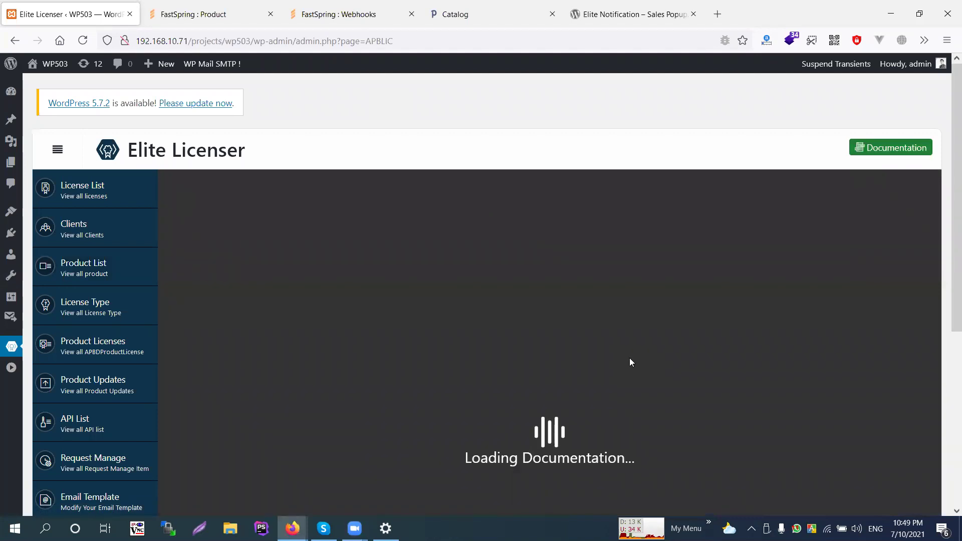
scroll(629, 357, down, 1)
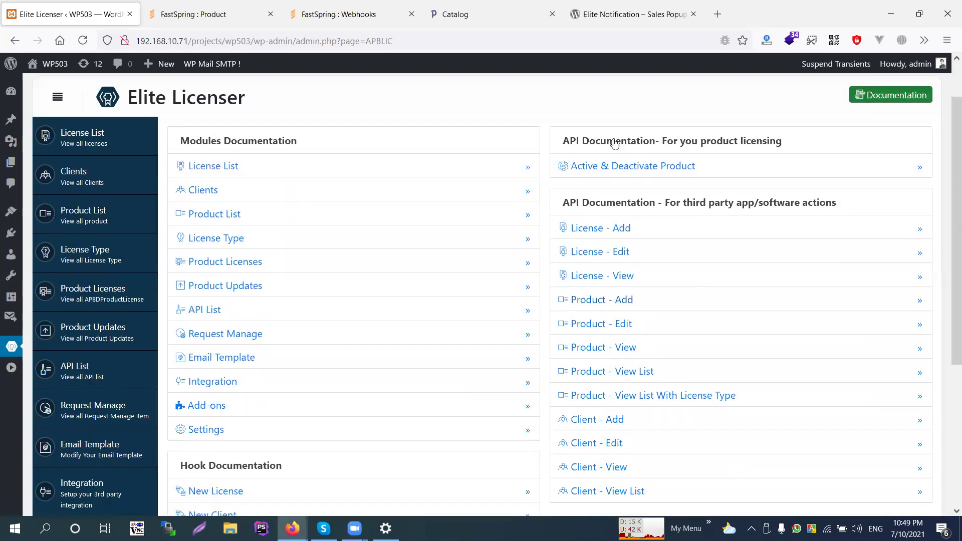
scroll(614, 144, down, 2)
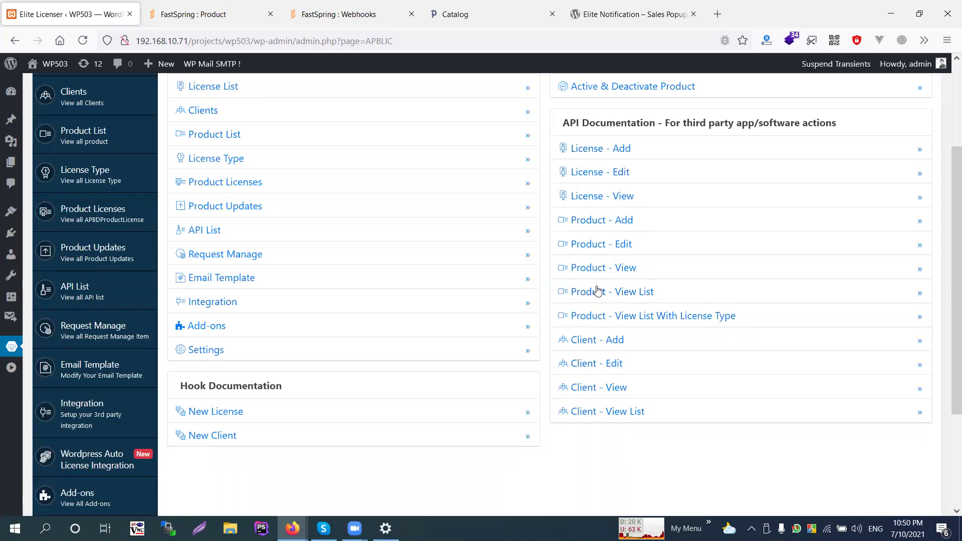
click(621, 195)
scroll(672, 418, down, 4)
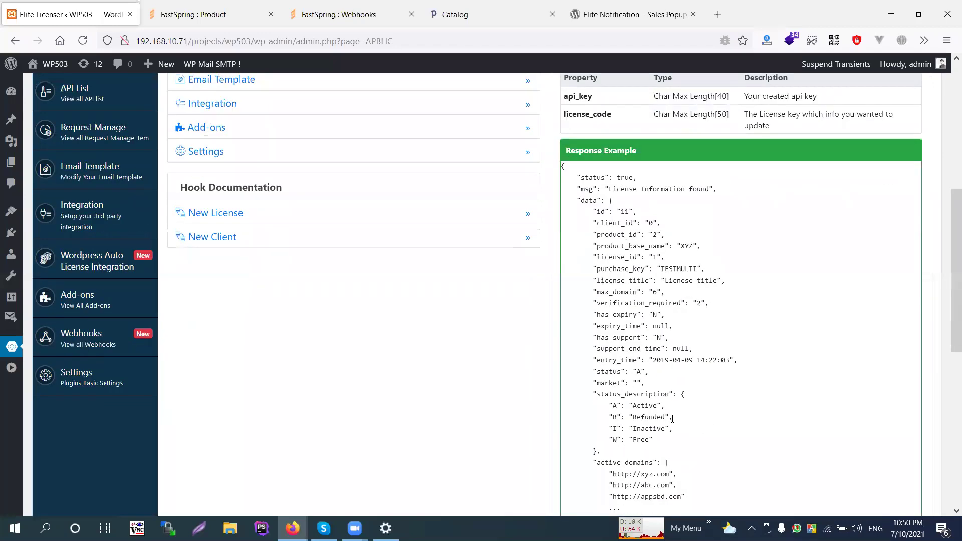
Examine the License - View response example, request parameters and POST endpoint, and collapse the entry
drag(601, 177, 667, 460)
scroll(685, 367, up, 3)
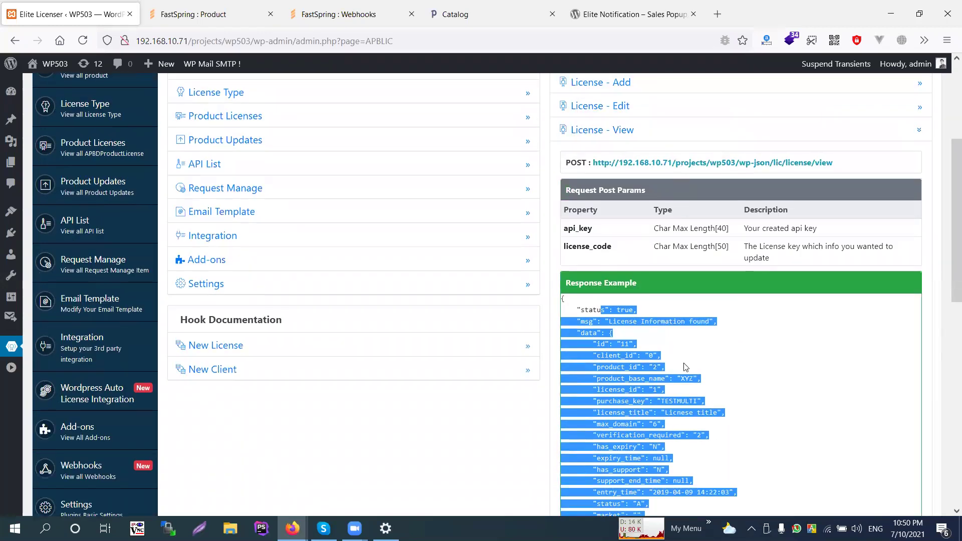
scroll(685, 366, down, 5)
scroll(675, 107, up, 4)
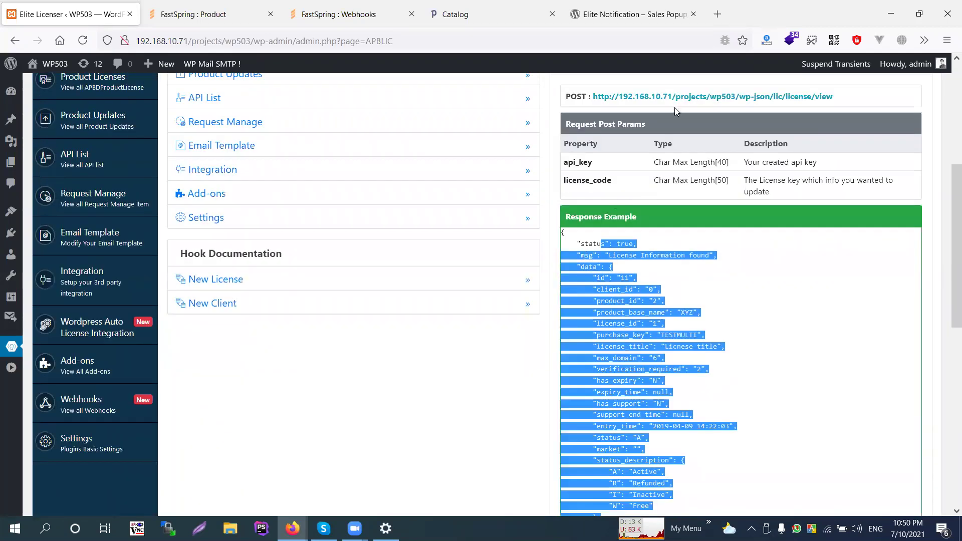
click(660, 198)
drag(836, 96, 570, 96)
scroll(574, 100, up, 5)
click(651, 264)
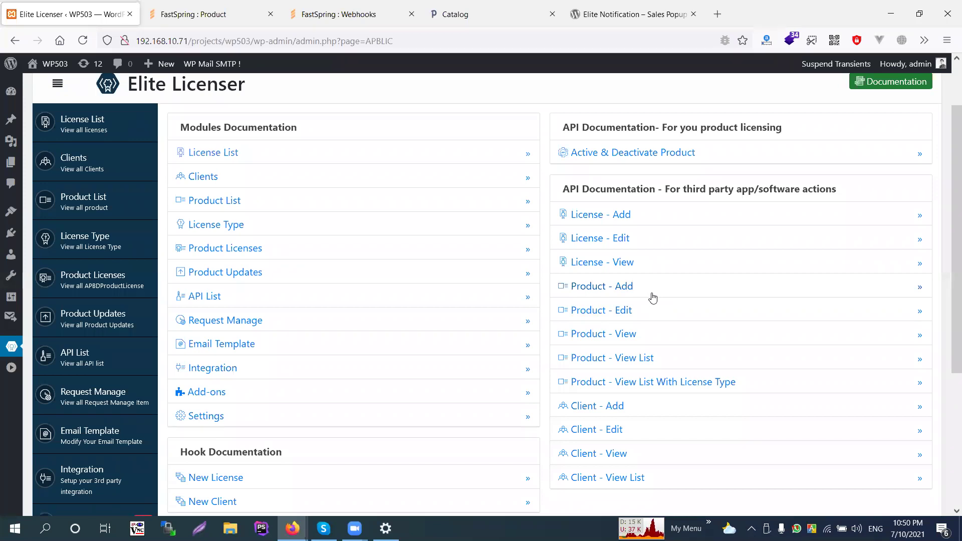
Reduce the plugin's section menu to icons and look through the WP503 site's License List
click(58, 85)
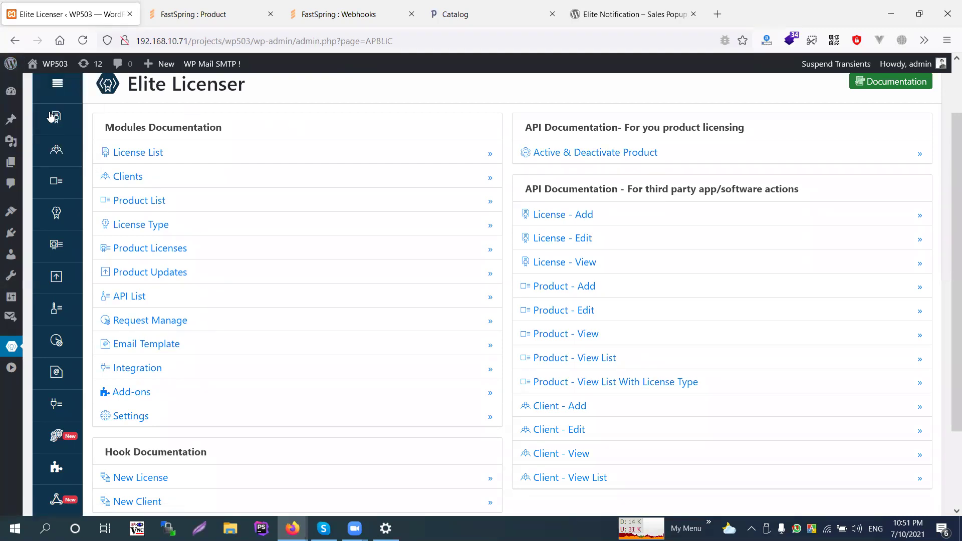
click(52, 117)
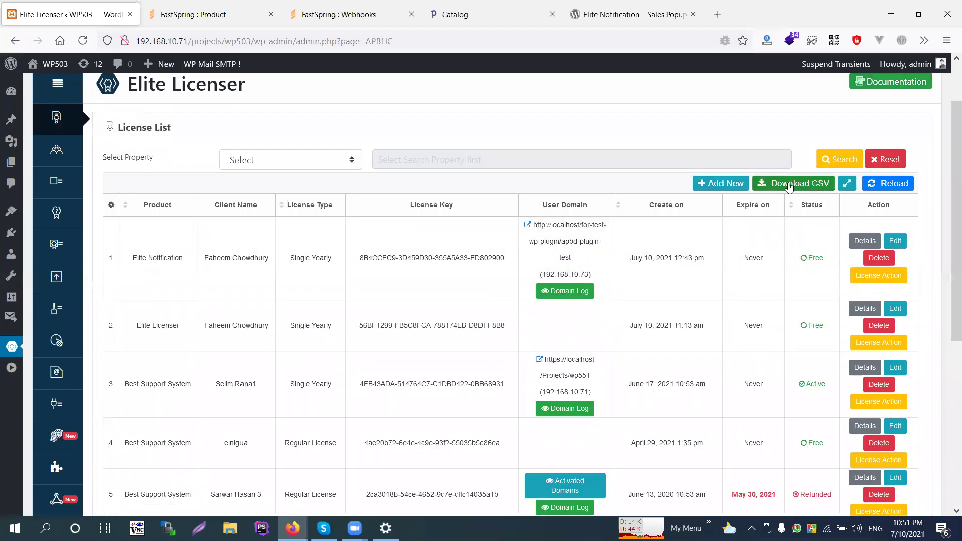
scroll(461, 271, down, 5)
scroll(257, 294, up, 5)
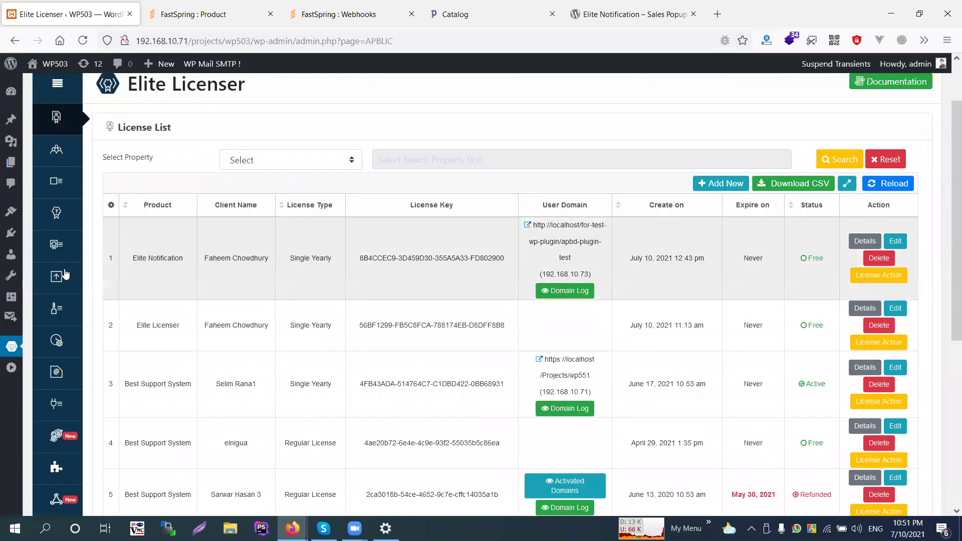
Look through the Product Licenses, Email Template, Request Manage and Product Updates sections
scroll(65, 273, up, 1)
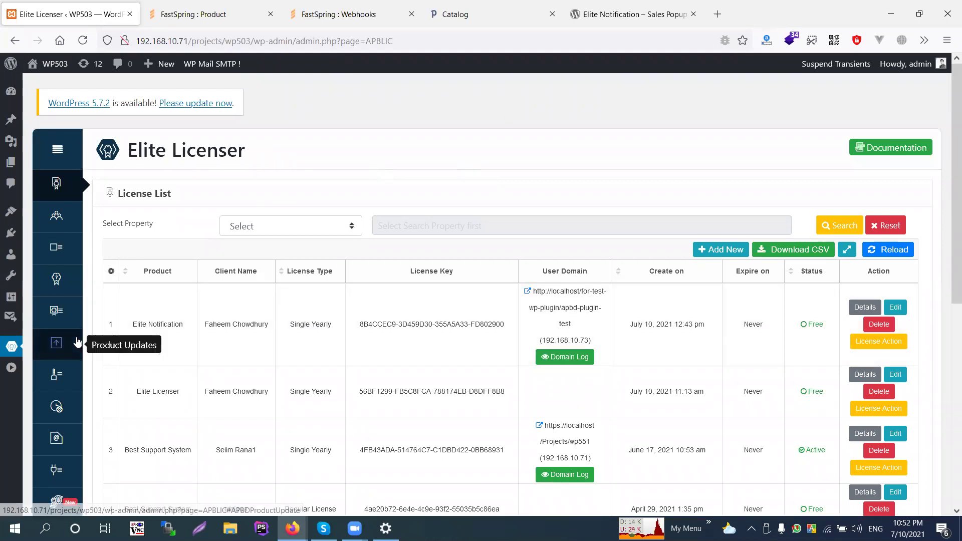
scroll(77, 341, down, 1)
scroll(77, 342, down, 2)
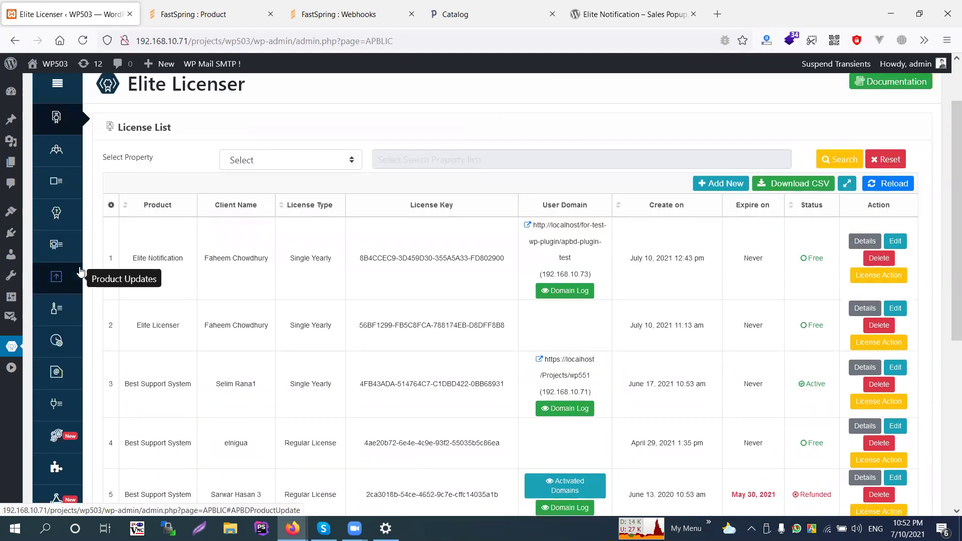
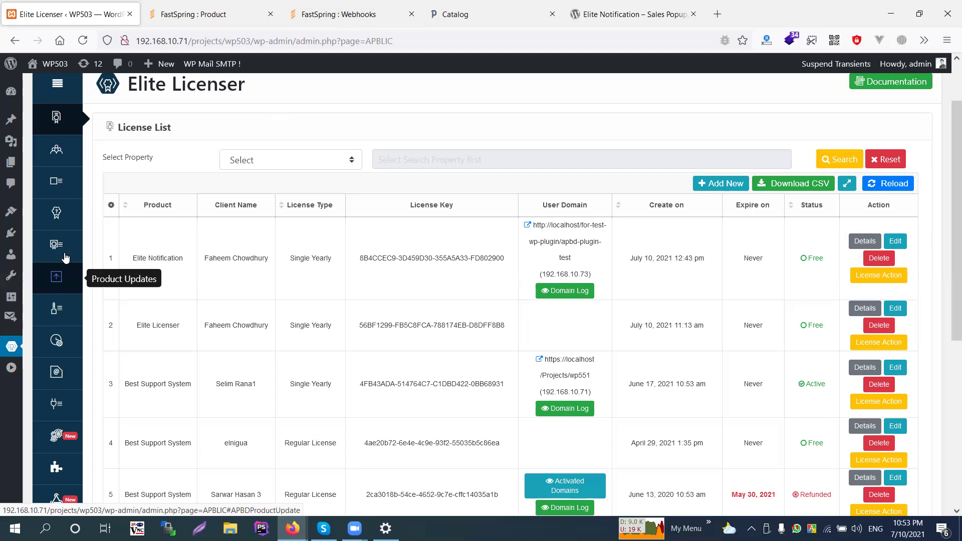
click(62, 252)
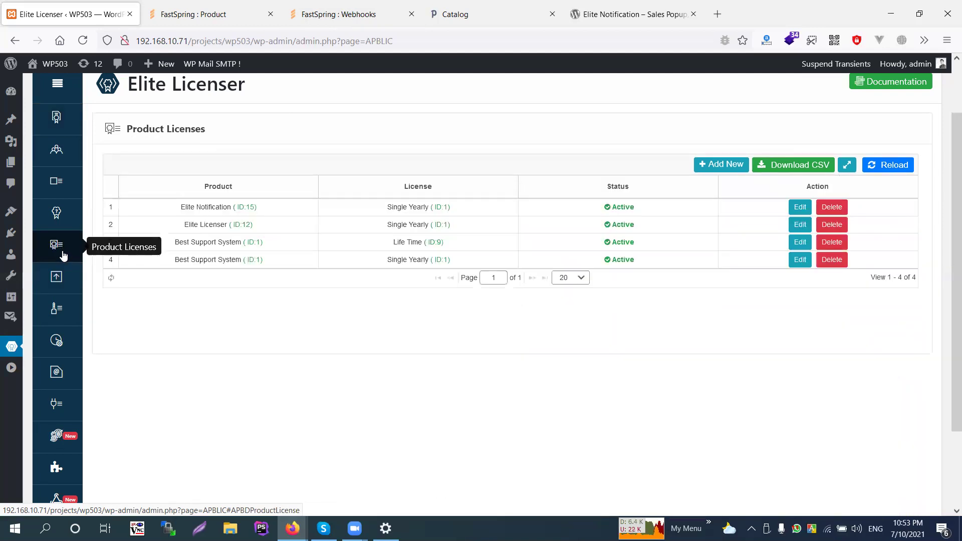
click(59, 378)
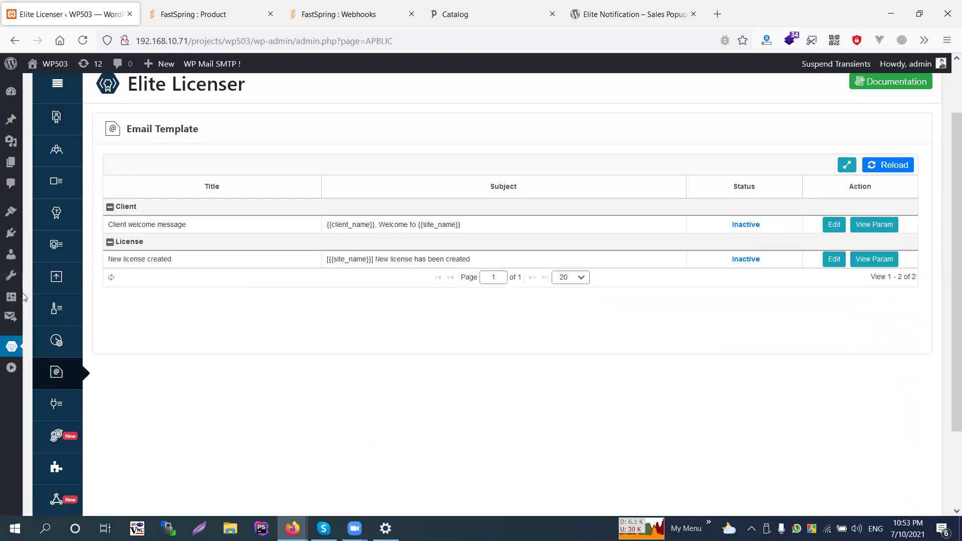
click(57, 342)
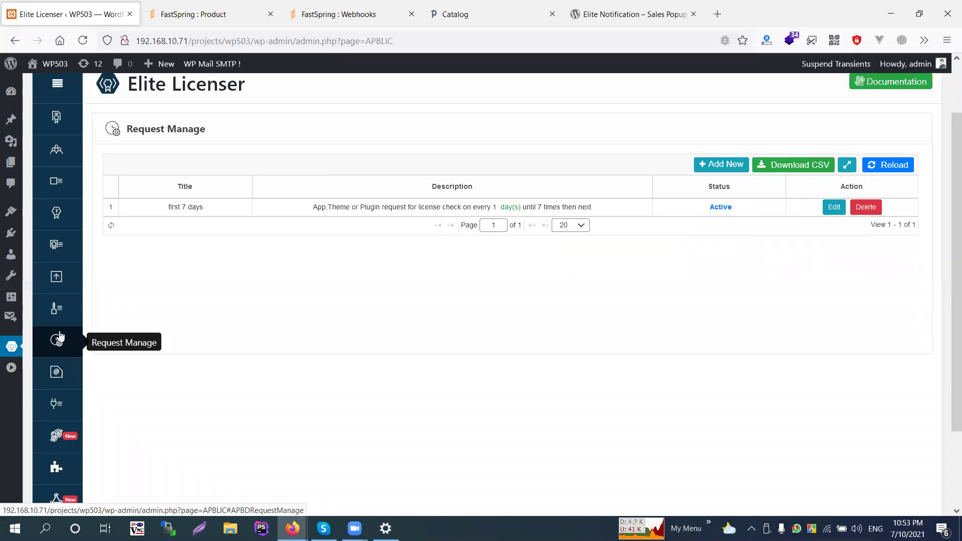
click(57, 277)
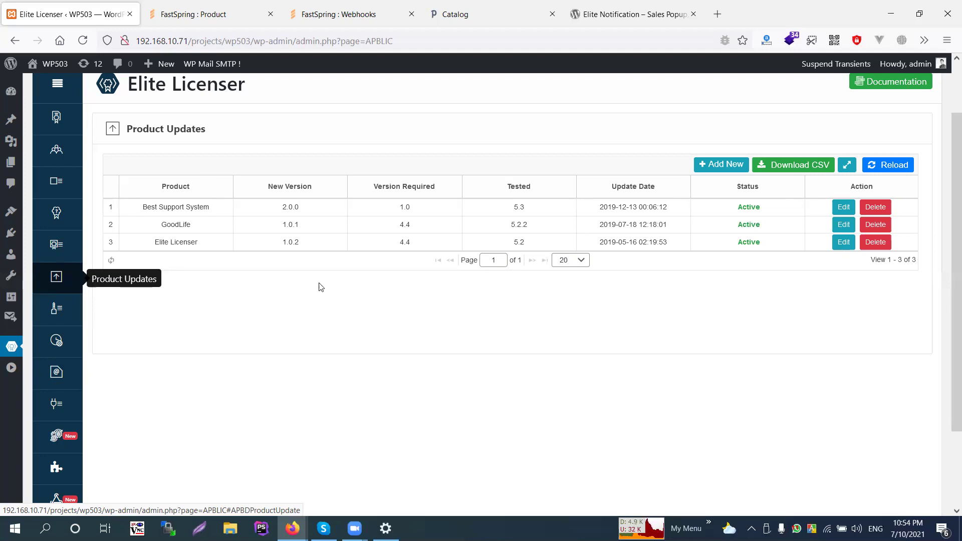
Start a new product update entry and select Elite Licenser as its product
click(730, 165)
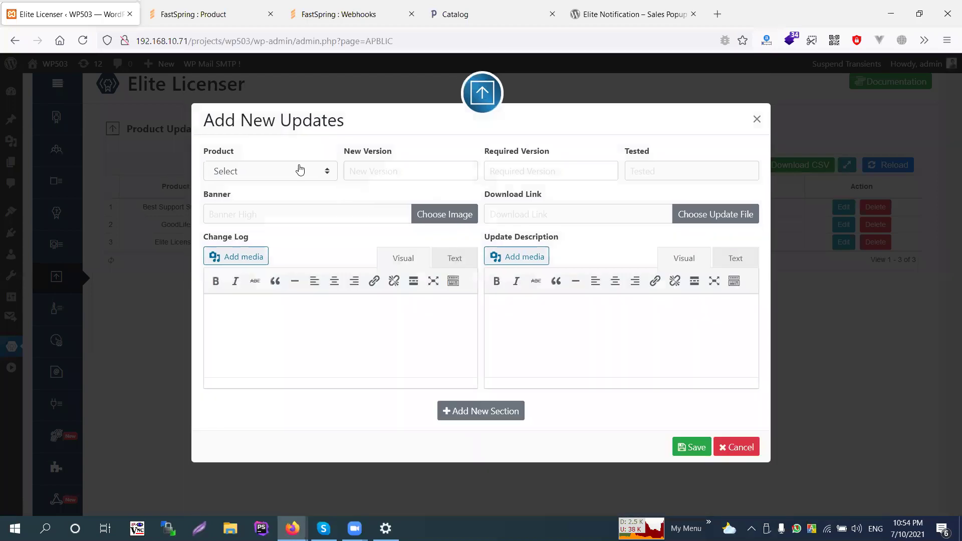
click(300, 171)
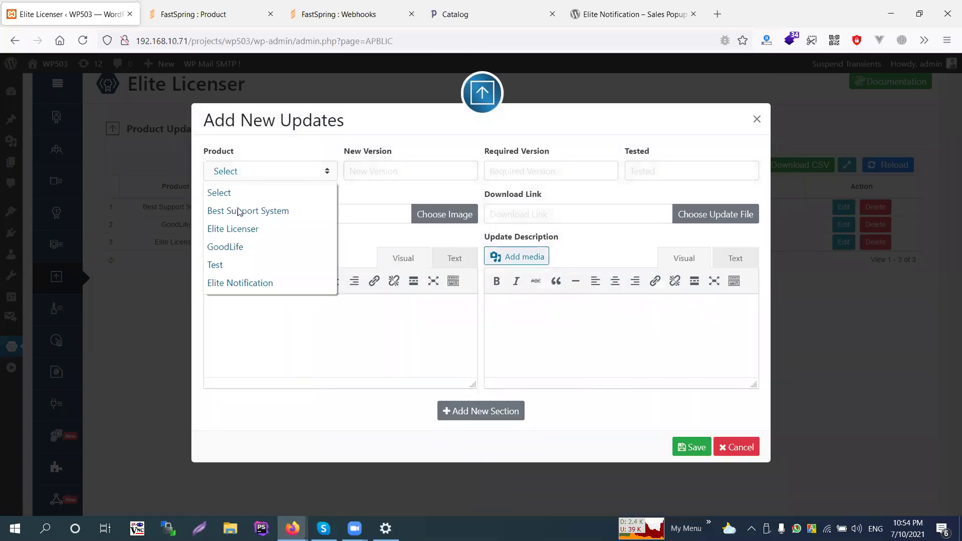
click(262, 212)
click(307, 169)
click(243, 230)
click(378, 170)
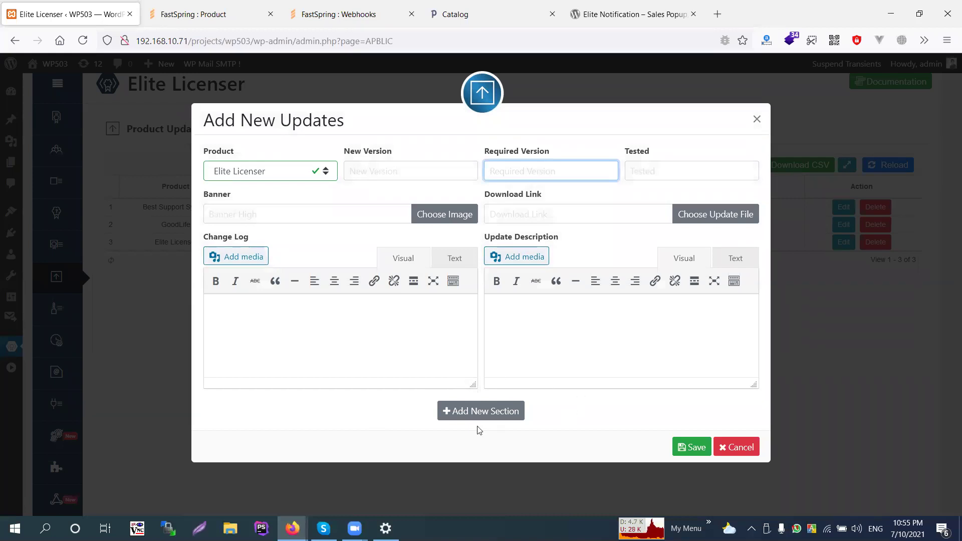
Add an additional section to the update entry, remove it and close the form without saving
click(484, 412)
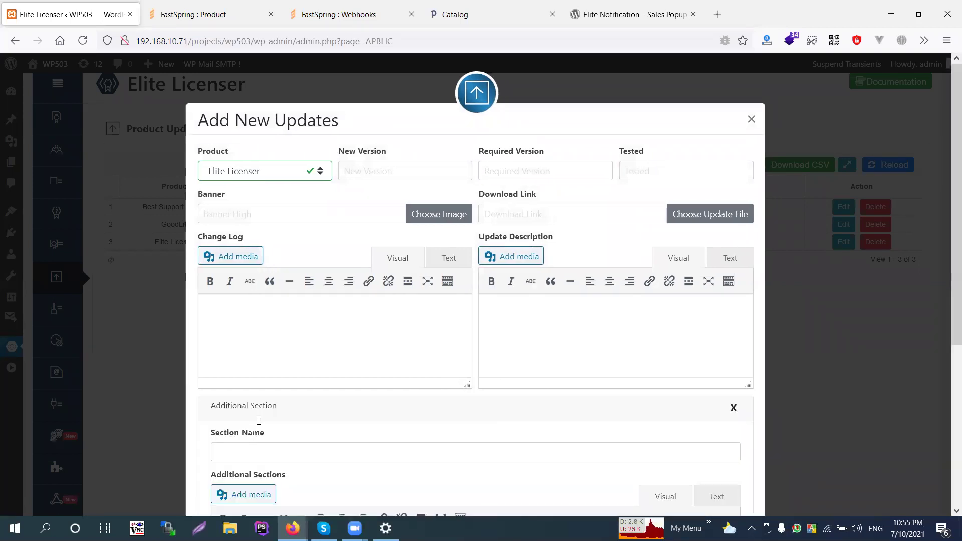
scroll(247, 401, down, 4)
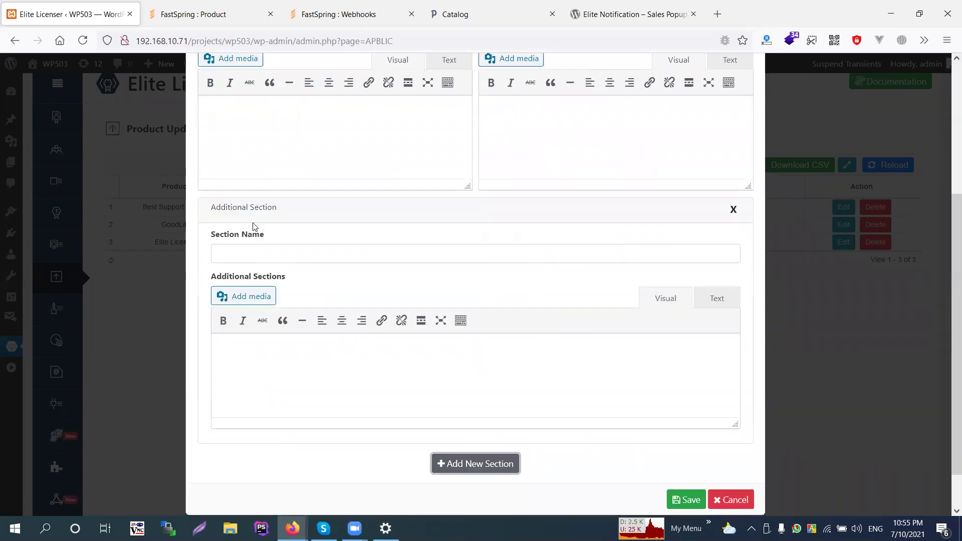
click(733, 210)
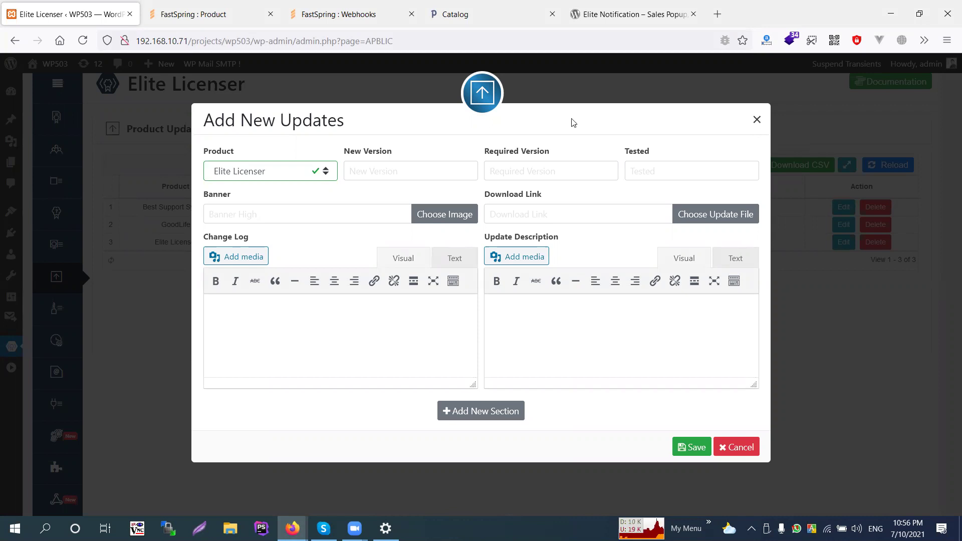
click(21, 266)
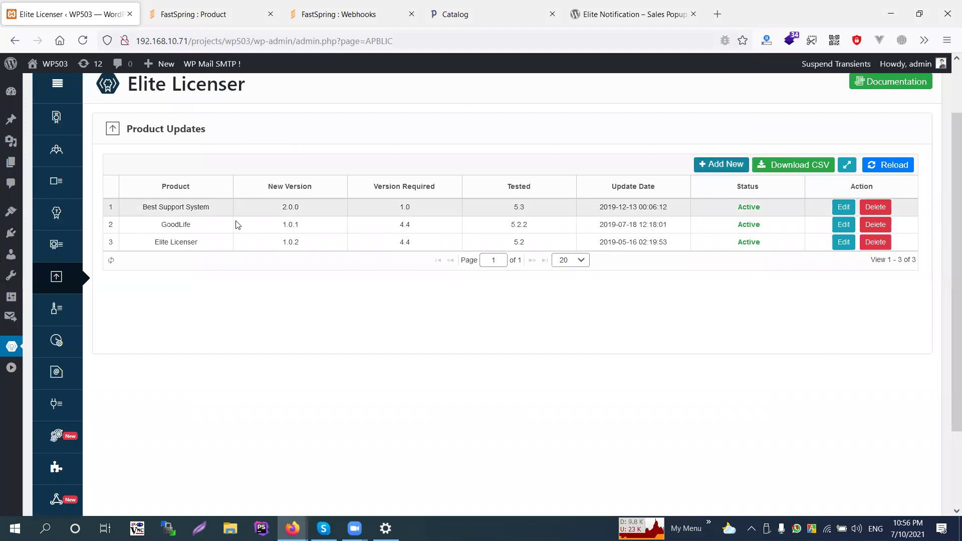
click(732, 164)
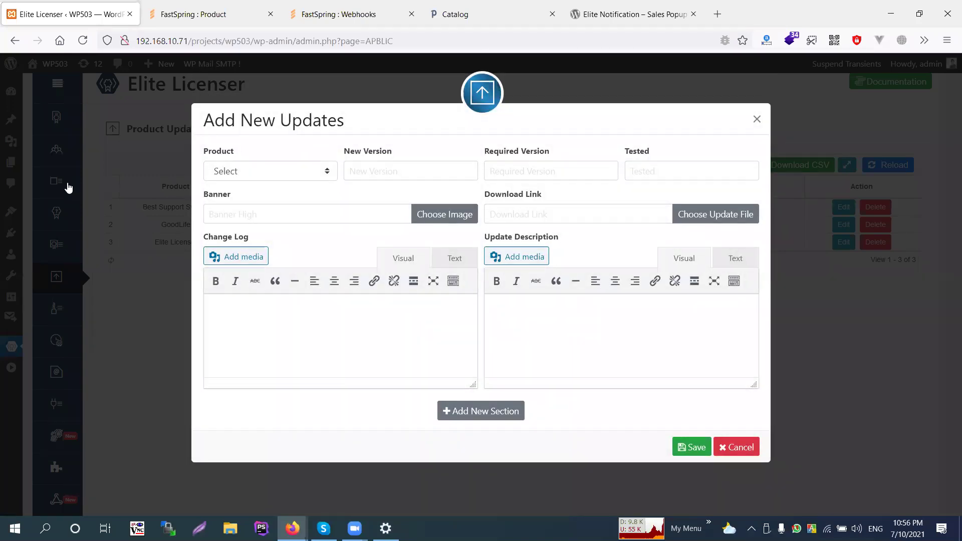
click(780, 218)
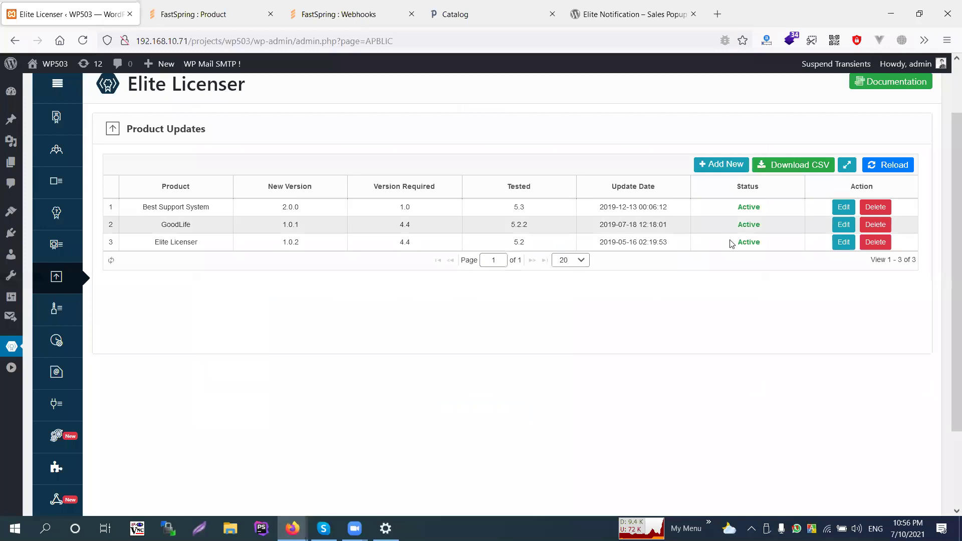
View the Elite Notification product's edit settings from the Product List and close them without saving
click(56, 180)
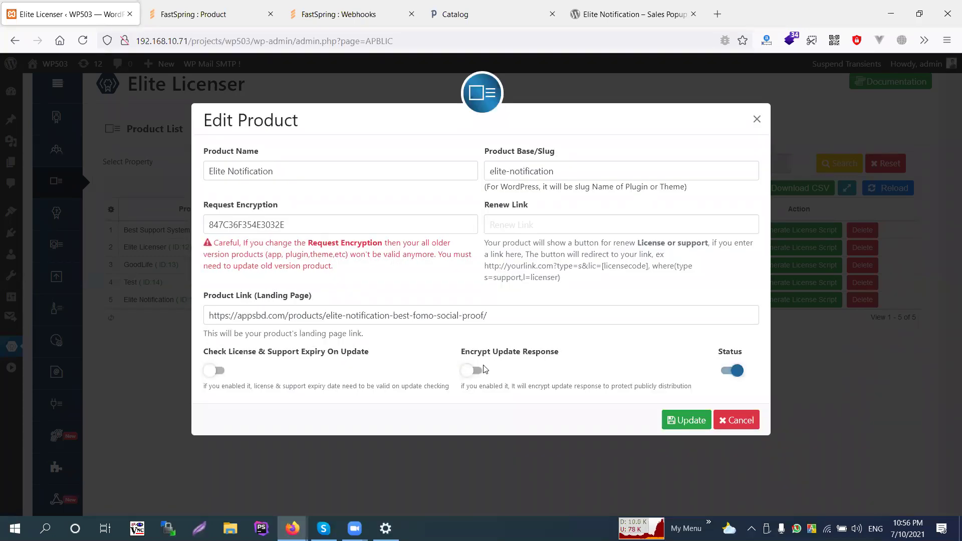
click(736, 420)
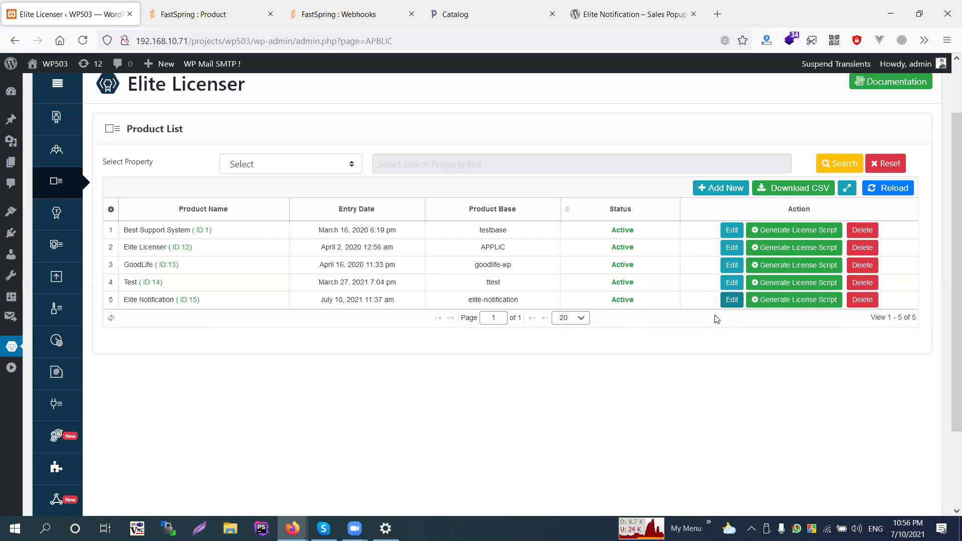
click(732, 300)
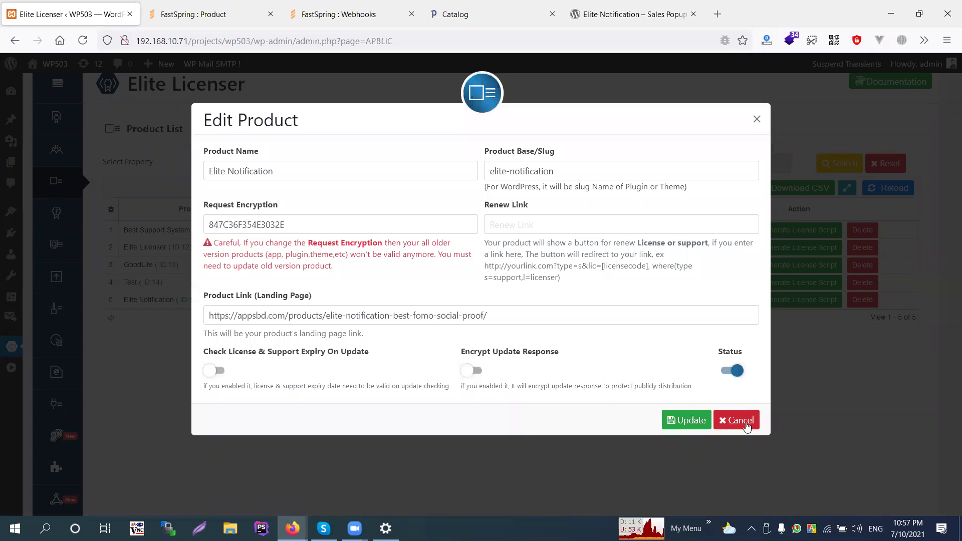
key(Tab)
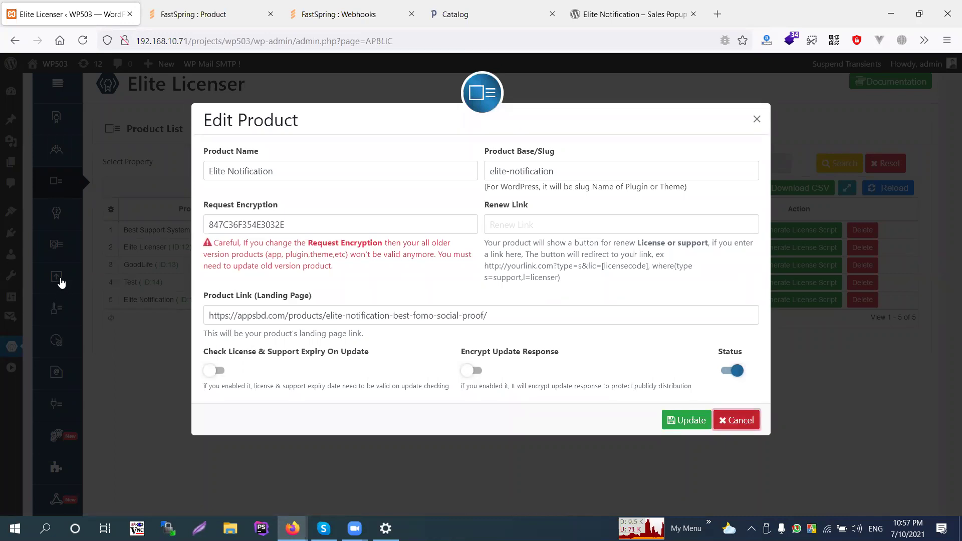
key(Return)
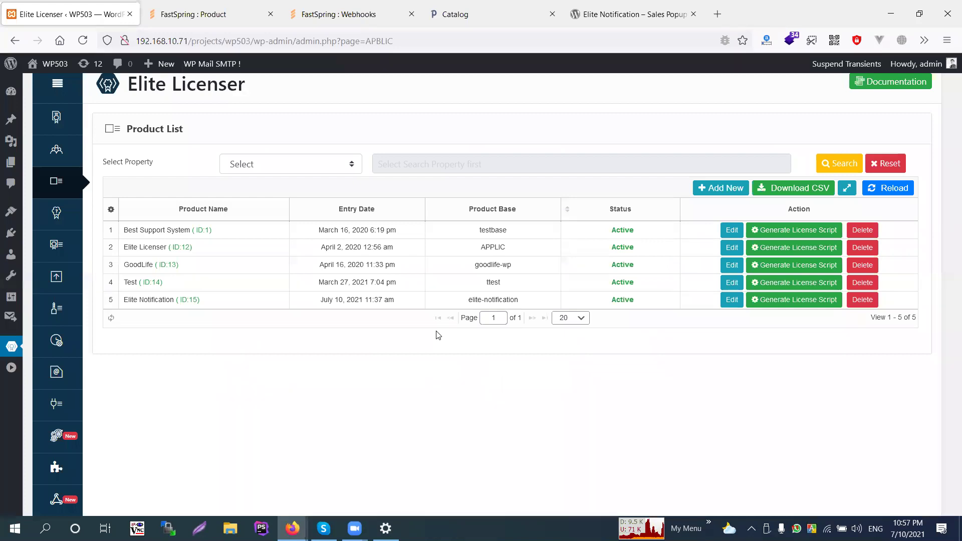
Look over Product Updates, the API List and the documentation index, and return to the API List
key(Tab)
key(Return)
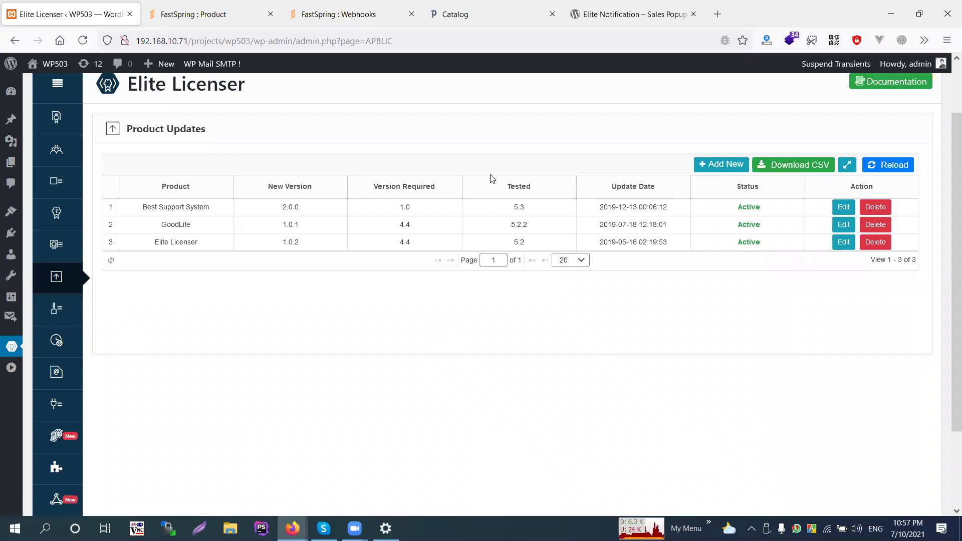
click(59, 316)
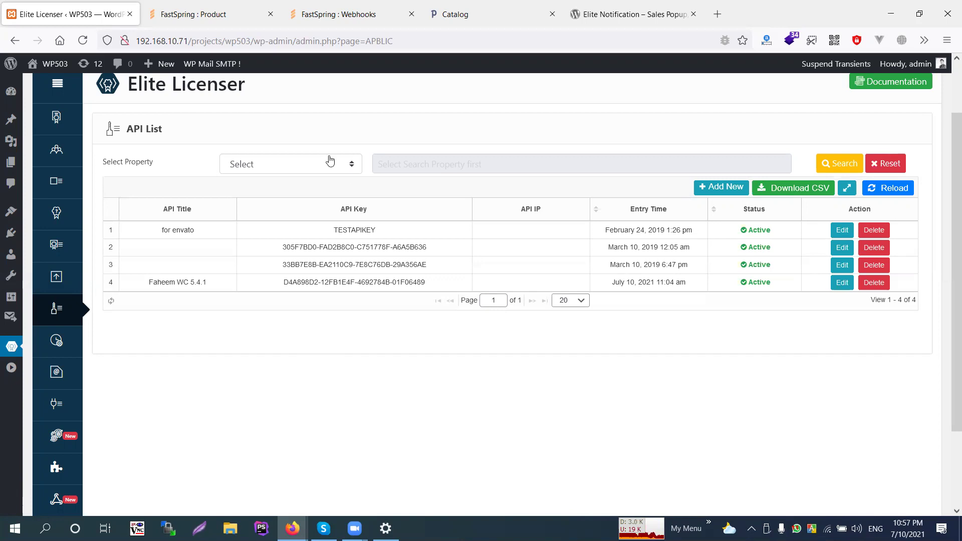
click(908, 85)
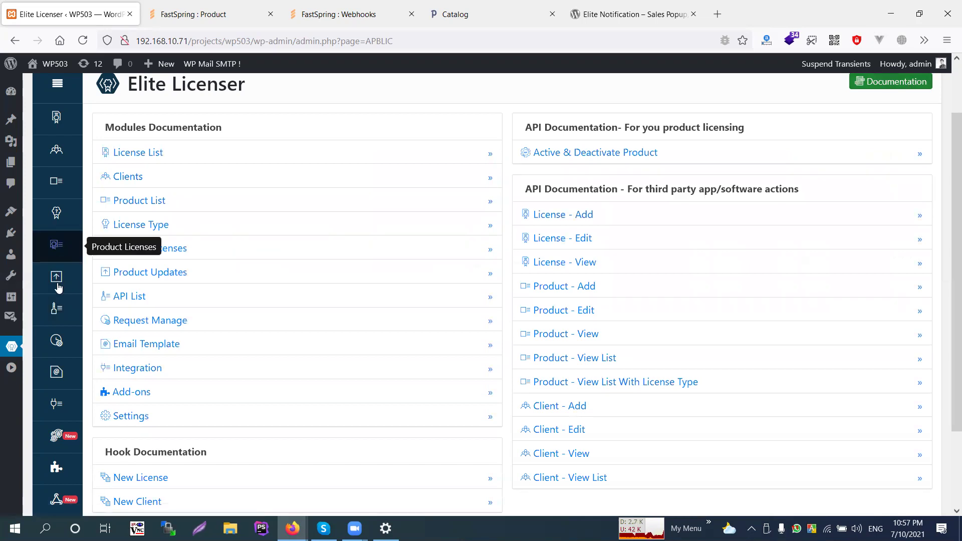
click(57, 308)
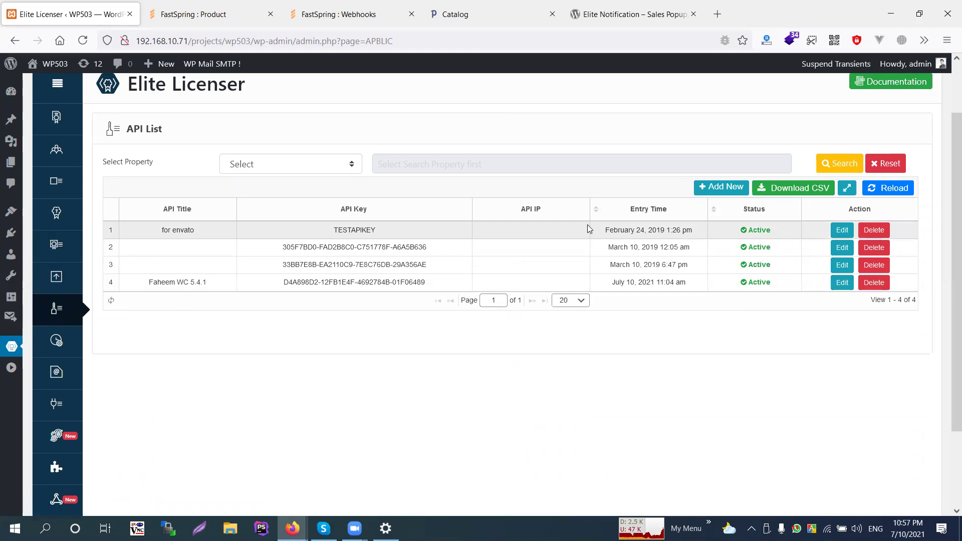
Start adding a new API key and switch its Auto Generate option on and back off
click(722, 186)
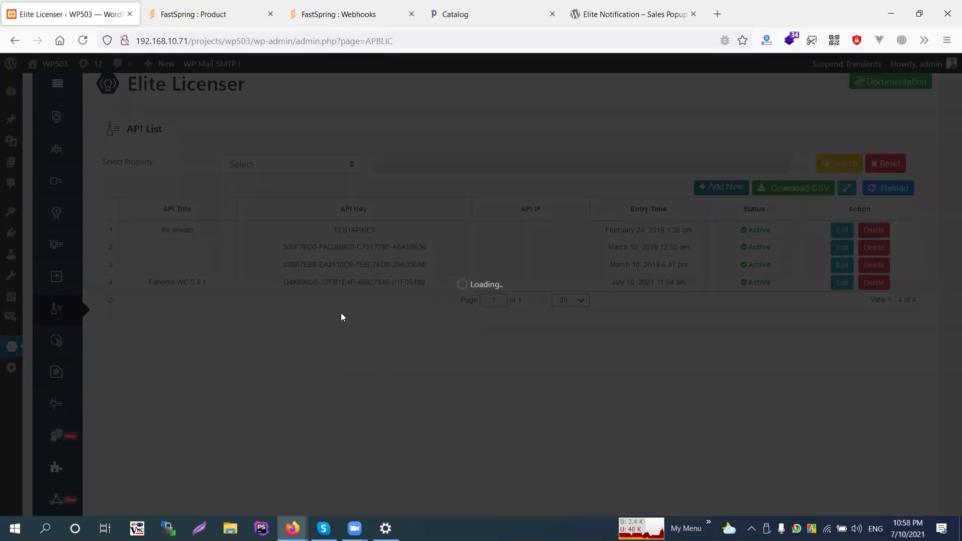
click(285, 172)
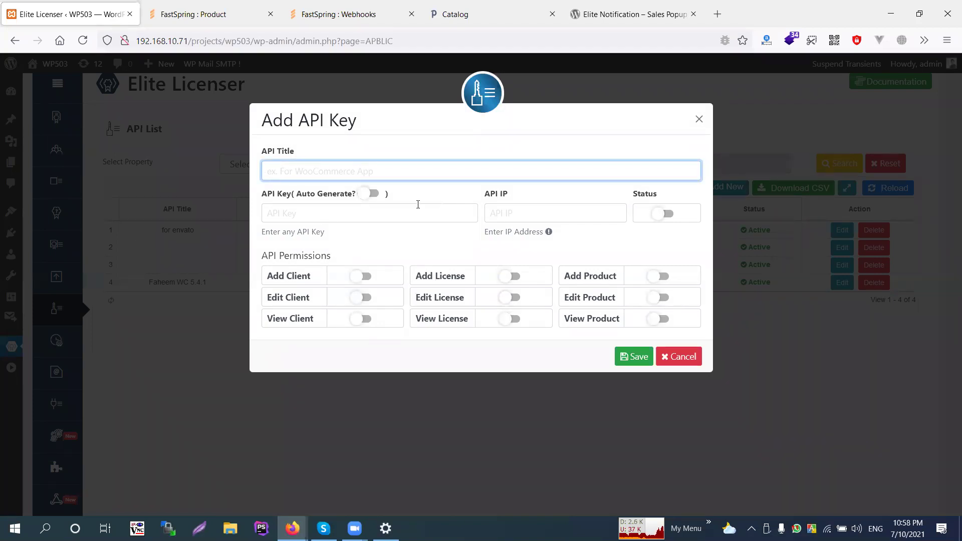
click(371, 194)
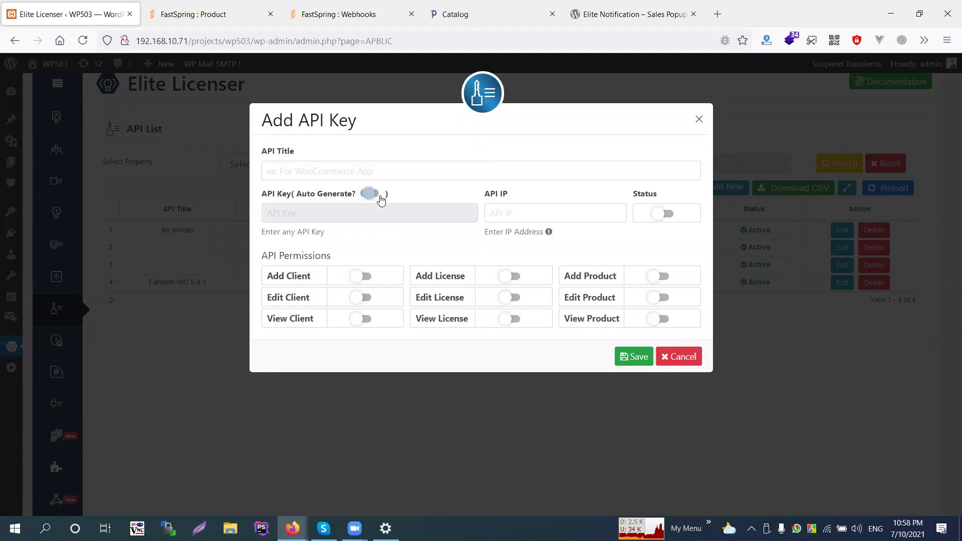
click(373, 194)
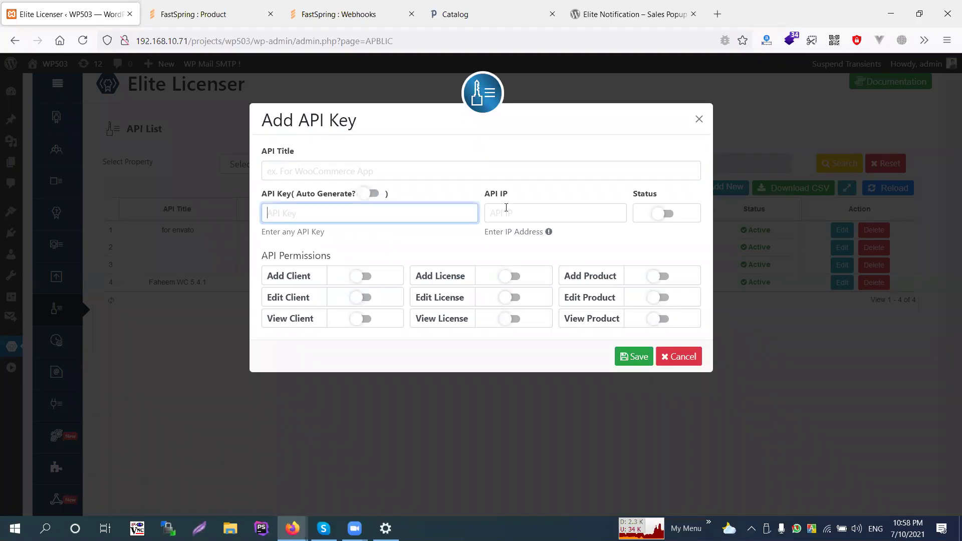
click(407, 195)
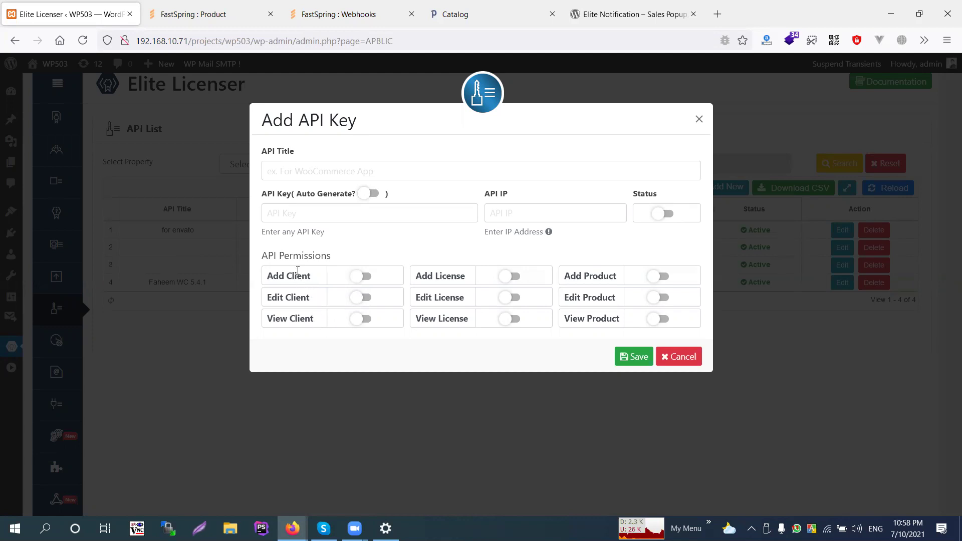
Enable the add, edit and view permissions for clients, licenses and products on the new API key
click(364, 278)
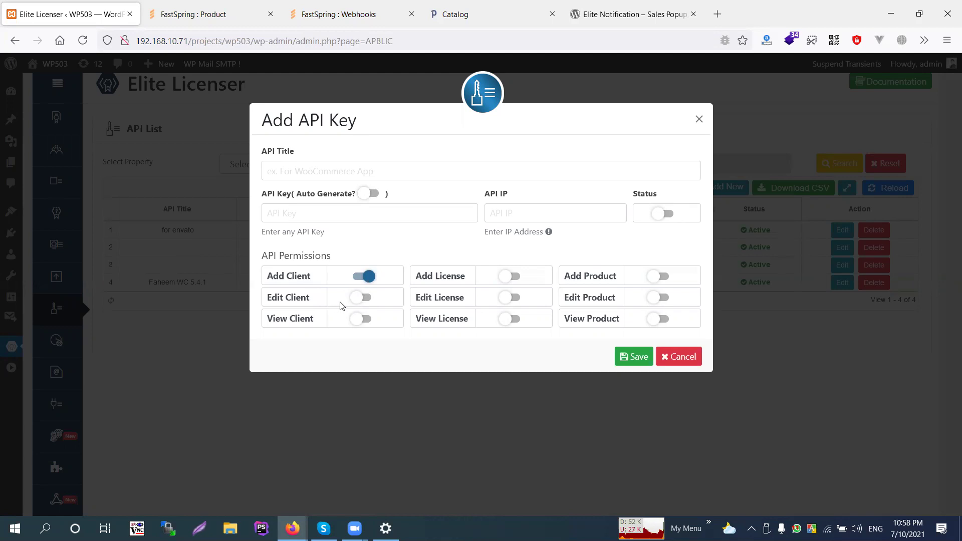
click(361, 299)
click(364, 322)
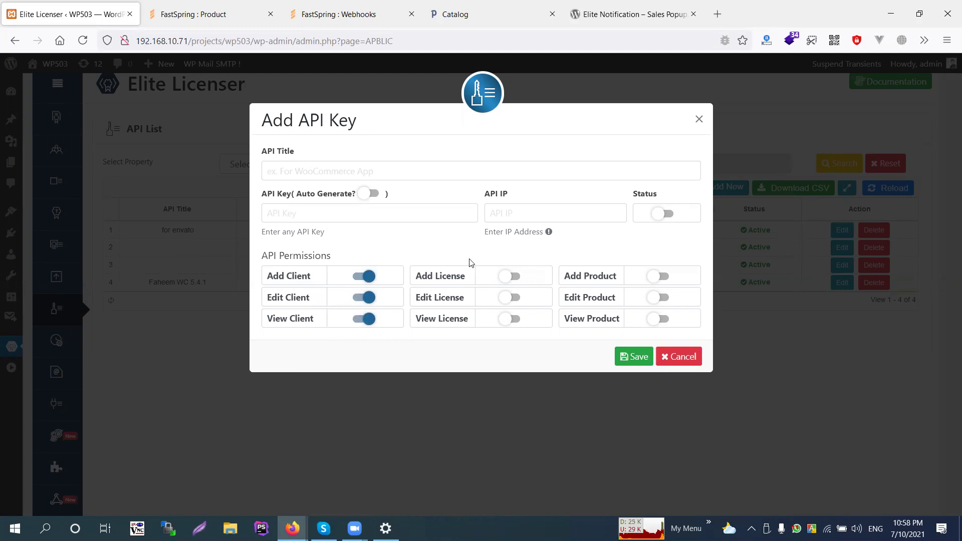
click(506, 277)
click(509, 298)
click(510, 319)
click(655, 279)
click(657, 299)
click(656, 320)
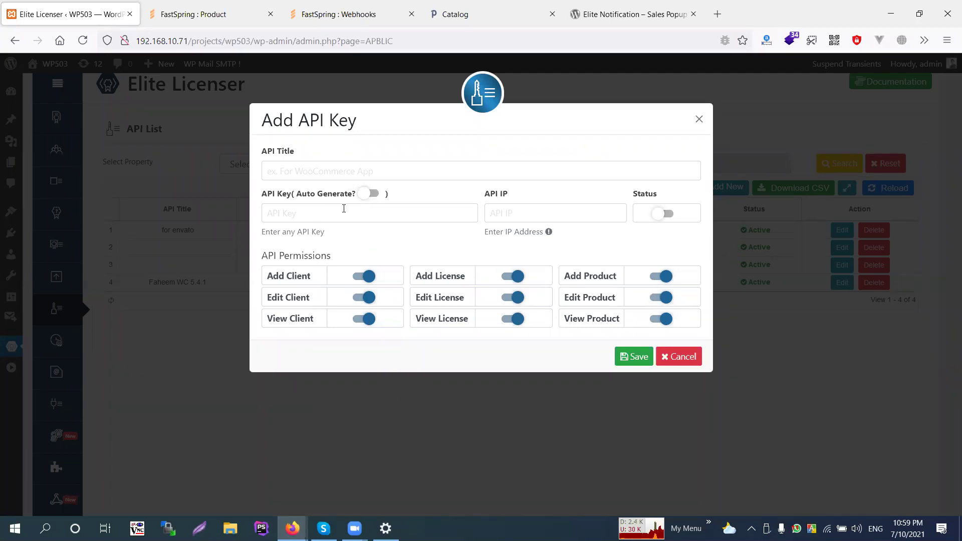
Enable Auto Generate for the new API key, title it "test", and save it
click(366, 194)
click(316, 171)
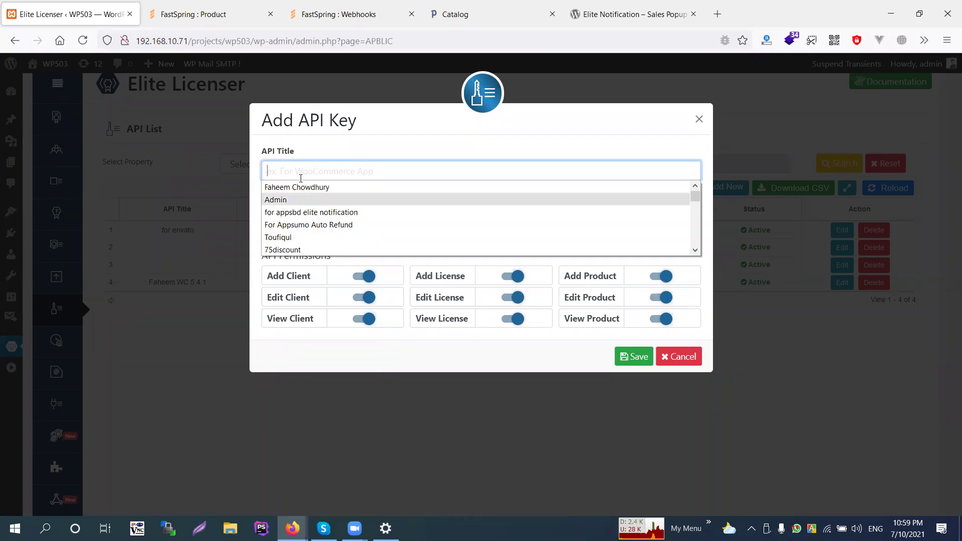
click(300, 171)
text(tets)
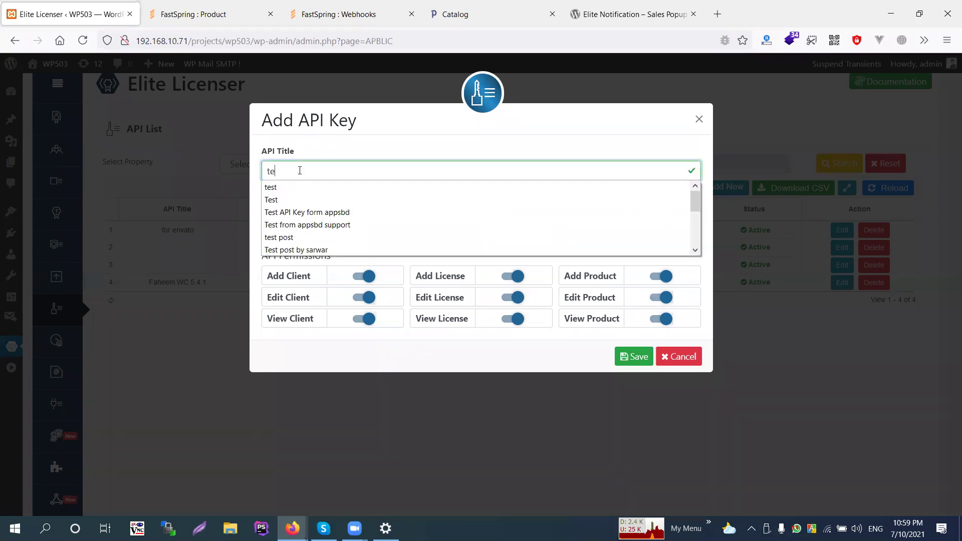
key(BackSpace)
text(st)
click(627, 357)
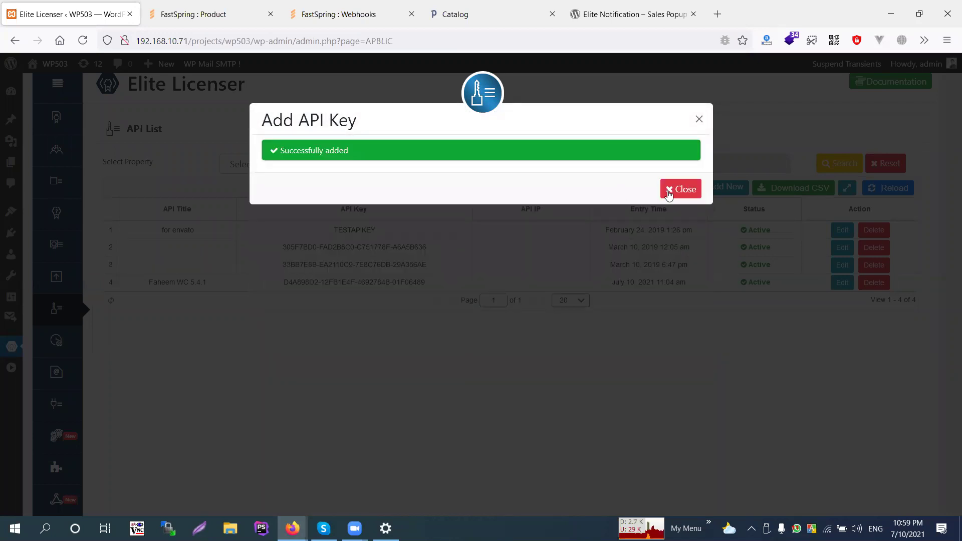
click(575, 239)
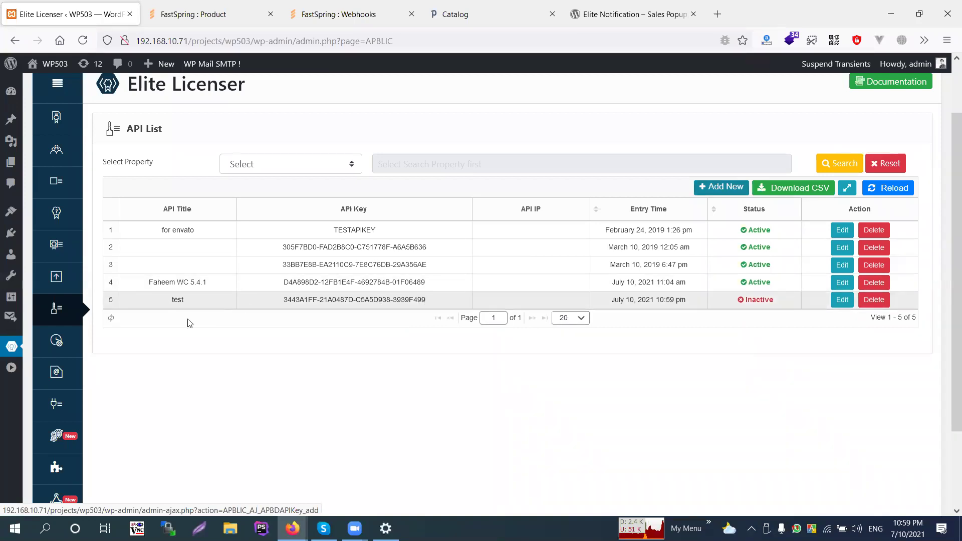
Look over the Request Manage, Email Template and Integration pages, ending on the Envato integration settings
click(57, 342)
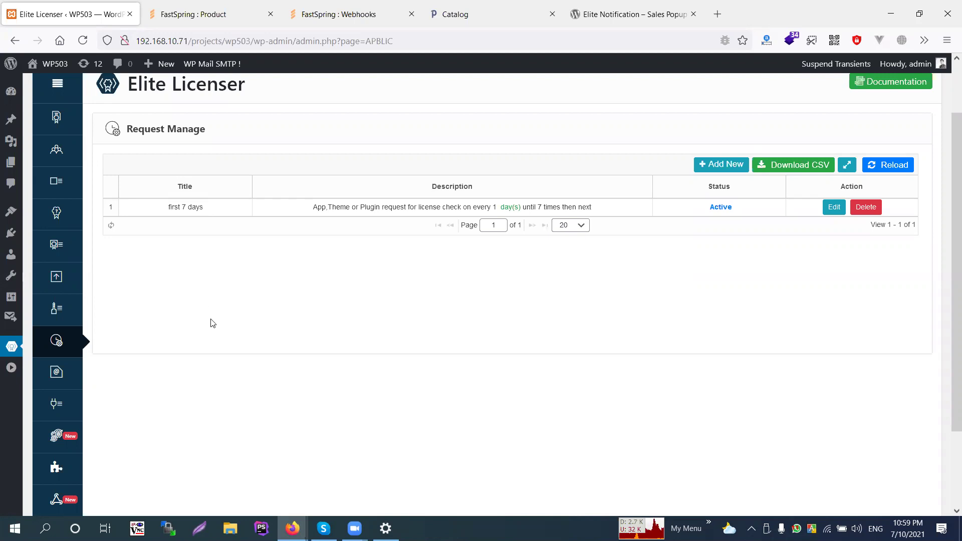
click(64, 377)
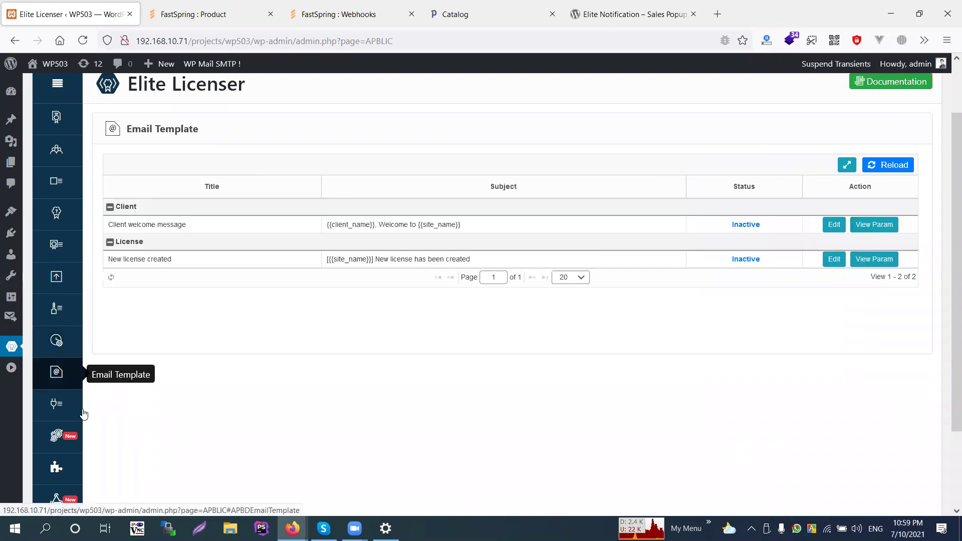
click(56, 407)
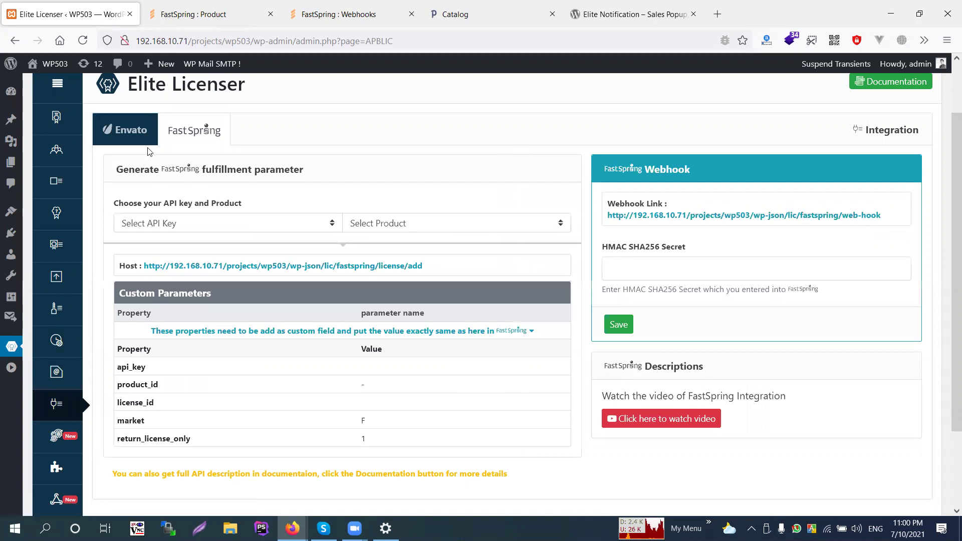
click(199, 142)
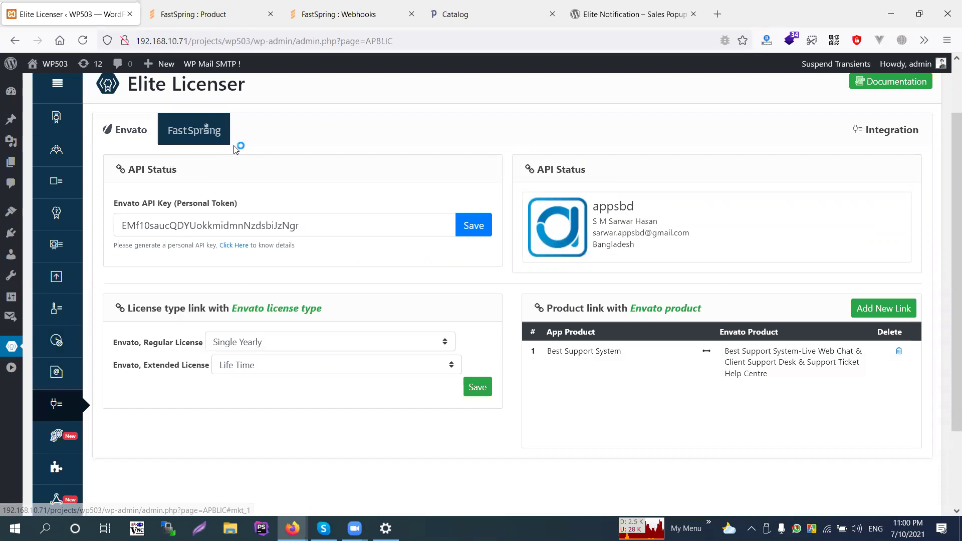
Read the Envato instructions for getting a personal API key and close them
scroll(522, 230, down, 3)
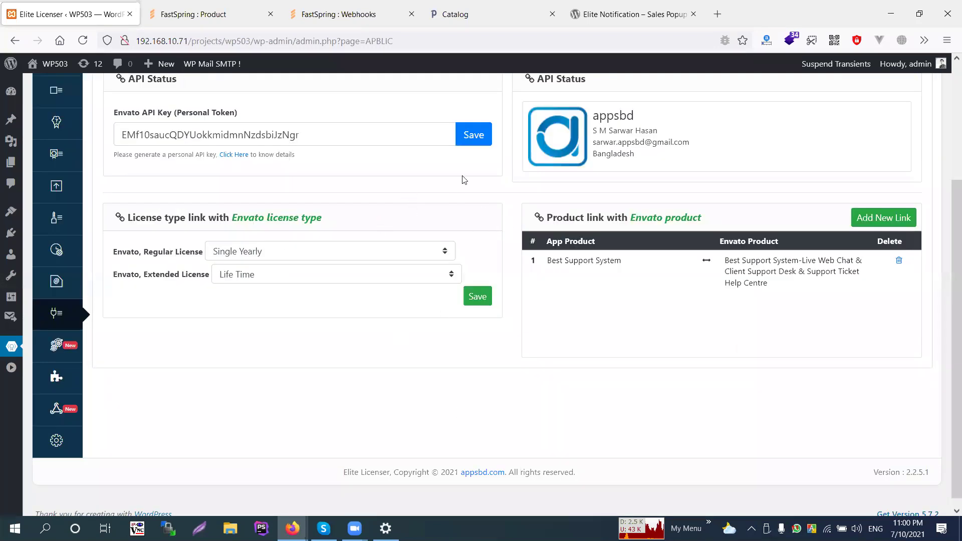
scroll(461, 178, down, 1)
key(Tab)
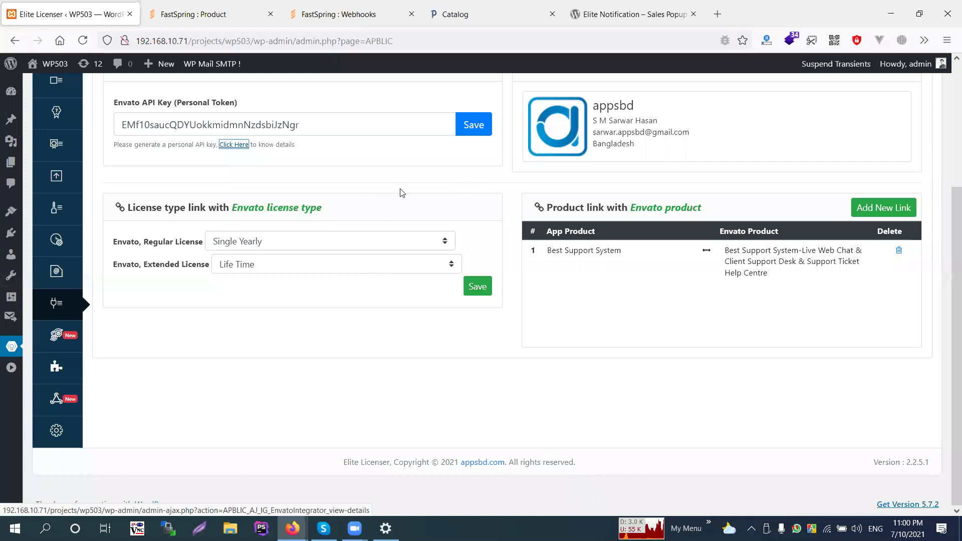
key(Return)
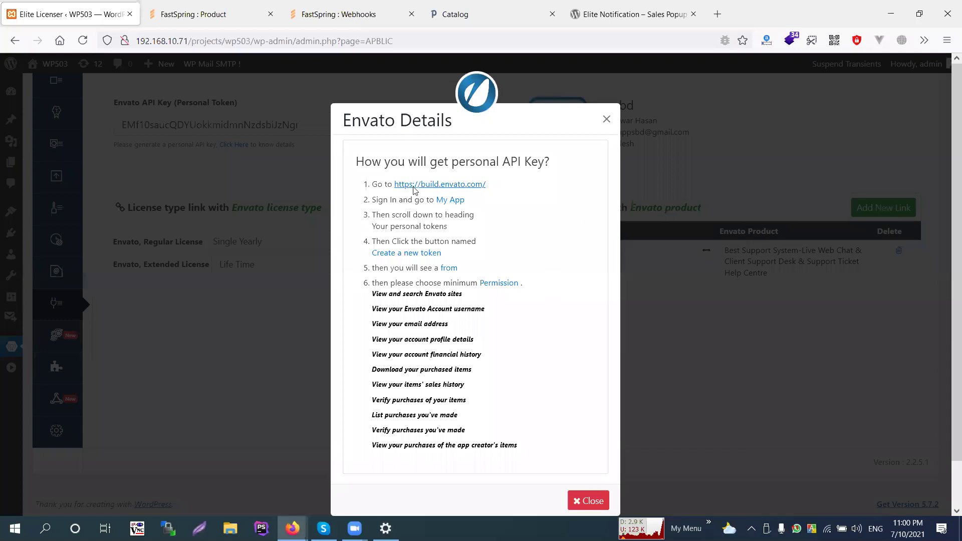
key(Escape)
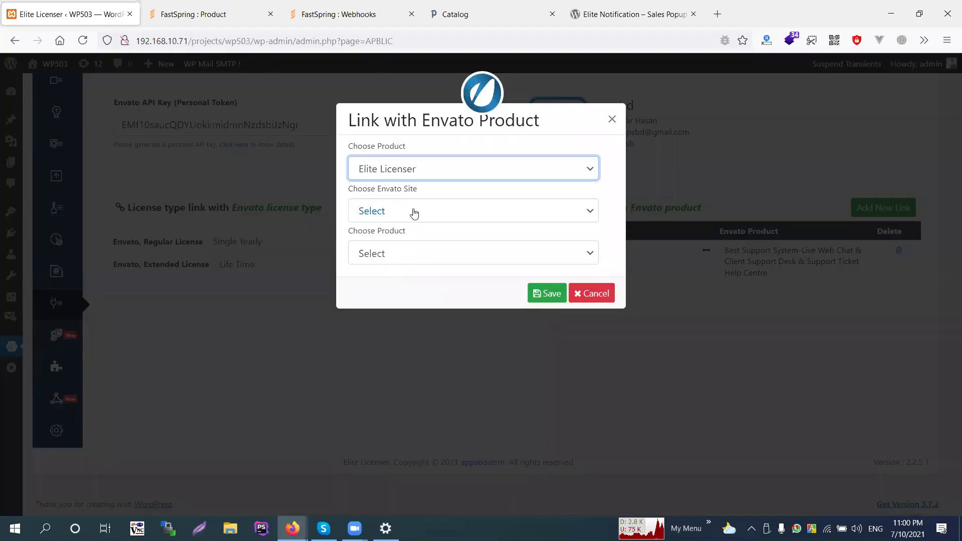
Fill in a new Envato product link from GoodLife to the Best Support System item on CodeCanyon.com and close it without saving
click(404, 214)
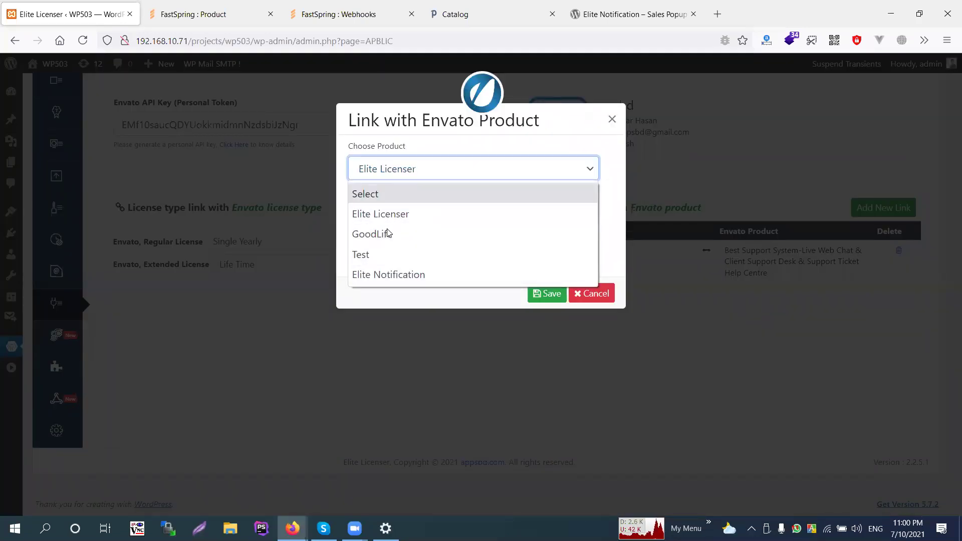
click(388, 234)
click(416, 214)
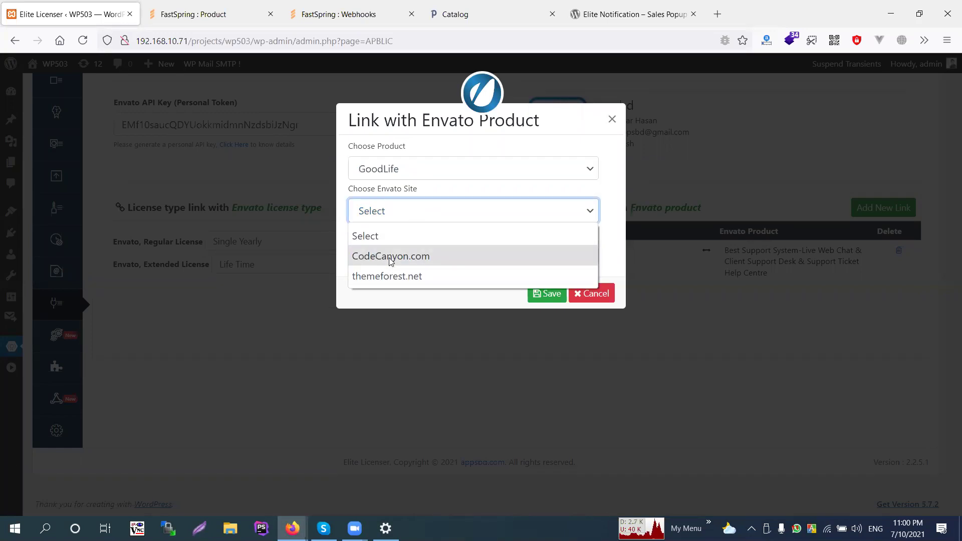
click(391, 257)
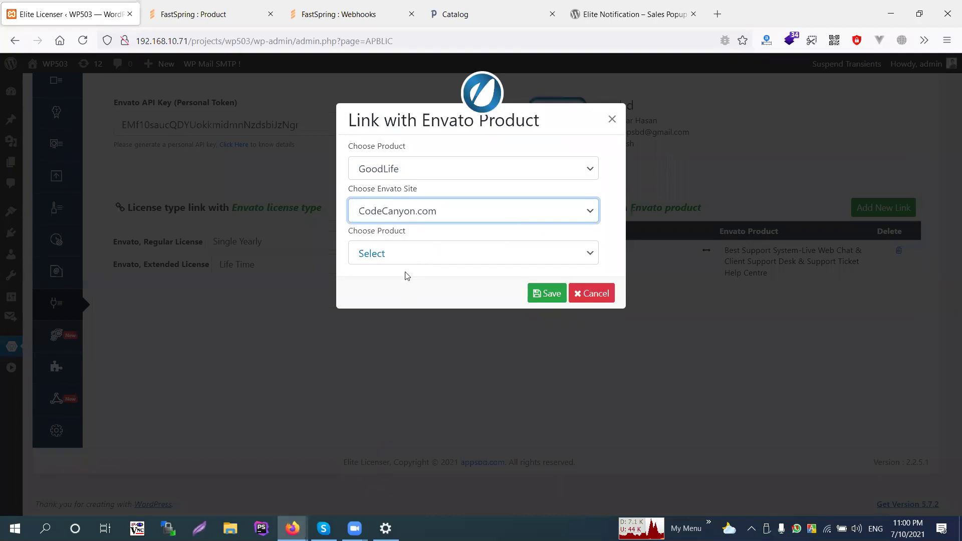
click(408, 253)
click(537, 299)
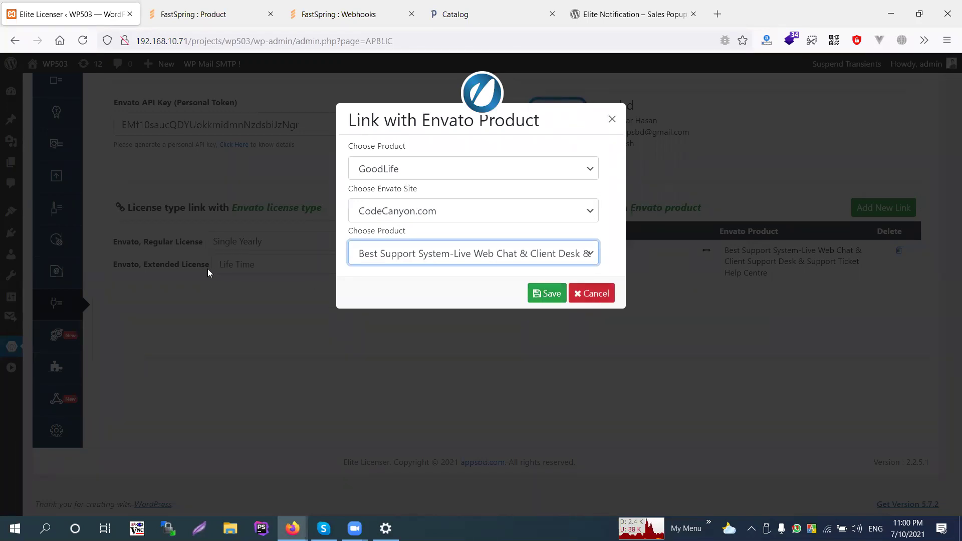
click(113, 244)
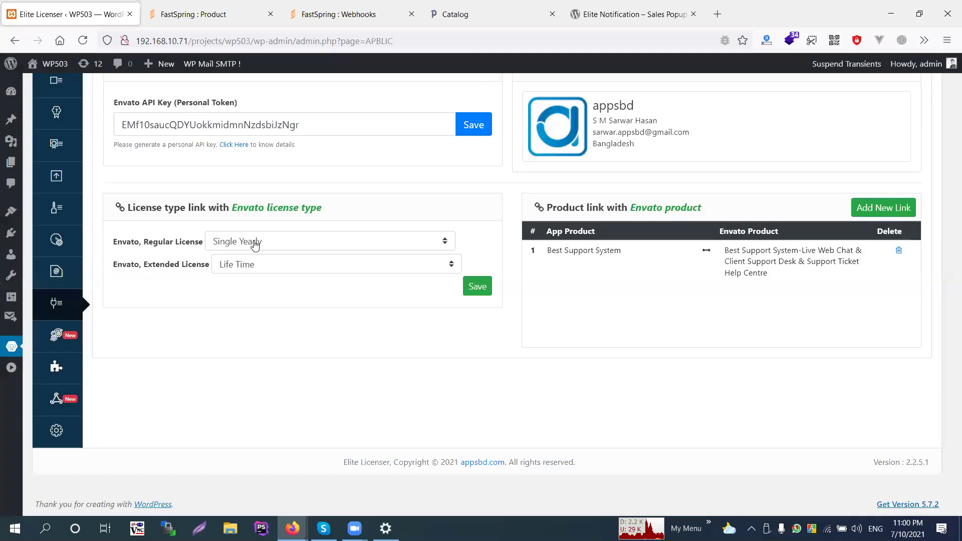
Save the Envato license type links with Single Yearly for Regular License and Life Time for Extended License
click(253, 242)
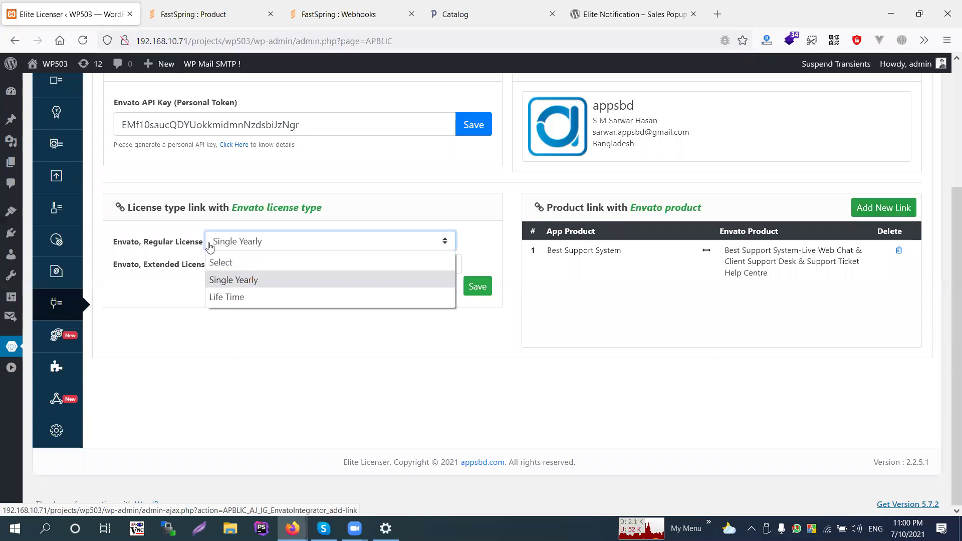
click(479, 288)
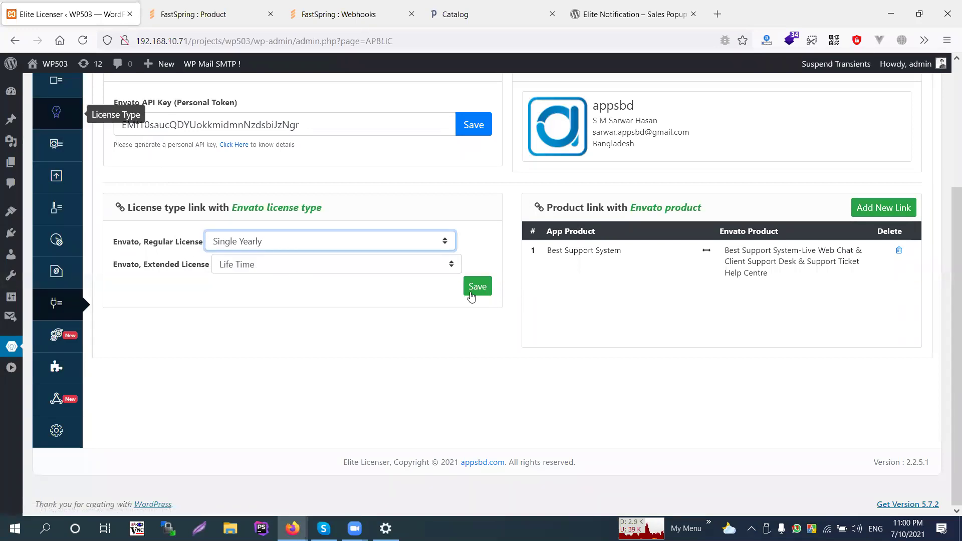
click(470, 295)
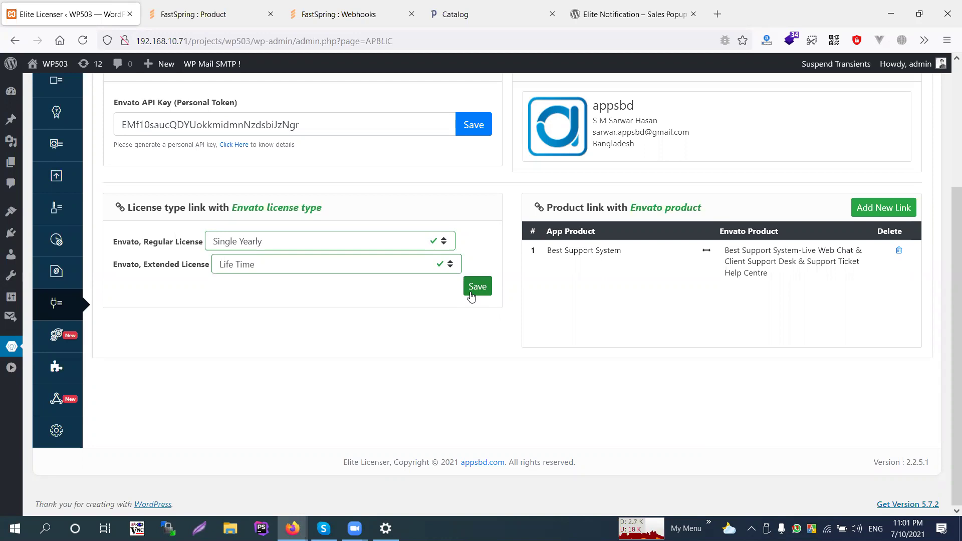
Examine the FastSpring integration's fulfillment parameters and webhook settings, including the API keys available for selection
scroll(296, 296, up, 3)
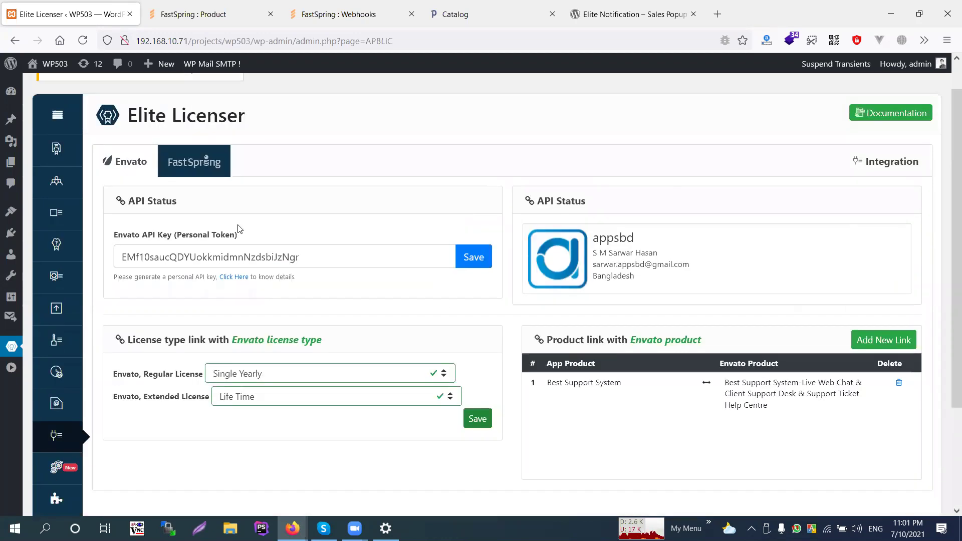
click(198, 160)
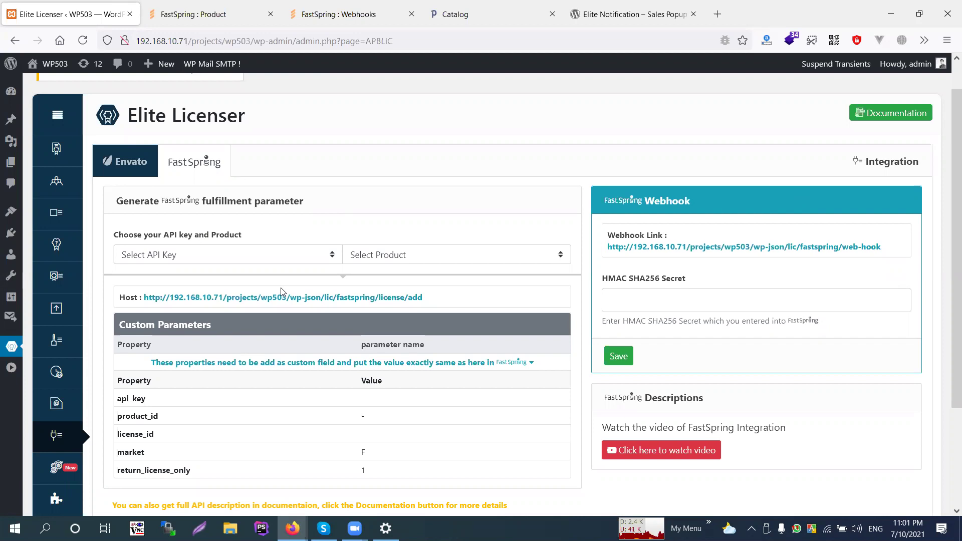
scroll(280, 288, down, 2)
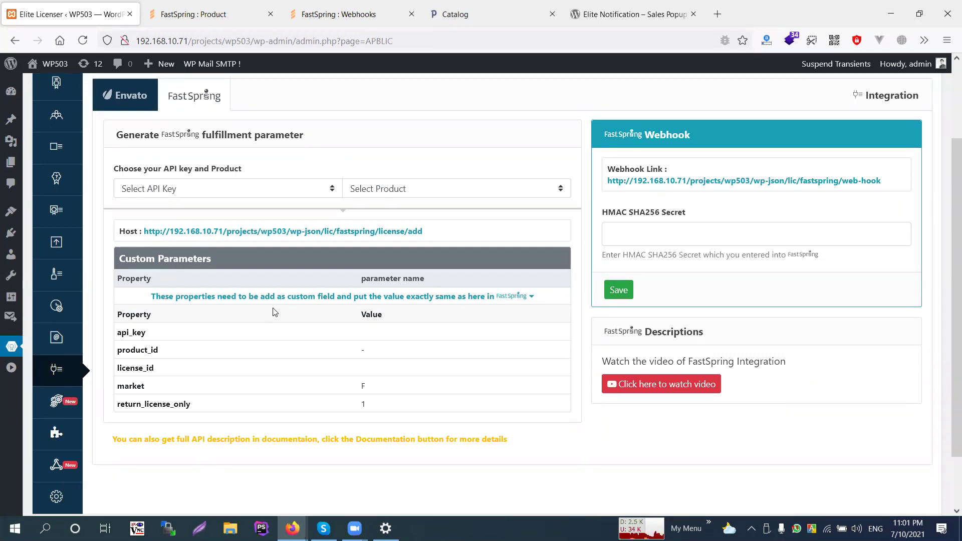
click(283, 195)
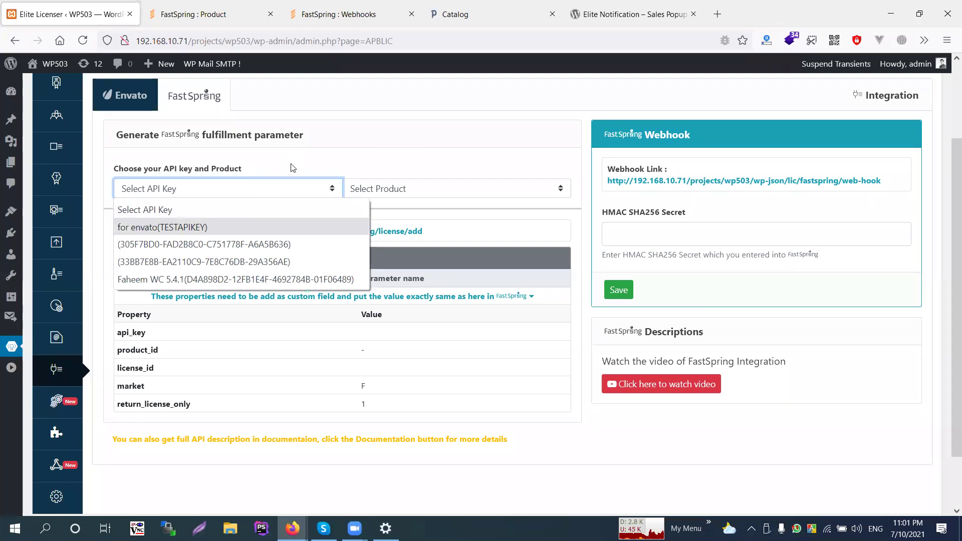
click(284, 186)
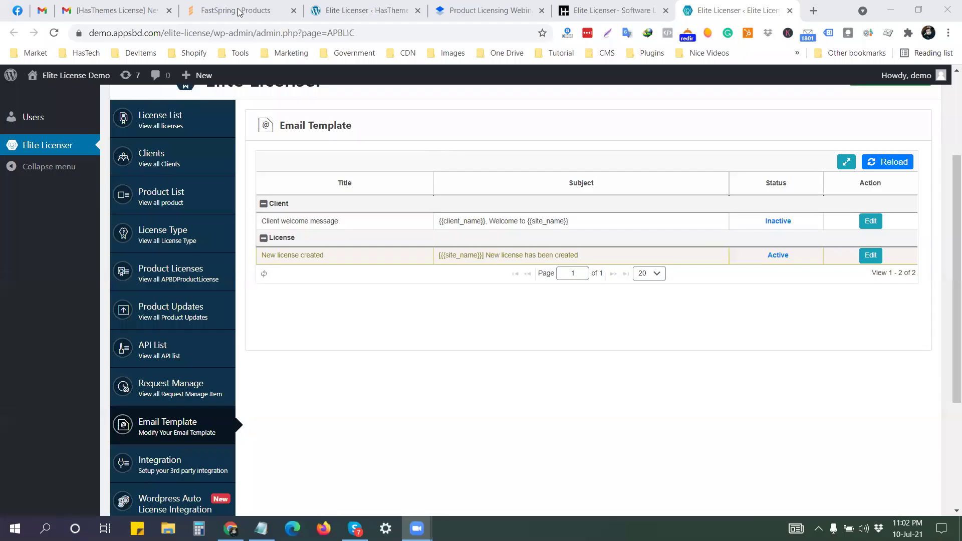
Switch to the FastSpring product list and start a new product titled "Hashbar Personal Lifetime"
click(238, 11)
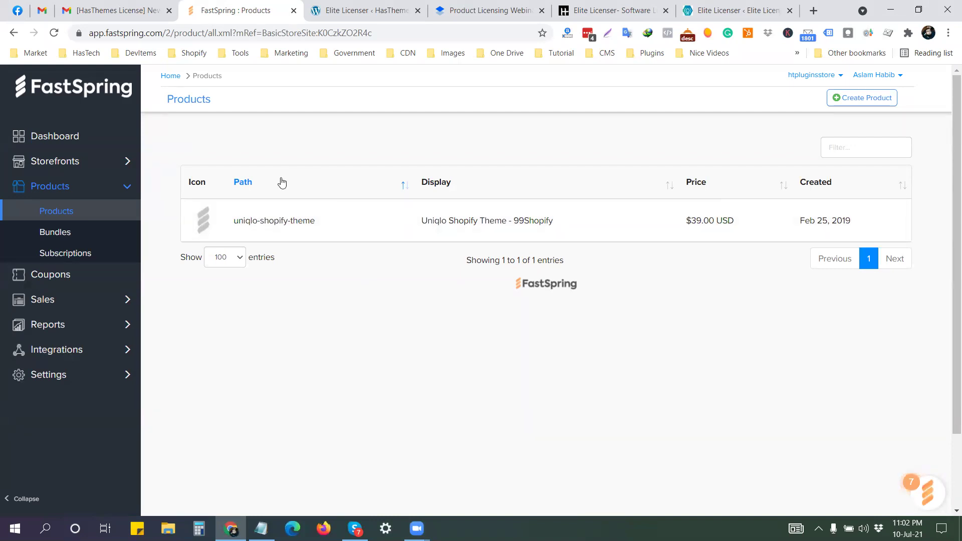
click(869, 98)
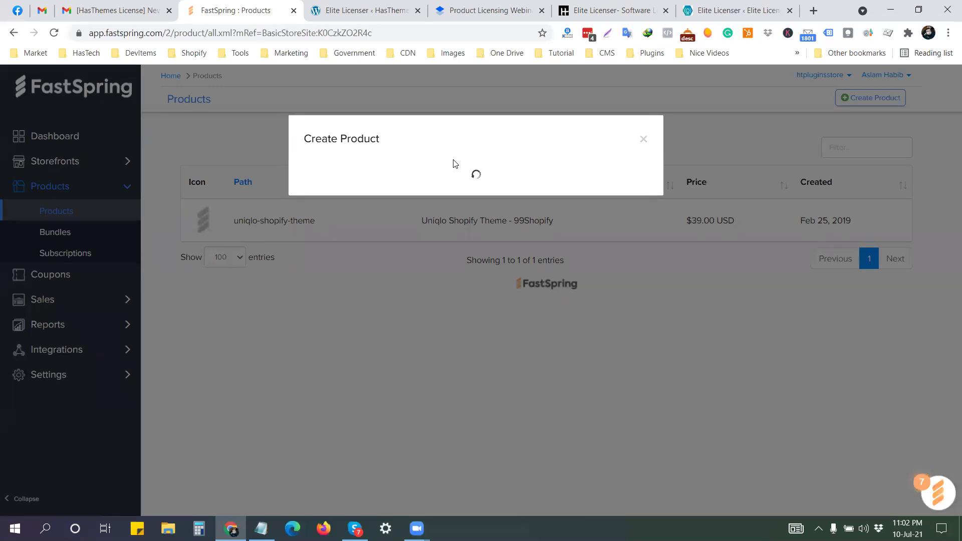
click(397, 197)
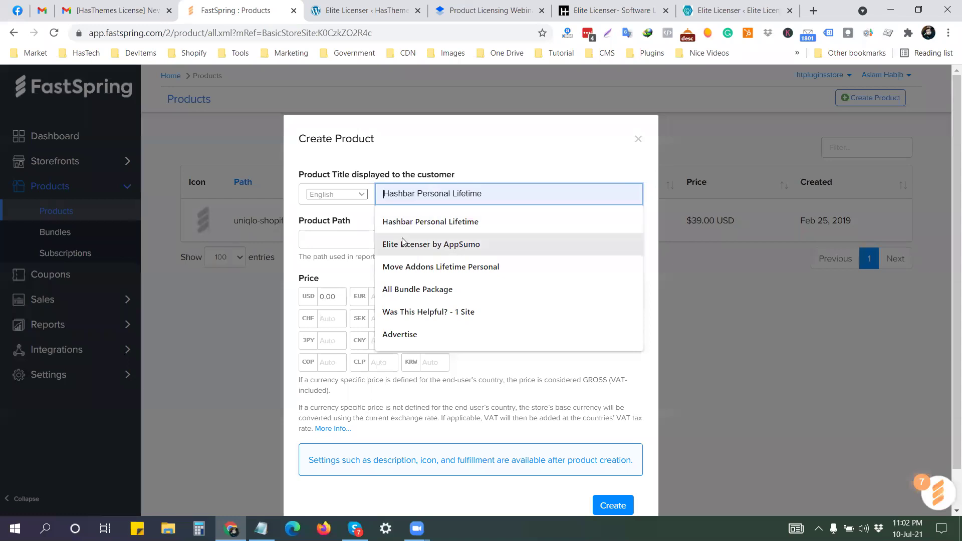
click(442, 226)
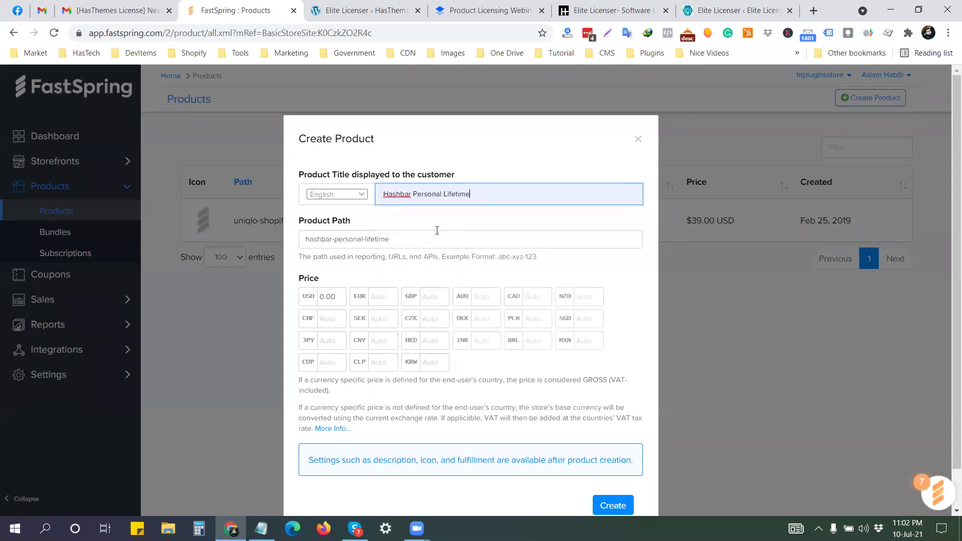
drag(483, 194, 379, 200)
click(493, 153)
drag(473, 194, 379, 201)
click(463, 200)
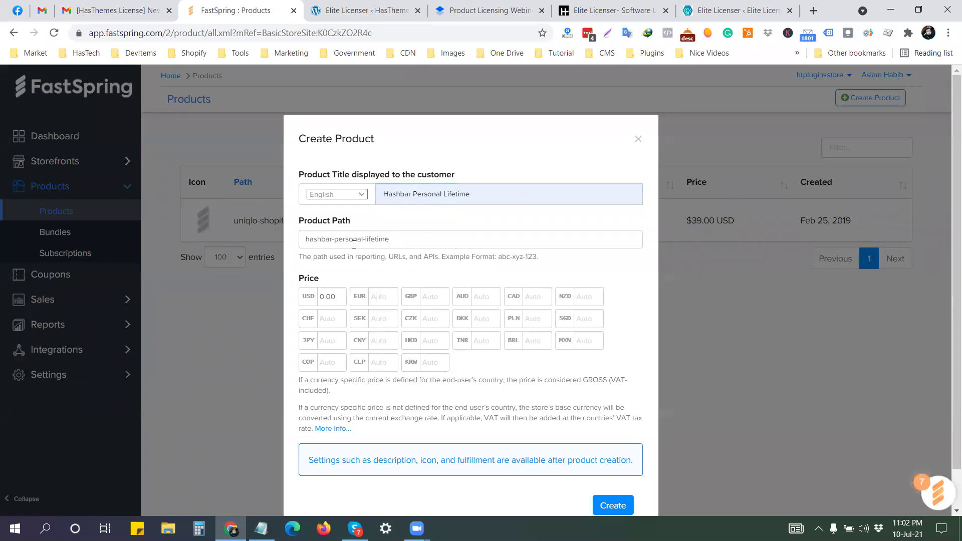
Set the new product's USD price to 59 and create the product
scroll(373, 257, down, 1)
click(307, 261)
text(59)
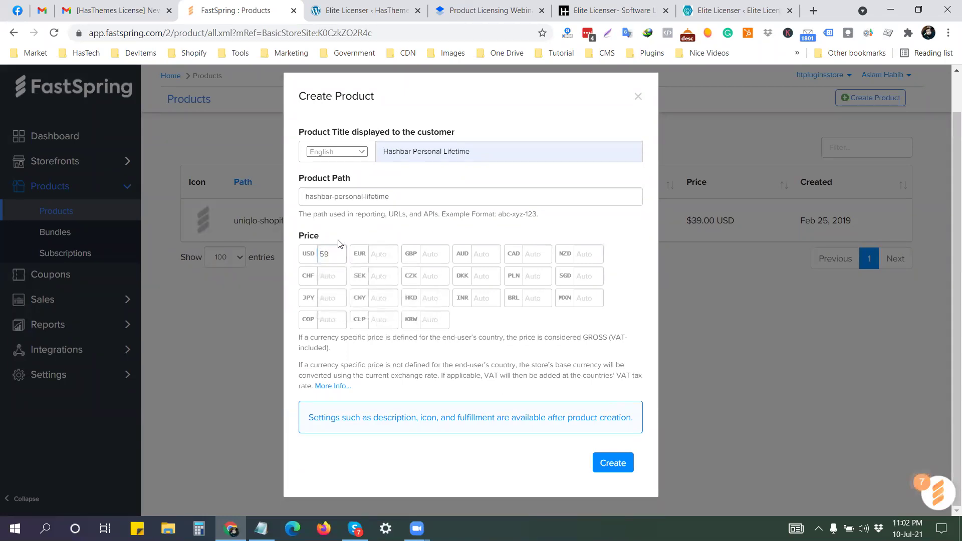
click(612, 462)
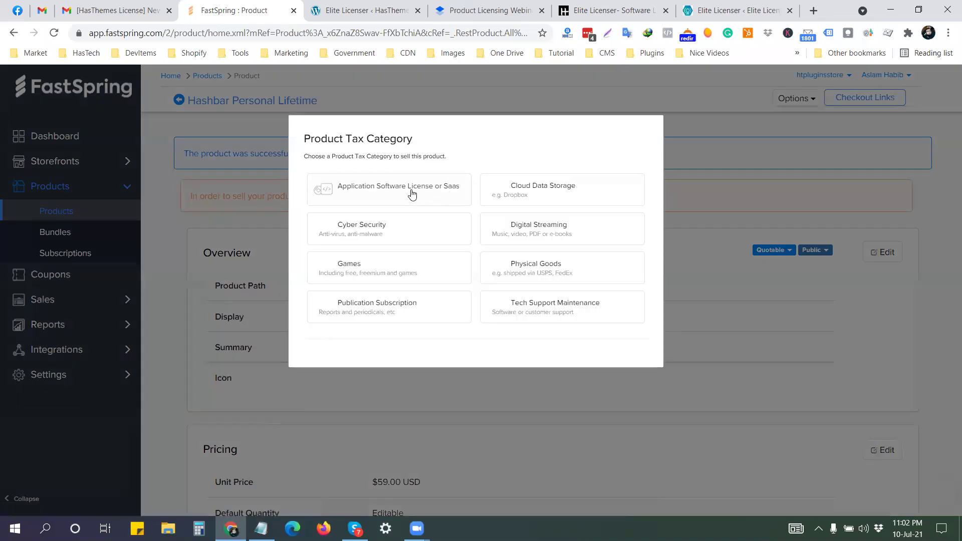
Try the Application Software License or SaaS tax category with online SaaS delivery, and go back to the category choices
click(426, 198)
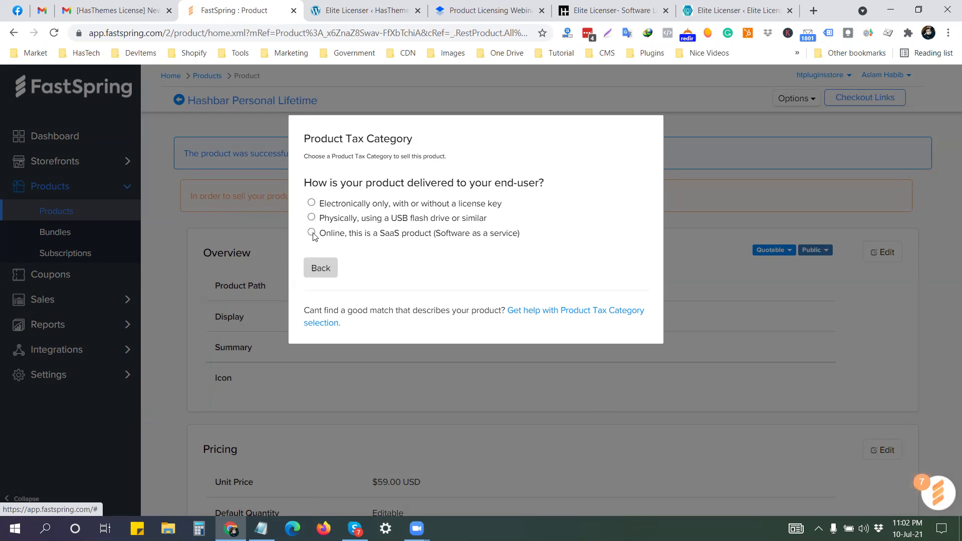
click(311, 233)
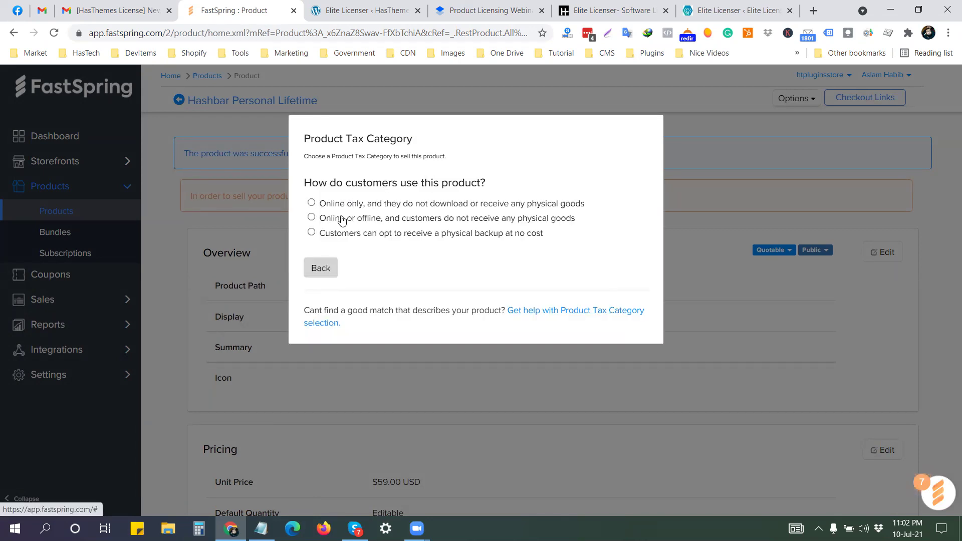
click(327, 267)
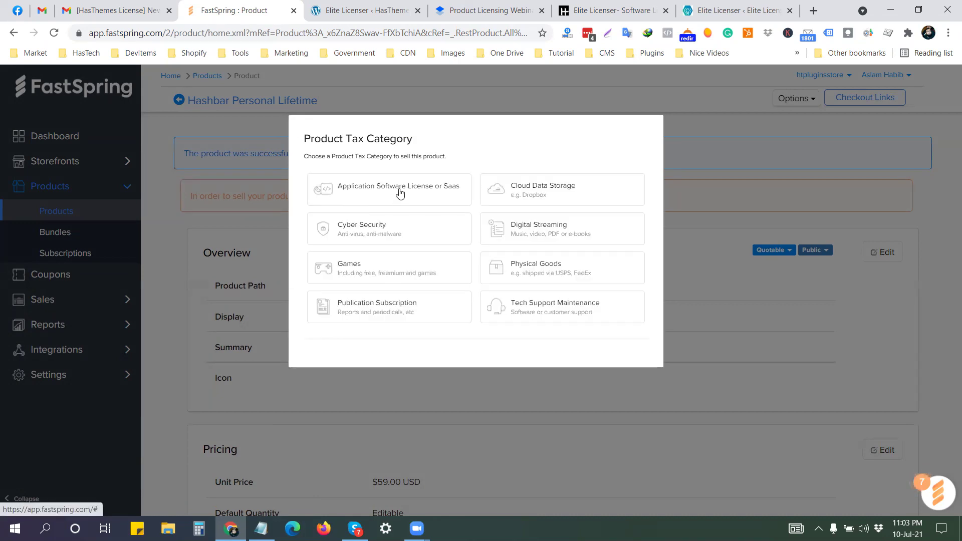
Save a default tax category for application software: electronically delivered, not primarily for educational use, with a perpetual license
click(401, 190)
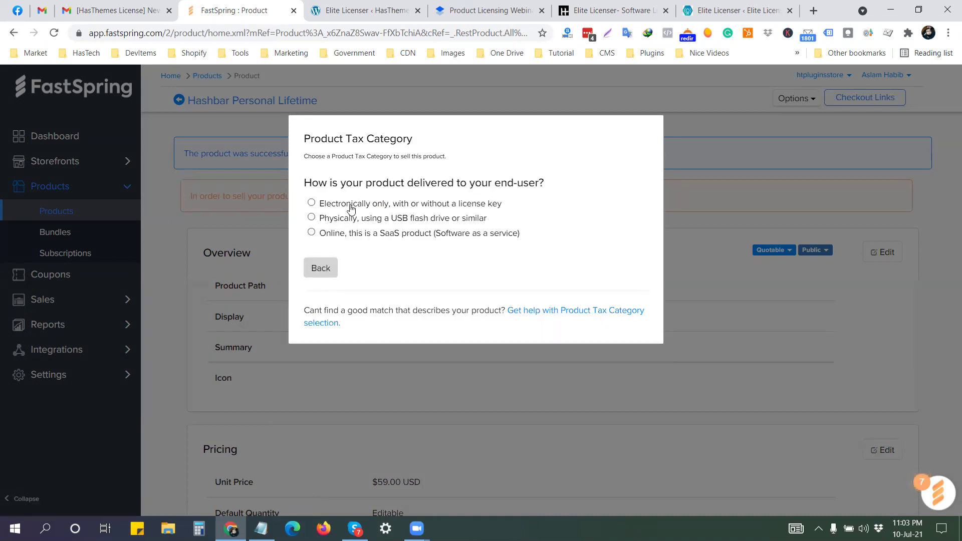
click(321, 205)
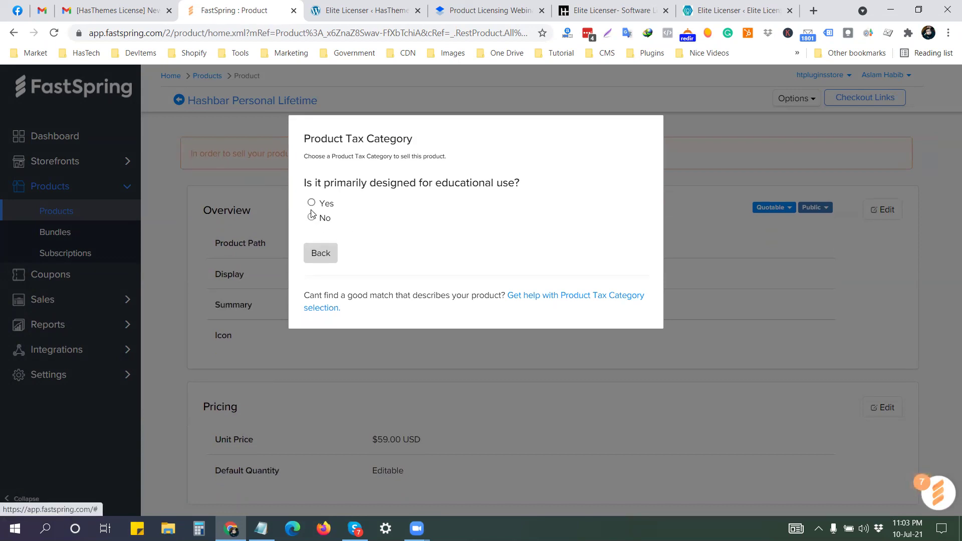
click(312, 216)
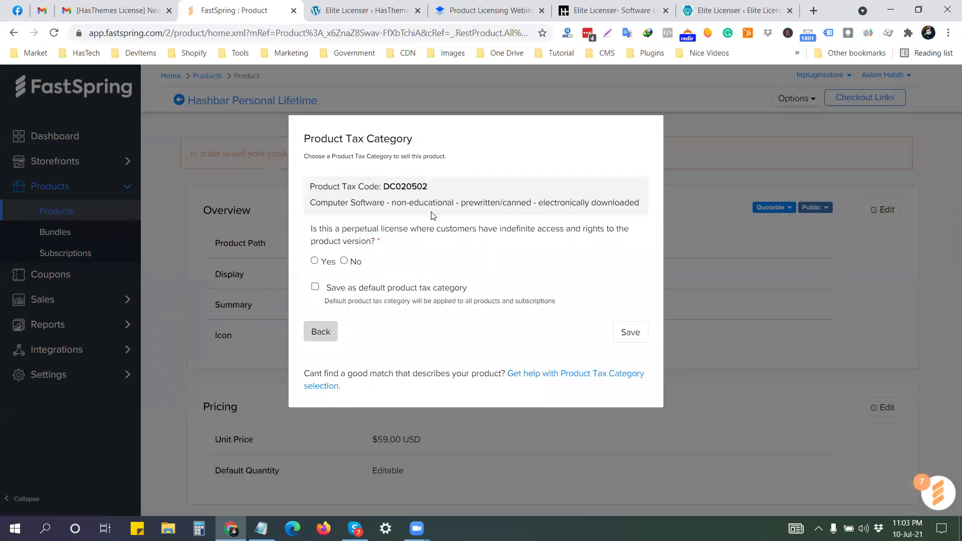
click(314, 261)
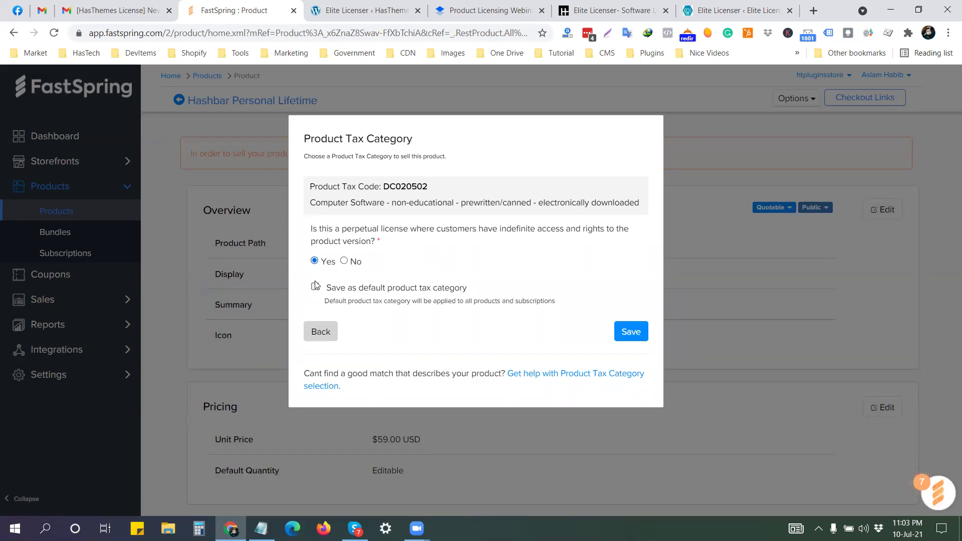
click(316, 286)
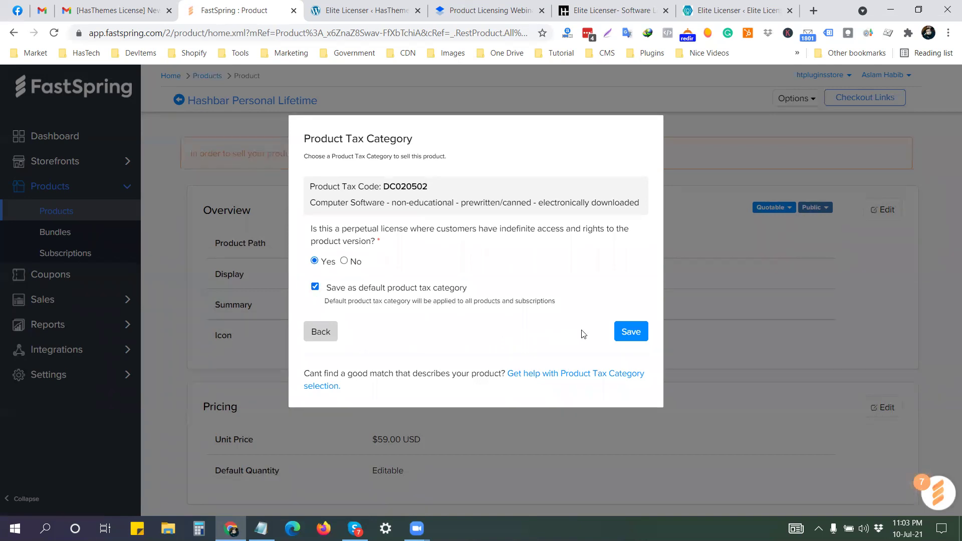
click(632, 332)
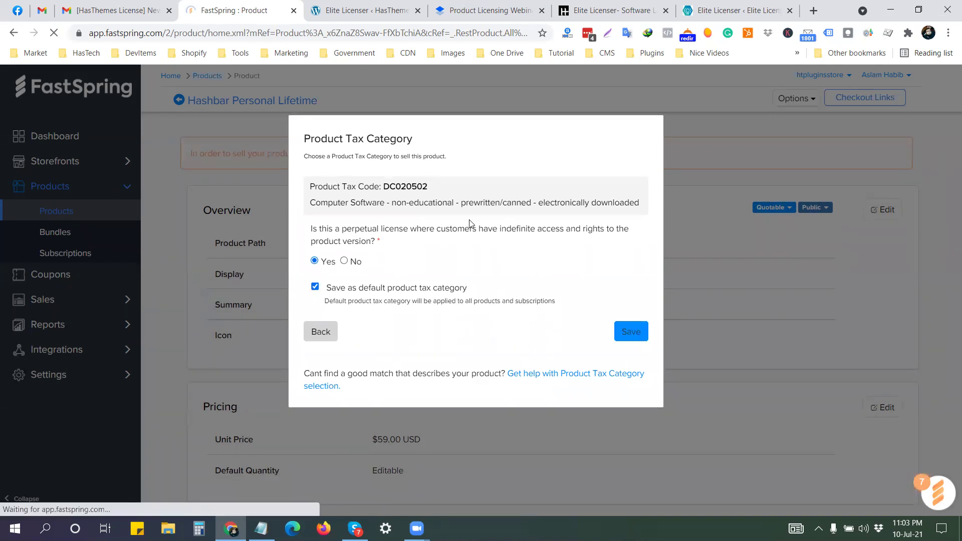
Dismiss the setup guide and start adding a fulfillment action to the Hashbar Personal Lifetime product
scroll(408, 222, down, 12)
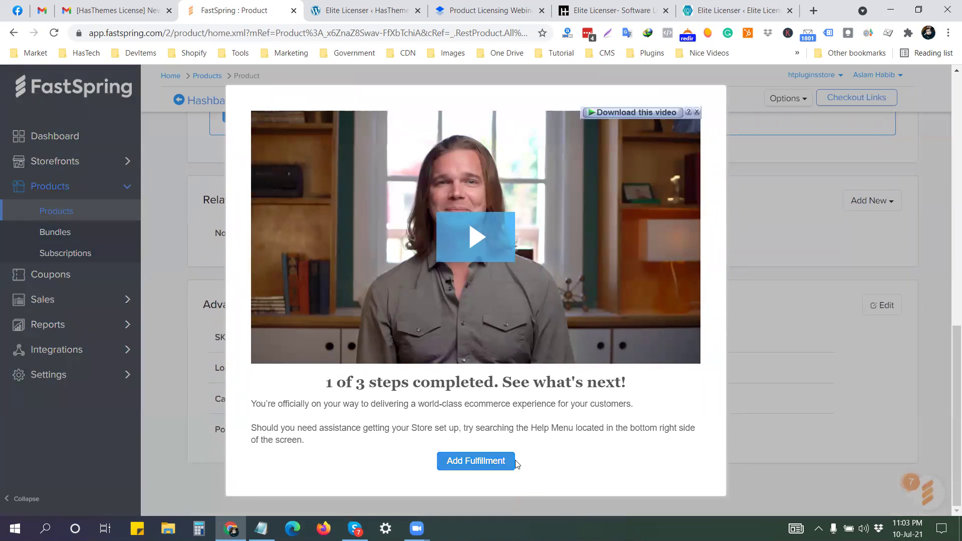
click(476, 460)
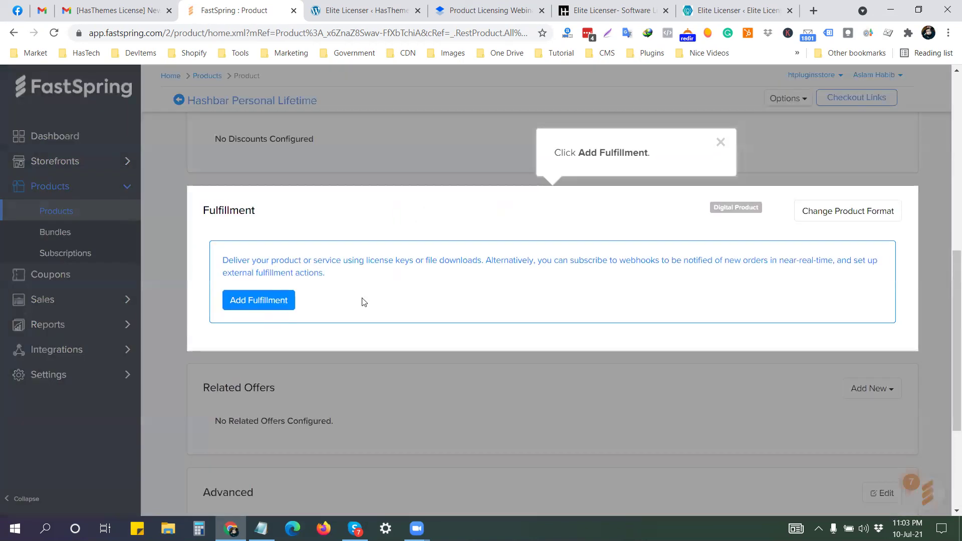
click(720, 143)
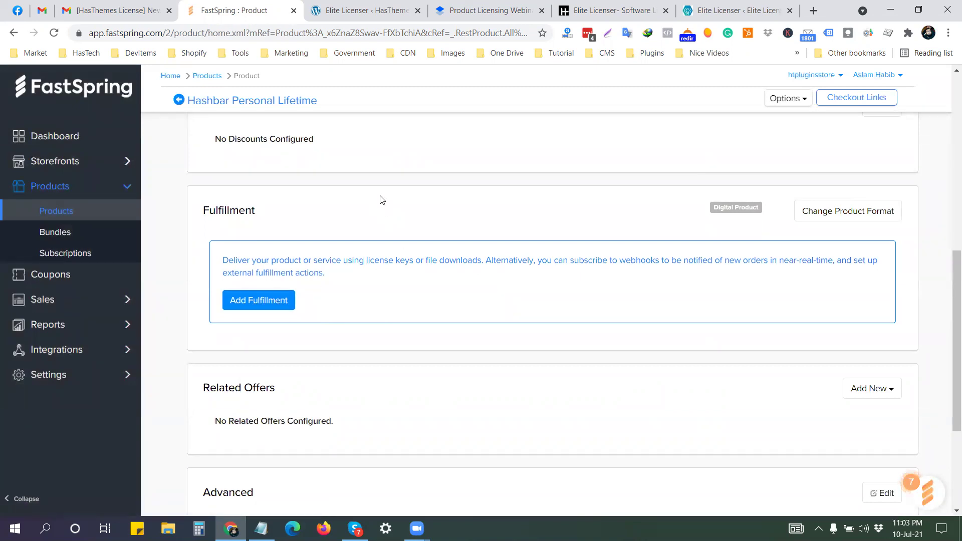
click(259, 300)
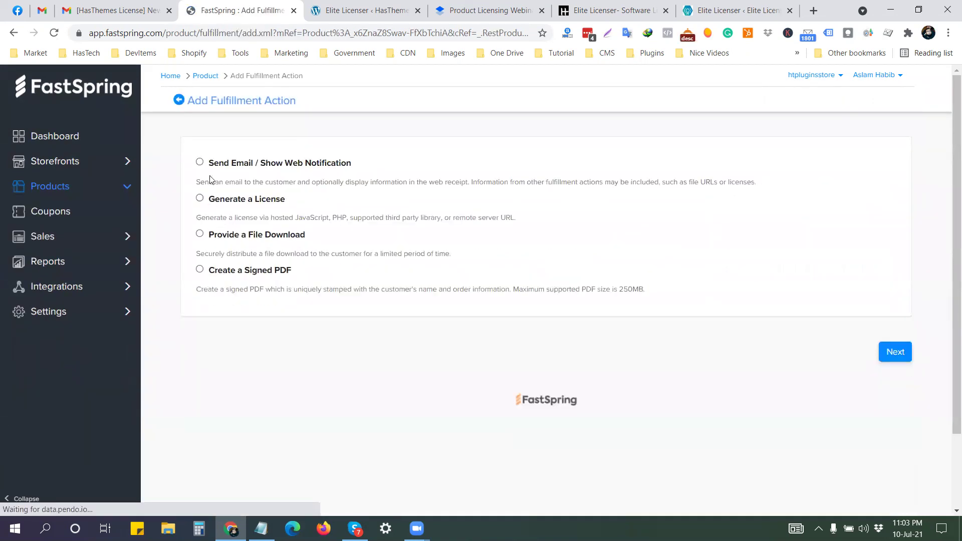
Examine the email notification, license generation and file download fulfillment options, including the download's file source settings
drag(208, 163, 386, 154)
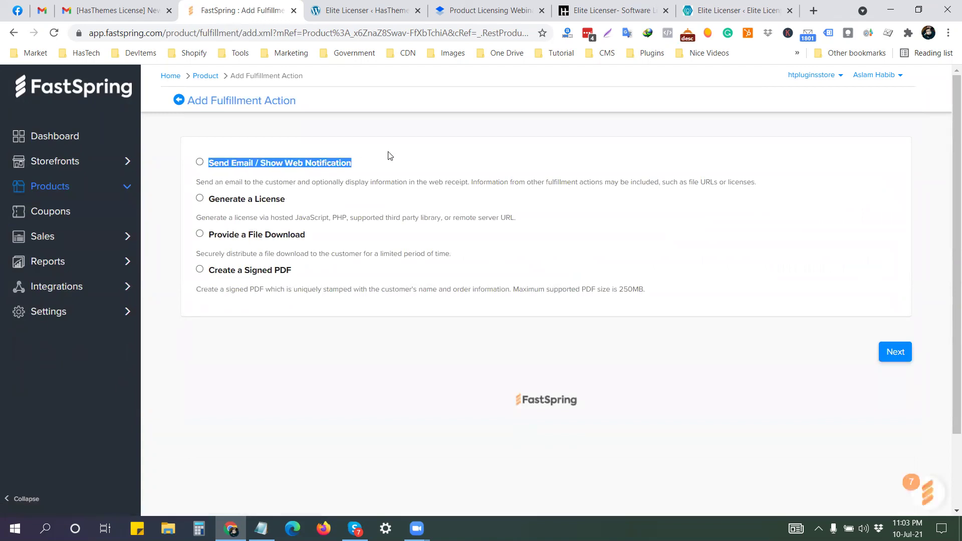
click(200, 163)
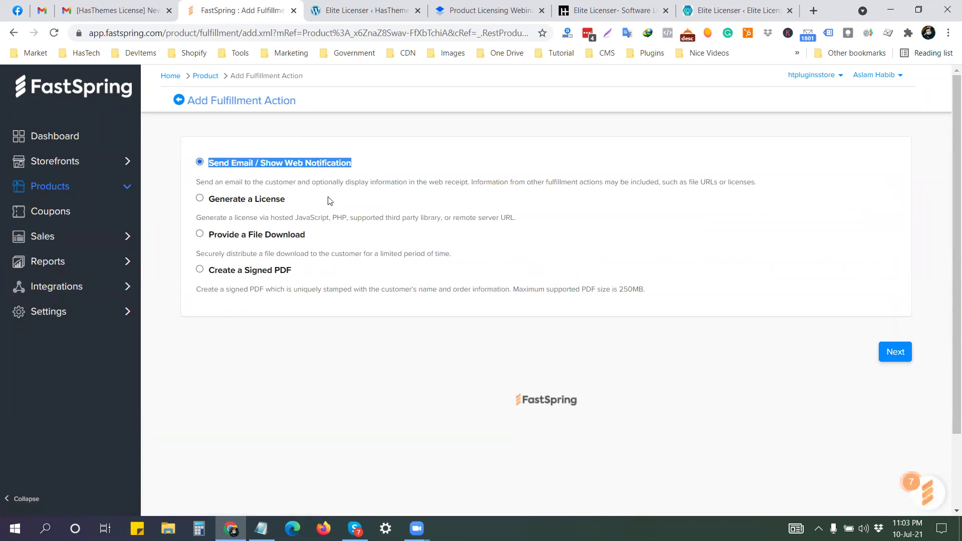
click(200, 198)
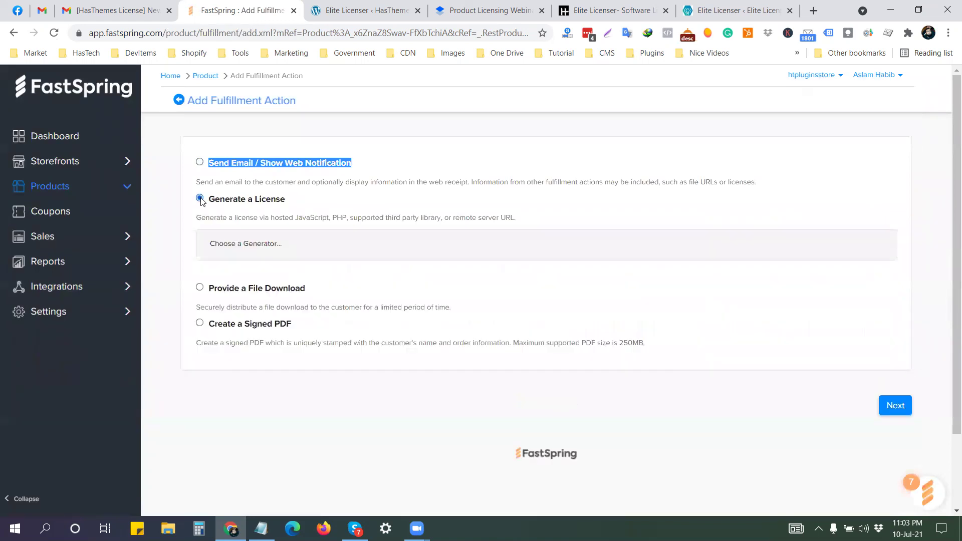
click(199, 289)
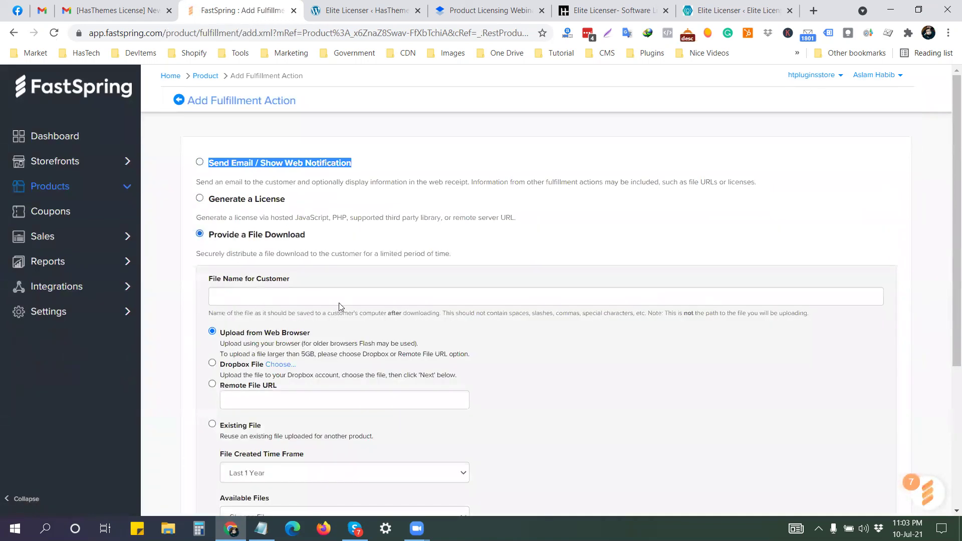
scroll(339, 307, down, 3)
scroll(268, 295, up, 1)
scroll(250, 209, up, 2)
Choose Generate a License with the Remote Server Request generator and continue to its configuration
click(200, 198)
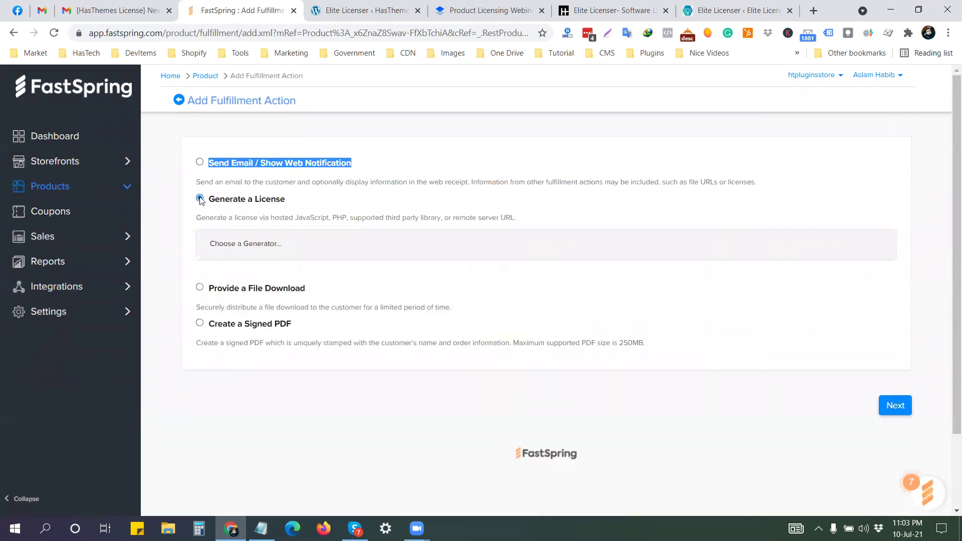
click(251, 244)
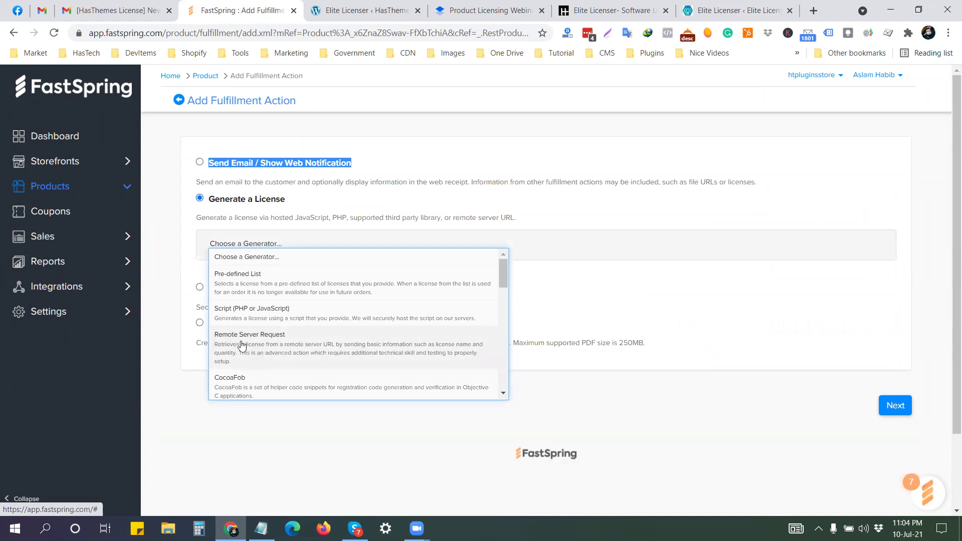
click(257, 348)
click(893, 407)
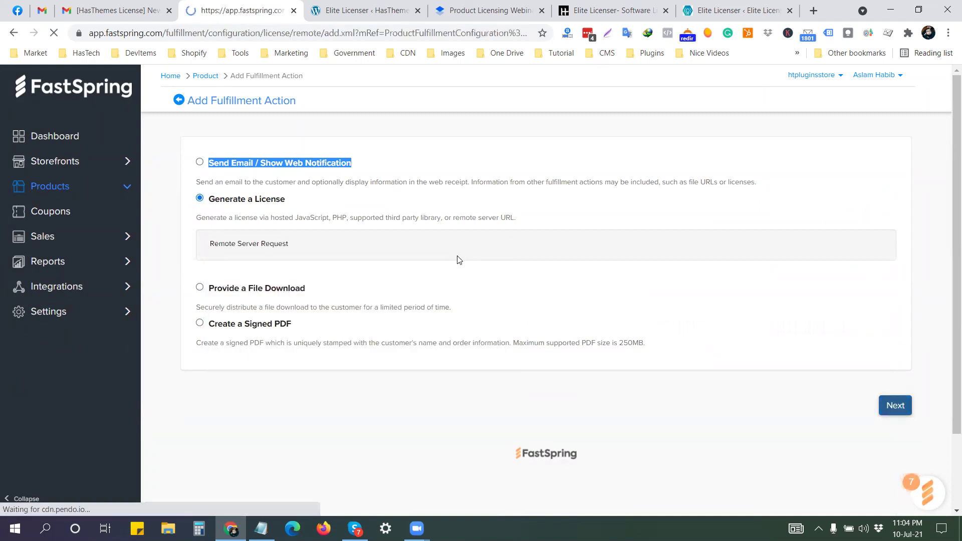
Close the HasThemes license site and show the FastSpring integration settings in the Elite Licenser demo
click(244, 211)
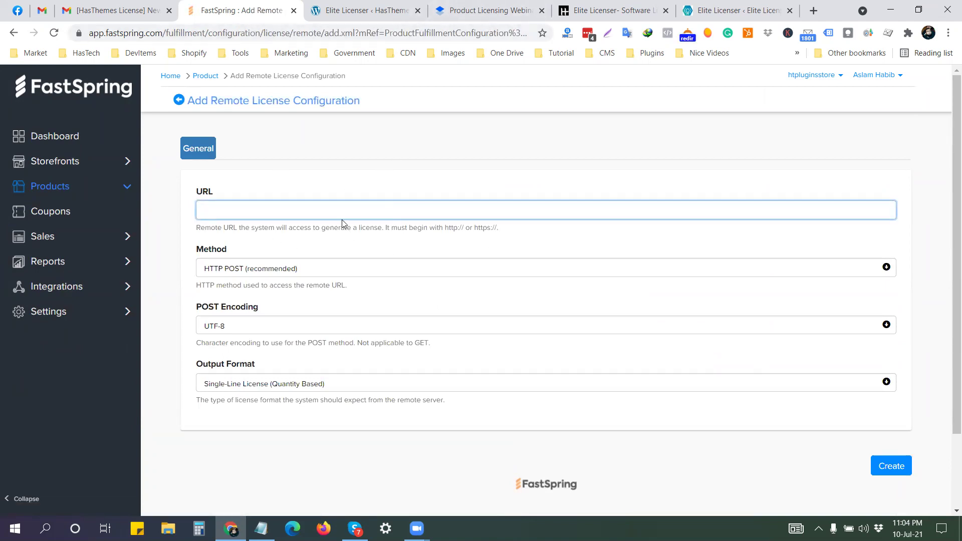
click(361, 10)
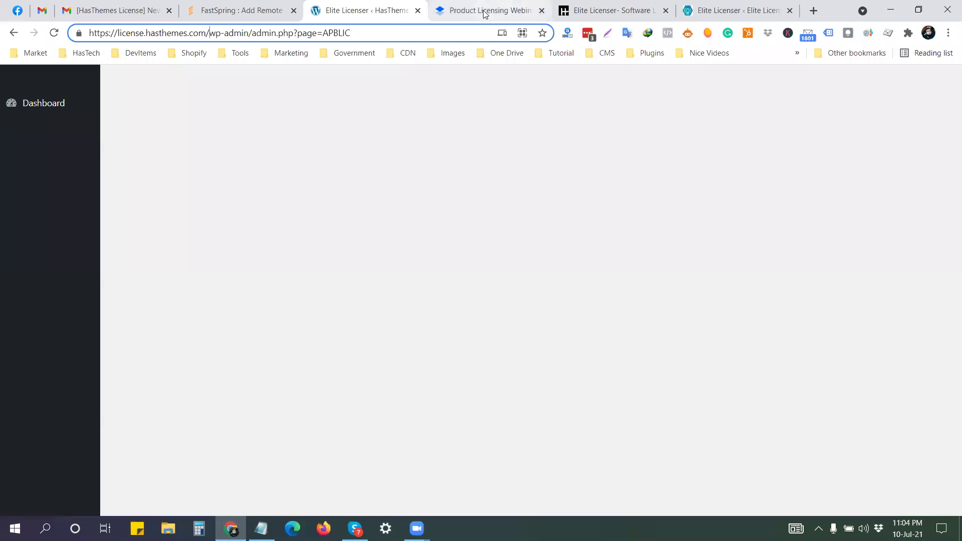
click(417, 10)
click(617, 11)
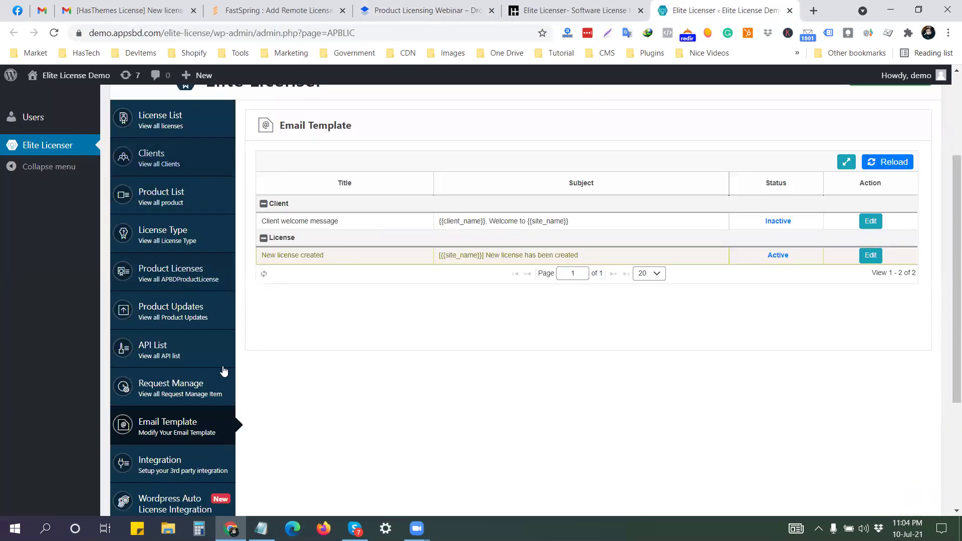
scroll(223, 371, down, 3)
click(182, 340)
scroll(634, 289, up, 3)
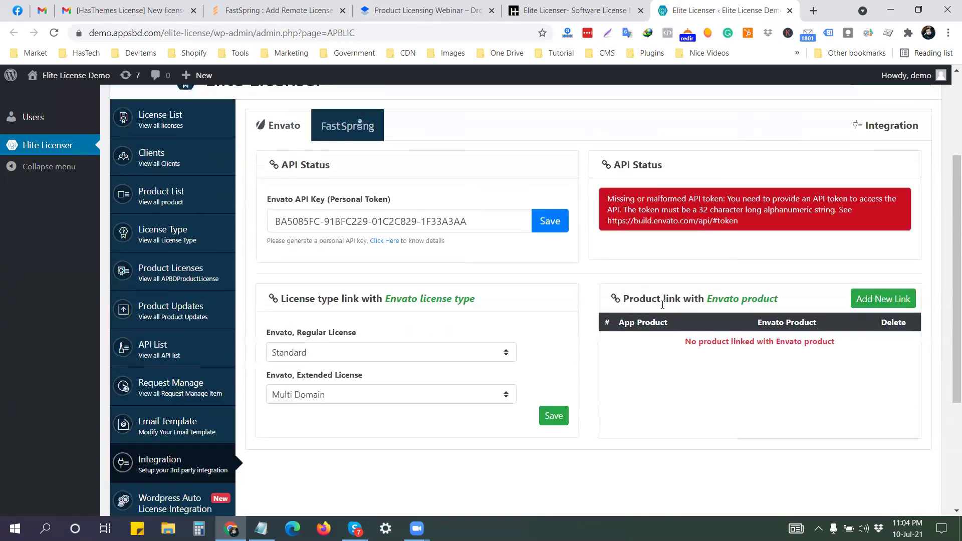
click(369, 127)
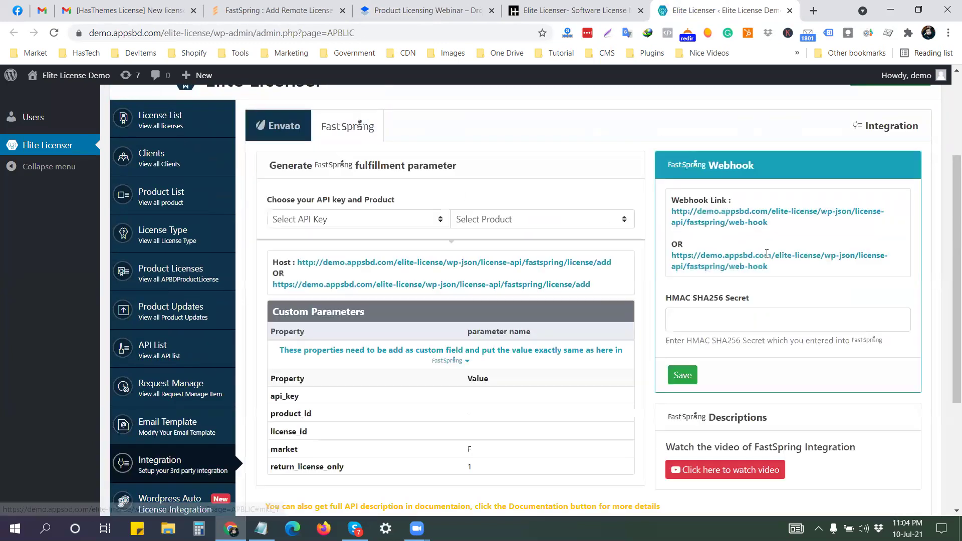
Copy the https webhook link and create FastSpring's remote license configuration with it as the URL
drag(788, 223, 670, 214)
drag(784, 269, 672, 253)
key(ctrl+c)
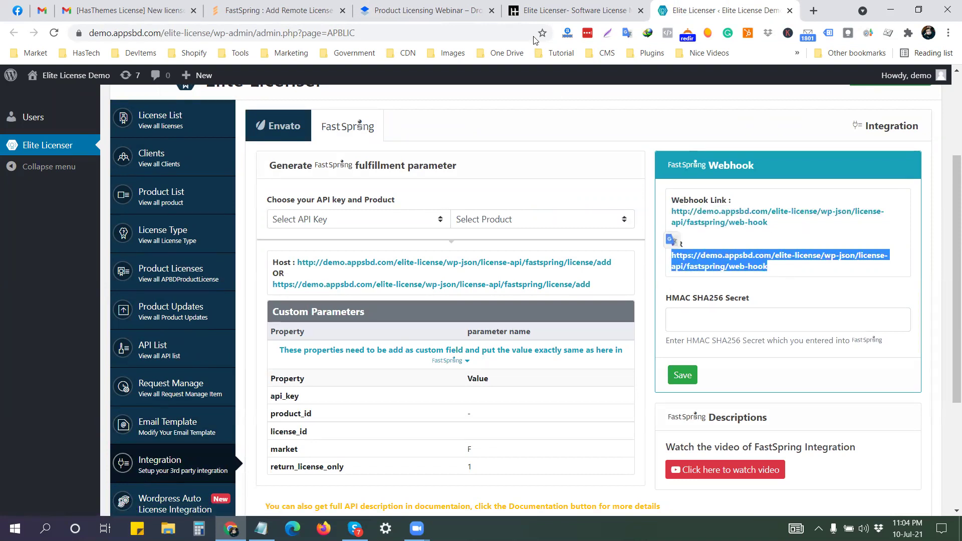
click(571, 10)
click(727, 11)
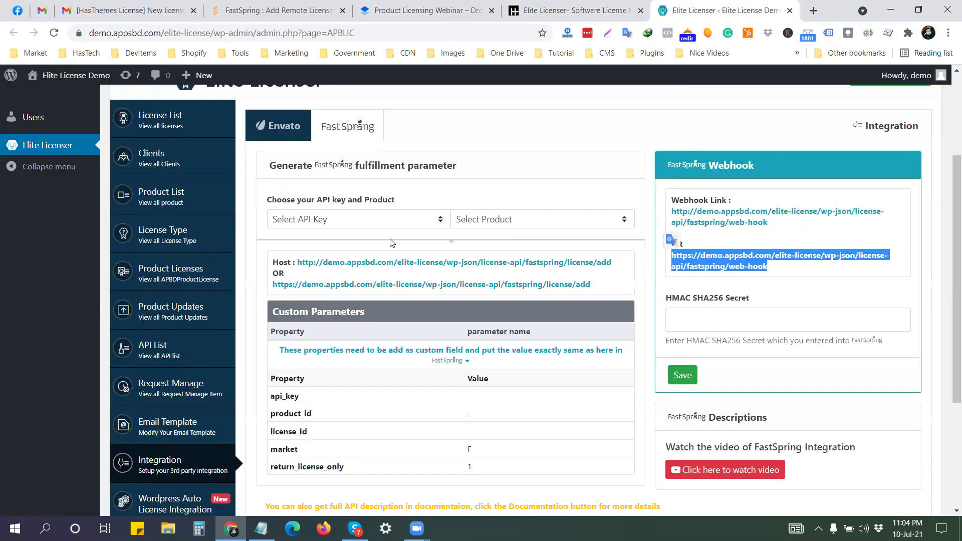
click(273, 10)
click(248, 205)
key(ctrl+v)
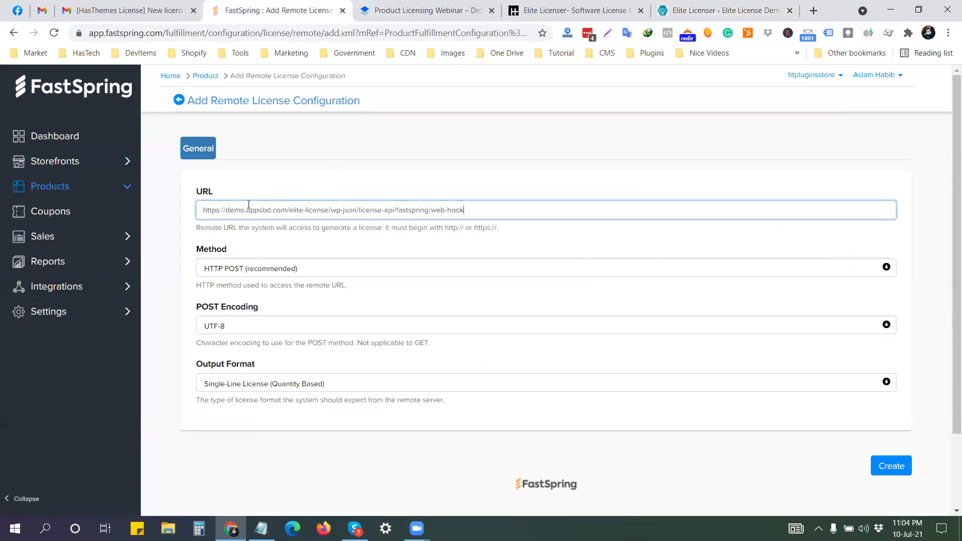
click(886, 467)
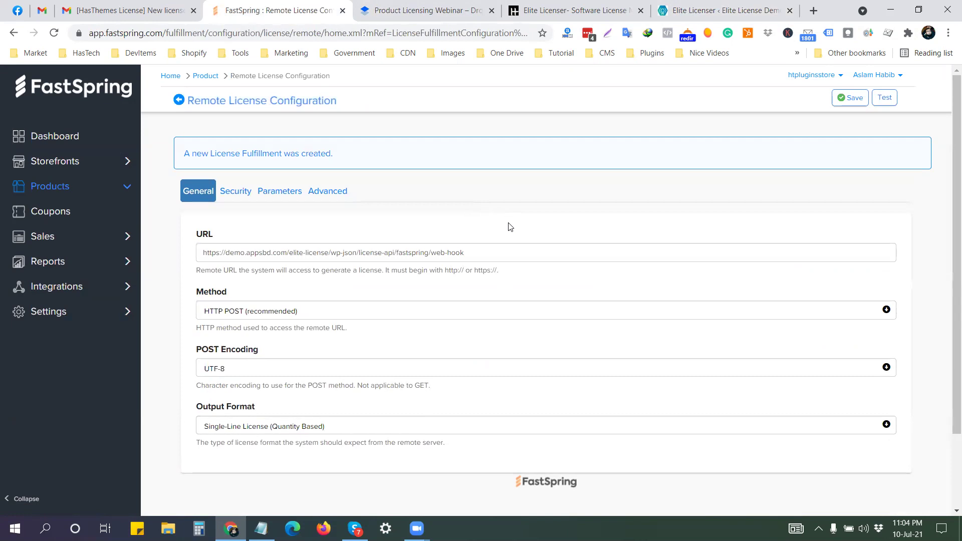
Replace the remote license URL with Elite Licenser's https host link ending in fastspring/license/add and save the configuration
click(703, 11)
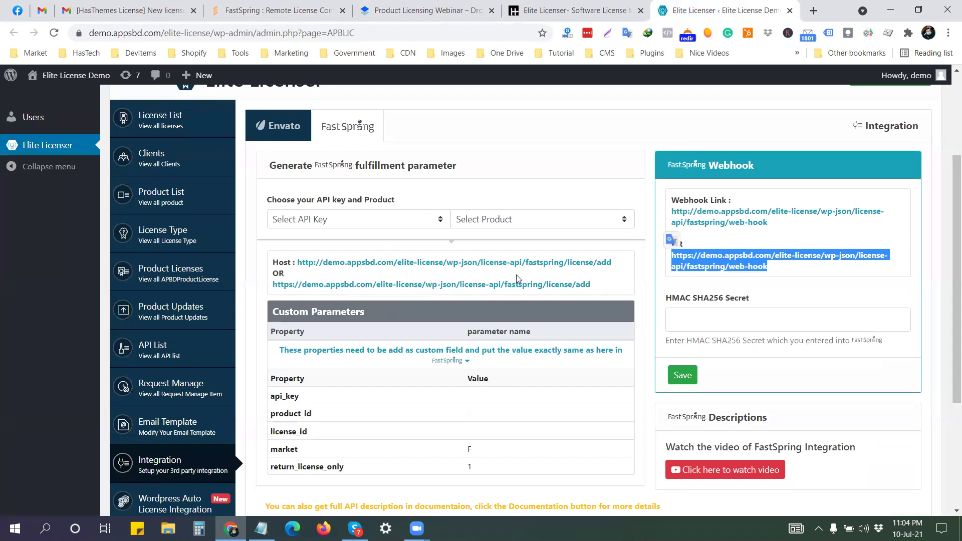
drag(623, 267, 302, 260)
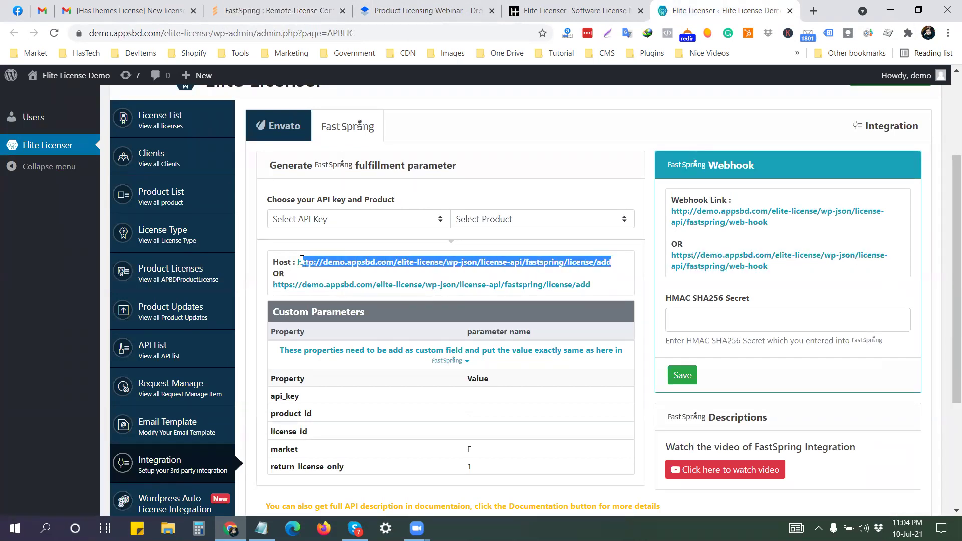
drag(614, 286, 270, 286)
key(ctrl+c)
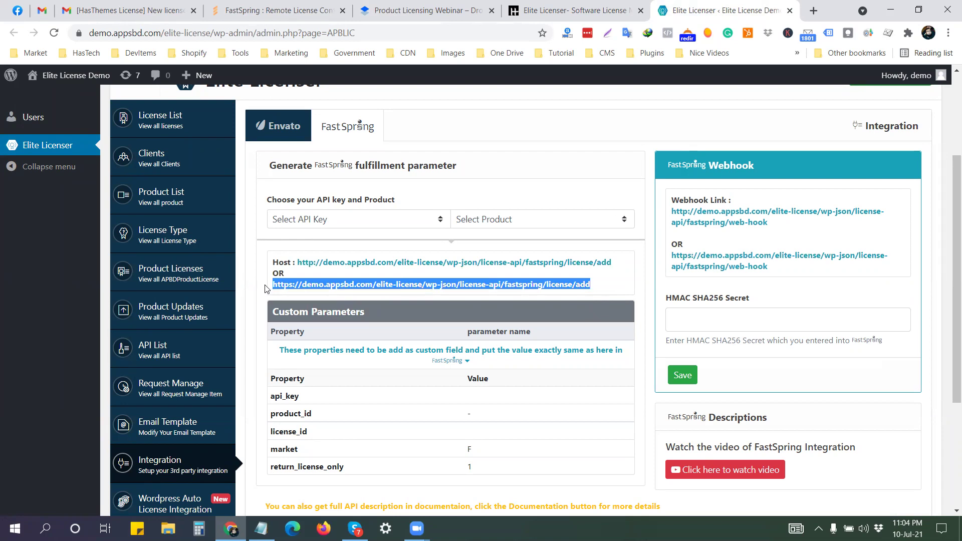
click(306, 9)
drag(483, 252, 199, 252)
key(ctrl+v)
click(537, 227)
scroll(736, 204, down, 2)
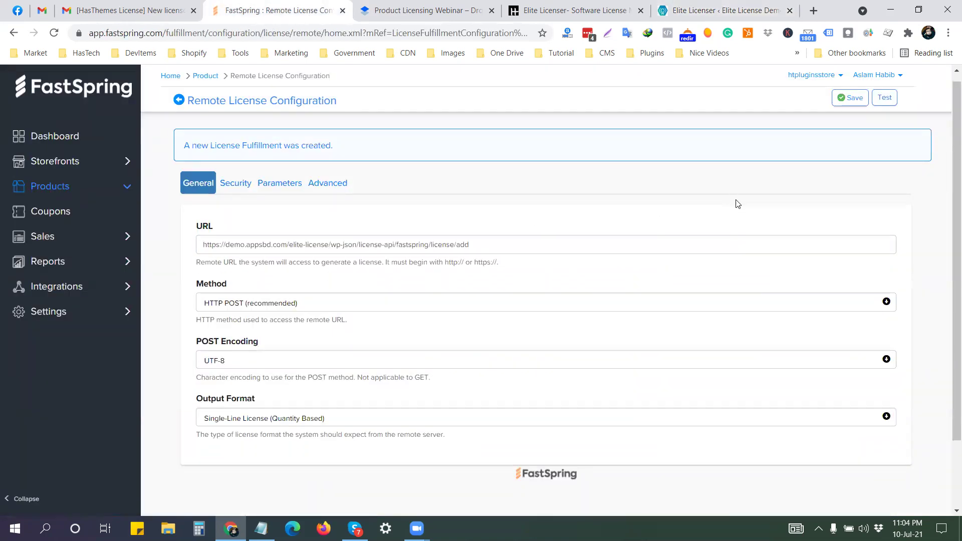
click(857, 100)
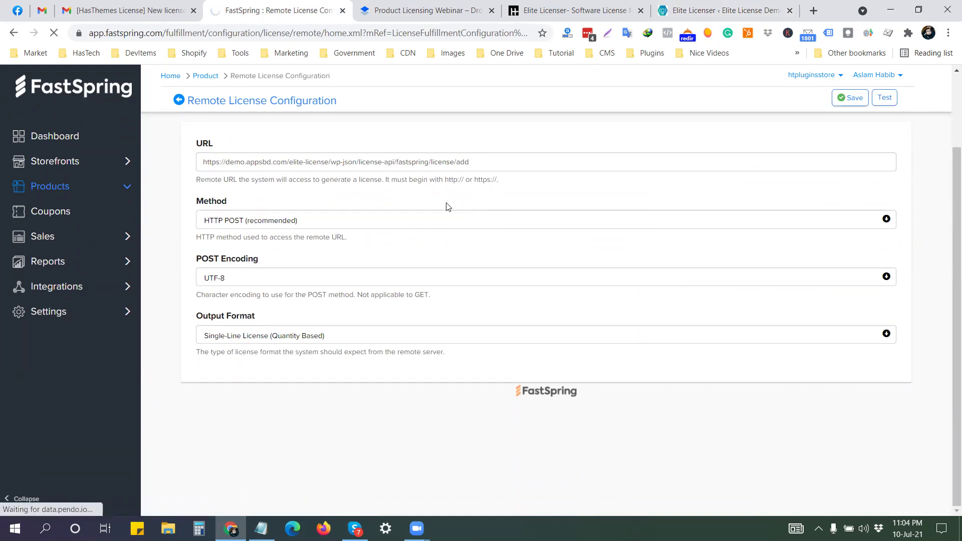
scroll(441, 204, down, 1)
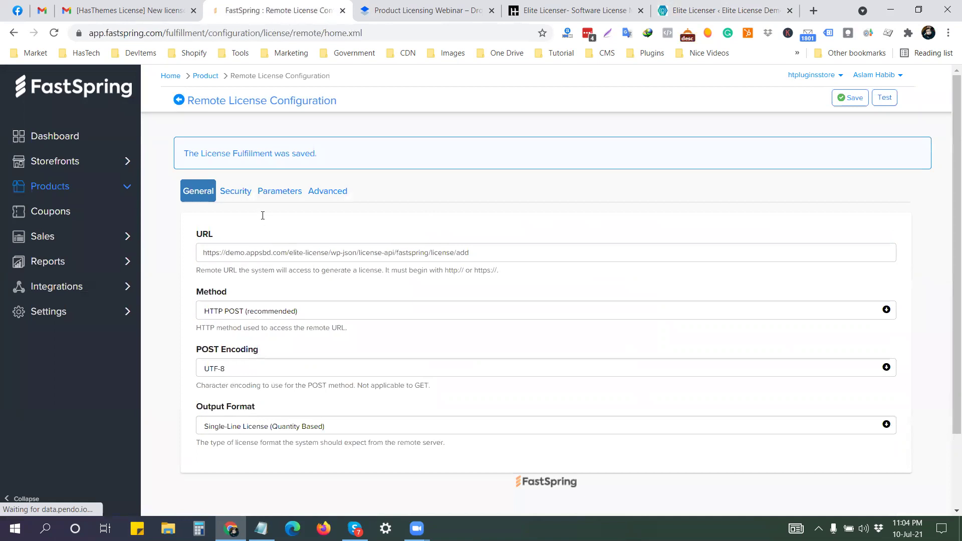
Examine the remote license configuration's custom parameter fields and the custom parameters listed in Elite Licenser's FastSpring integration
click(277, 192)
click(232, 193)
click(271, 193)
scroll(245, 189, down, 3)
drag(247, 160, 200, 161)
scroll(307, 313, down, 7)
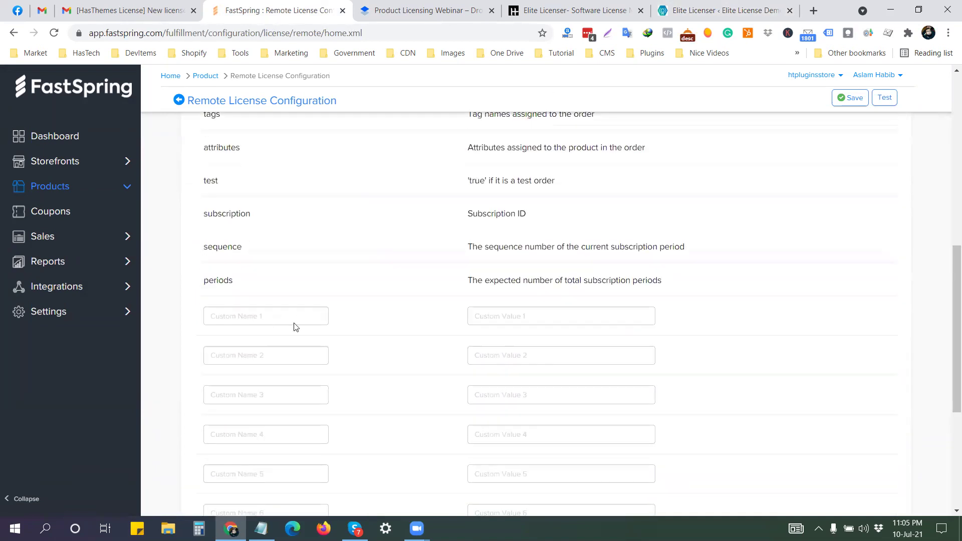
scroll(296, 326, down, 1)
click(232, 277)
click(446, 288)
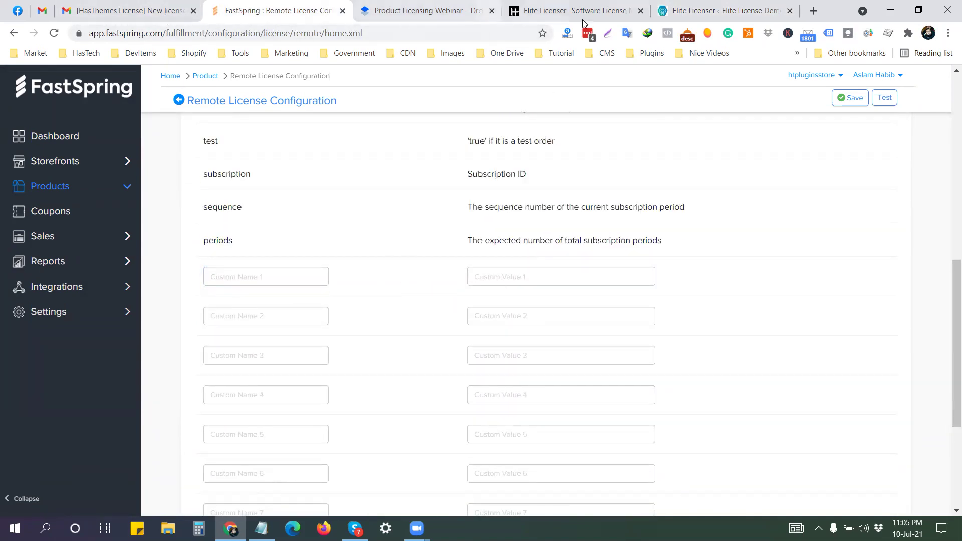
click(701, 11)
scroll(576, 286, down, 3)
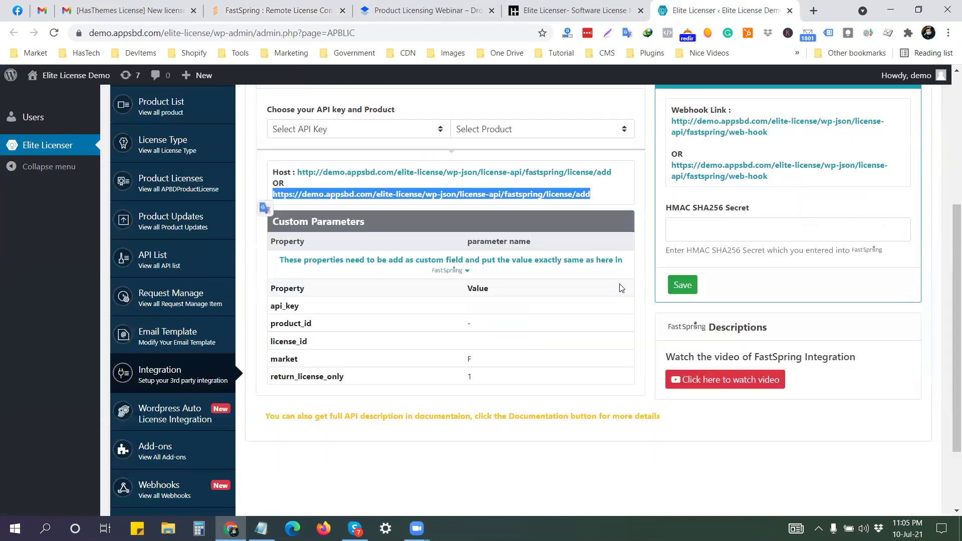
Generate the FastSpring fulfillment parameters using the For WooCommerce API key and the WPProduct1-Multi Domain product
scroll(421, 279, up, 3)
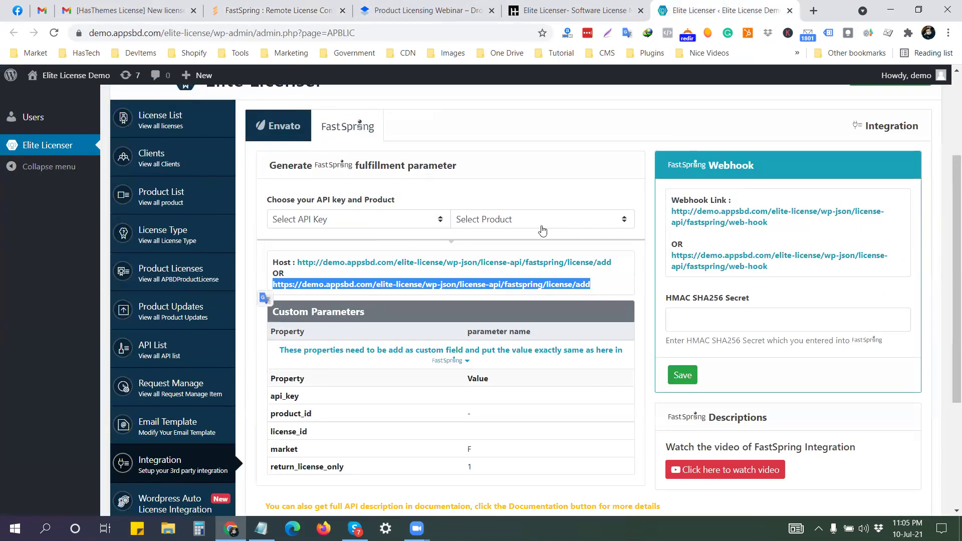
scroll(496, 206, down, 1)
click(381, 162)
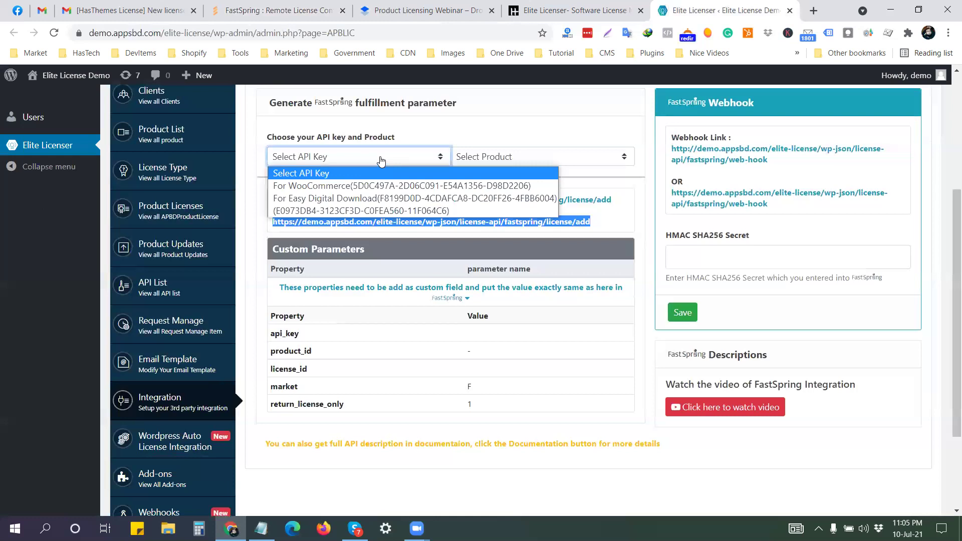
click(363, 190)
click(518, 161)
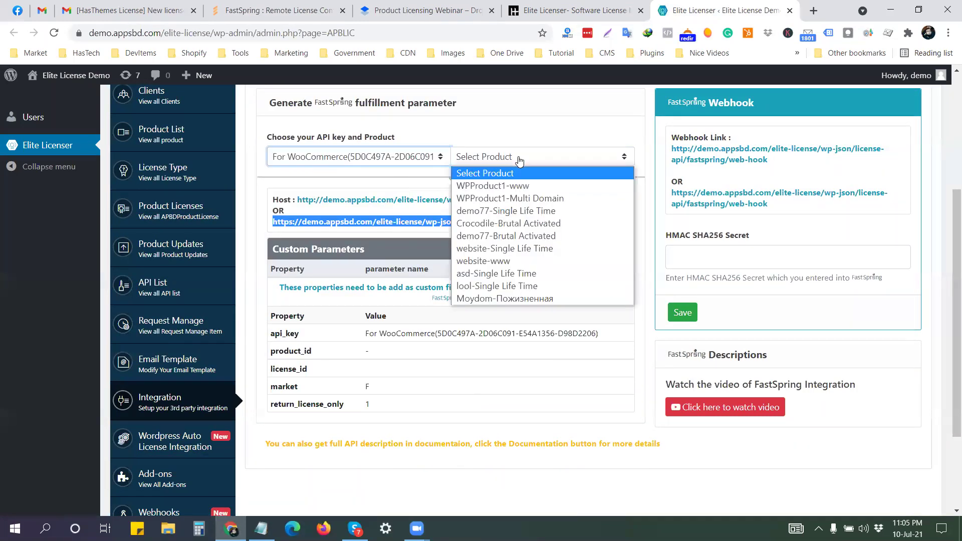
click(522, 200)
Copy the api_key property name from Elite Licenser into the first custom parameter name of FastSpring's remote license configuration
scroll(370, 245, down, 3)
drag(364, 231, 270, 210)
key(ctrl+c)
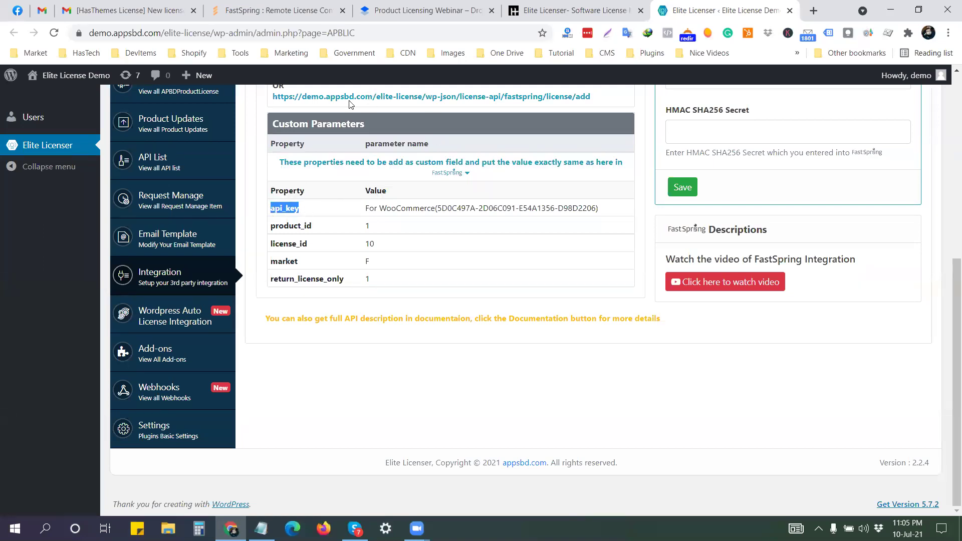
click(278, 11)
click(295, 235)
key(ctrl+v)
click(536, 235)
Compare Elite Licenser's product_id parameter with the second custom parameter fields in FastSpring's remote license configuration
click(695, 9)
click(318, 231)
double_click(367, 225)
scroll(170, 303, up, 2)
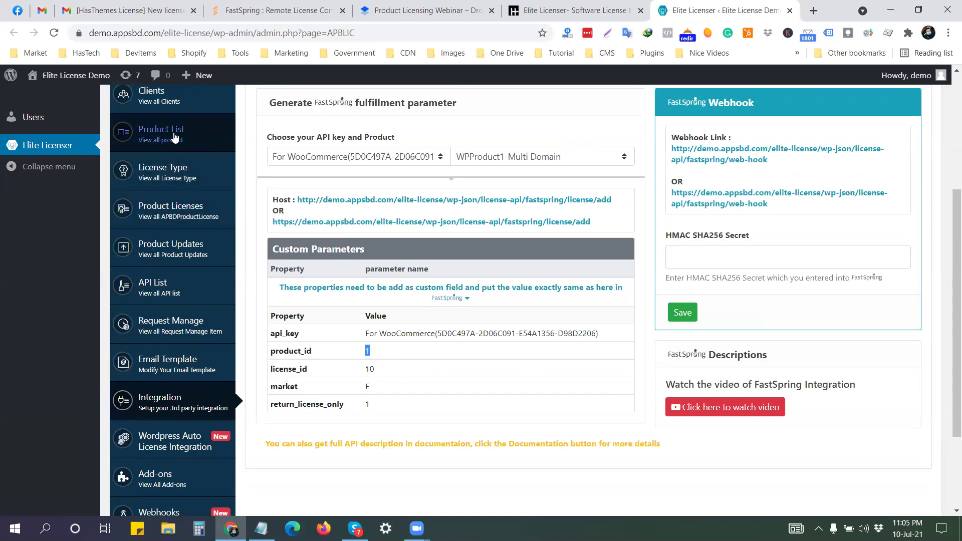
click(261, 7)
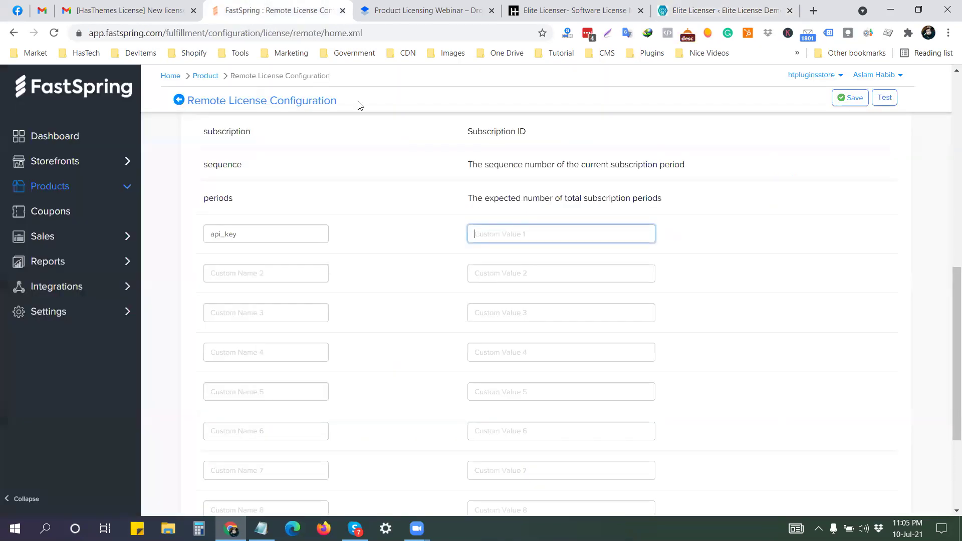
click(239, 274)
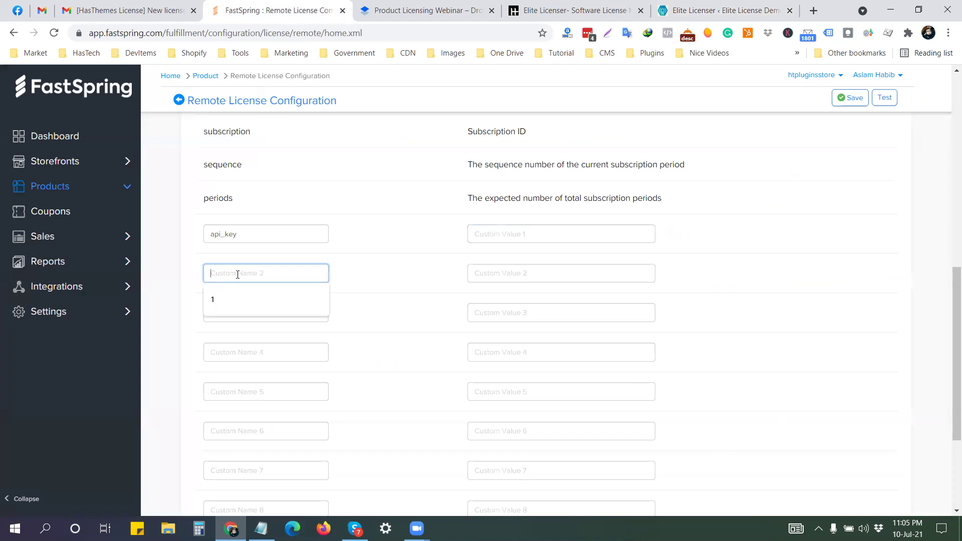
click(440, 10)
click(249, 9)
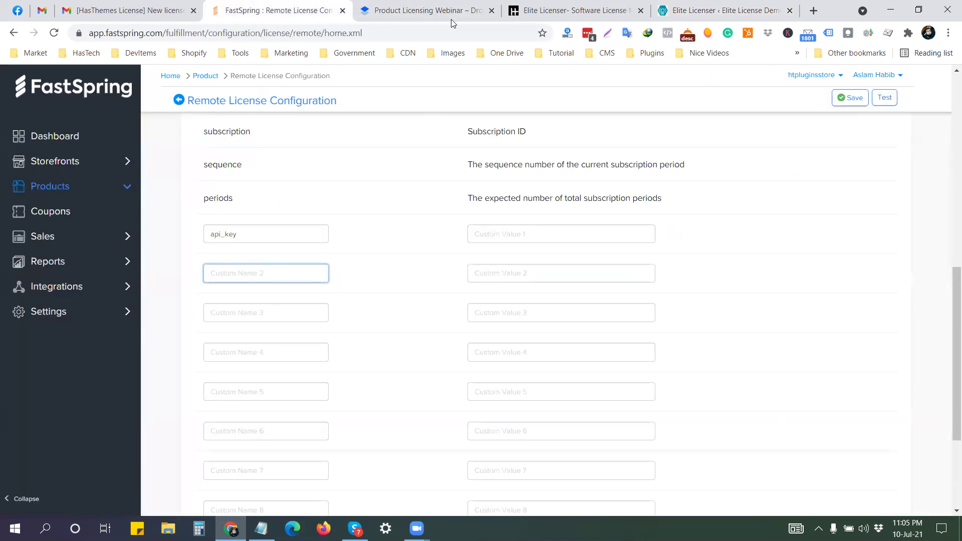
Review the generated custom parameters in Elite Licenser, including the market, license_id and return_license_only rows
click(694, 12)
click(314, 376)
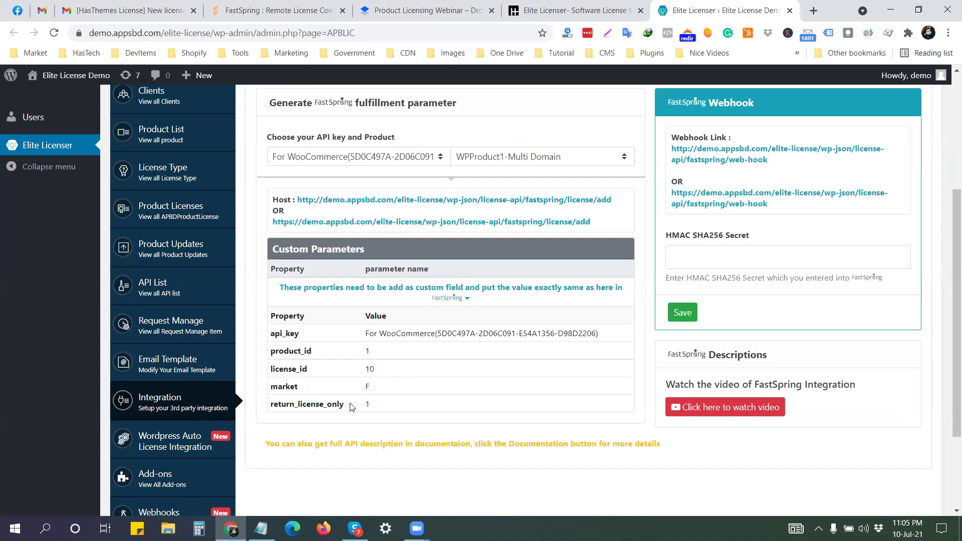
double_click(367, 387)
drag(380, 371, 365, 371)
drag(274, 333, 432, 405)
Open the Elite Licenser documentation and examine the License - Add API request parameters and response example
scroll(431, 405, up, 4)
click(889, 224)
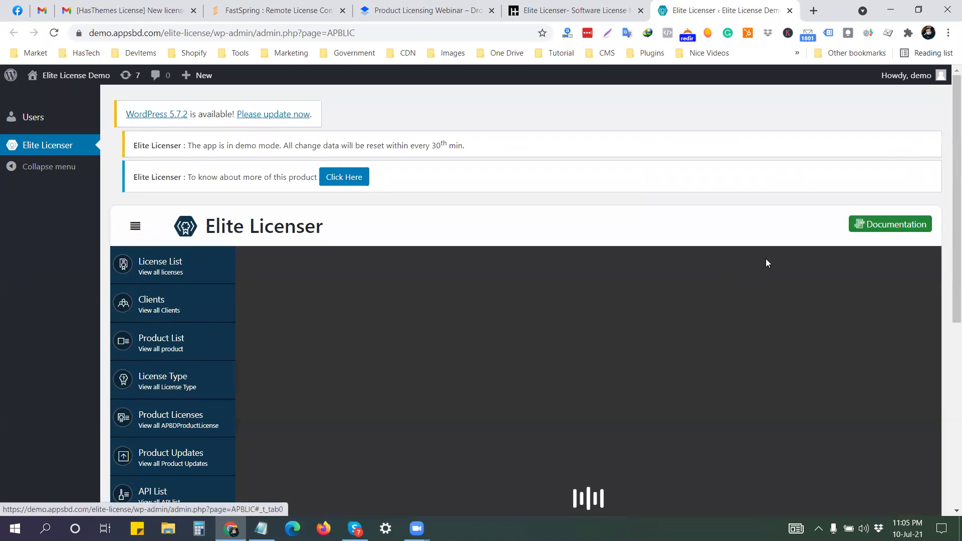
scroll(765, 259, down, 2)
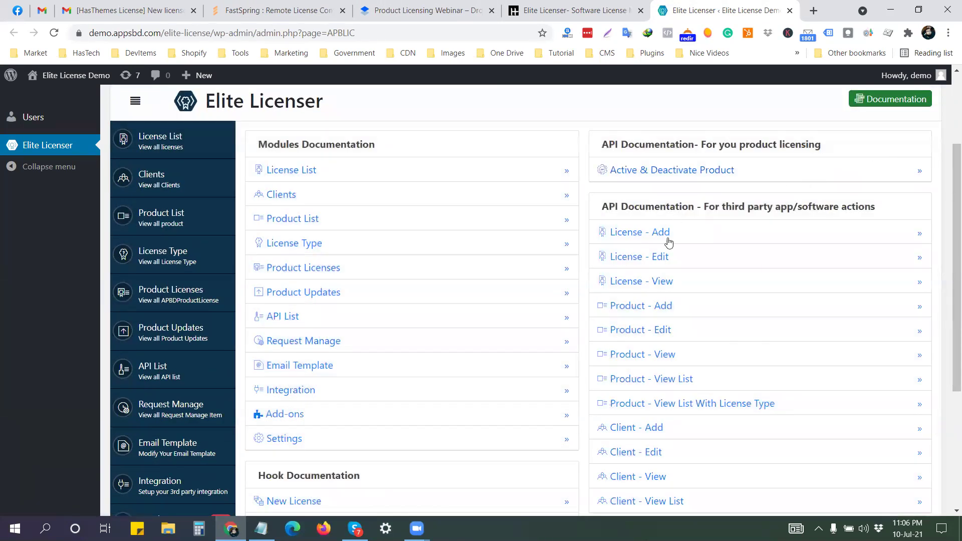
click(639, 233)
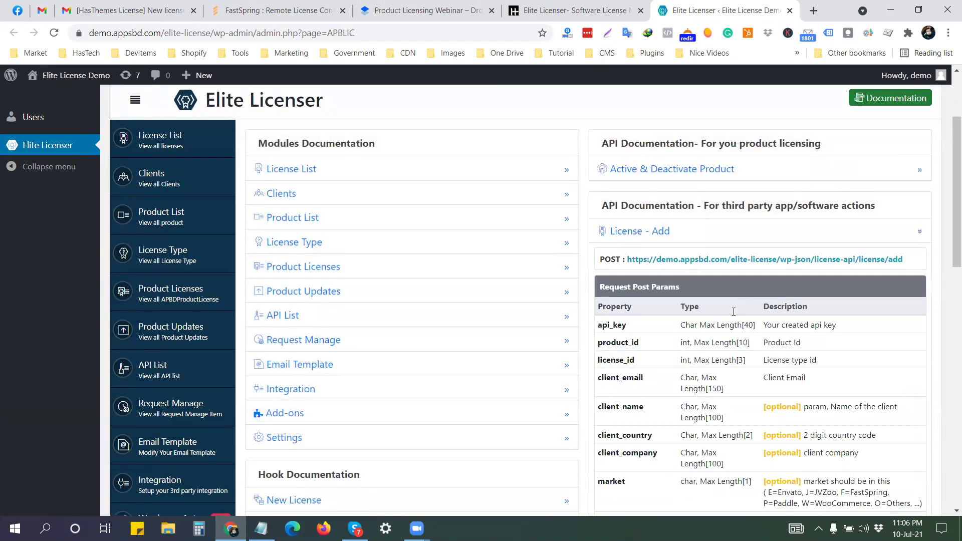
scroll(733, 311, down, 2)
drag(626, 200, 644, 253)
scroll(646, 308, down, 4)
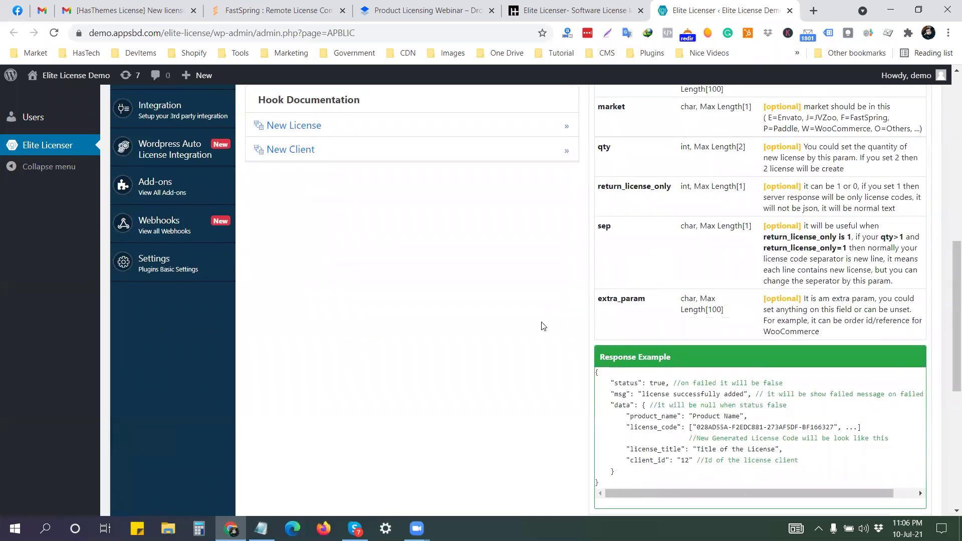
scroll(576, 303, down, 3)
scroll(578, 305, up, 5)
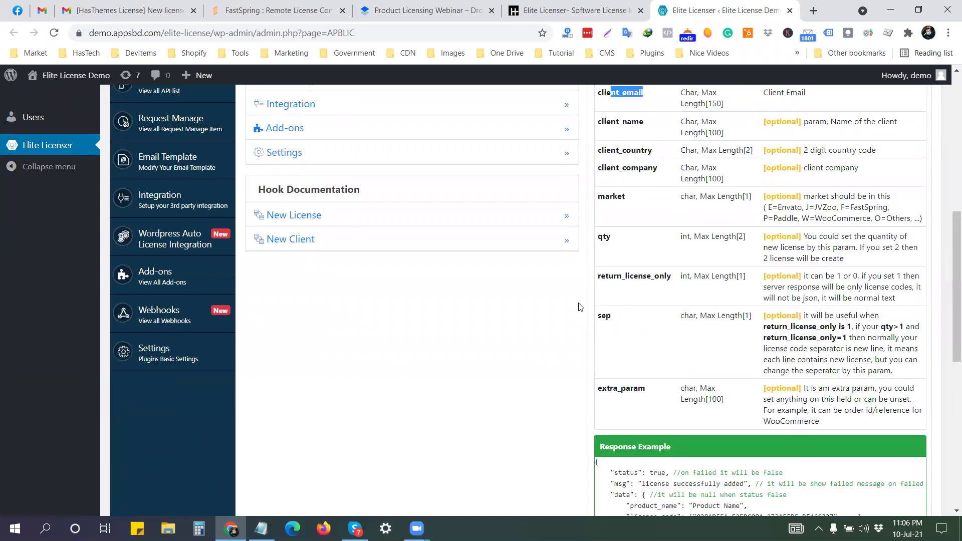
scroll(554, 279, up, 5)
click(479, 110)
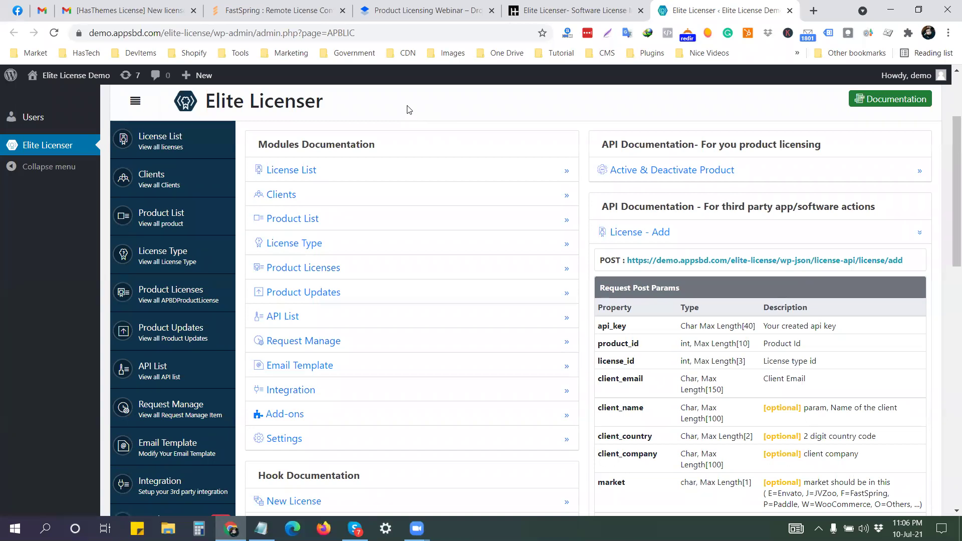
scroll(322, 279, down, 2)
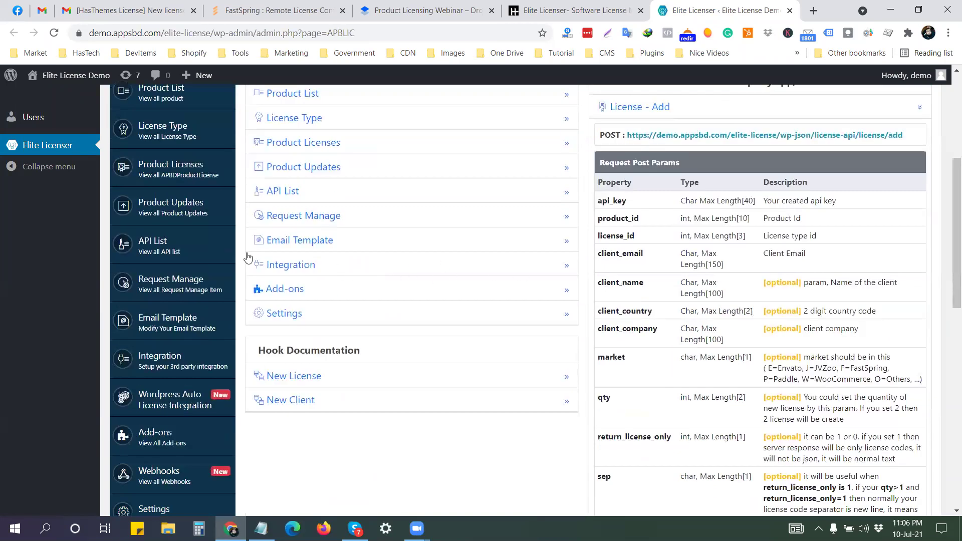
scroll(482, 259, up, 3)
scroll(474, 110, up, 2)
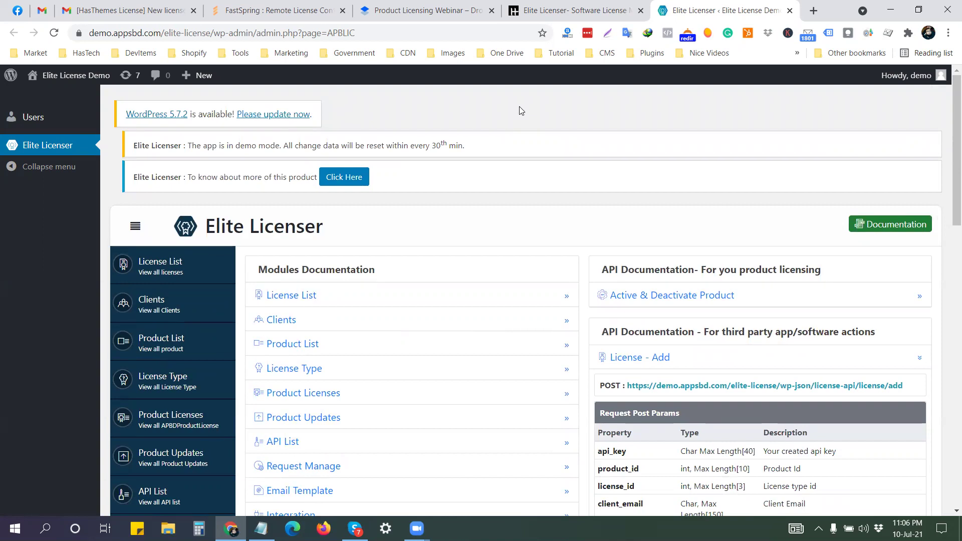
scroll(377, 368, down, 5)
scroll(380, 312, up, 2)
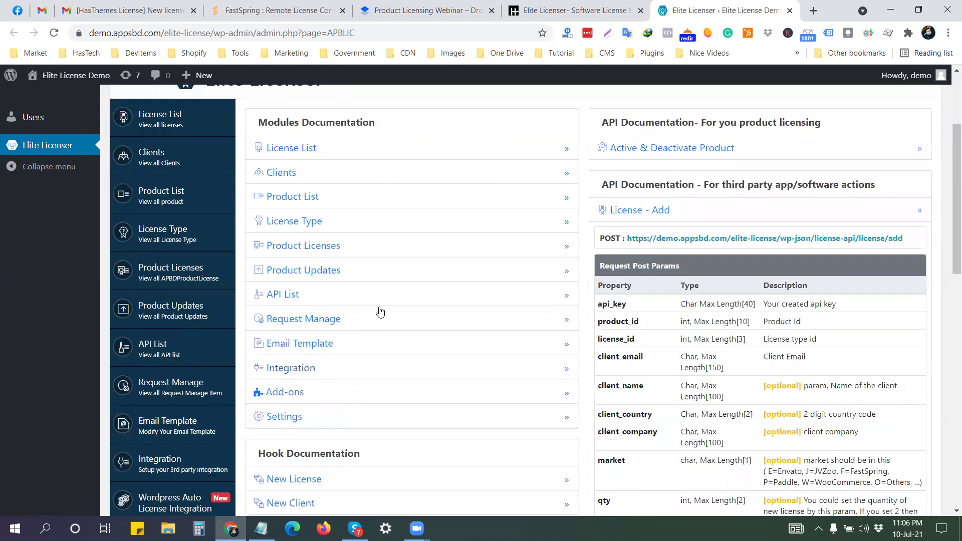
scroll(381, 312, up, 1)
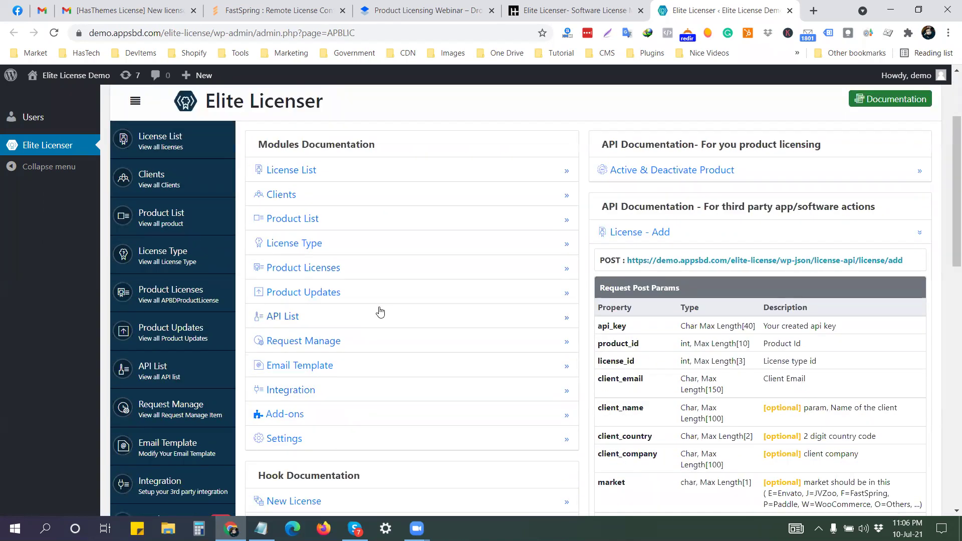
scroll(416, 338, down, 3)
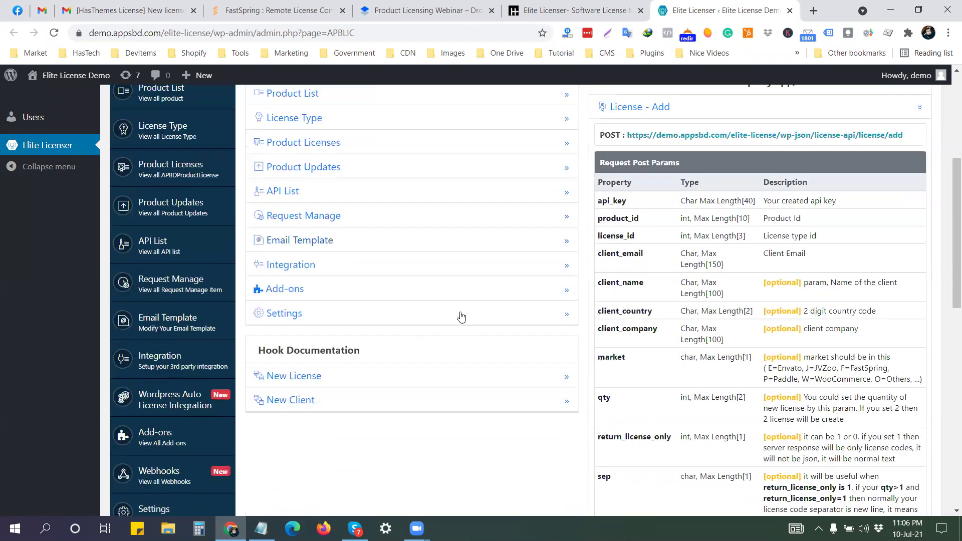
scroll(461, 331, down, 1)
scroll(396, 368, down, 1)
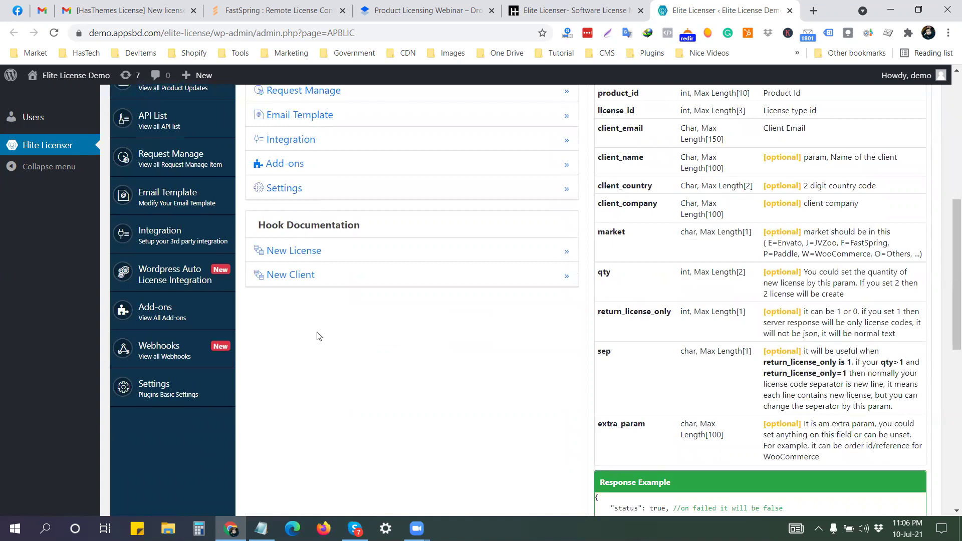
scroll(258, 308, up, 3)
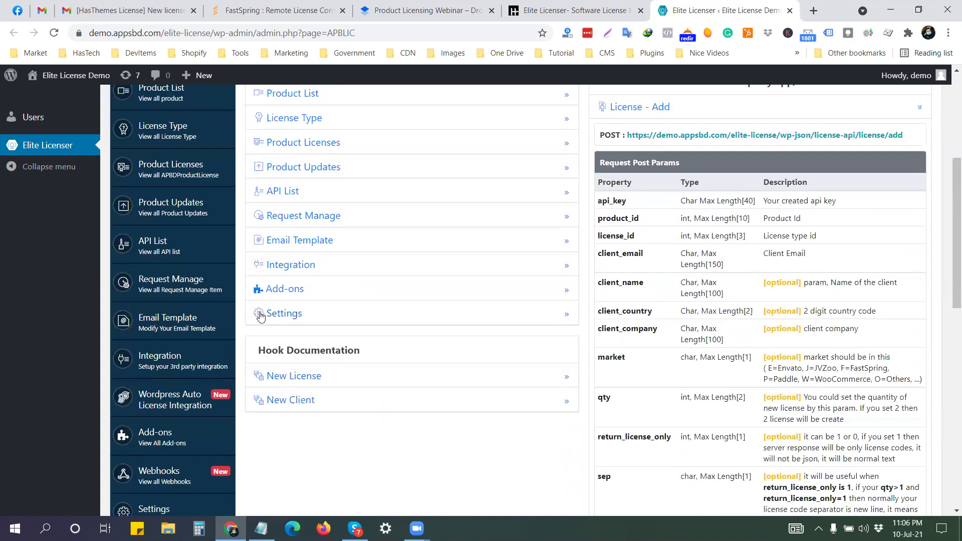
scroll(294, 306, up, 1)
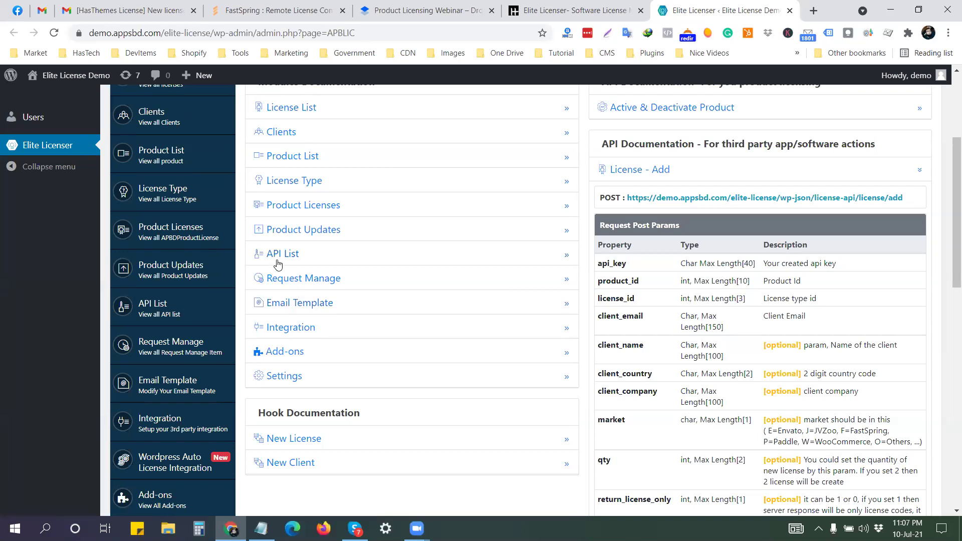
scroll(429, 243, up, 2)
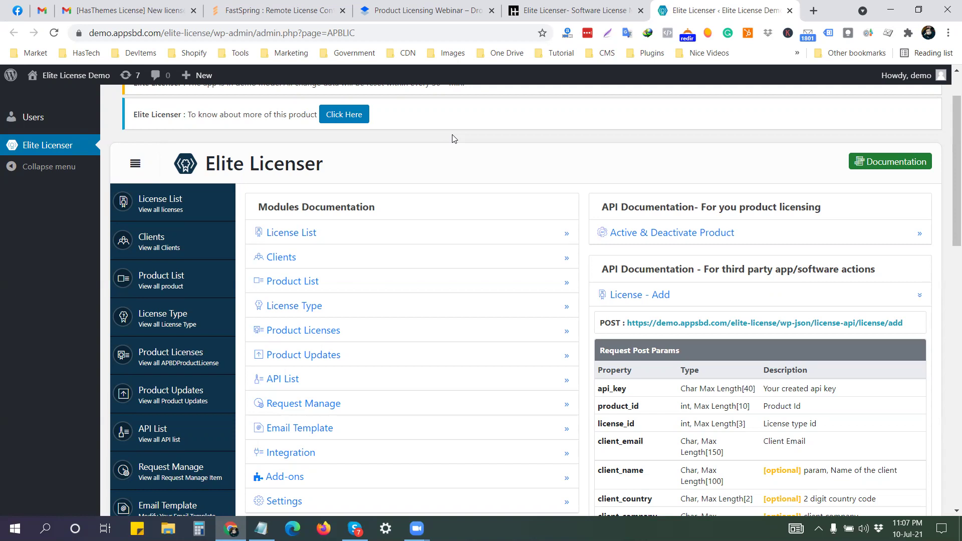
Show the WordPress Auto License Integration section and start uploading a new plugin or theme
scroll(241, 414, down, 4)
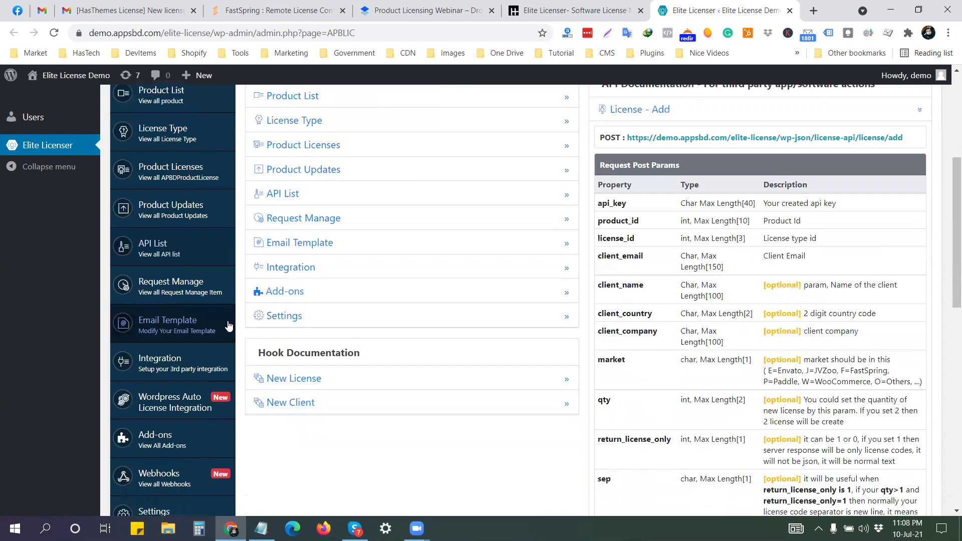
scroll(210, 346, down, 1)
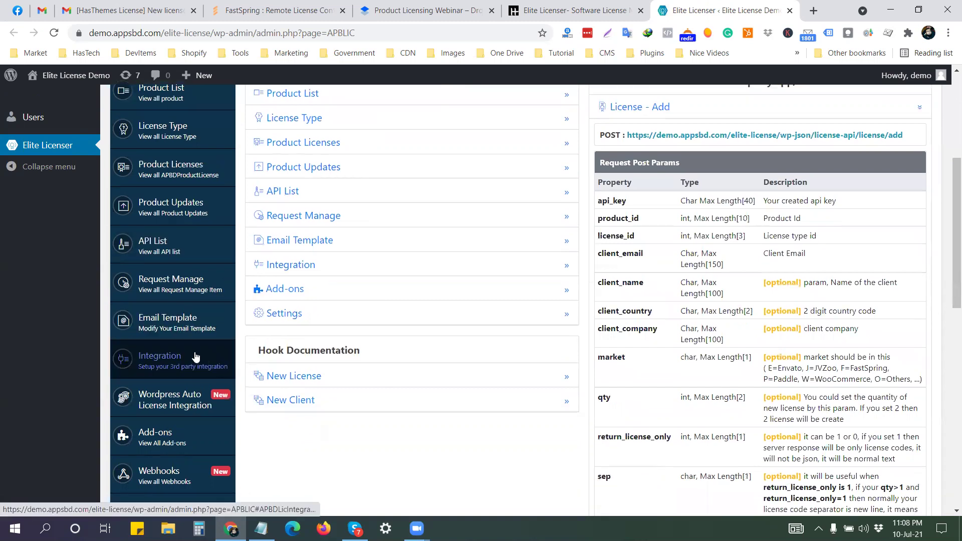
click(185, 409)
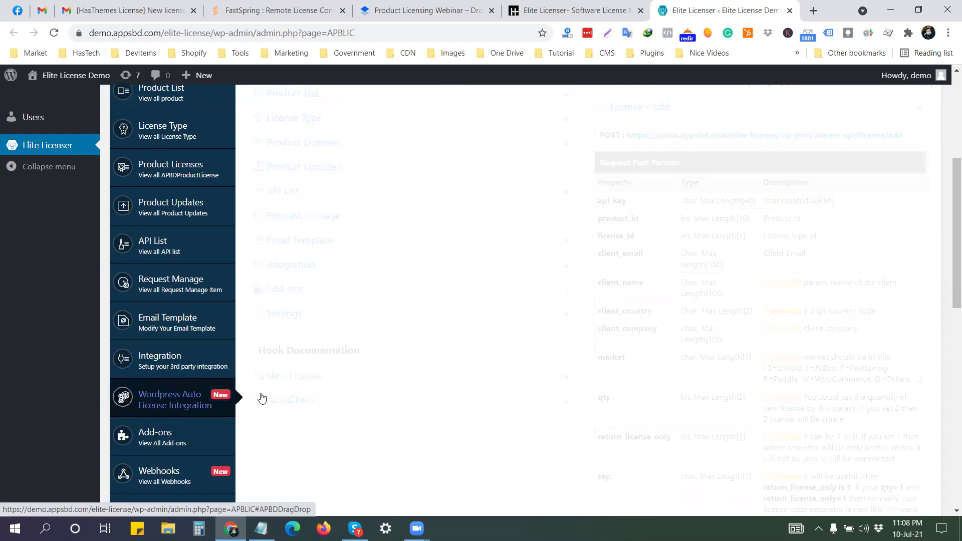
scroll(506, 251, up, 3)
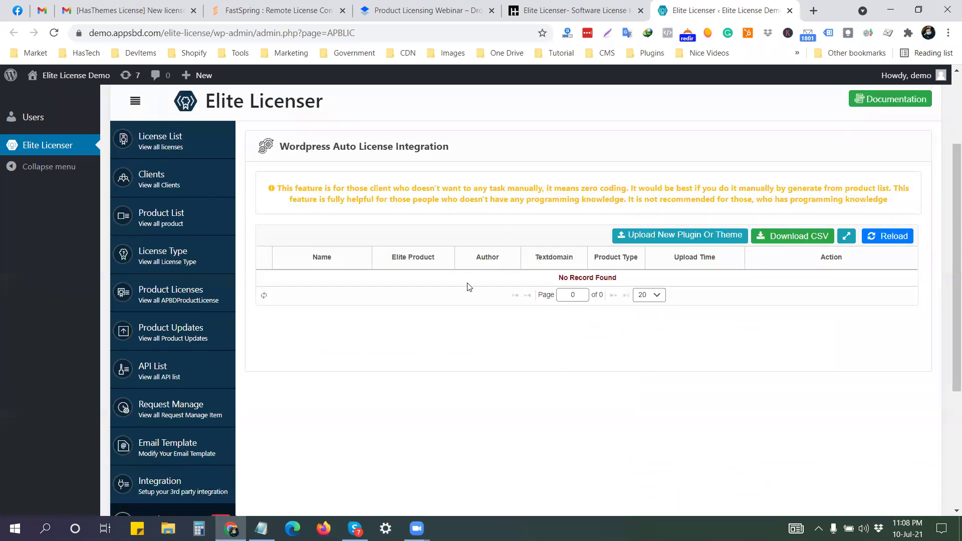
scroll(468, 286, down, 3)
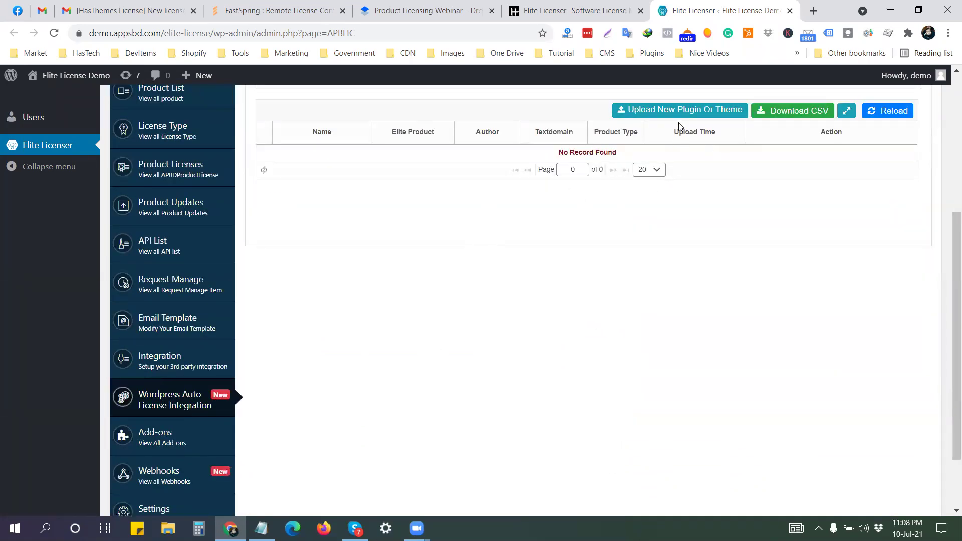
scroll(573, 196, up, 1)
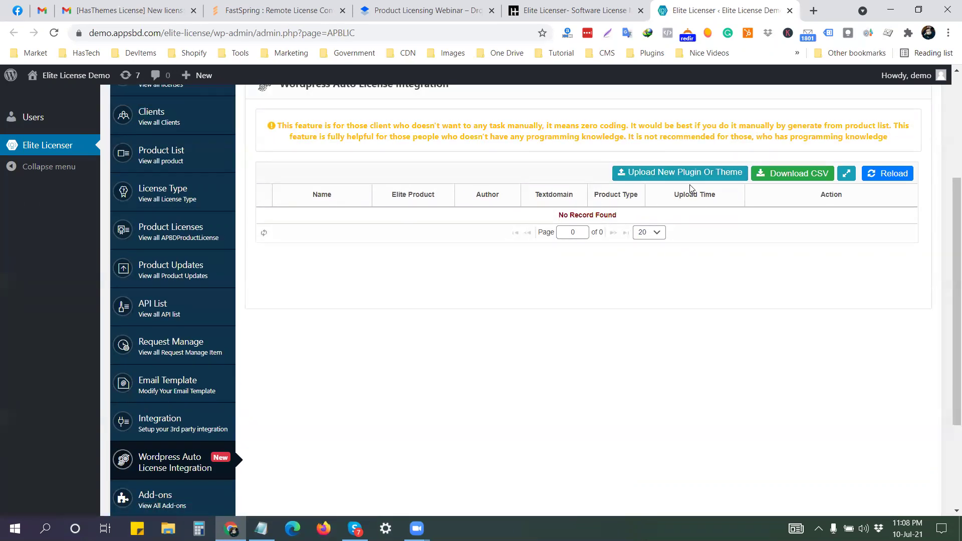
click(670, 178)
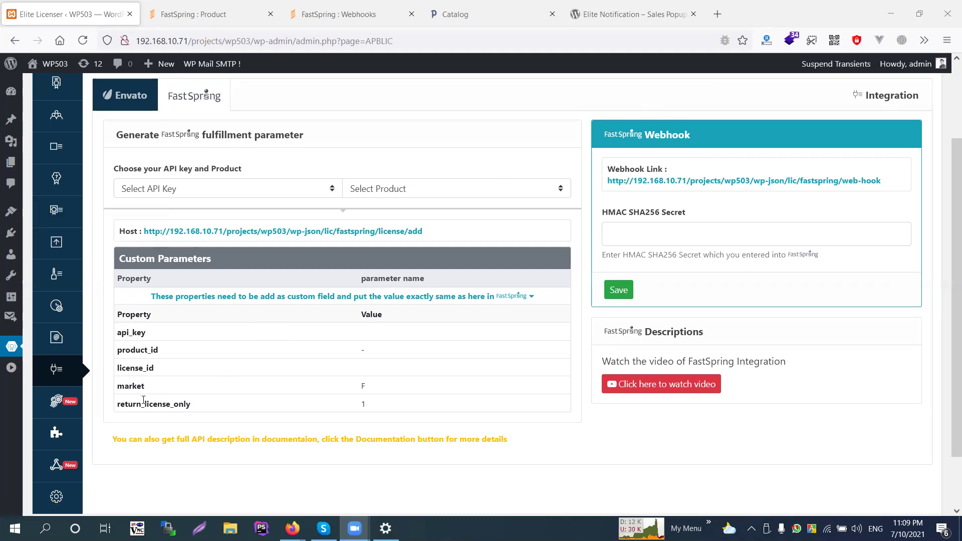
On the WP503 site, open the product list and bring up the license script generation options for Elite Notification
scroll(162, 389, up, 2)
click(57, 216)
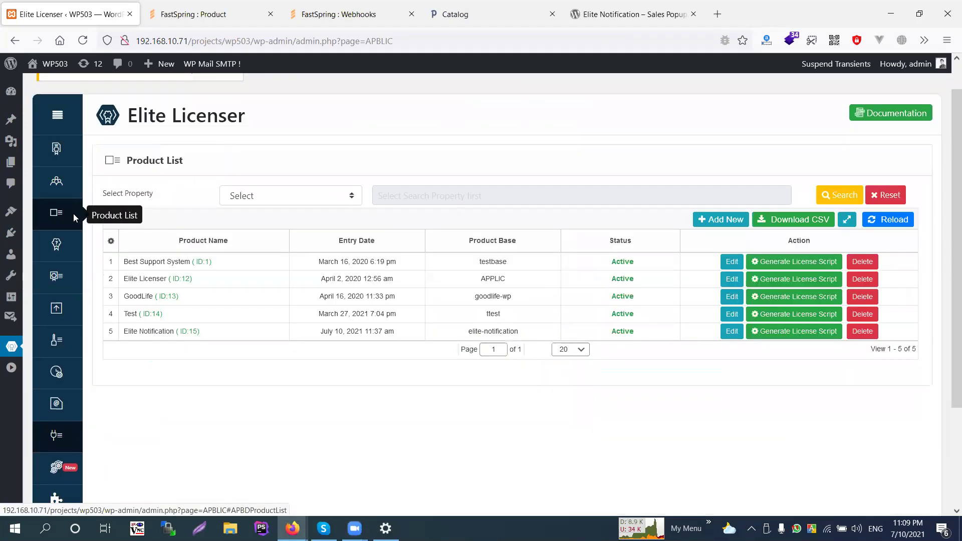
click(797, 331)
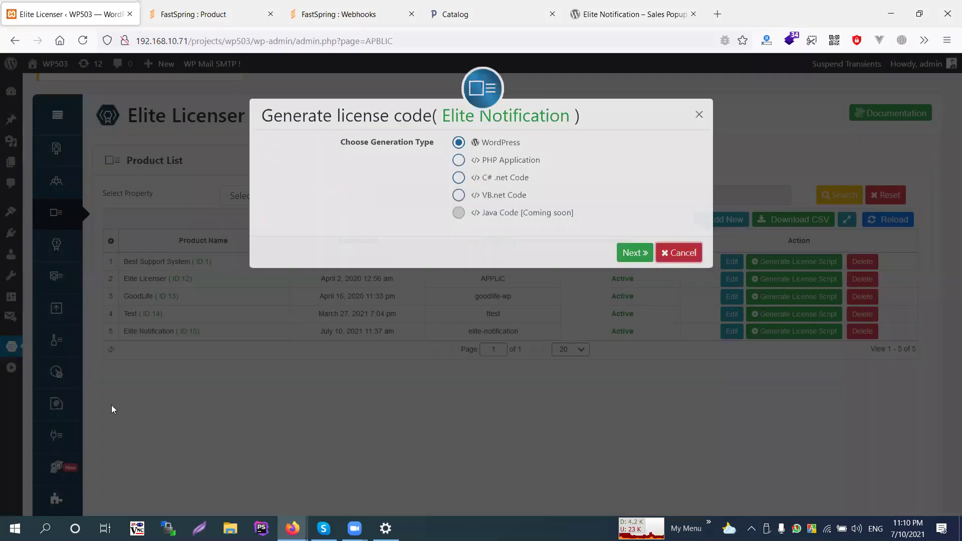
Close the license code generation dialog and show the plugins and themes listed under WordPress Auto License Integration
click(60, 423)
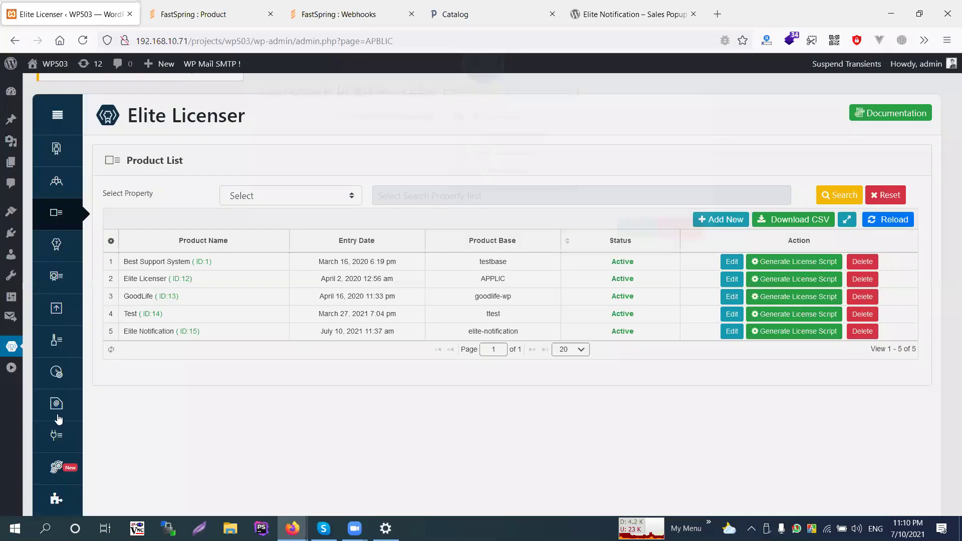
scroll(58, 425, down, 2)
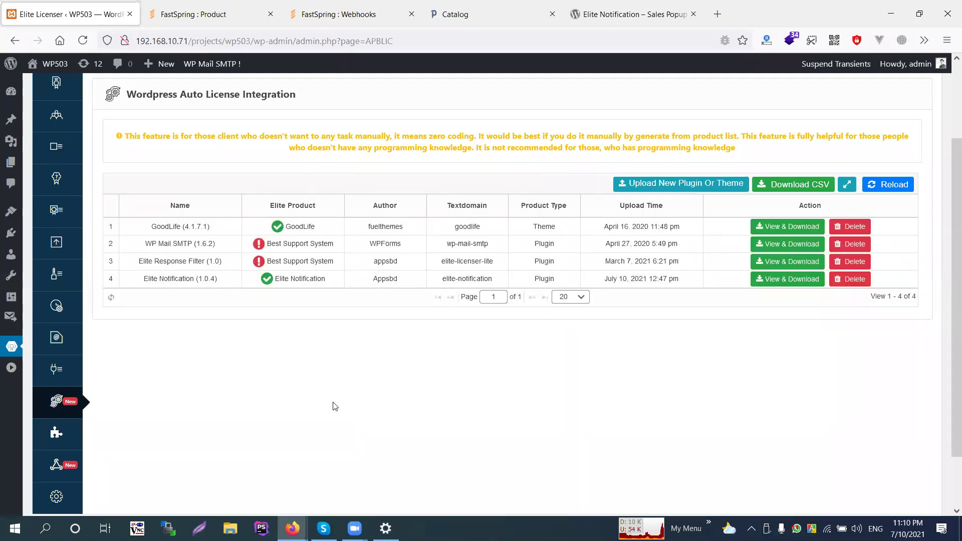
mouse_move(293, 528)
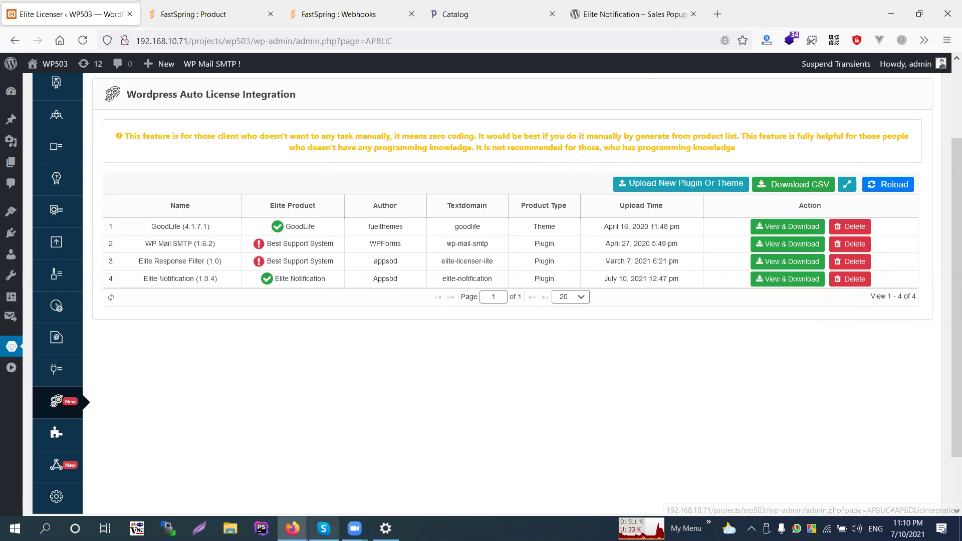
click(225, 473)
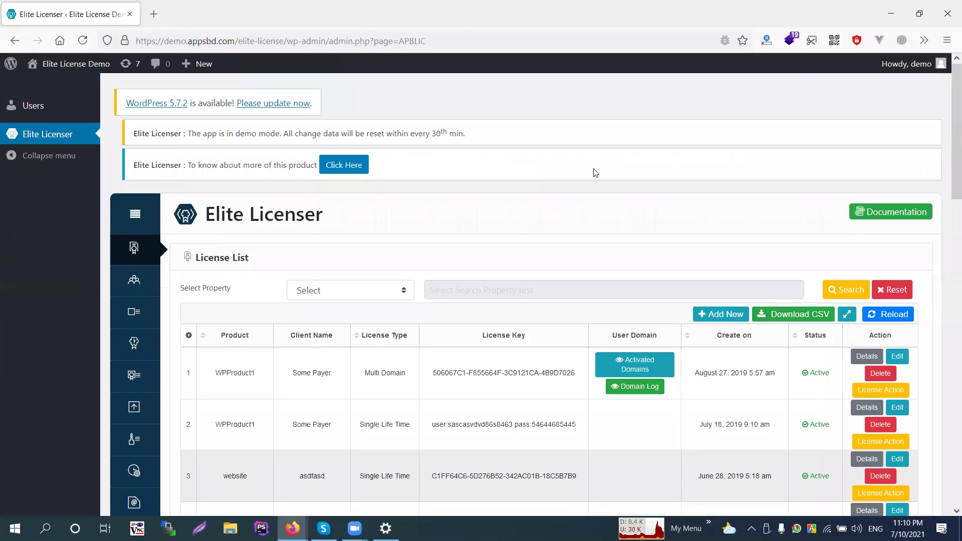
click(890, 13)
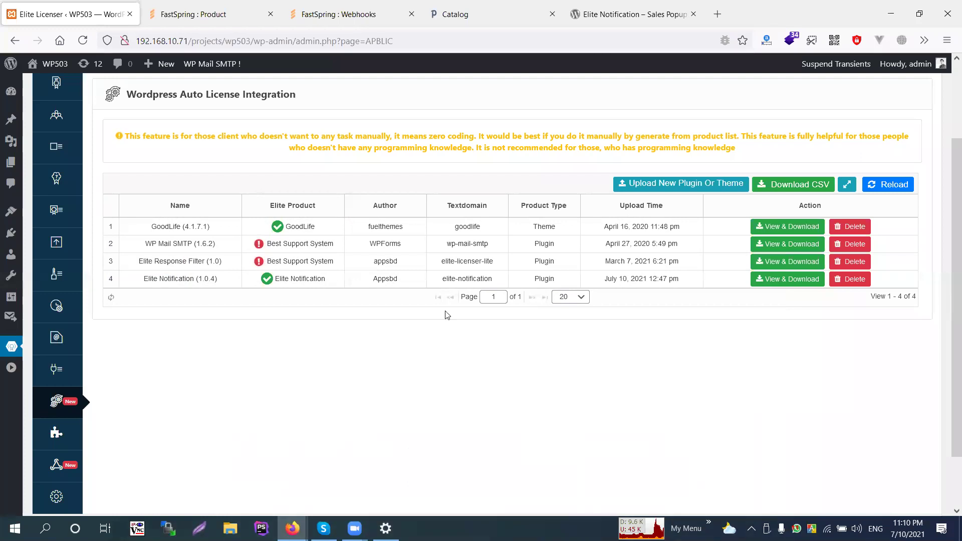
click(701, 185)
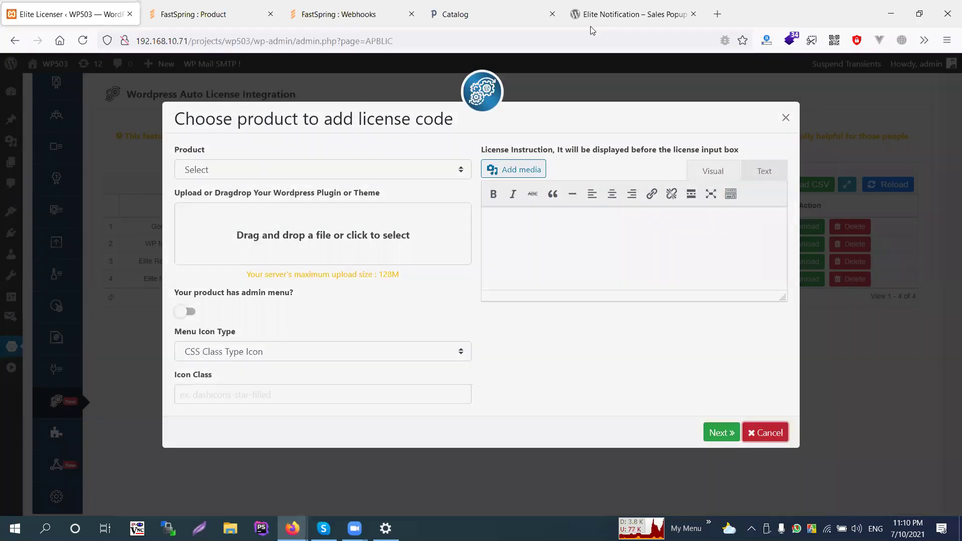
key(Escape)
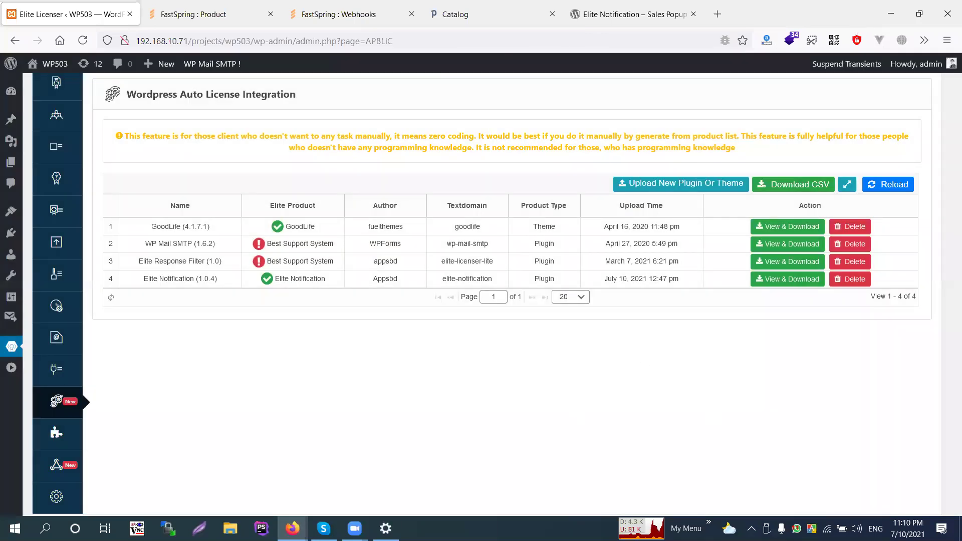
Bring up the Elite Notification plugin page on wordpress.org, putting the demo site window out of the way
key(ctrl+Tab)
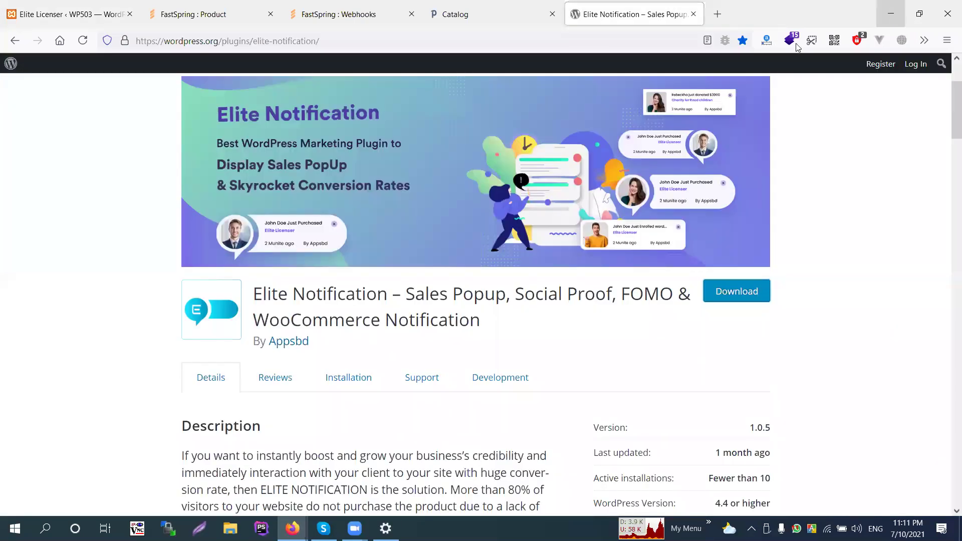
click(296, 527)
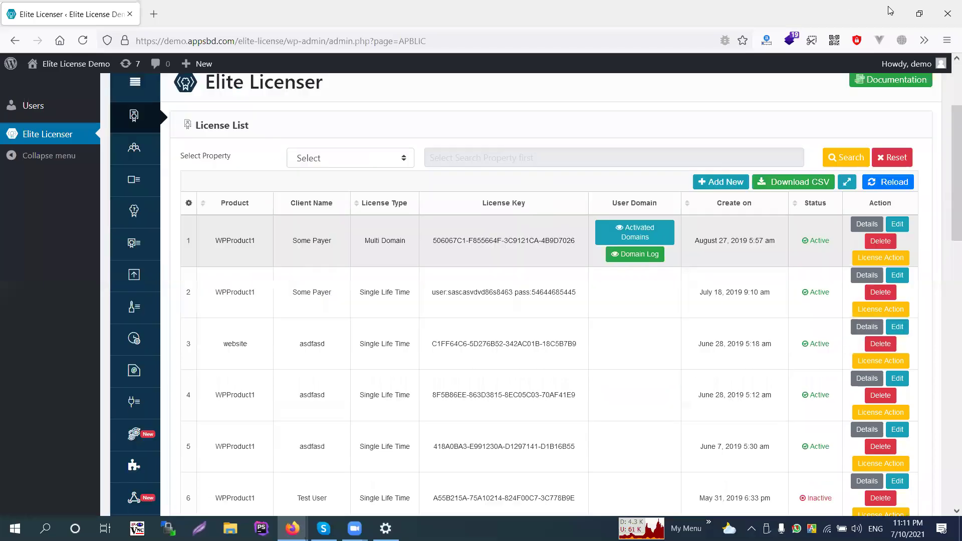
click(890, 12)
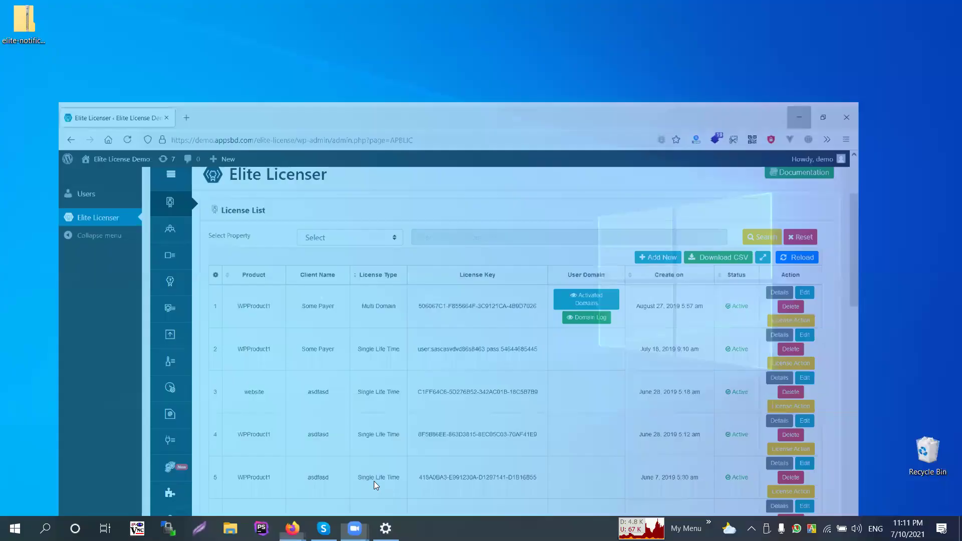
click(293, 528)
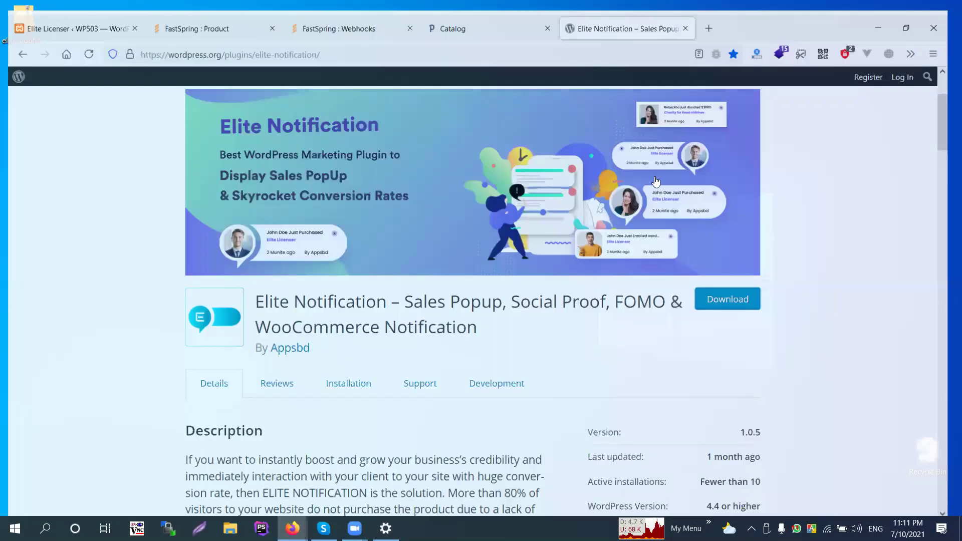
Delete the Elite Notification (1.0.4) integration entry and start a new plugin upload with Elite Notification as the product
key(ctrl+Tab)
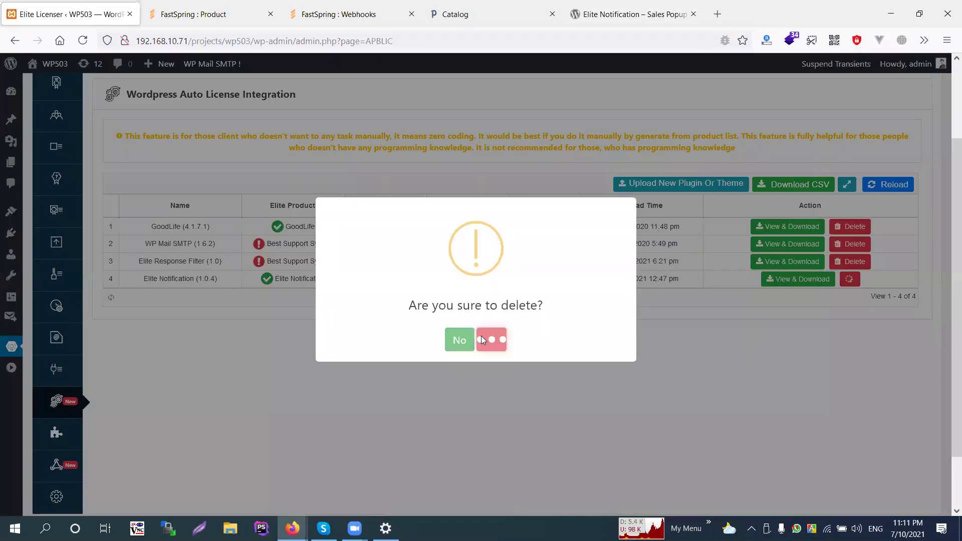
click(488, 346)
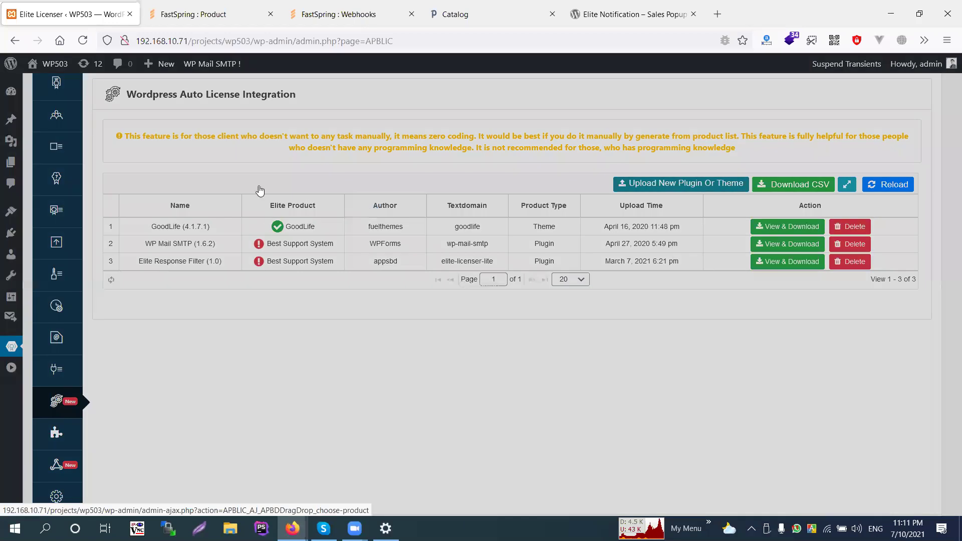
click(259, 190)
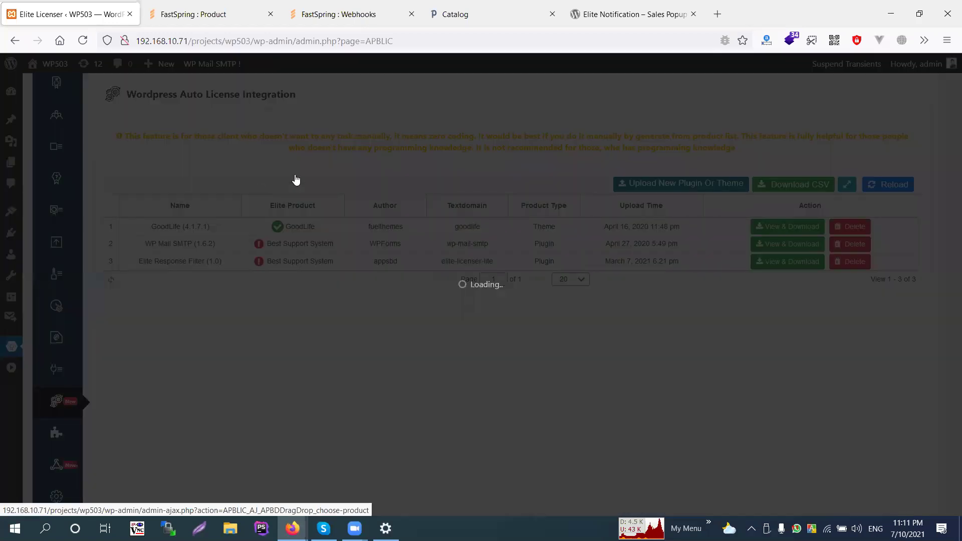
click(297, 172)
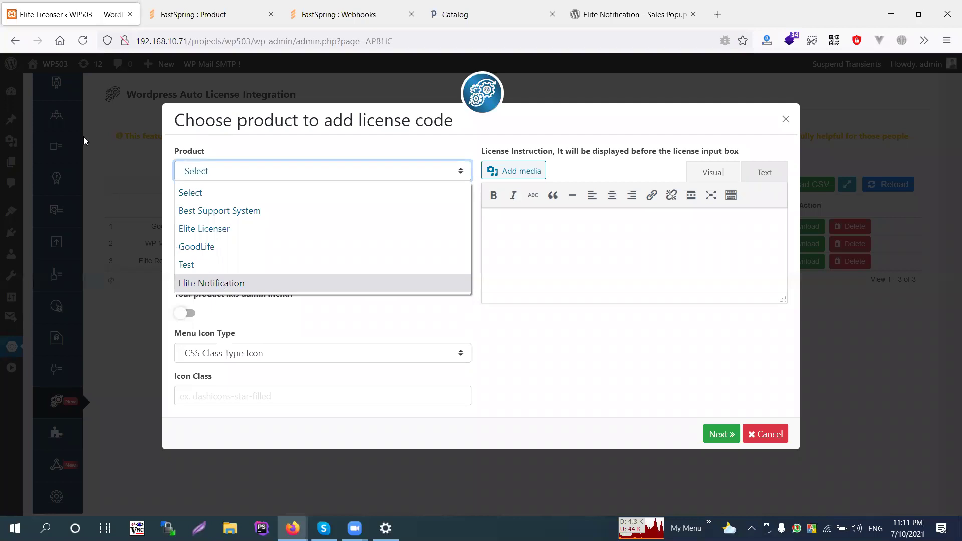
click(243, 286)
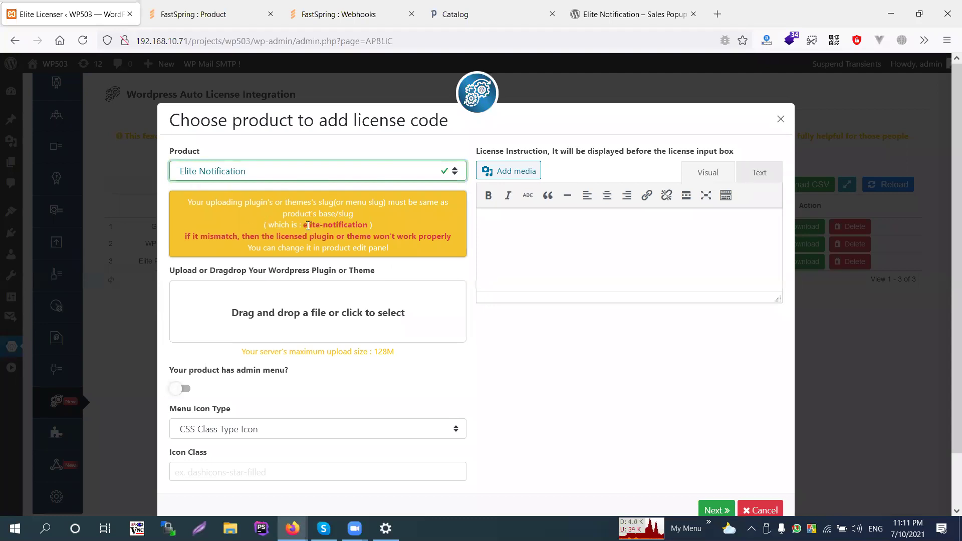
Examine the notice about matching the uploaded plugin's slug to the product's base slug, elite-notification
drag(303, 224, 367, 225)
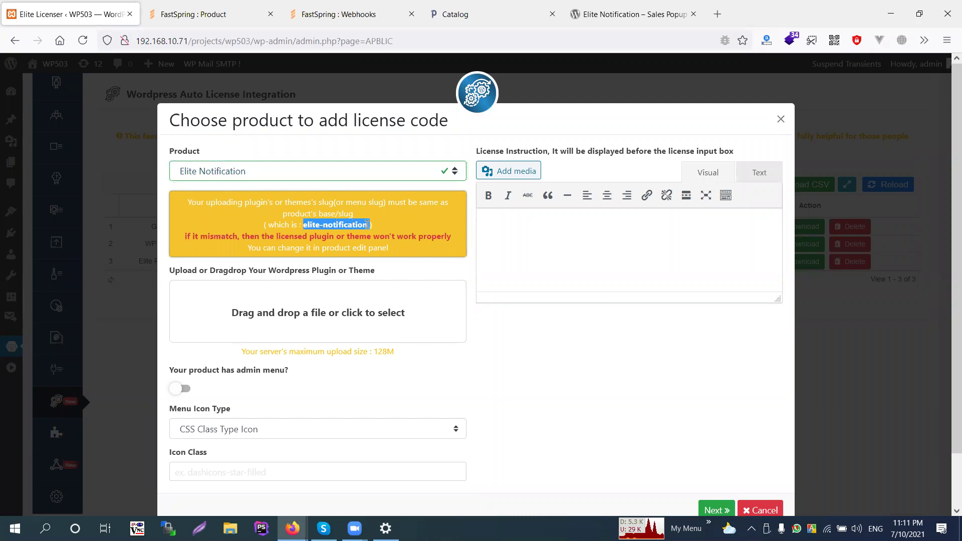
right_click(335, 225)
click(350, 237)
drag(188, 202, 388, 248)
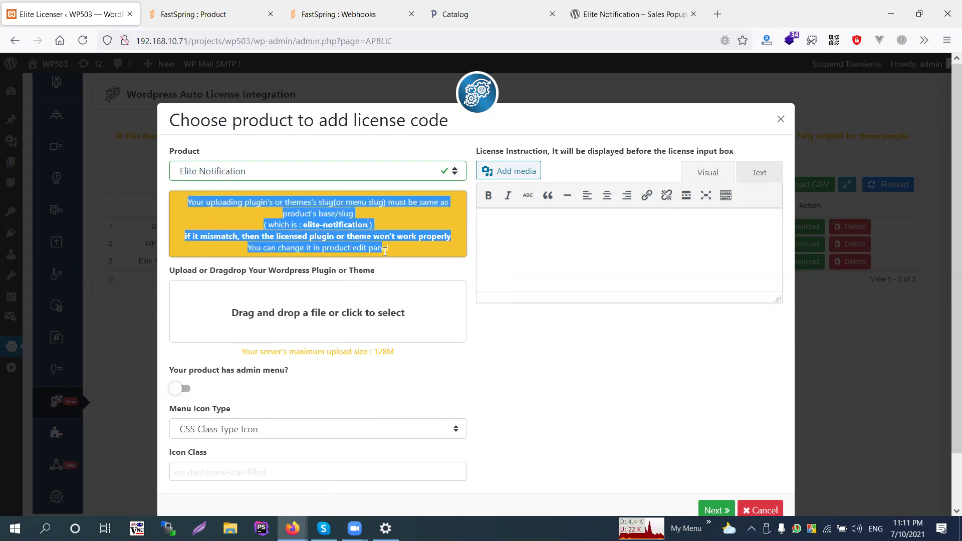
click(359, 230)
drag(303, 224, 367, 235)
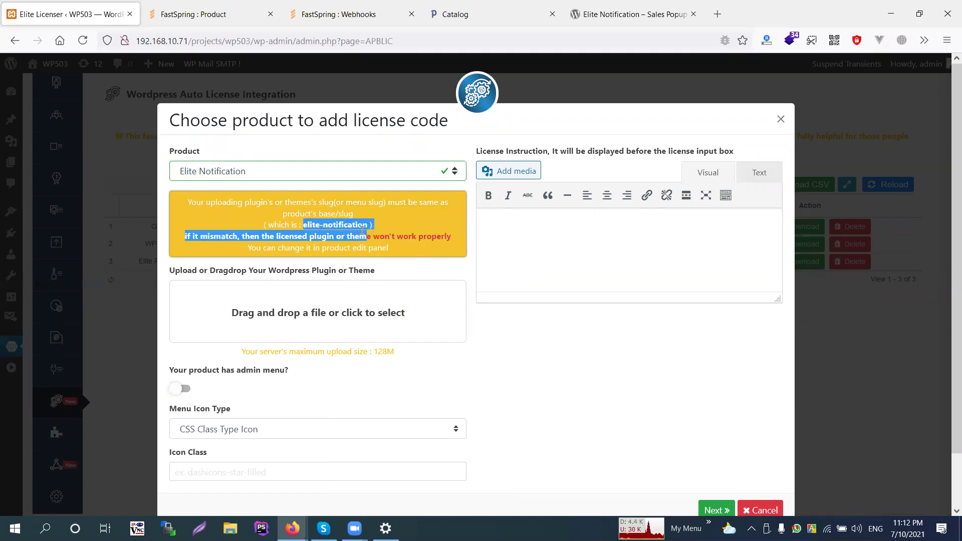
Choose elite-notification.1.0.5.zip from the Desktop as the plugin file to upload
click(306, 312)
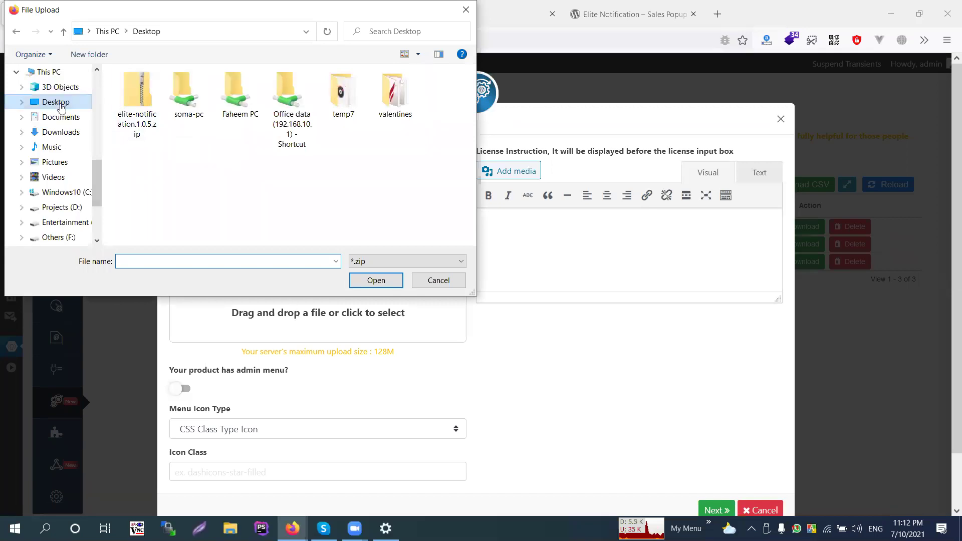
click(136, 98)
click(380, 284)
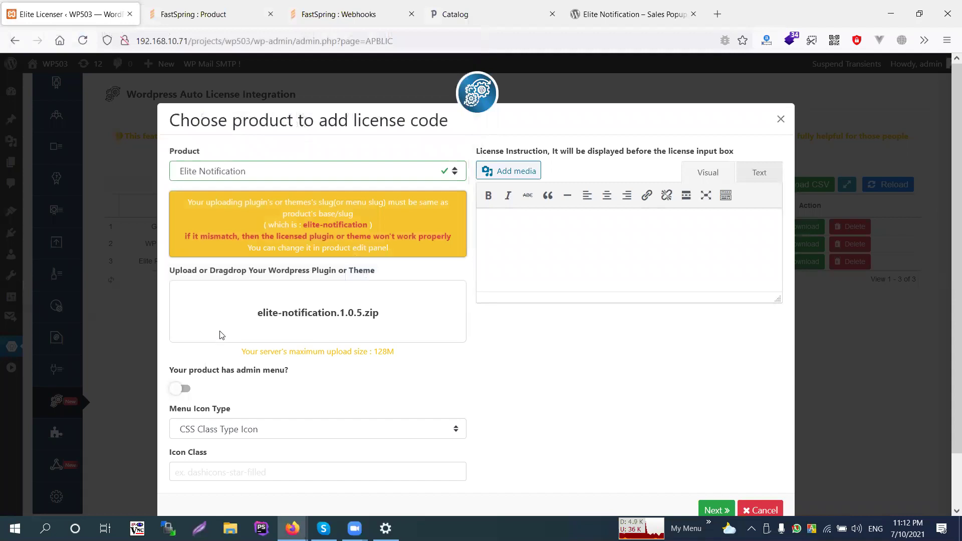
Mark the product as having an admin menu and set a CSS Class Type Icon with the icon class fas fa-star
scroll(221, 331, down, 2)
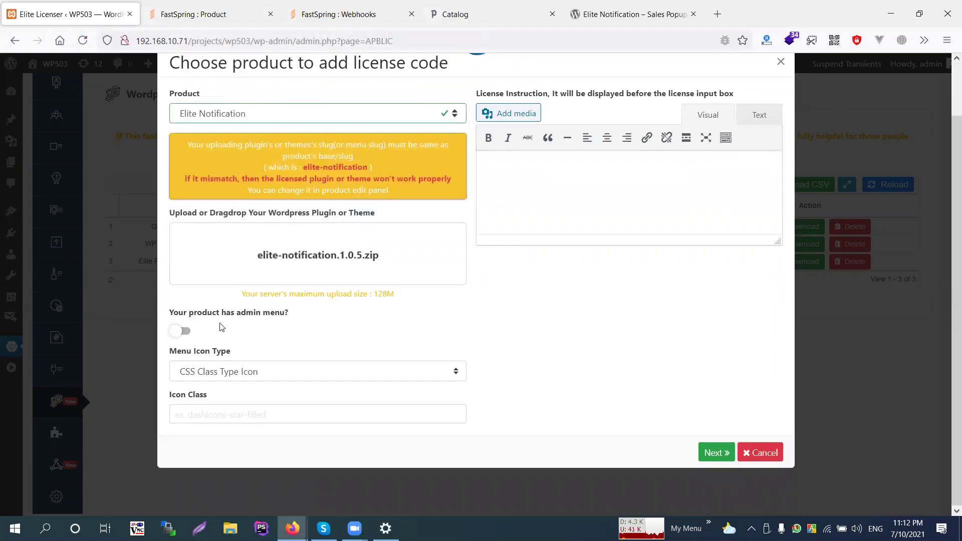
click(184, 333)
click(248, 371)
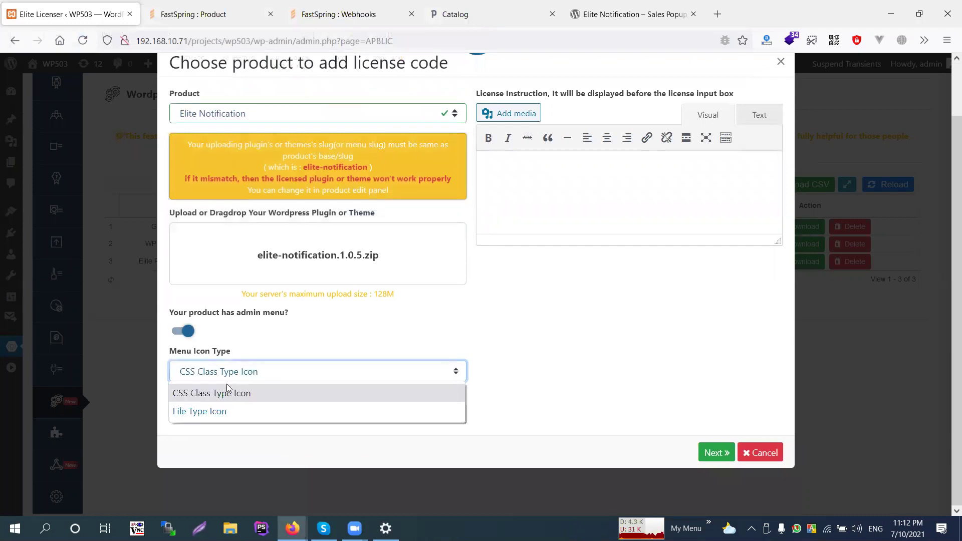
click(201, 396)
click(209, 414)
text(fas fa-star)
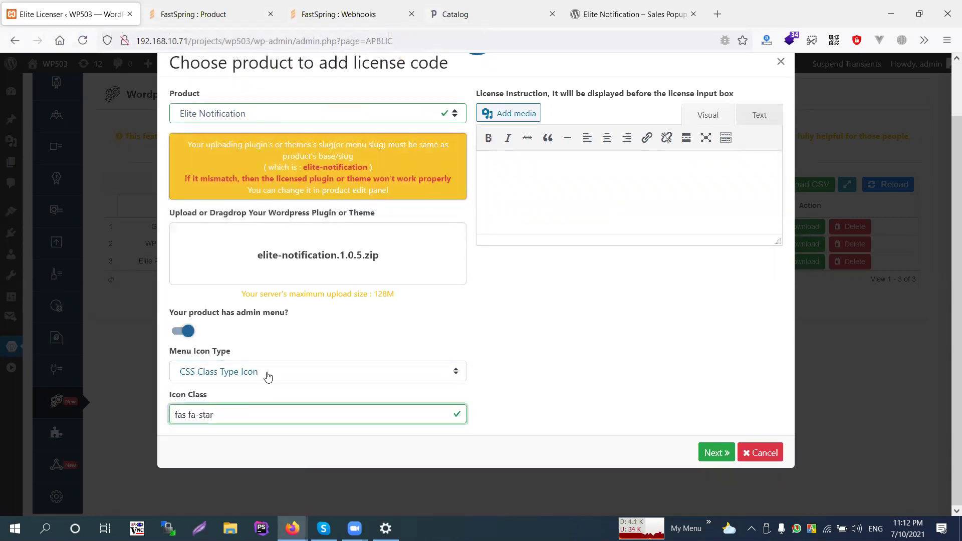
Try the File Type Icon option and its file selection, and return the menu icon type to CSS Class Type Icon
click(267, 377)
click(206, 411)
click(314, 439)
click(439, 280)
click(240, 372)
click(235, 393)
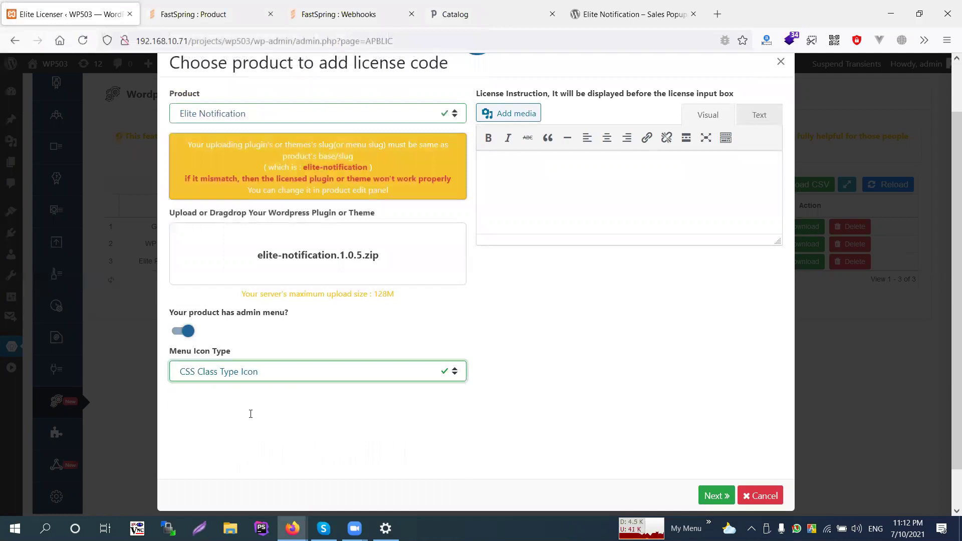
Enter "test" as the license instruction and submit the product for license code integration
click(567, 174)
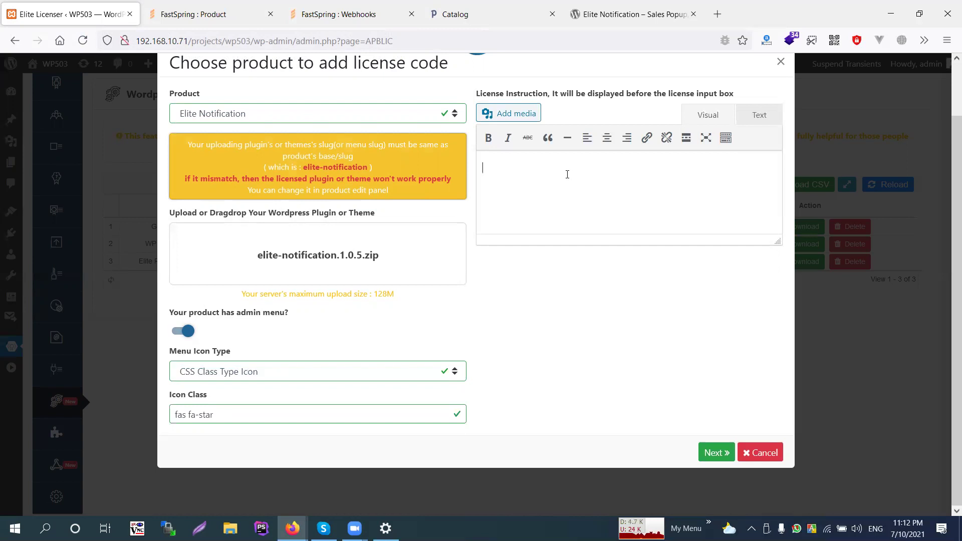
text(test)
click(715, 454)
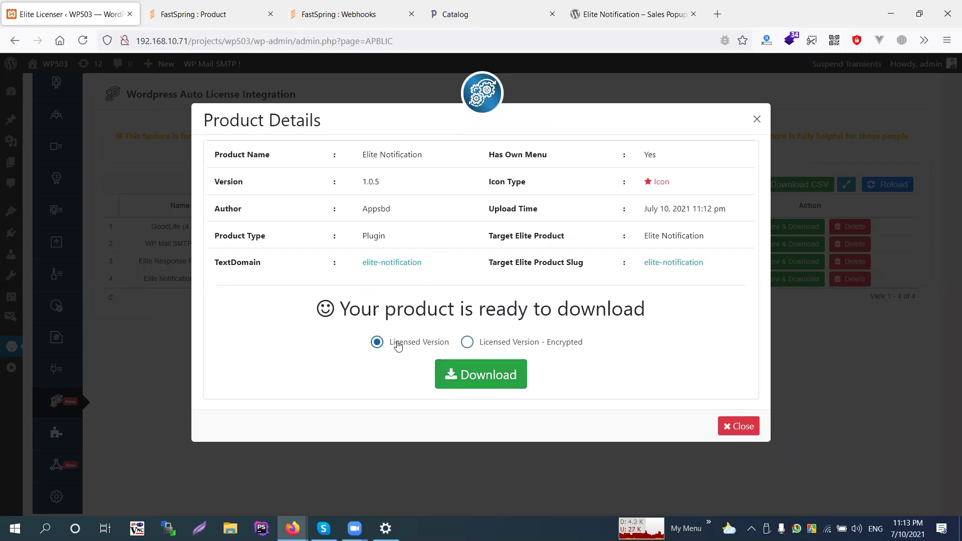
Compare the encrypted option, then download the non-encrypted Licensed Version as Elite_Notification_v1_0_5_licensed.zip and show its folder
click(505, 348)
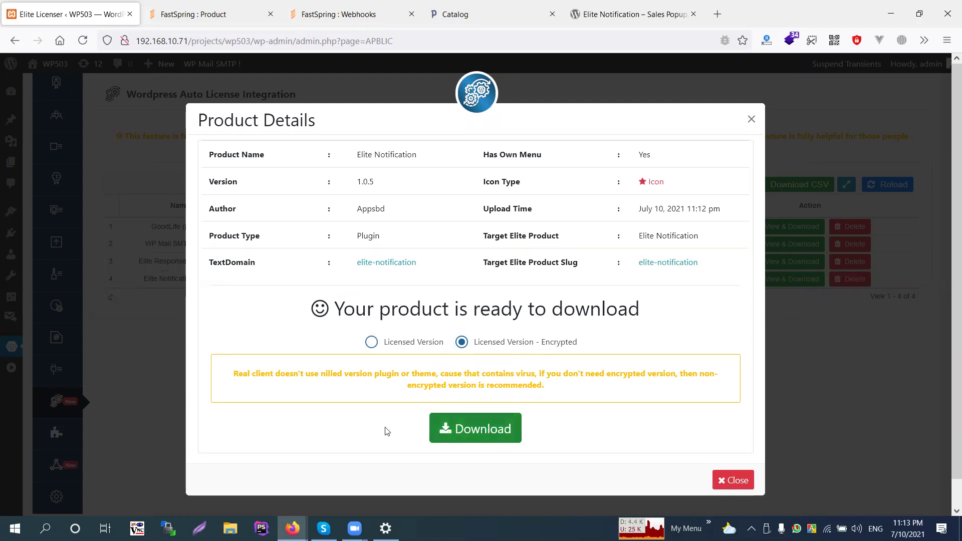
click(413, 345)
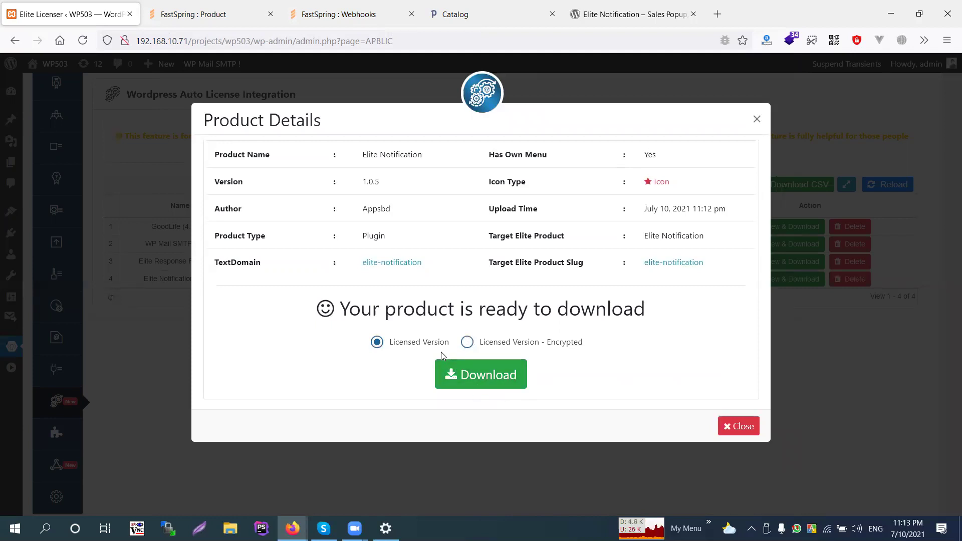
click(486, 381)
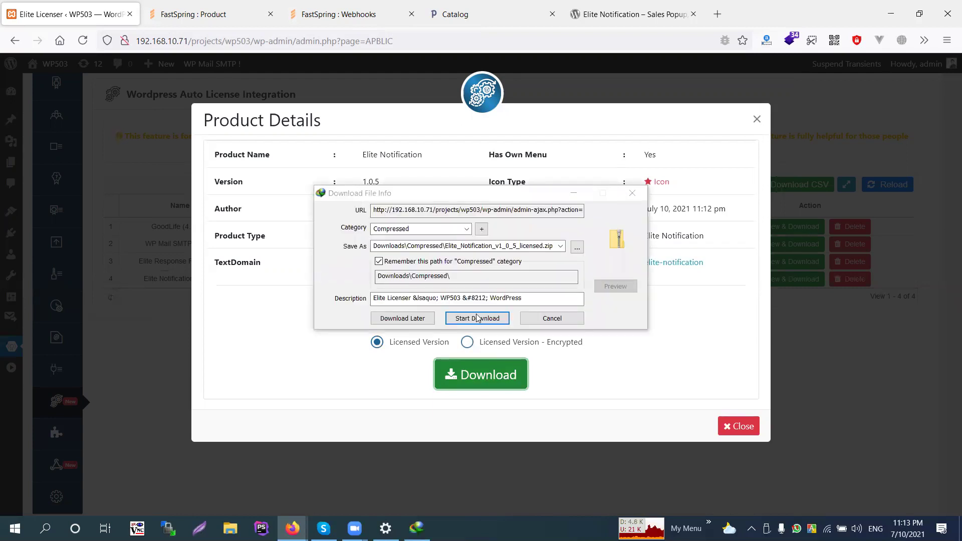
click(477, 317)
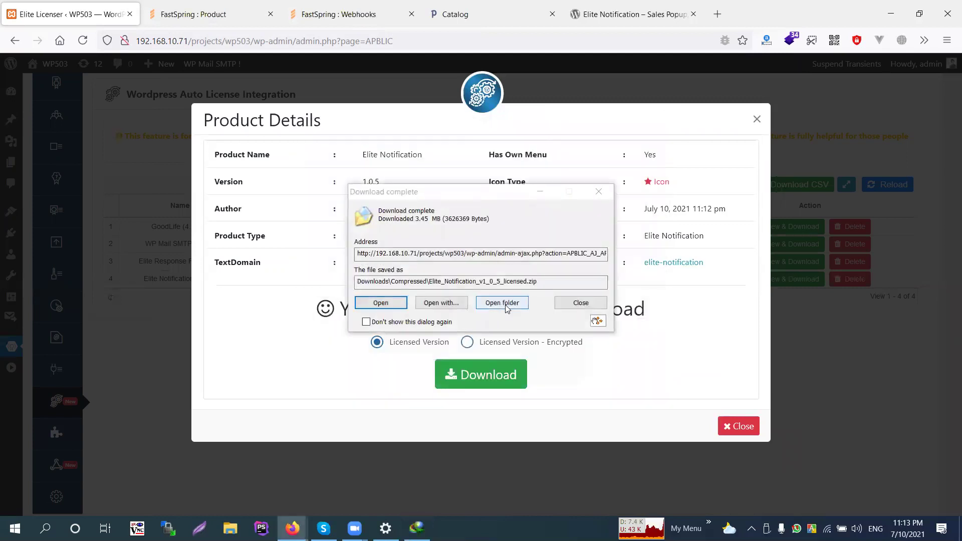
key(Escape)
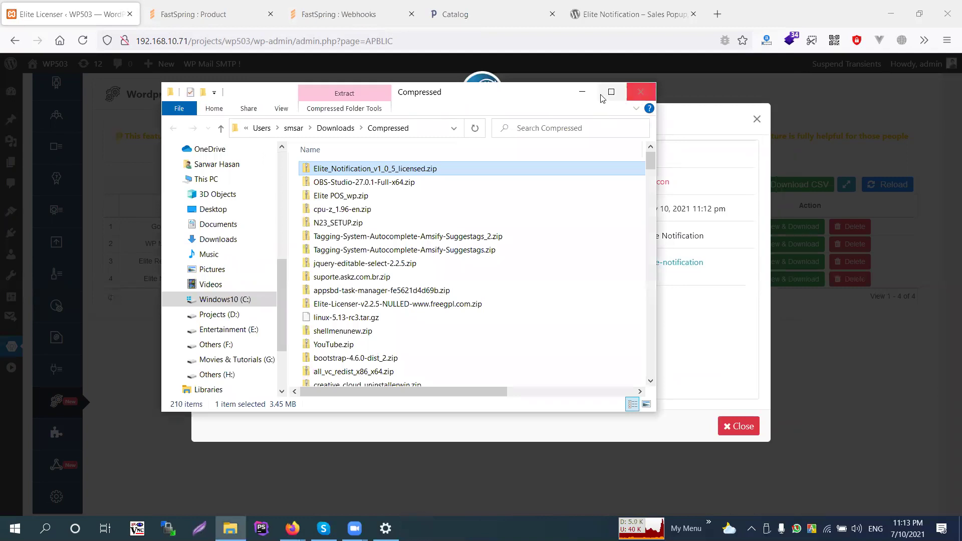
Close the download folder and the product details, returning to the WordPress Auto License Integration list
click(93, 96)
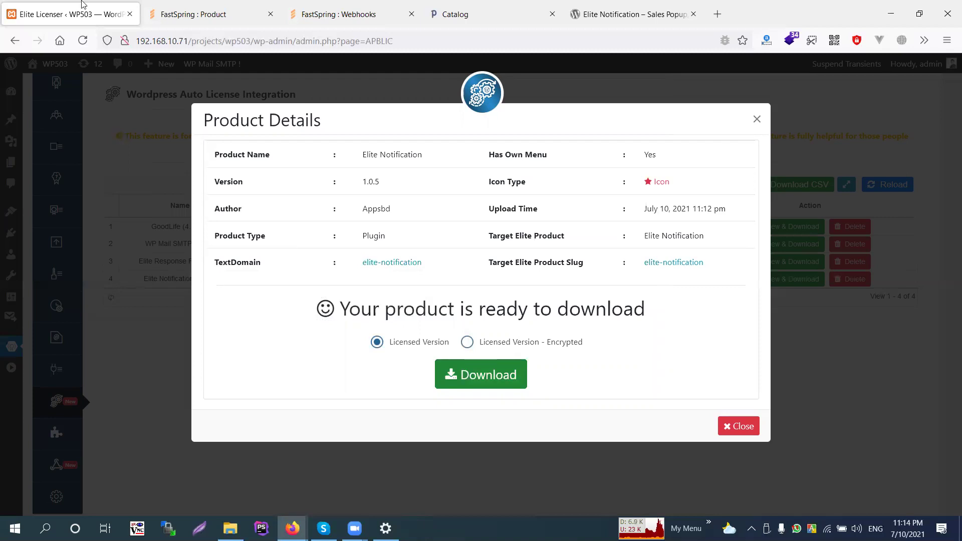
click(73, 451)
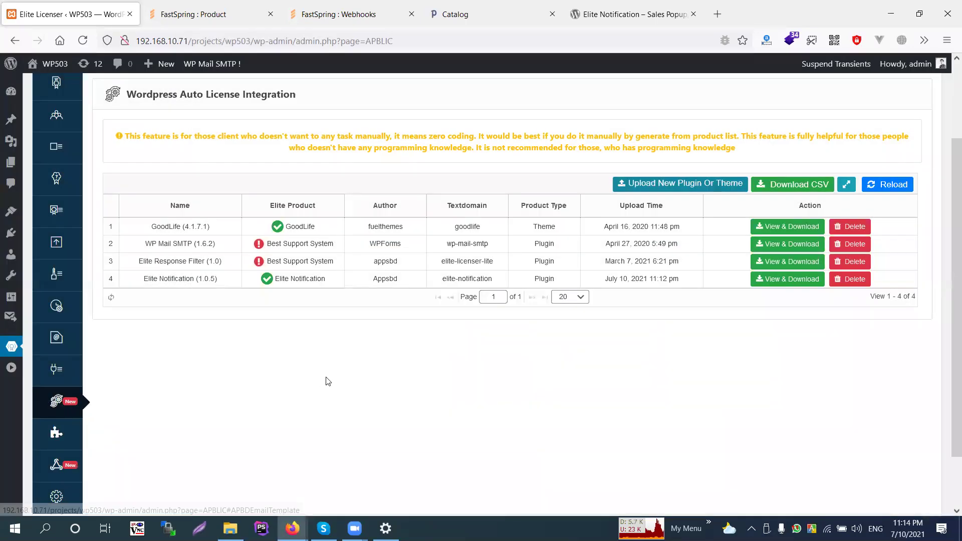
triple_click(318, 380)
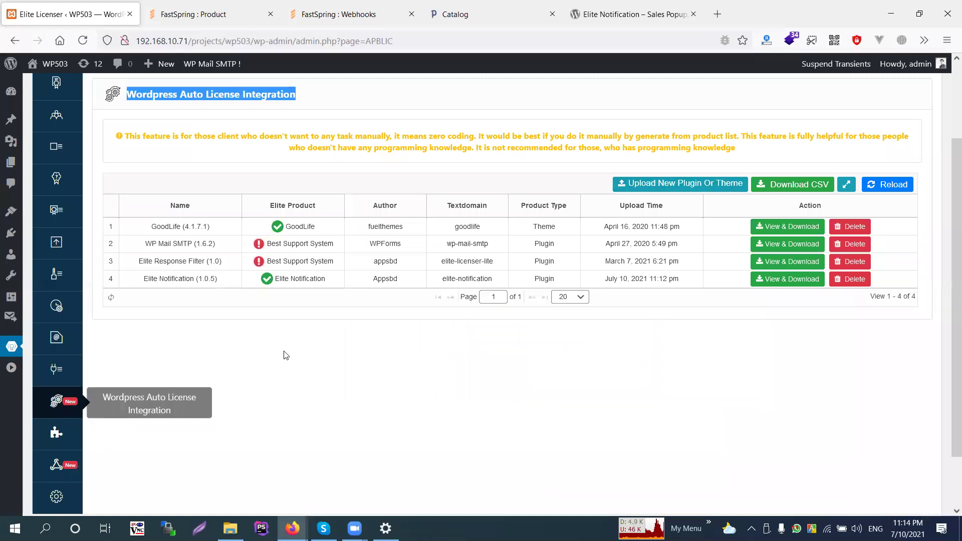